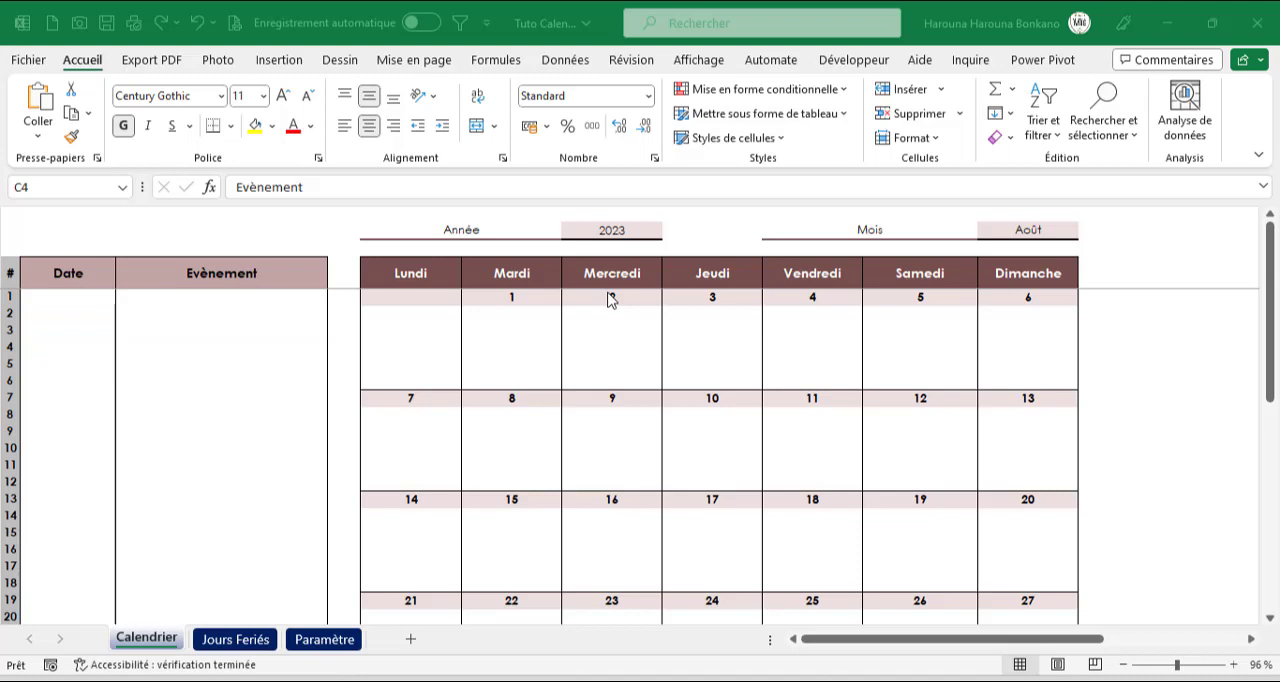
# Look over the workbook templates offered for new files and the online template search, and return to the calendar
pyautogui.click(30, 62)
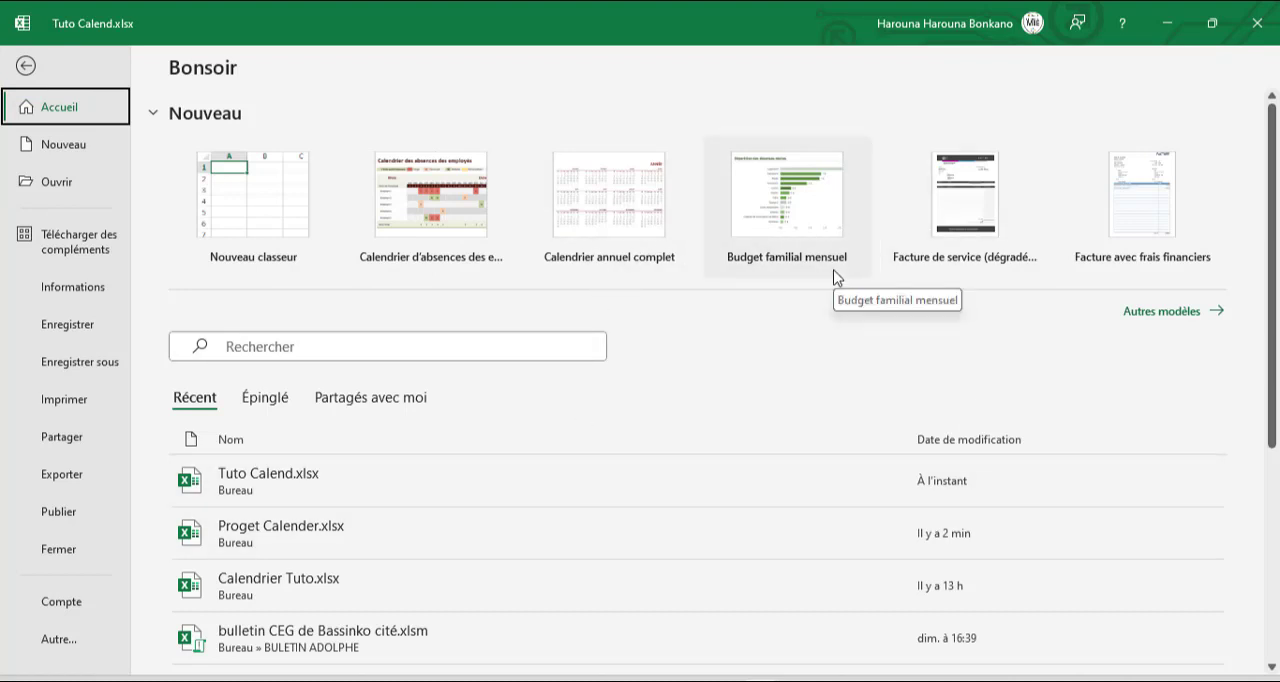
pyautogui.click(1150, 312)
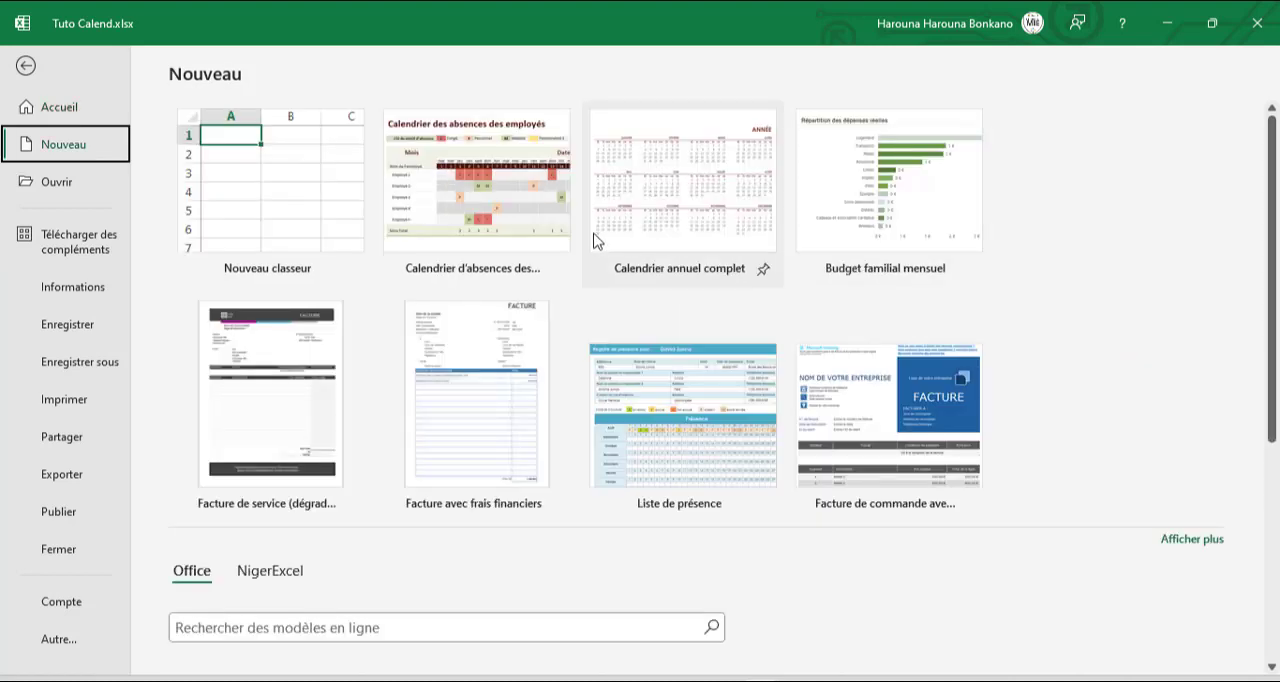
pyautogui.click(410, 624)
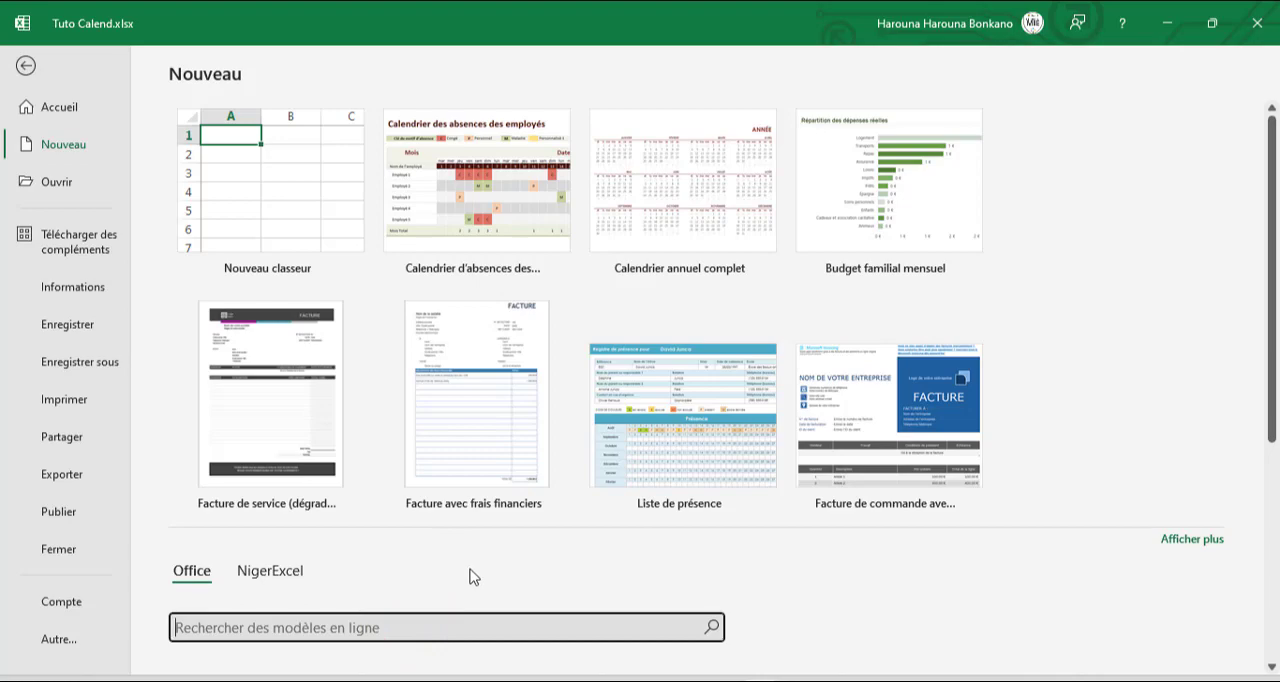
pyautogui.click(24, 63)
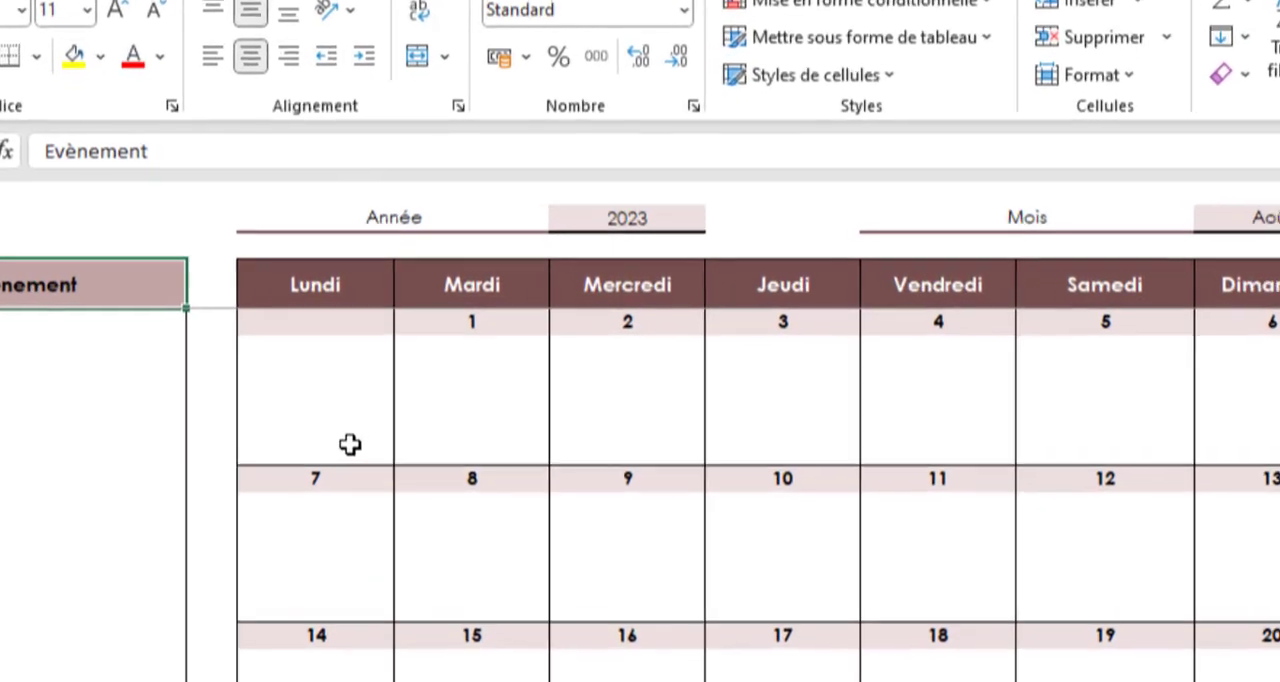
# Set the calendar's month to Janvier
pyautogui.click(625, 214)
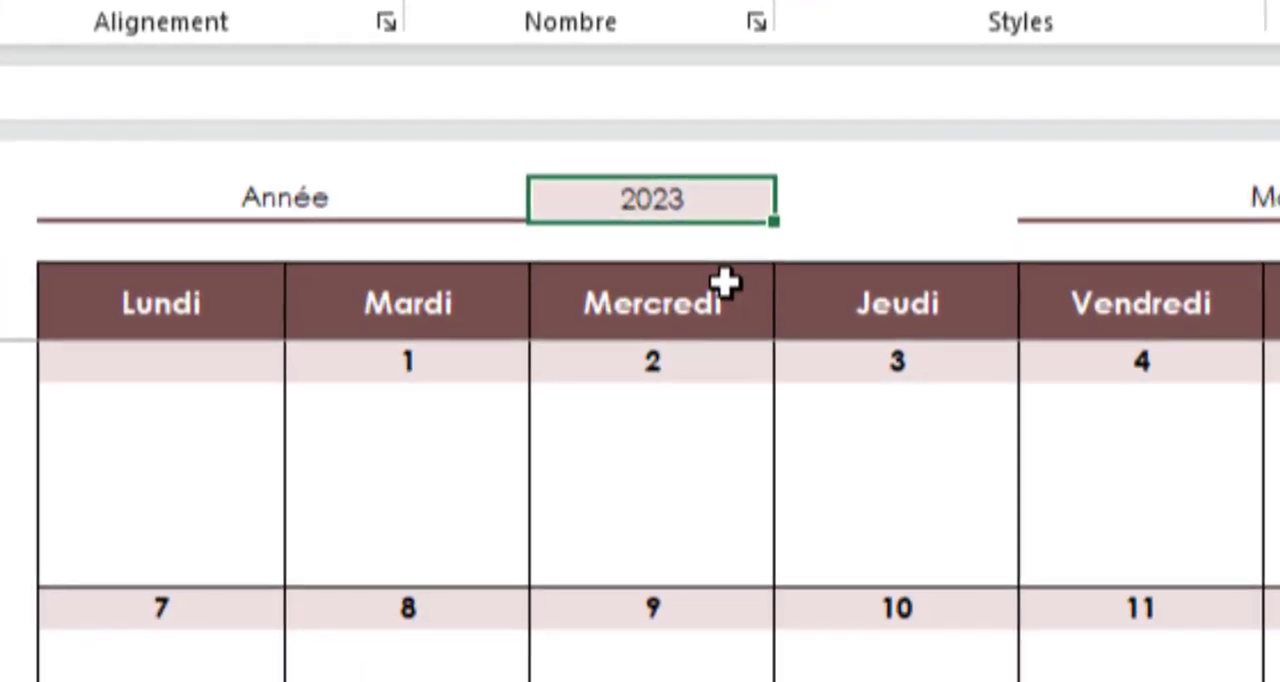
pyautogui.click(1245, 198)
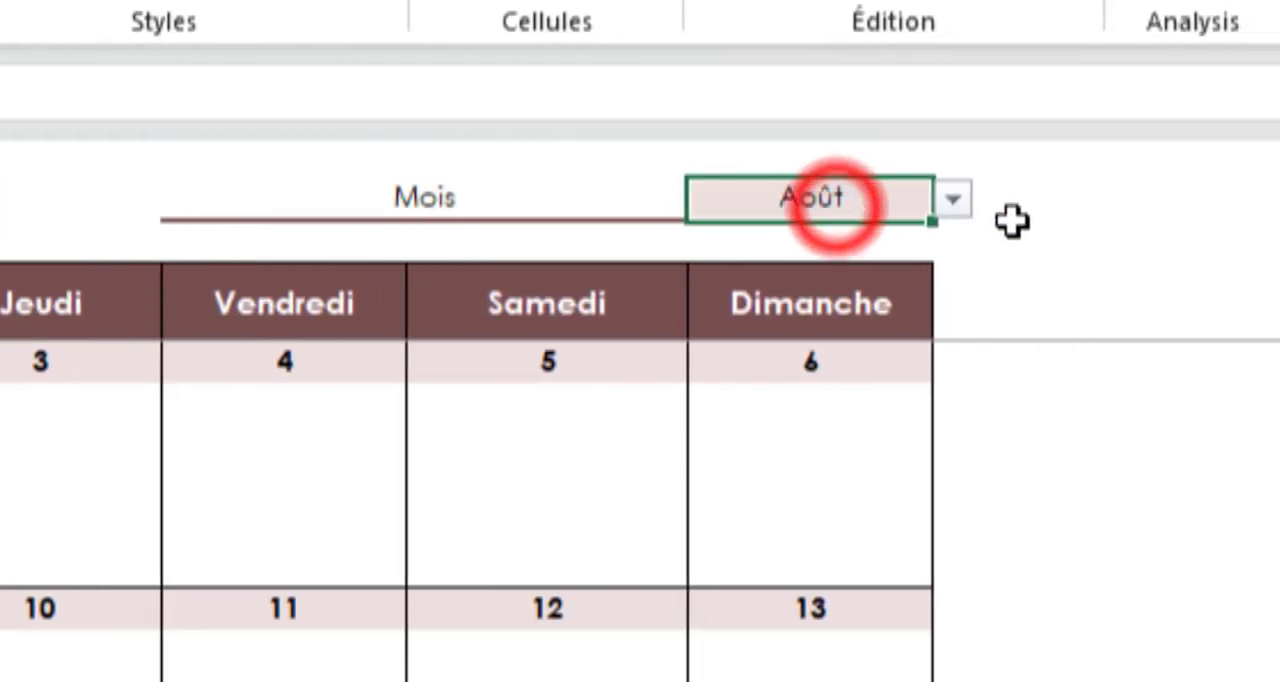
pyautogui.click(934, 200)
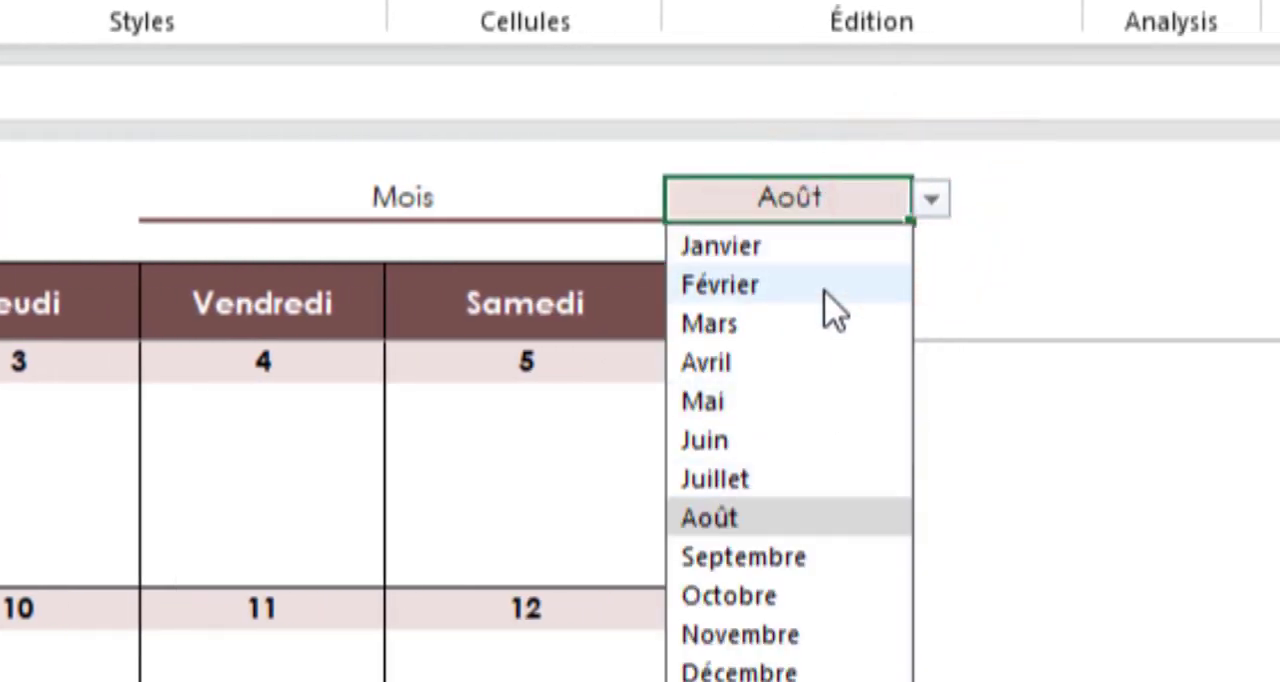
pyautogui.click(30, 502)
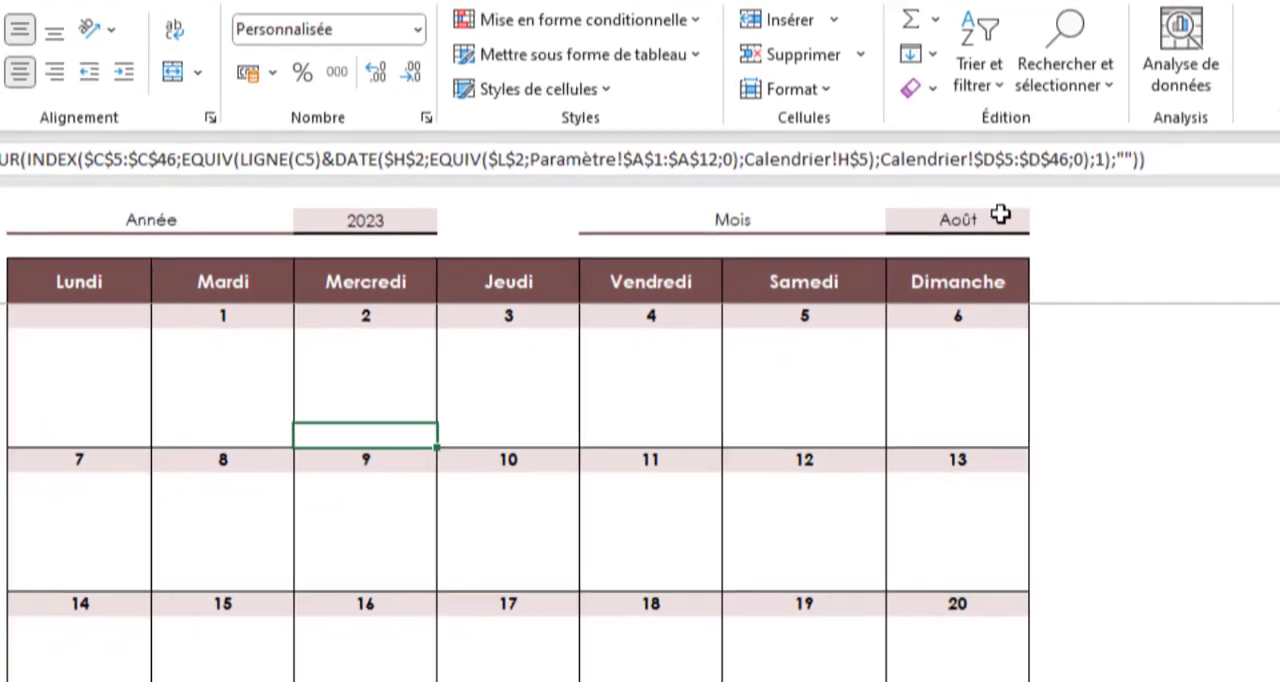
pyautogui.click(964, 209)
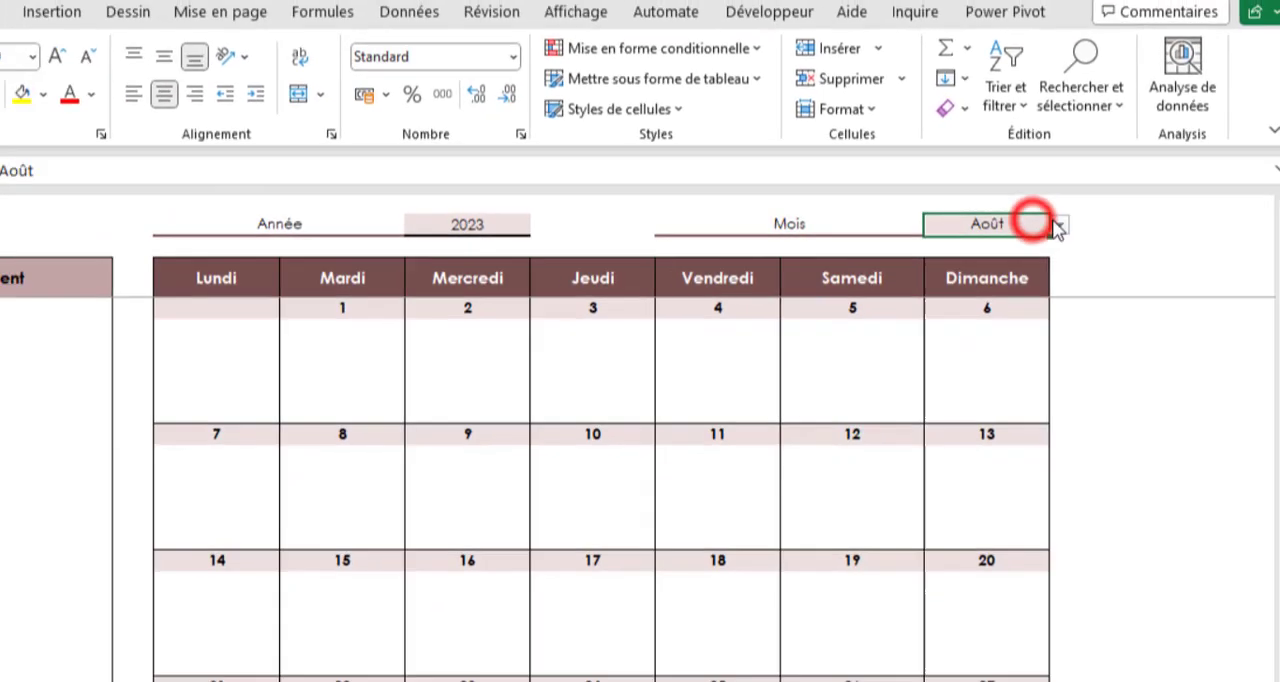
pyautogui.click(983, 210)
pyautogui.click(977, 248)
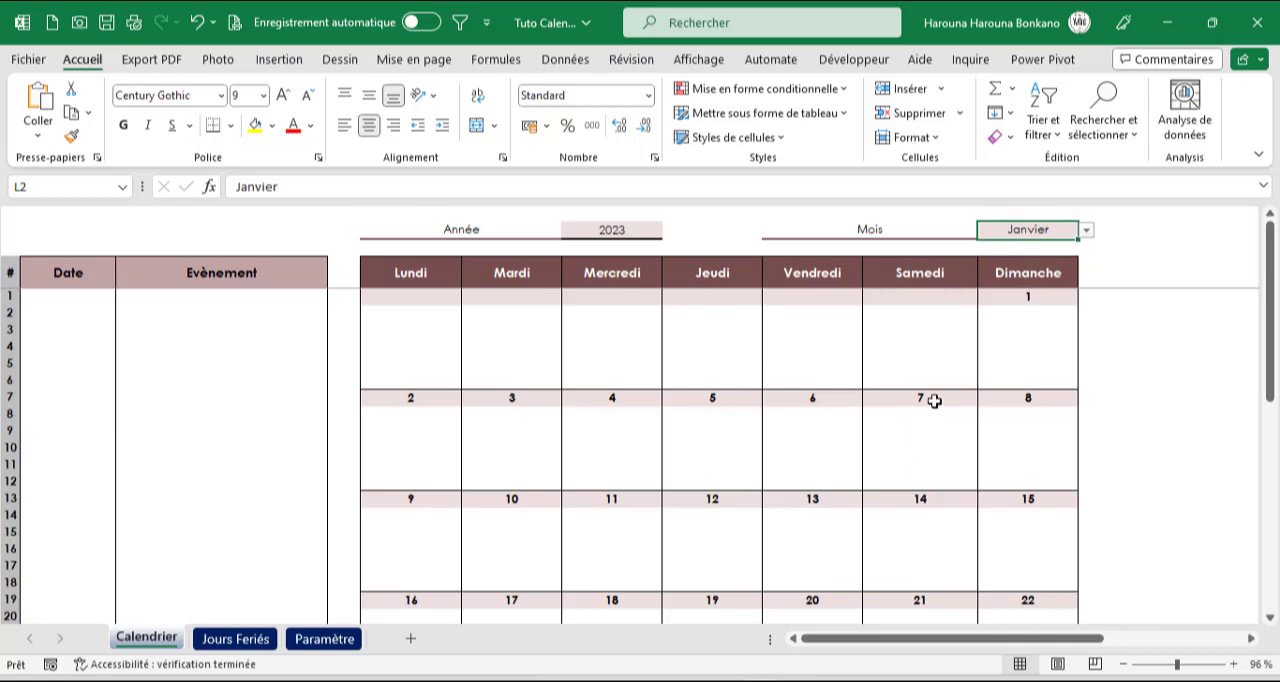
# Set the calendar's year to 2022, and return it to 2023
pyautogui.click(611, 229)
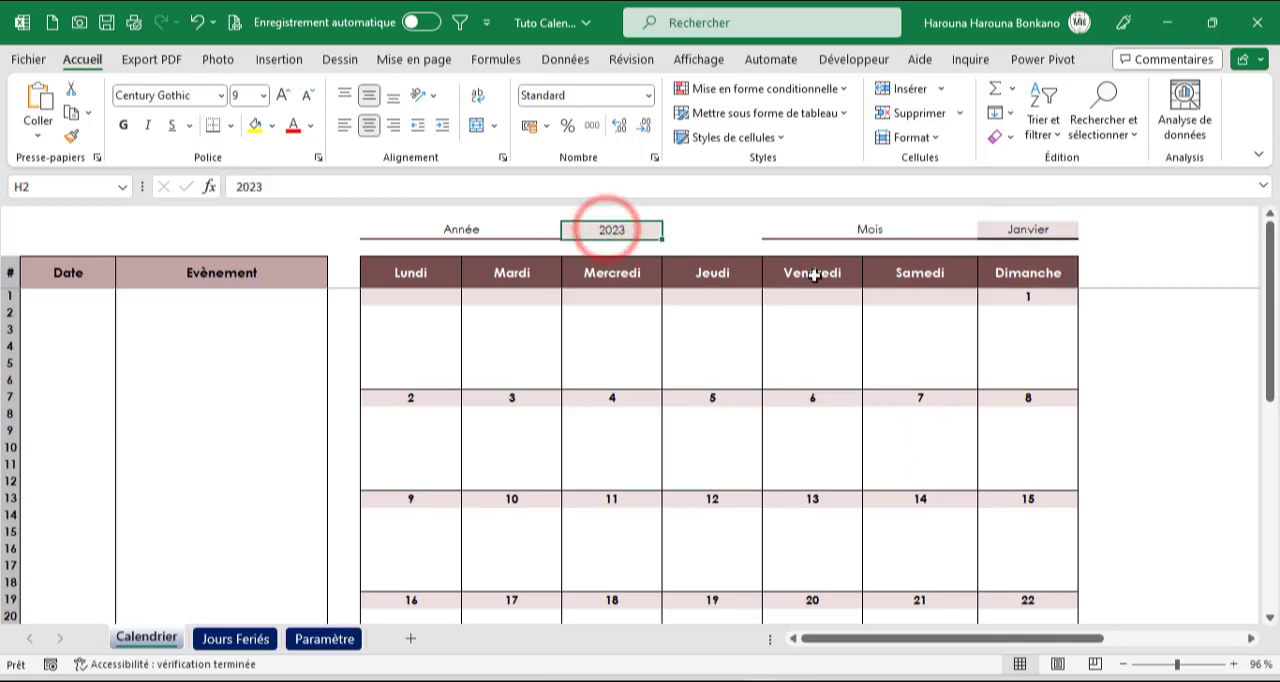
pyautogui.write('20')
pyautogui.press('Return')
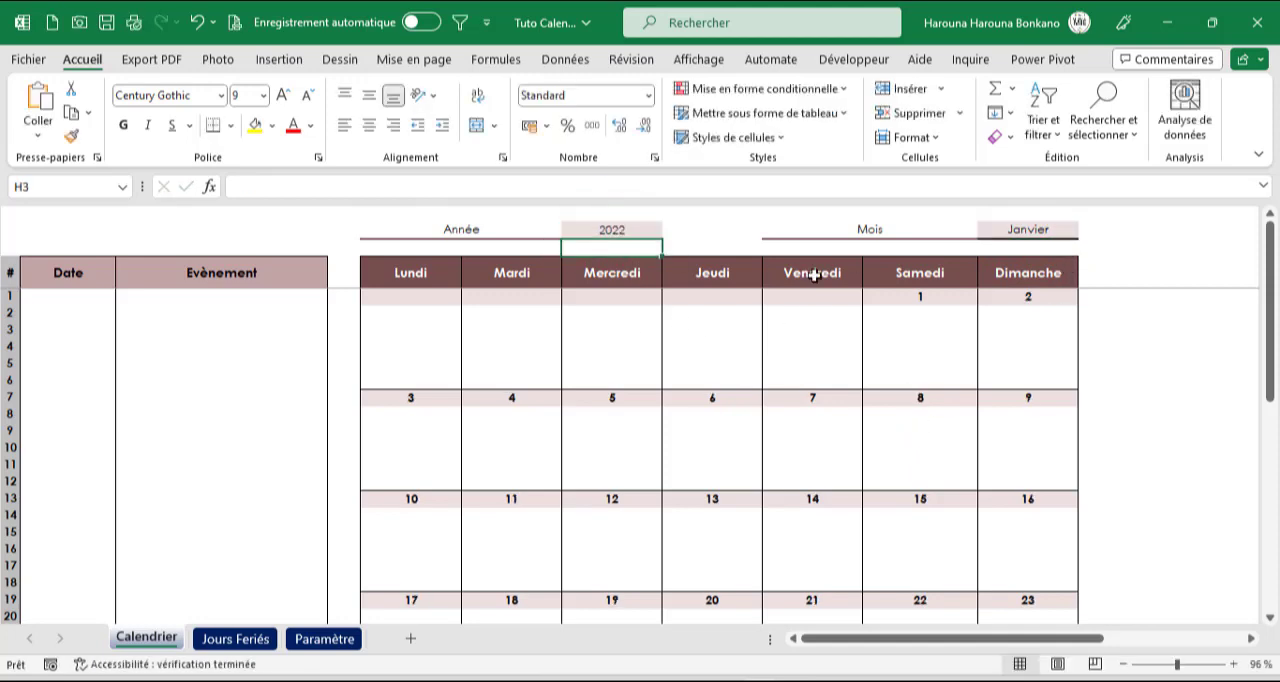
pyautogui.click(597, 229)
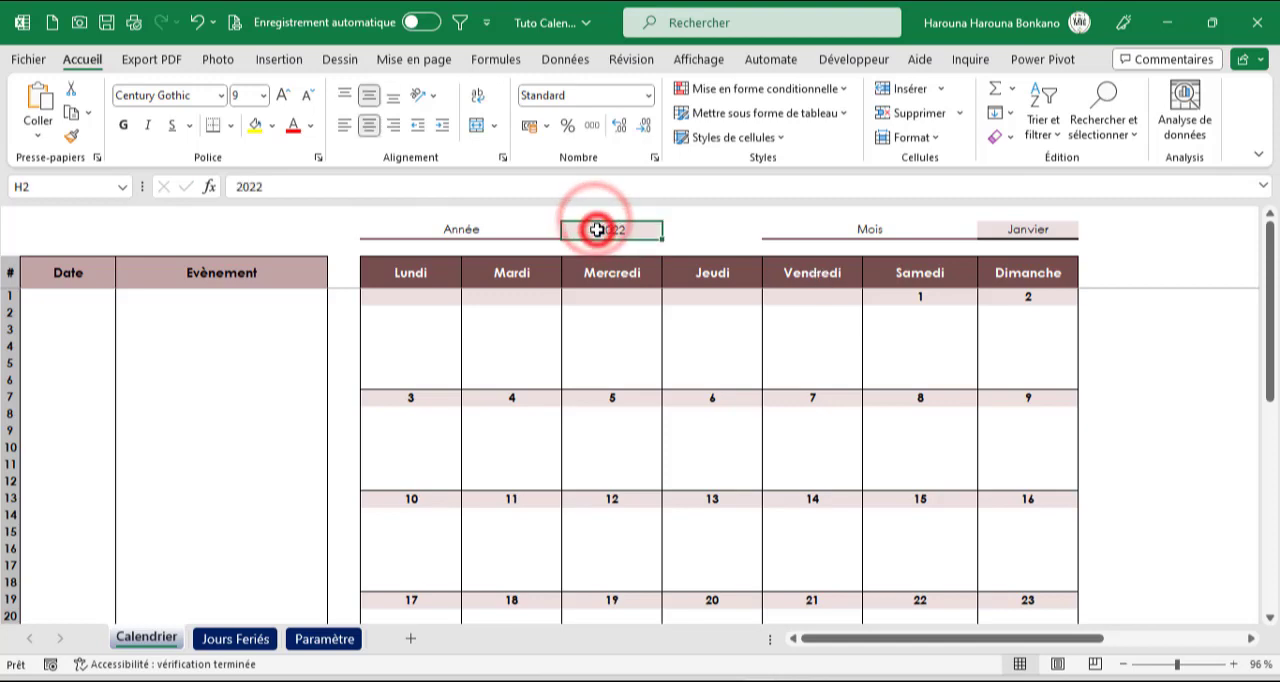
pyautogui.write('2023')
pyautogui.press('Return')
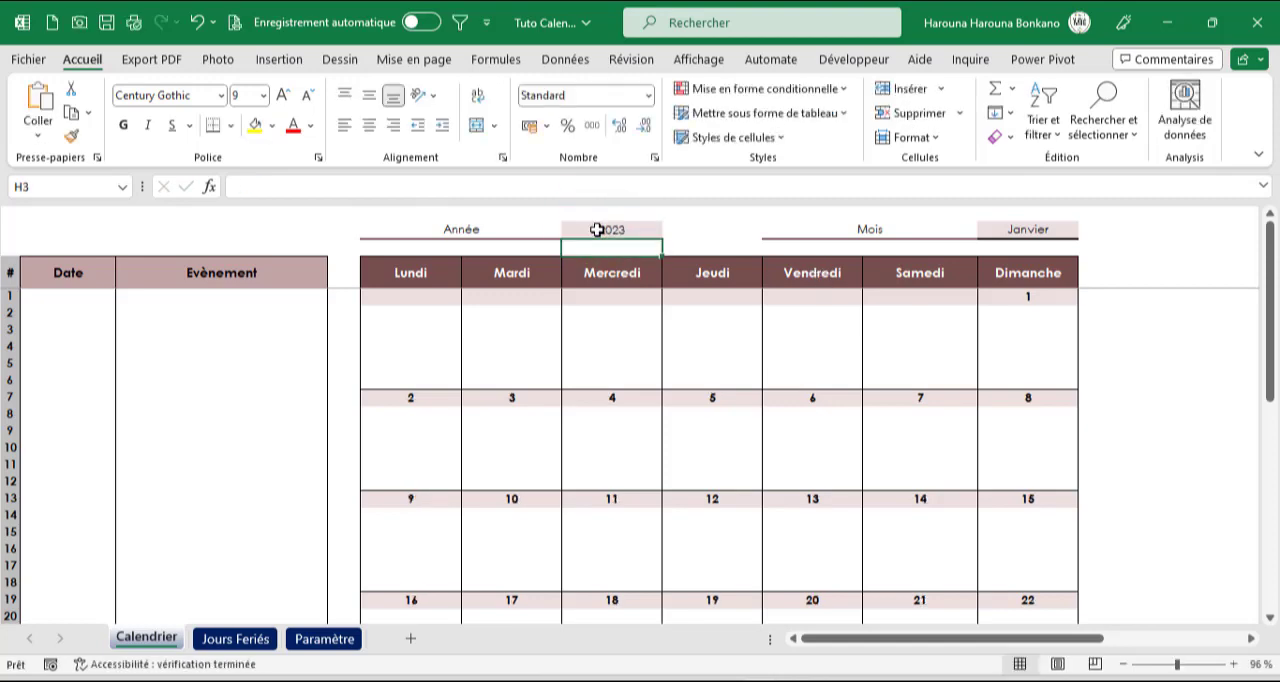
# Set the calendar's month to Août
pyautogui.click(1000, 229)
pyautogui.click(1087, 229)
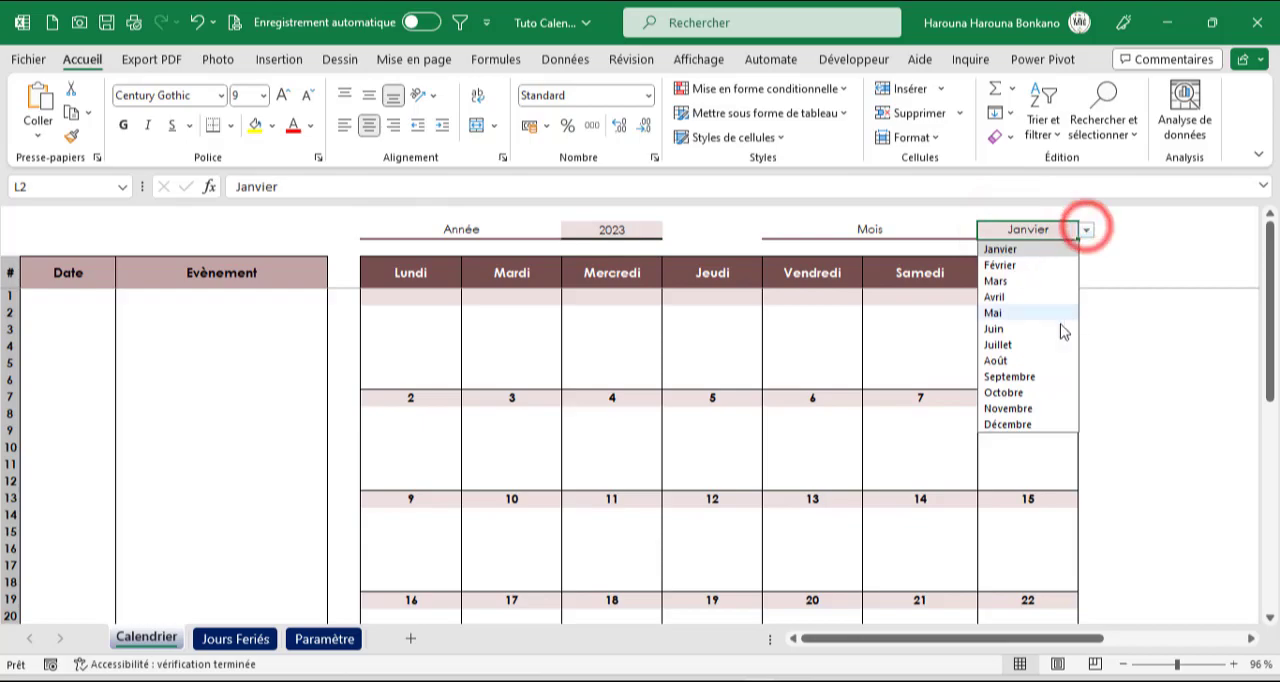
pyautogui.click(996, 360)
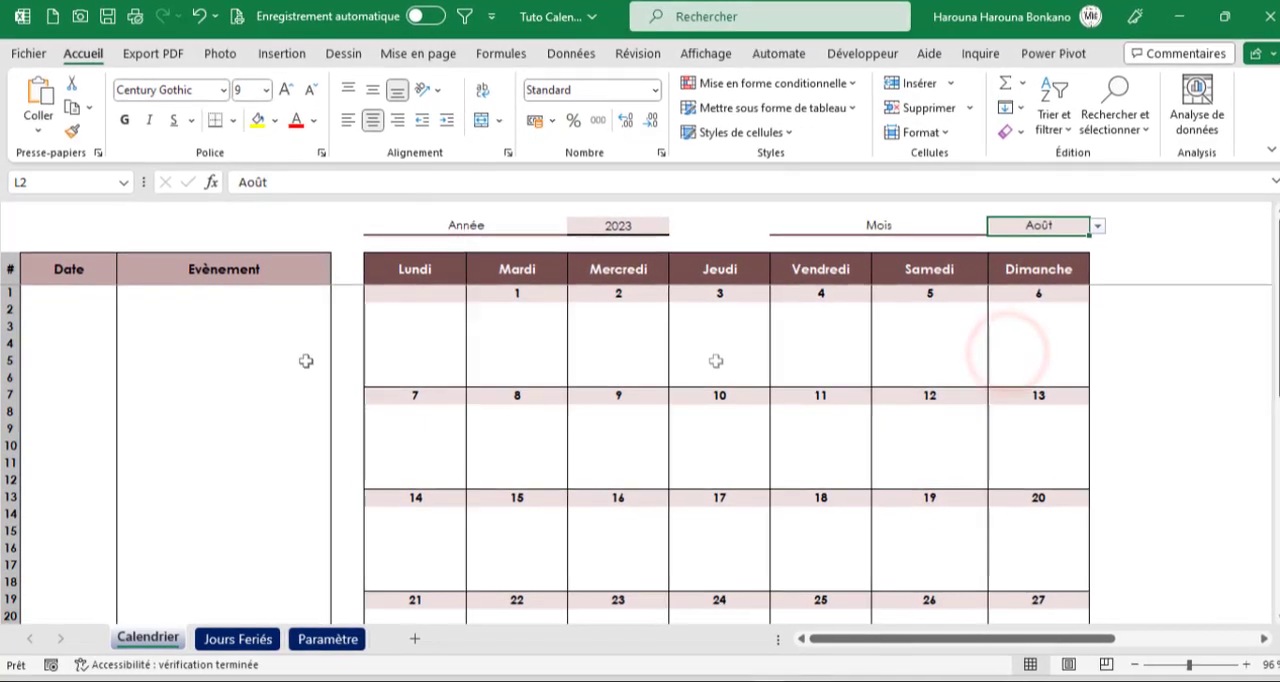
# Add "Evenement 1" dated 01/08/2023 in row 1 of the event list
pyautogui.click(104, 279)
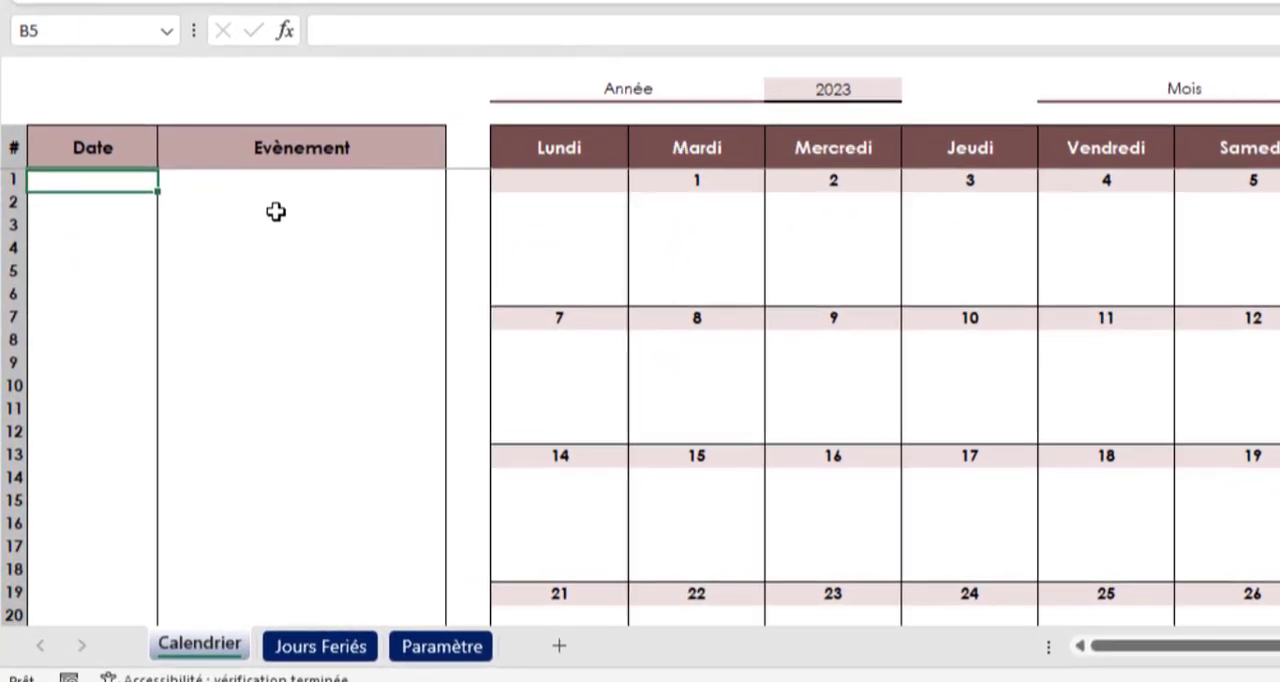
pyautogui.write('01/08/2023')
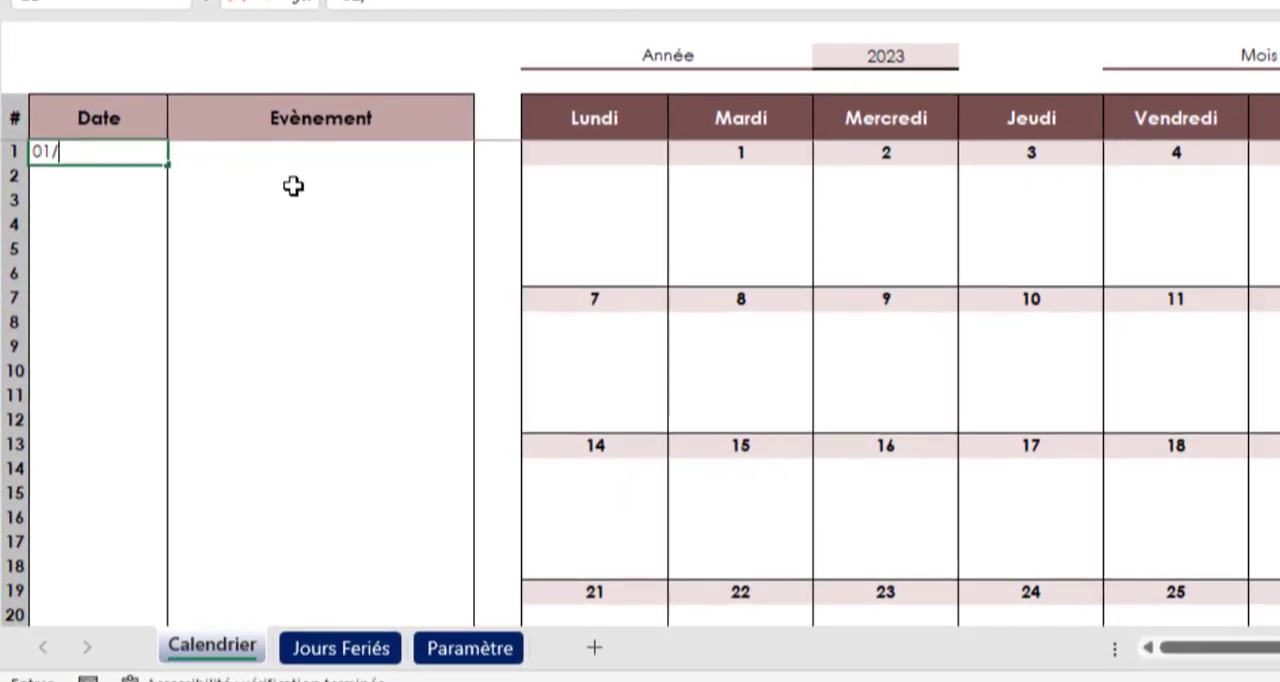
pyautogui.press('Tab')
pyautogui.write('Evenement 1')
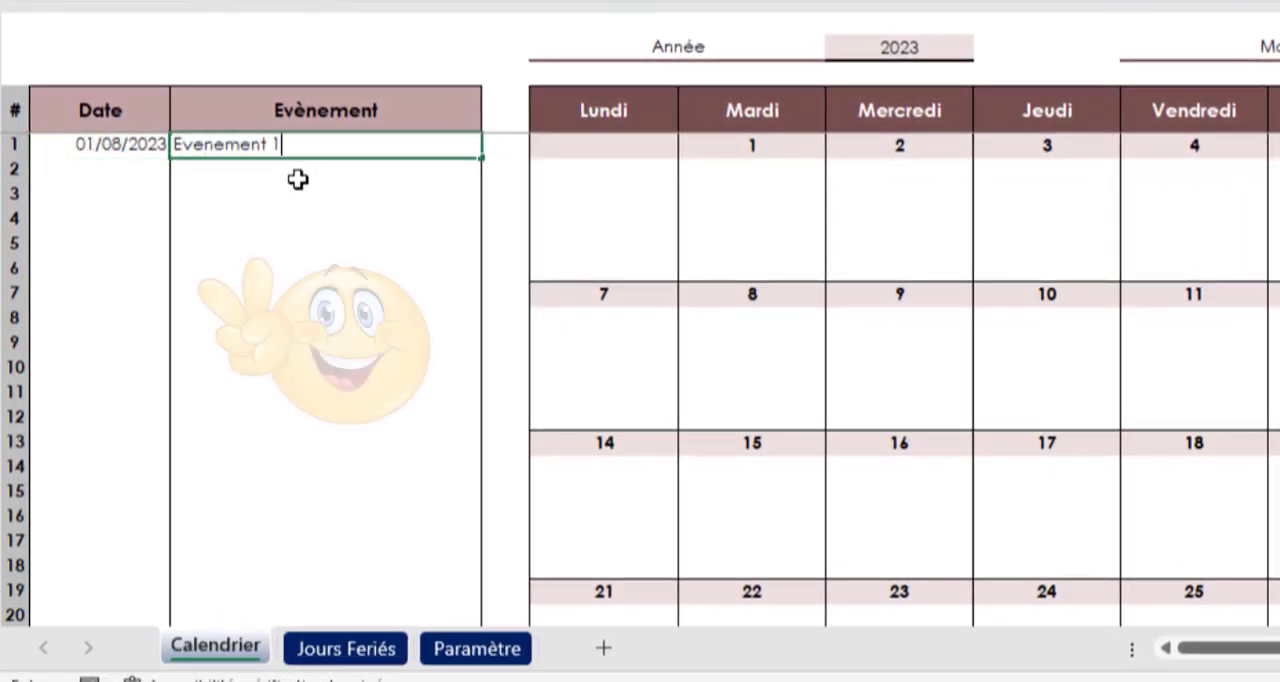
pyautogui.press('Return')
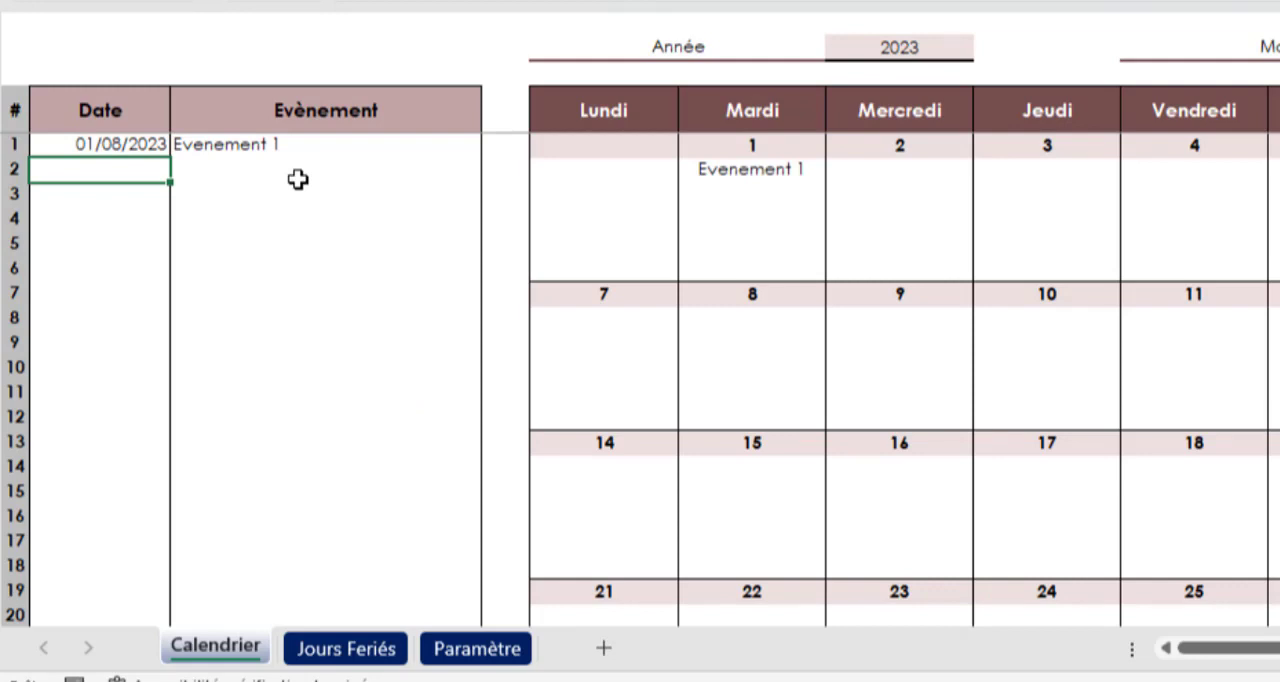
# Add "Tache2" dated 01/08/2023 in row 2 of the event list
pyautogui.write('01/08/2023')
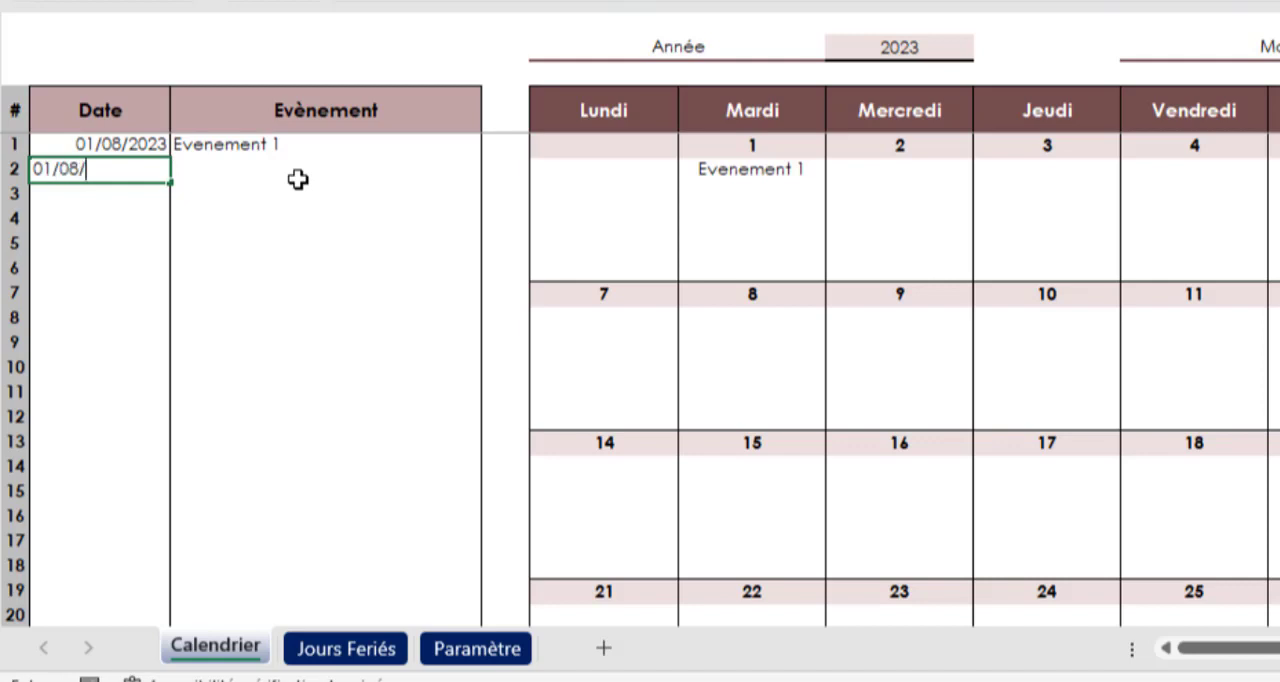
pyautogui.press('Tab')
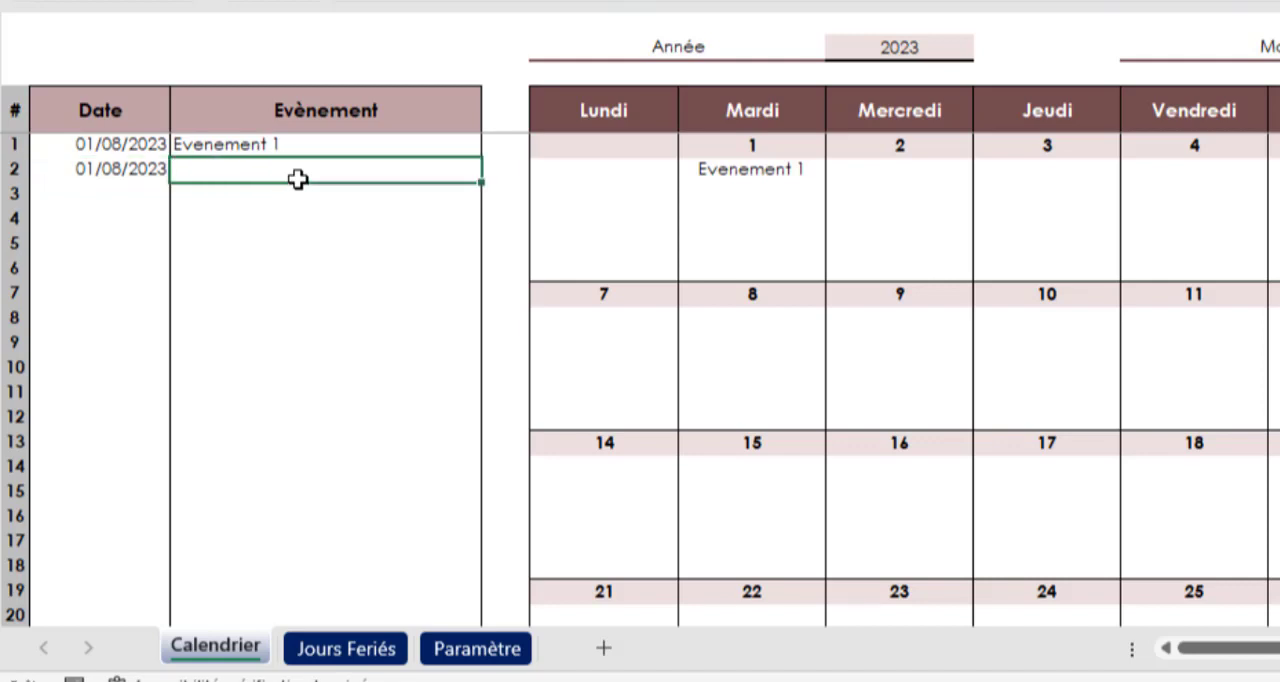
pyautogui.write('Tache2')
pyautogui.press('Tab')
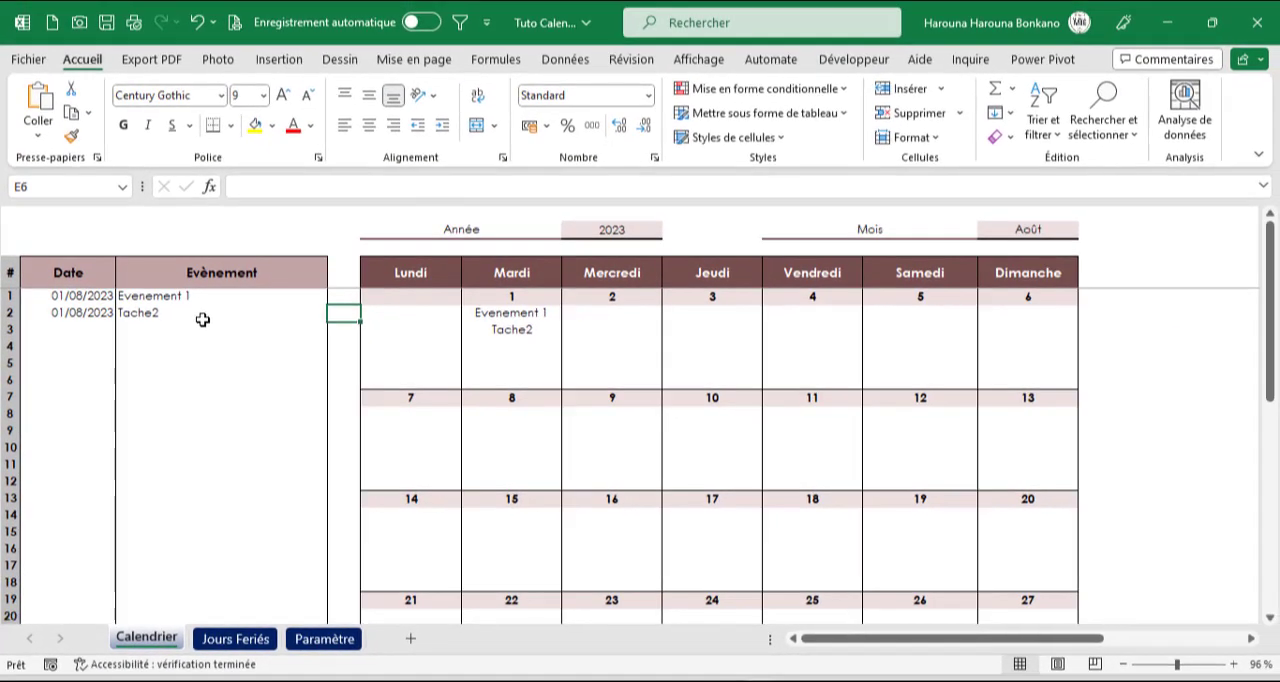
# Add "Tache3" dated 11/08/2023 in row 3 of the event list
pyautogui.click(108, 333)
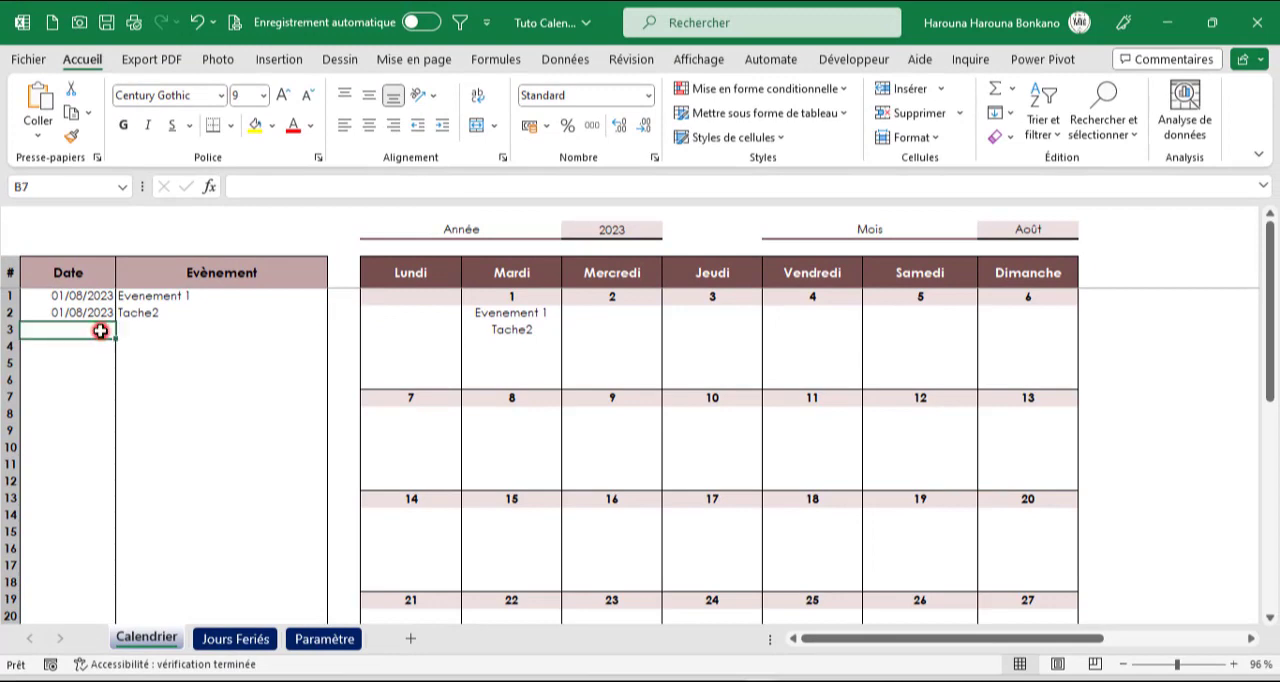
pyautogui.write('11/0')
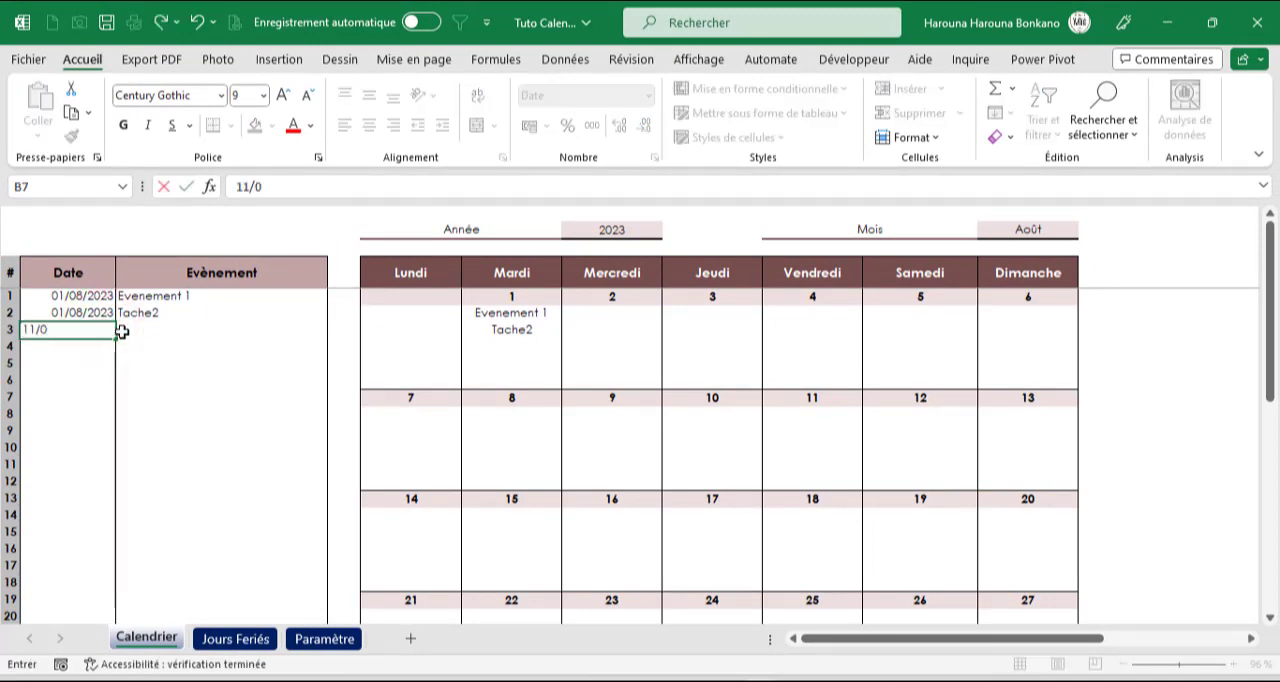
pyautogui.write('8/23')
pyautogui.press('Tab')
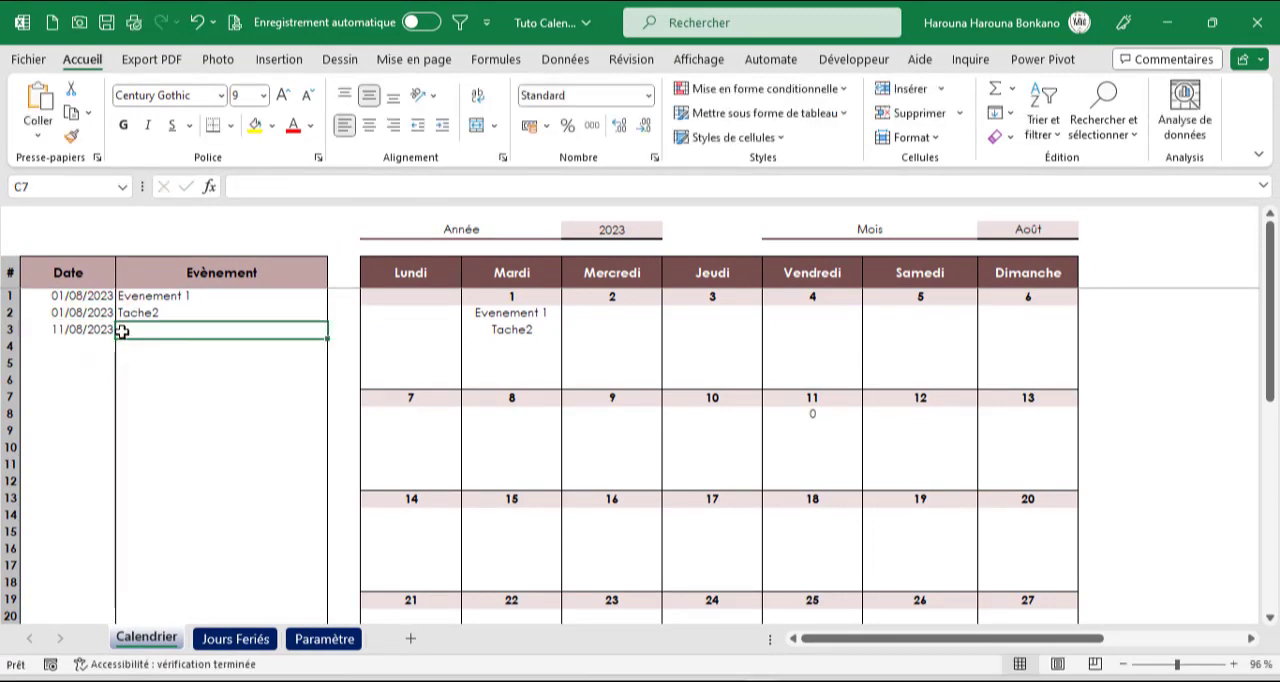
pyautogui.write('Tache')
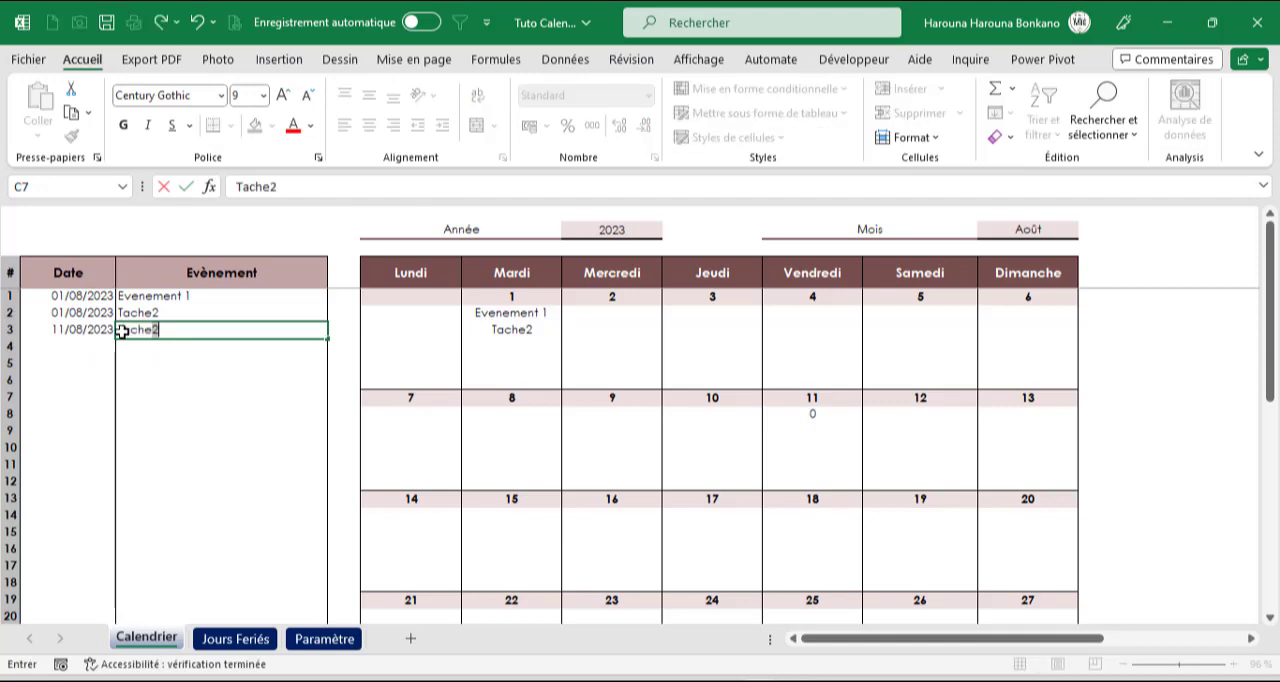
pyautogui.write('3')
pyautogui.press('Return')
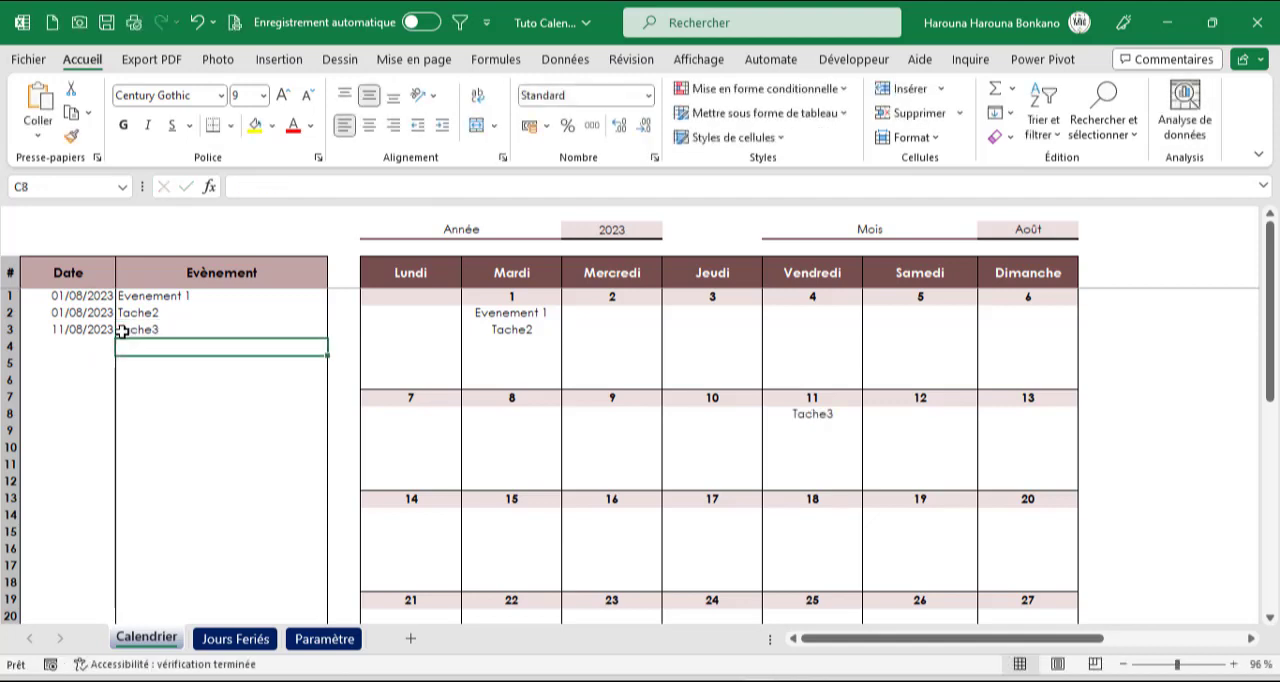
# Add "Tache 4" dated 08/09/2023 in row 4 of the event list
pyautogui.press('Left')
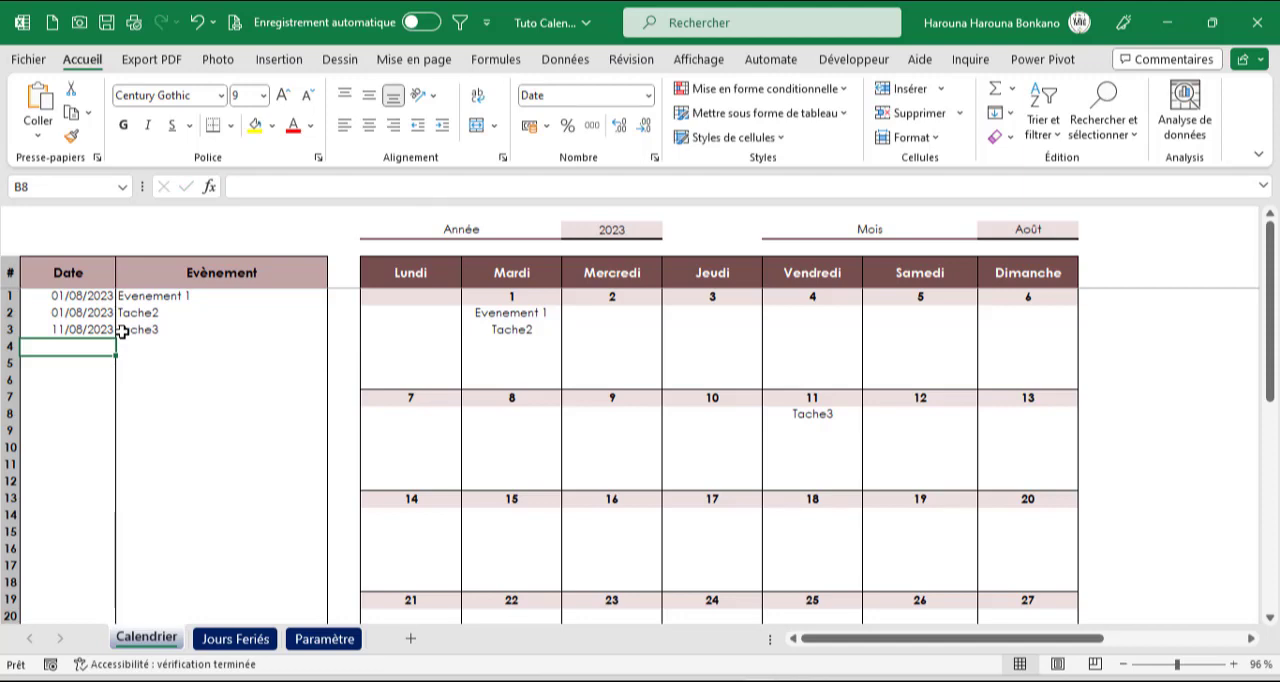
pyautogui.write('08/0')
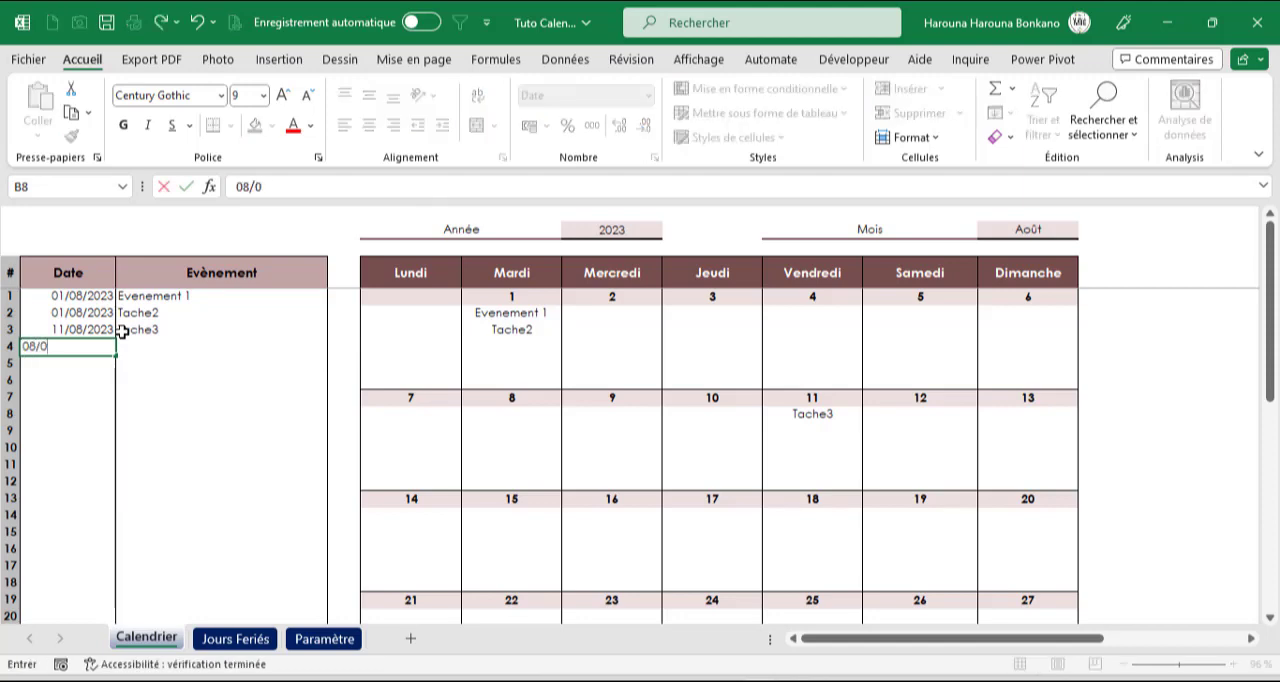
pyautogui.write('9/2023')
pyautogui.press('Tab')
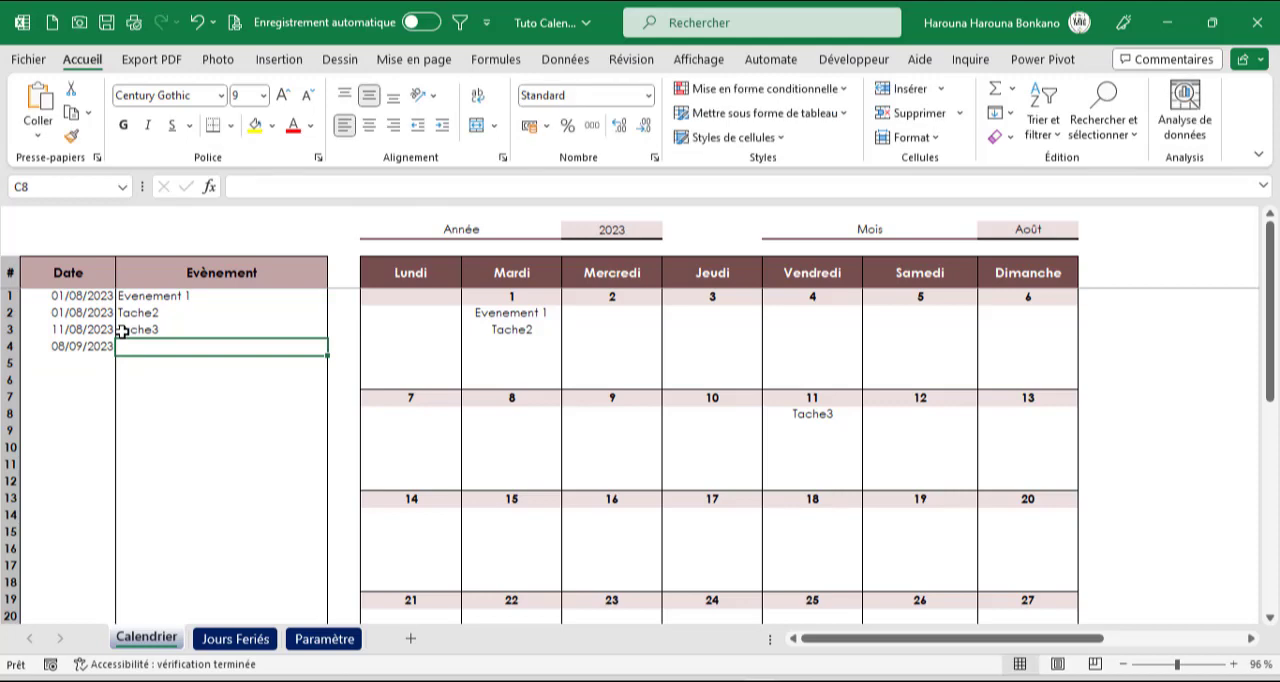
pyautogui.write('Tache')
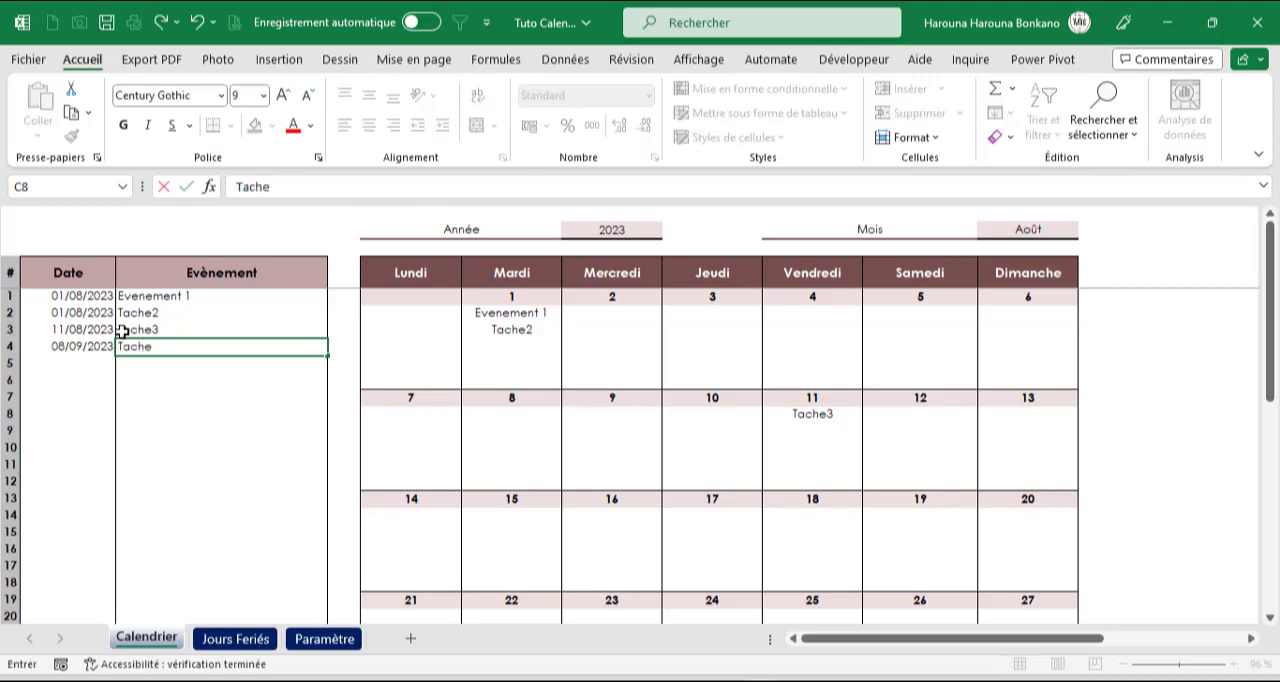
pyautogui.write(' 4')
pyautogui.press('Return')
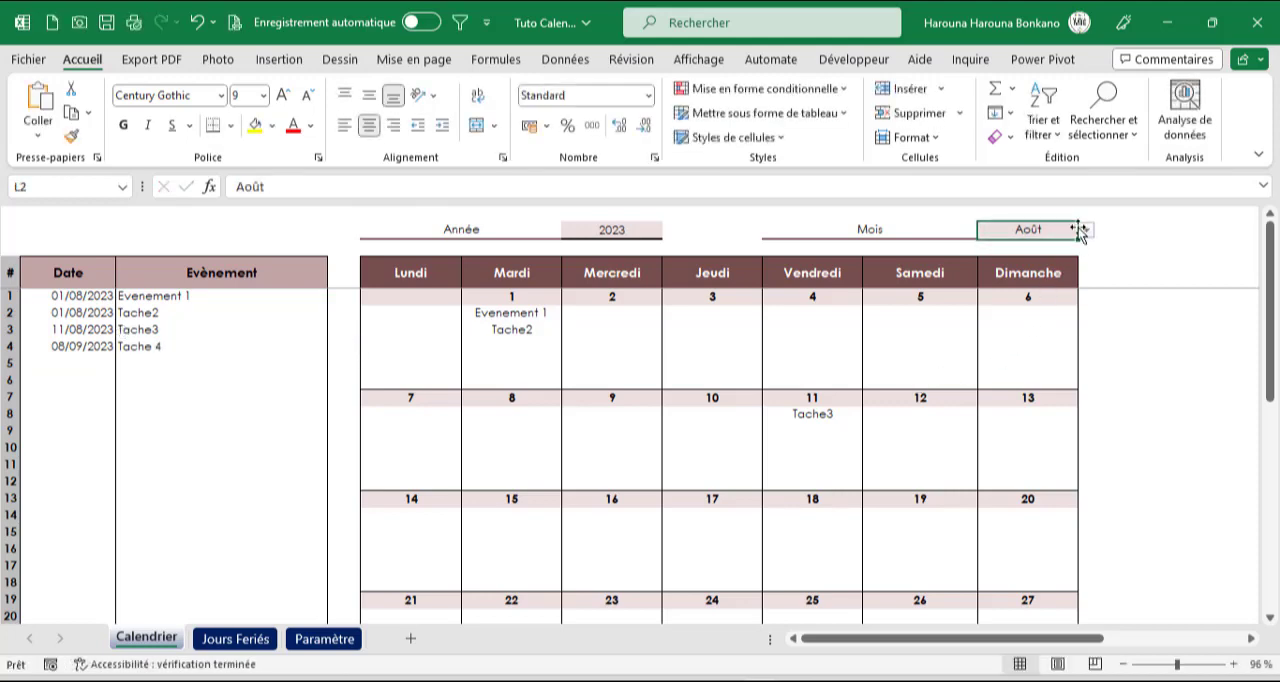
# Switch the calendar's month to Septembre
pyautogui.click(1085, 230)
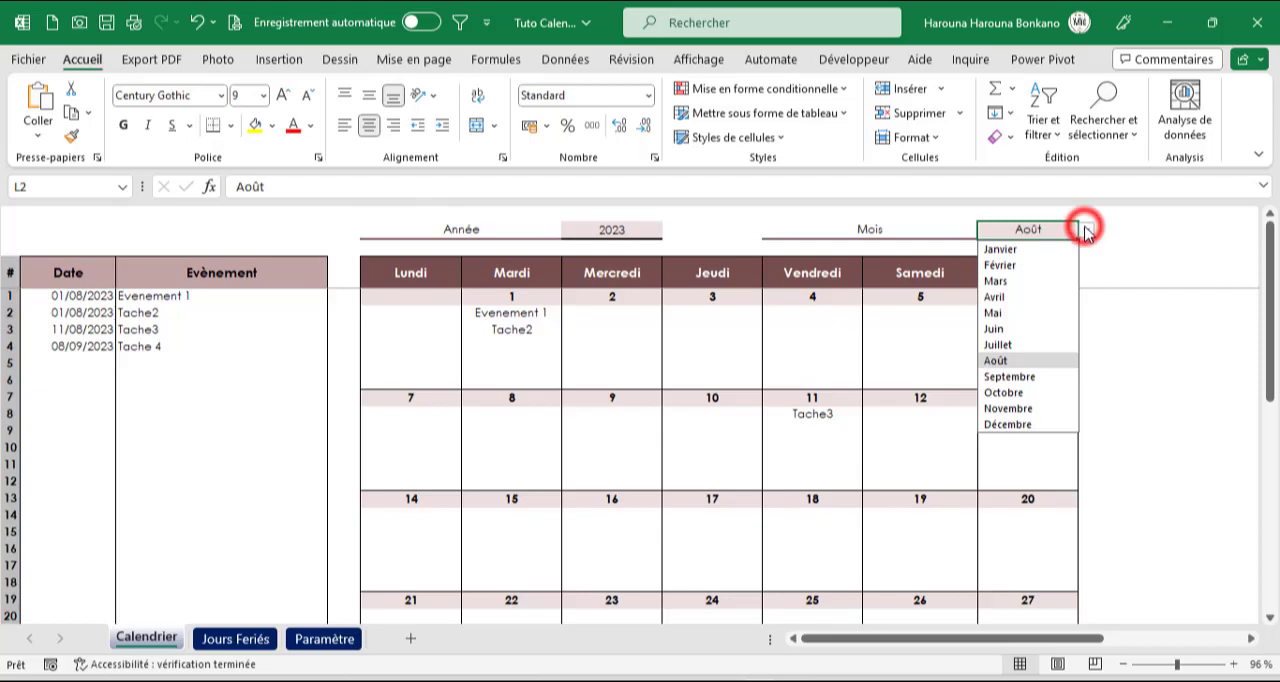
pyautogui.click(1012, 376)
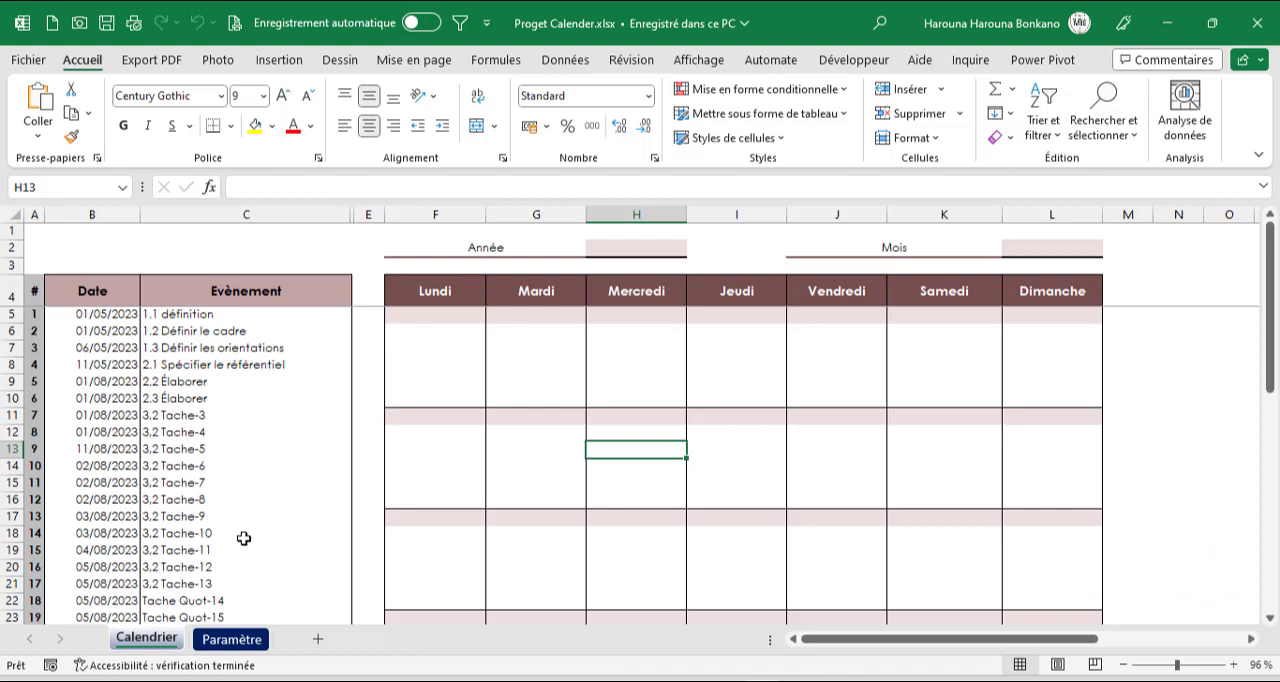
# Fill the weekday series from Lundi in F4 across to Dimanche in L4 of the calendar header
pyautogui.moveTo(100, 316); pyautogui.dragTo(337, 606)
pyautogui.click(424, 292)
pyautogui.moveTo(424, 292); pyautogui.dragTo(1040, 293)
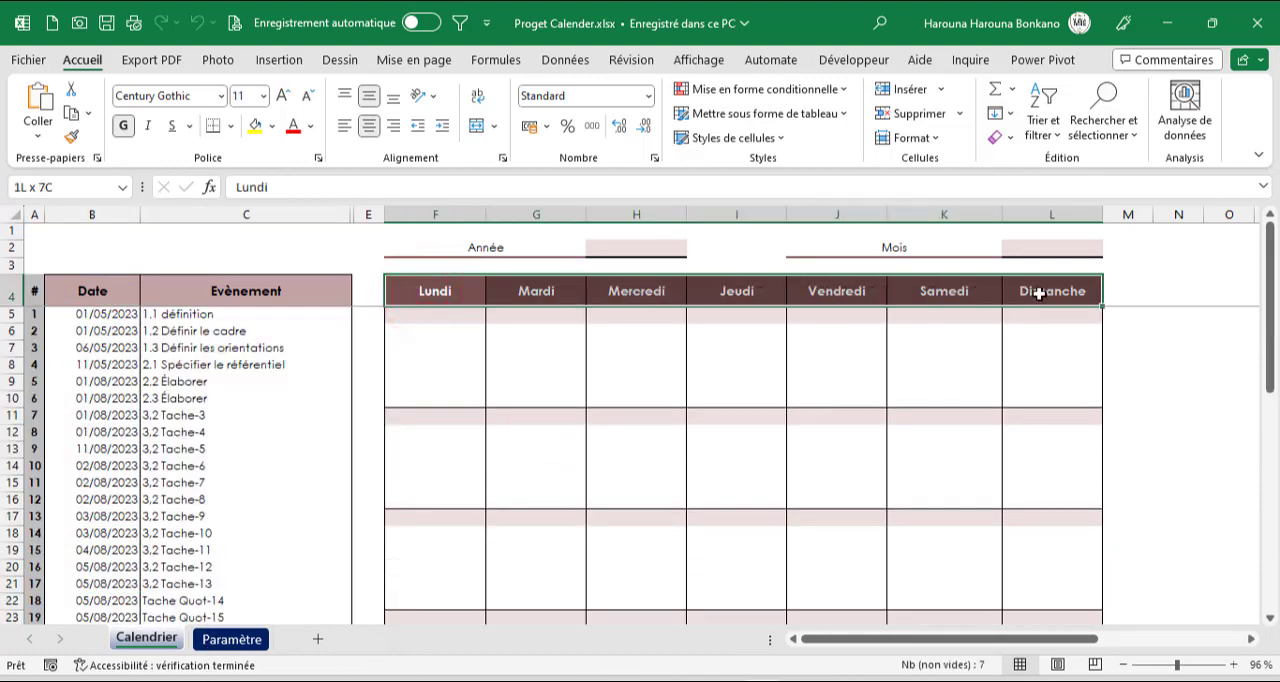
pyautogui.click(421, 287)
pyautogui.moveTo(484, 306); pyautogui.dragTo(1092, 306)
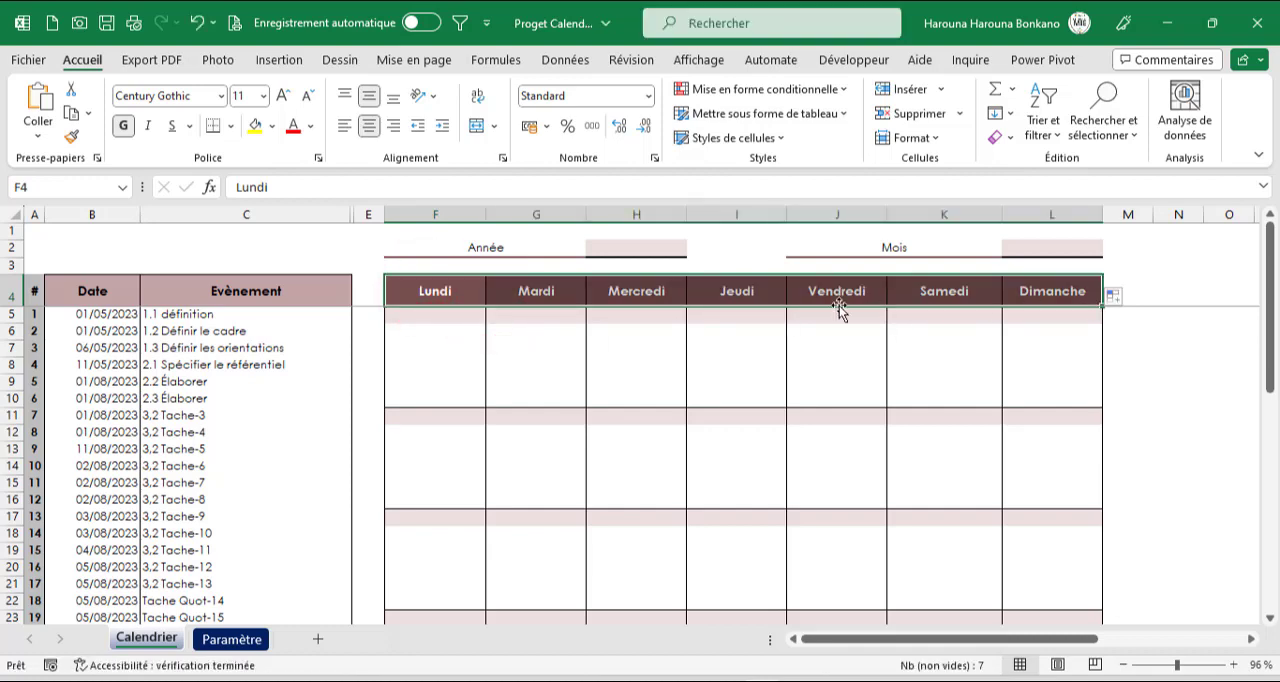
# Enter 2023 as the calendar's Année in cell H2
pyautogui.click(638, 252)
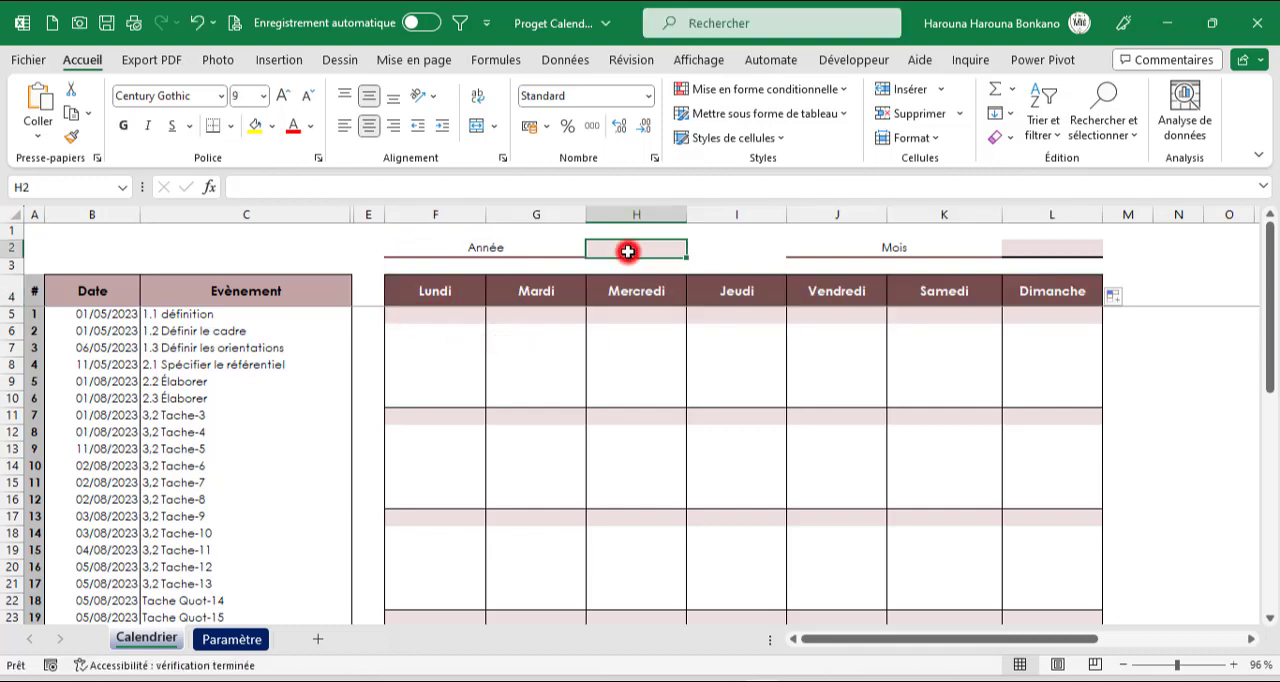
pyautogui.write('2023')
pyautogui.press('Tab')
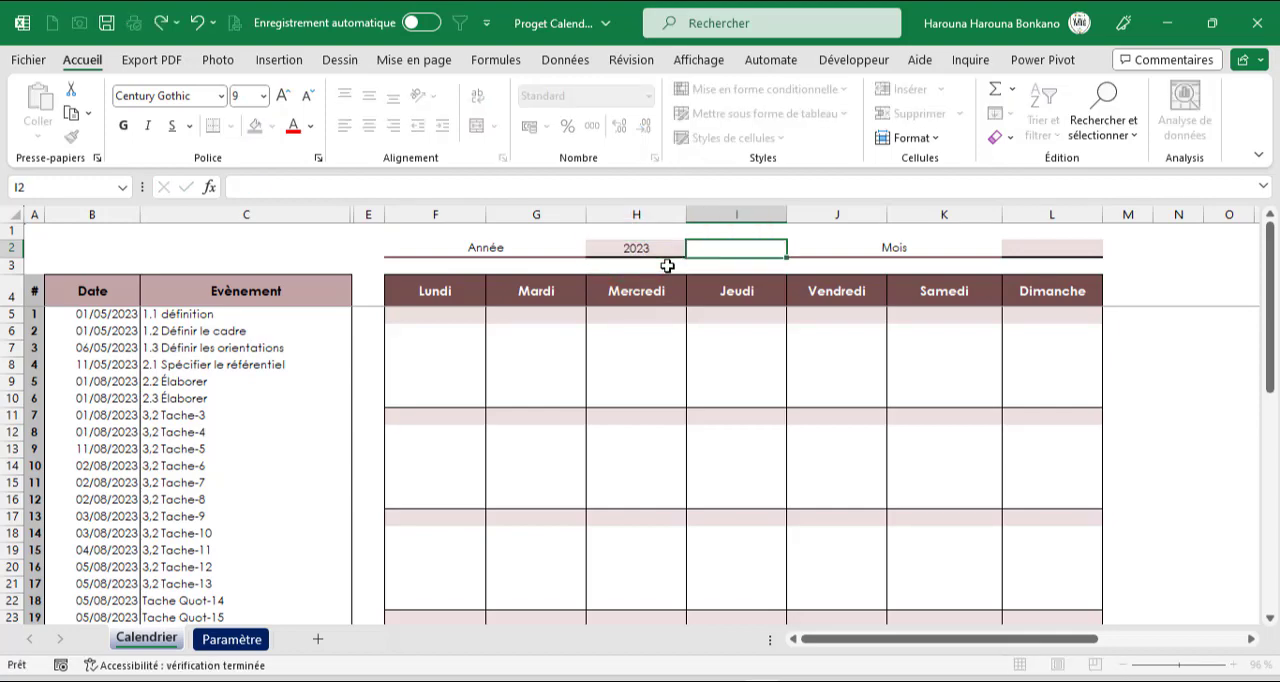
# Examine the month list and the Date, 1er jour du mois and Nbre de jours table on the Paramètre sheet
pyautogui.click(1052, 247)
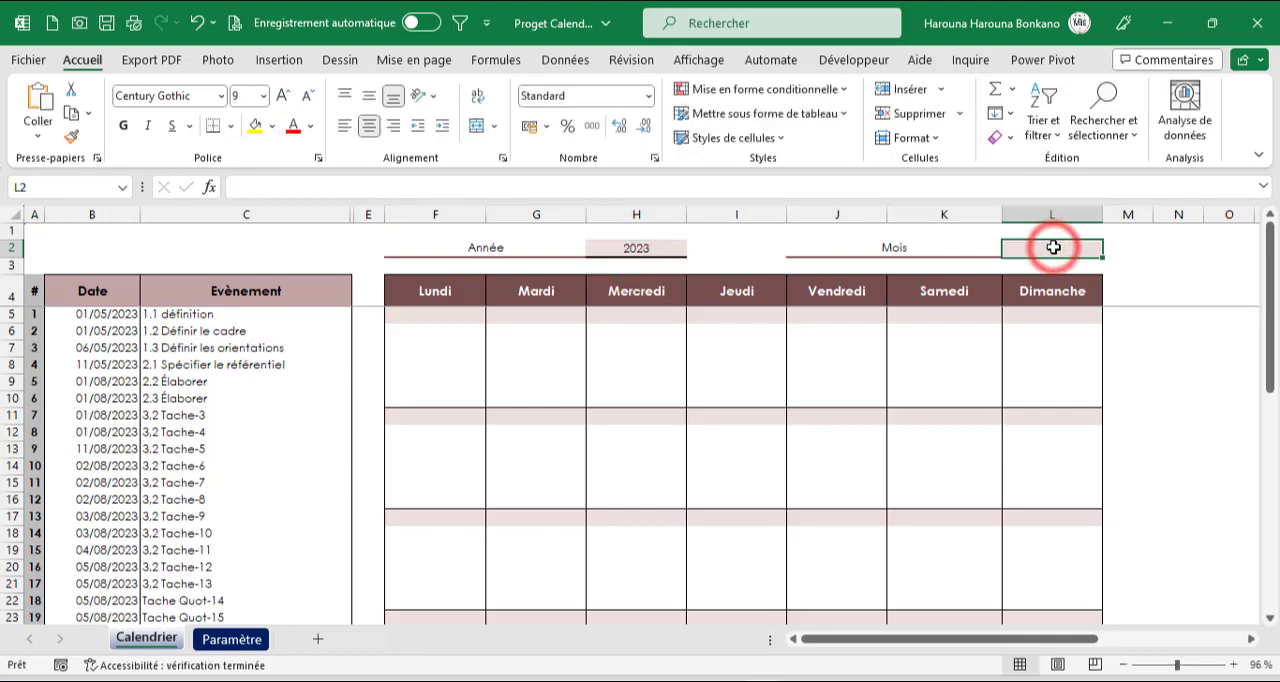
pyautogui.click(245, 640)
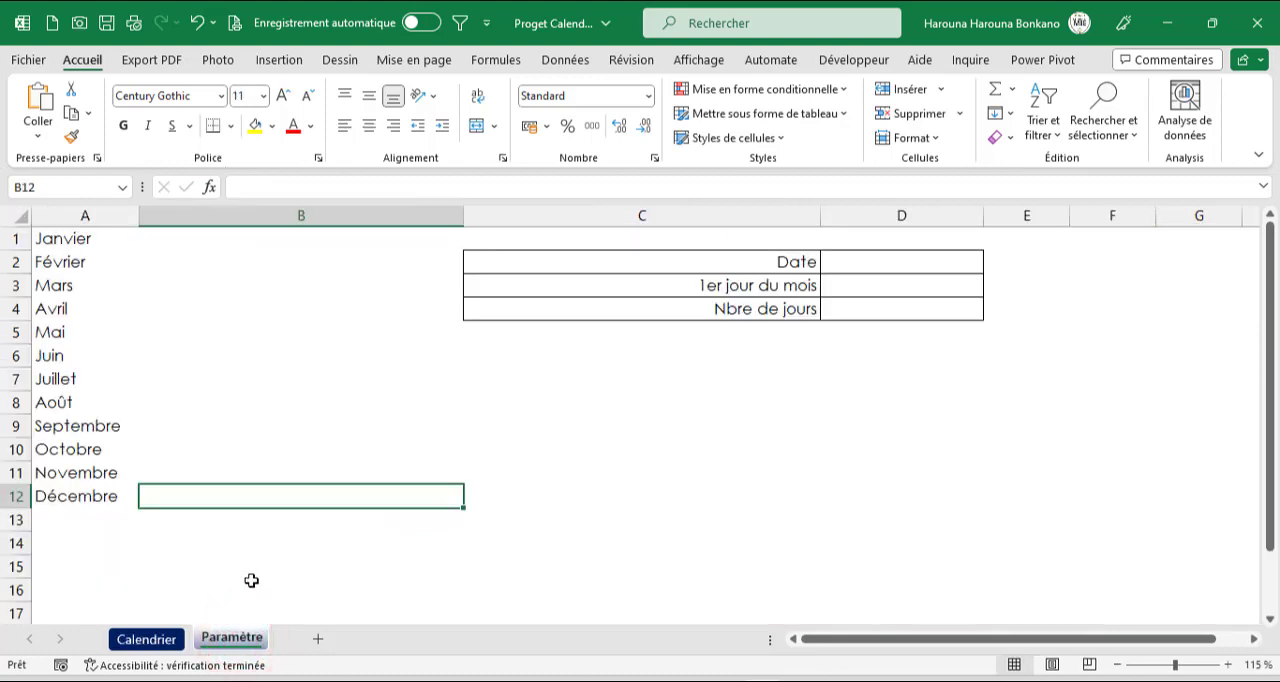
pyautogui.moveTo(63, 240); pyautogui.dragTo(75, 493)
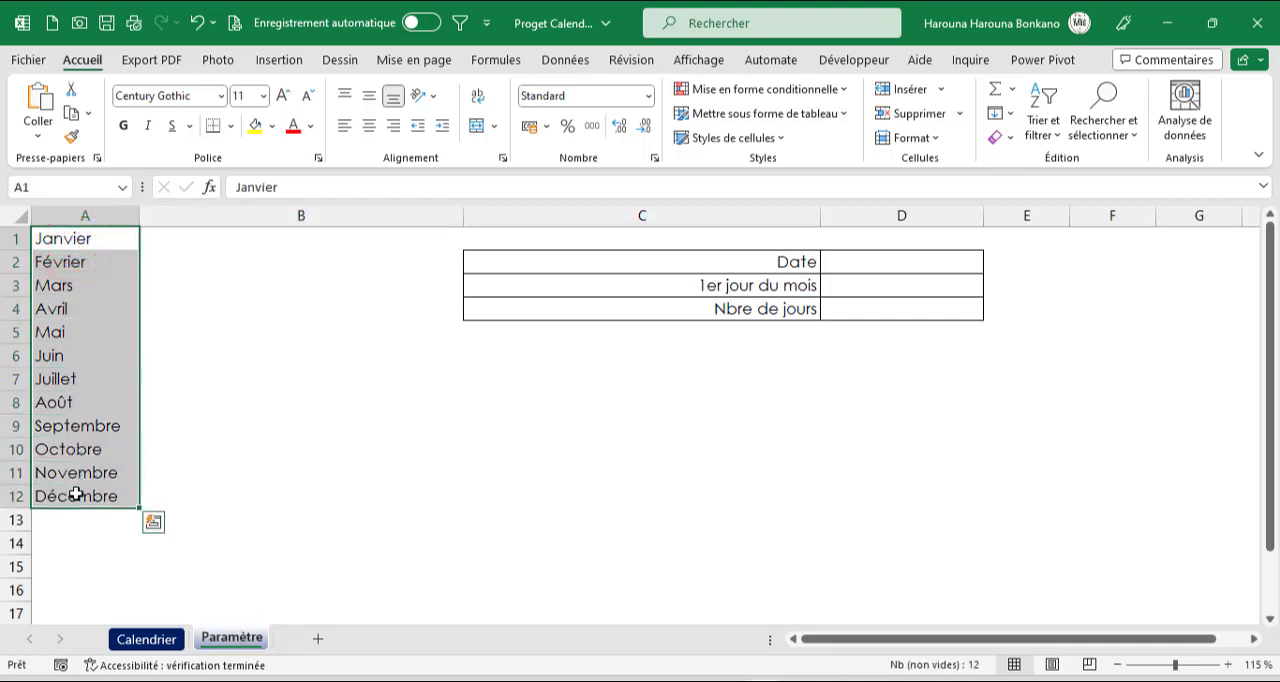
pyautogui.click(655, 265)
pyautogui.moveTo(660, 263); pyautogui.dragTo(730, 308)
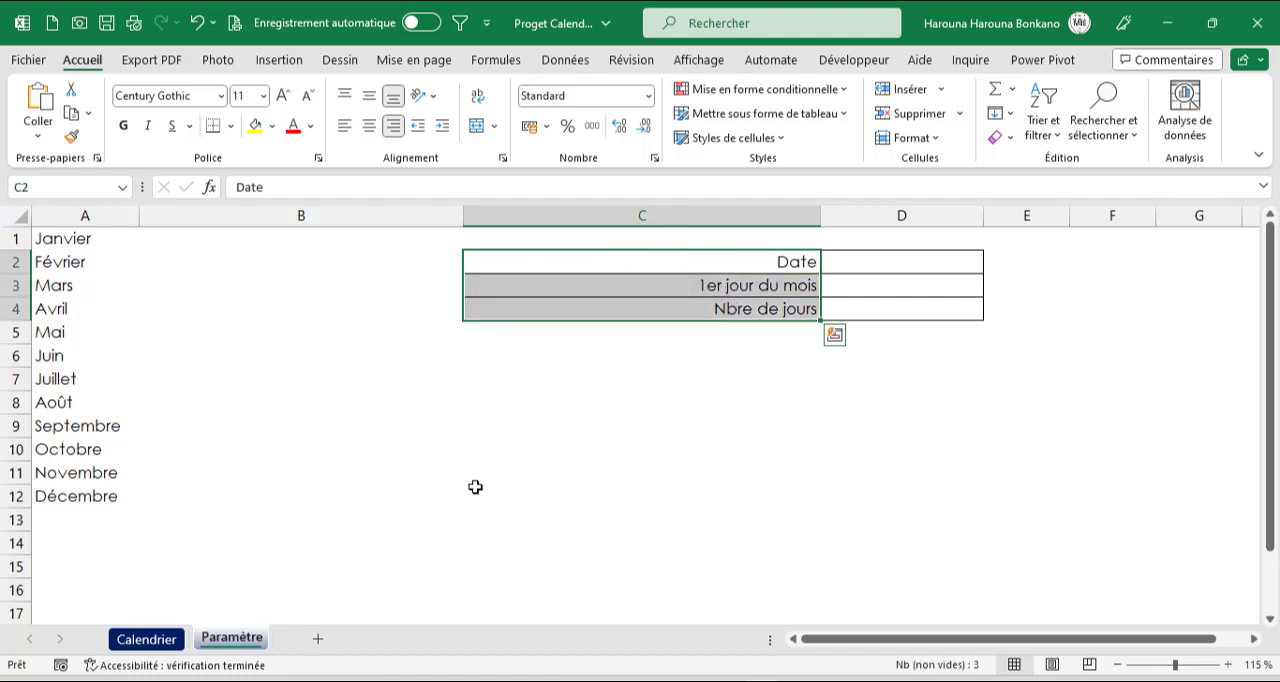
pyautogui.click(131, 638)
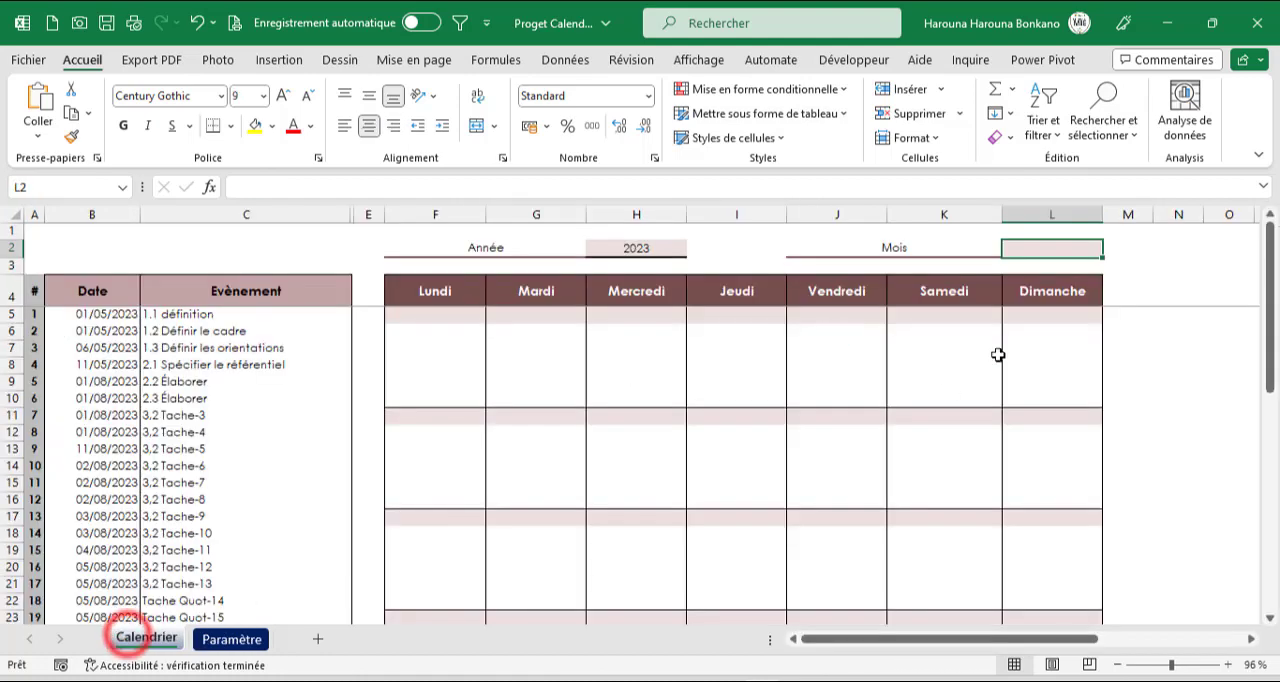
# Give month cell L2 on Calendrier a drop-down list sourced from Paramètre!$A$1:$A$12 and choose Août
pyautogui.click(1029, 252)
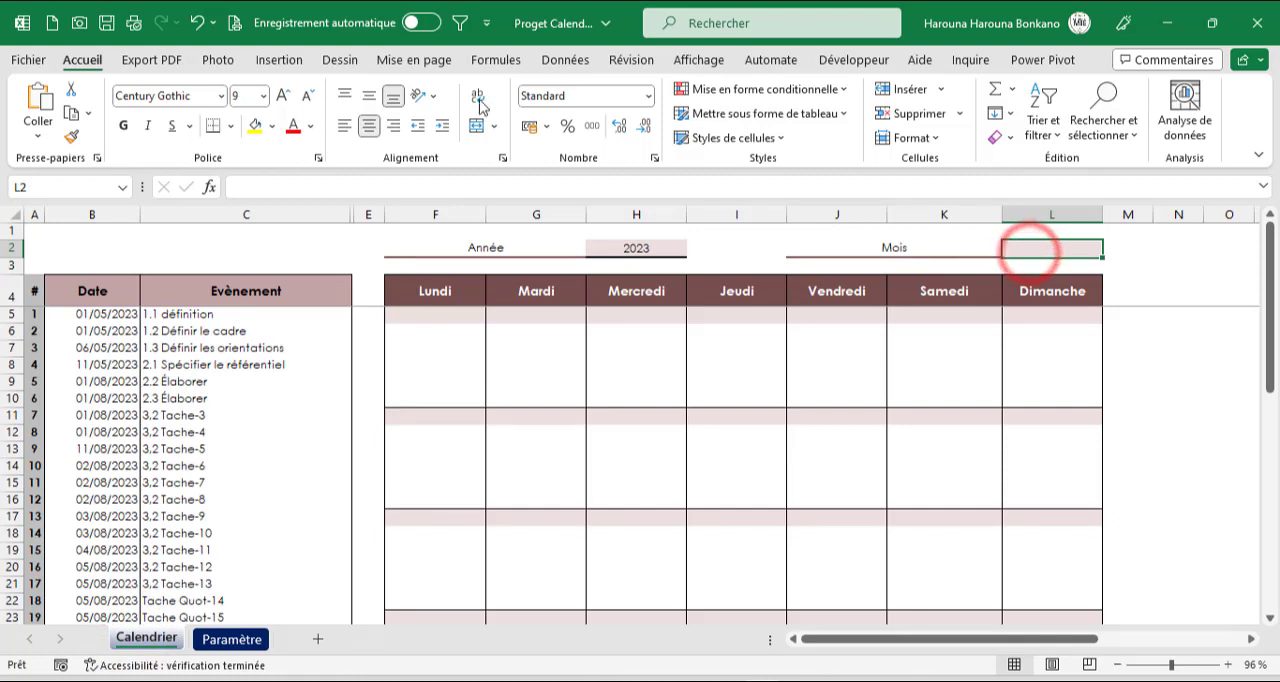
pyautogui.click(556, 61)
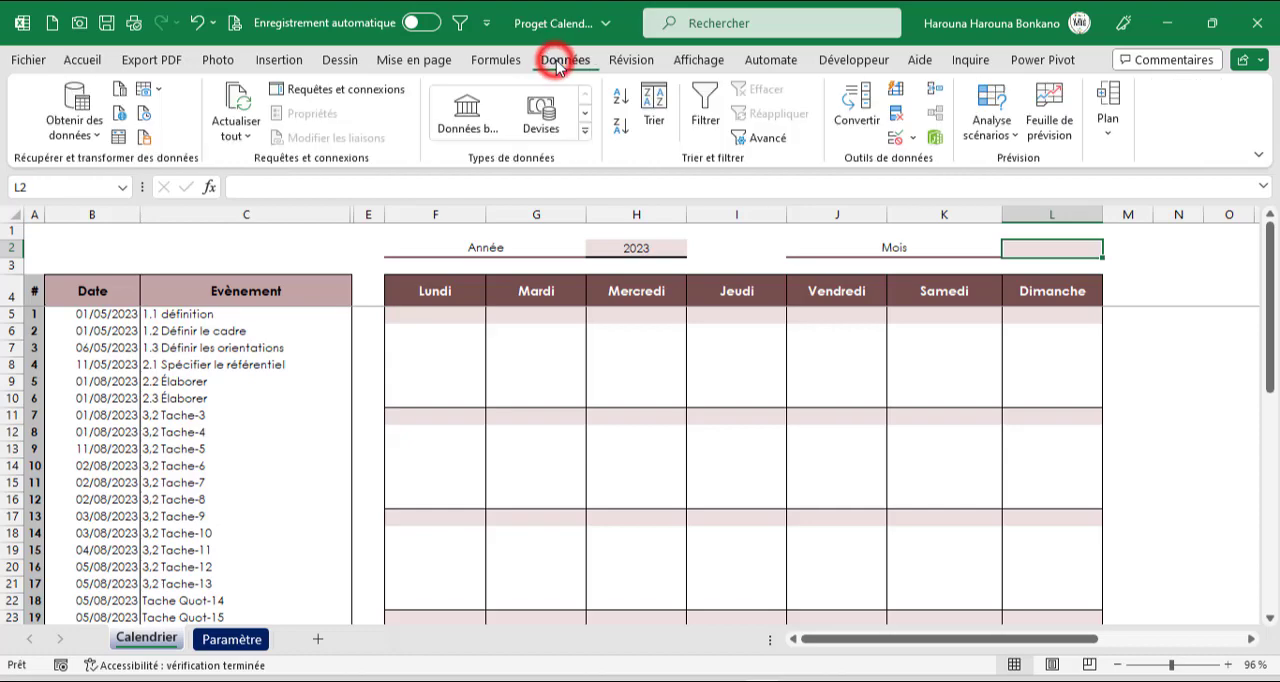
pyautogui.click(895, 137)
pyautogui.click(862, 393)
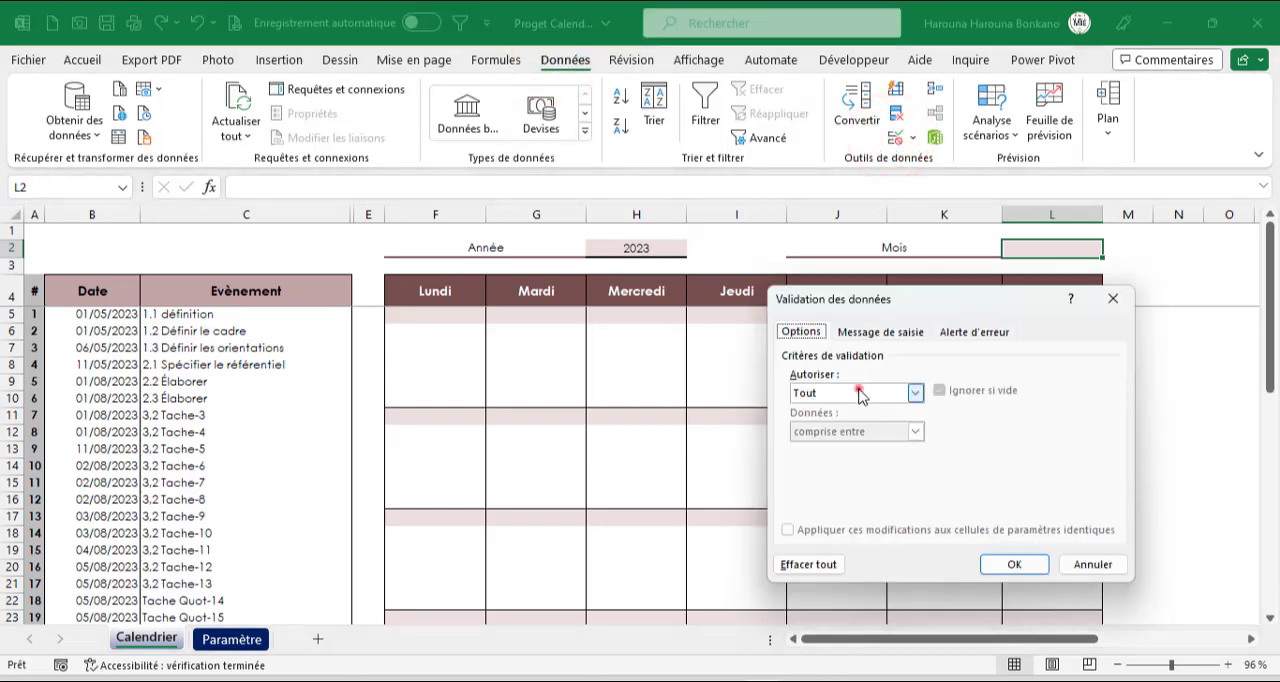
pyautogui.click(826, 446)
pyautogui.click(1095, 466)
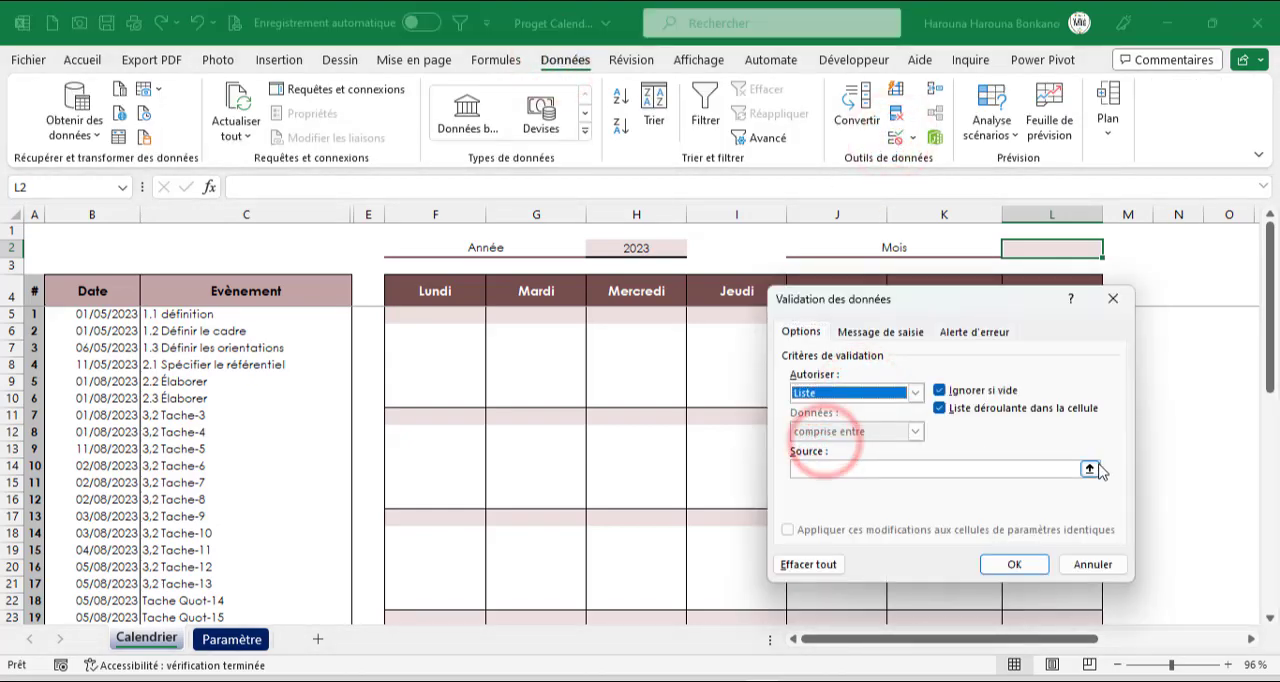
pyautogui.click(232, 639)
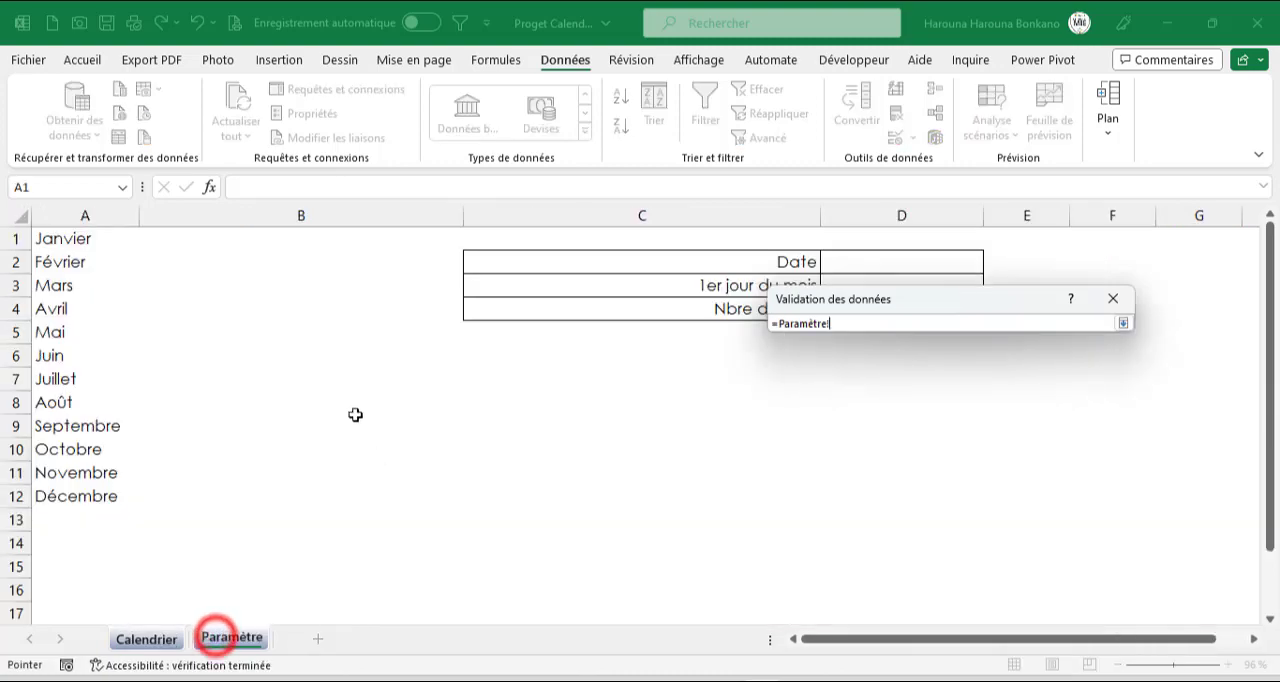
pyautogui.click(64, 241)
pyautogui.moveTo(64, 241); pyautogui.dragTo(65, 494)
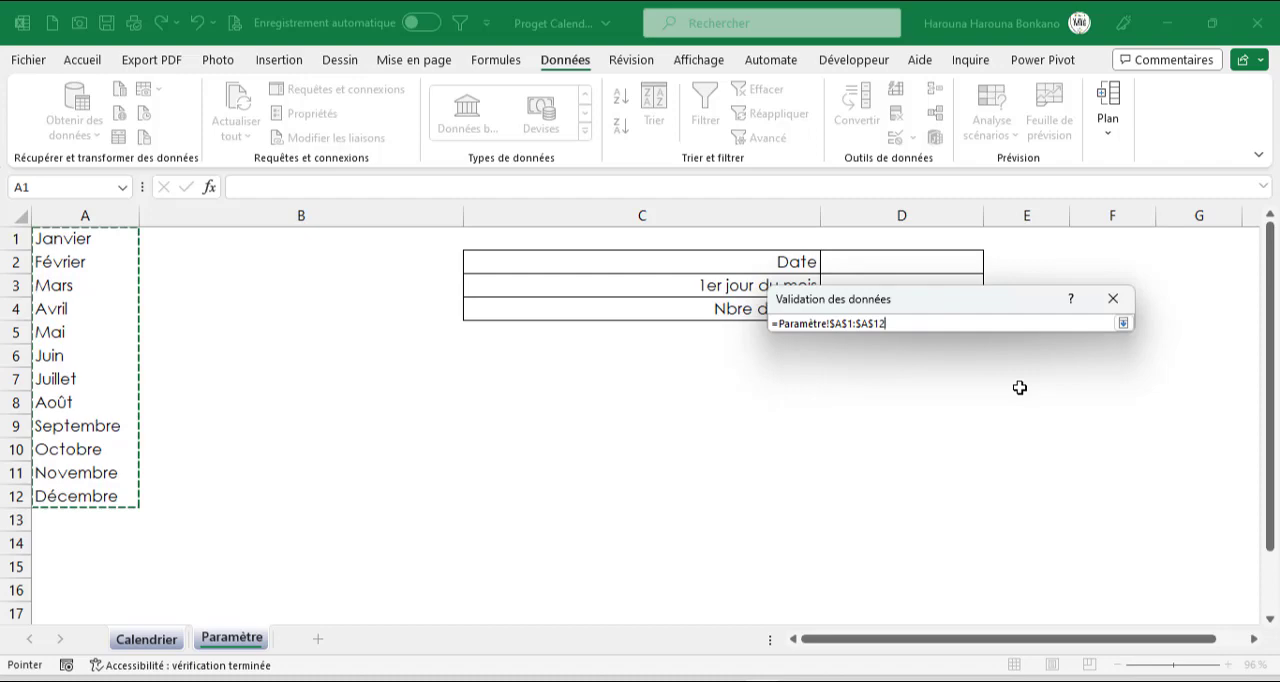
pyautogui.press('Return')
pyautogui.press('Return')
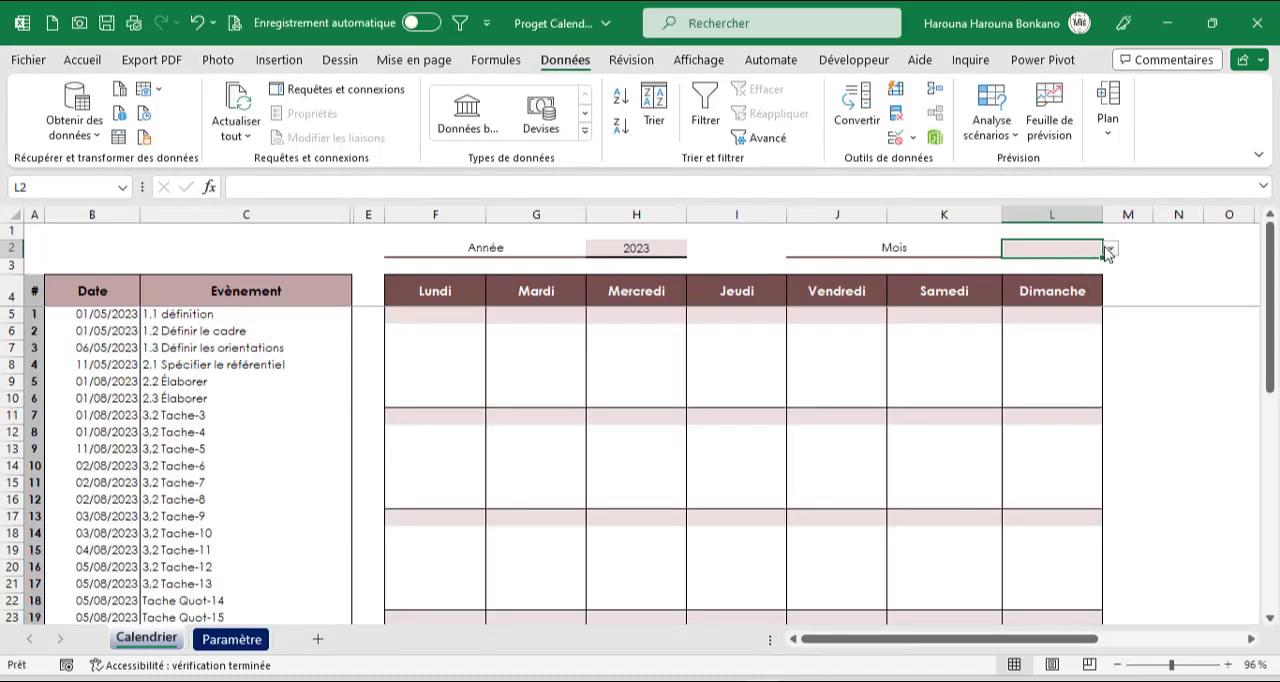
pyautogui.click(1109, 250)
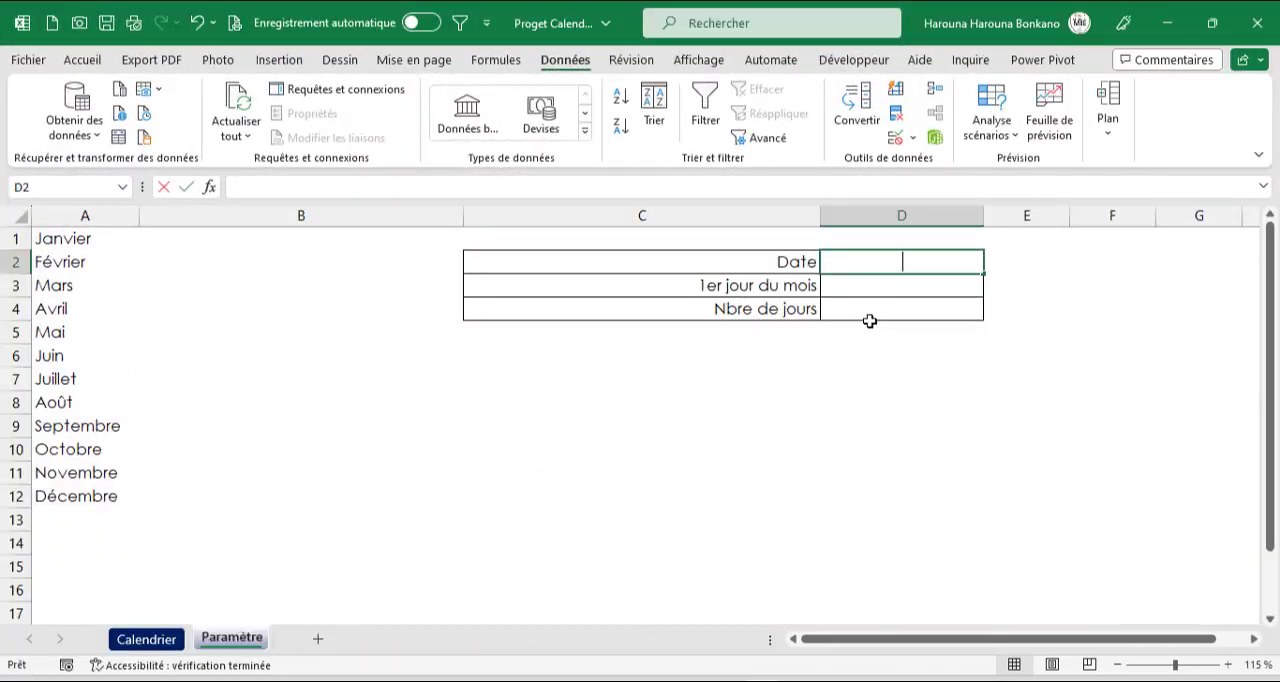
# Start a DATE formula in Paramètre cell D2 with Calendrier!H2 as the year argument
pyautogui.write('=date')
pyautogui.press('Tab')
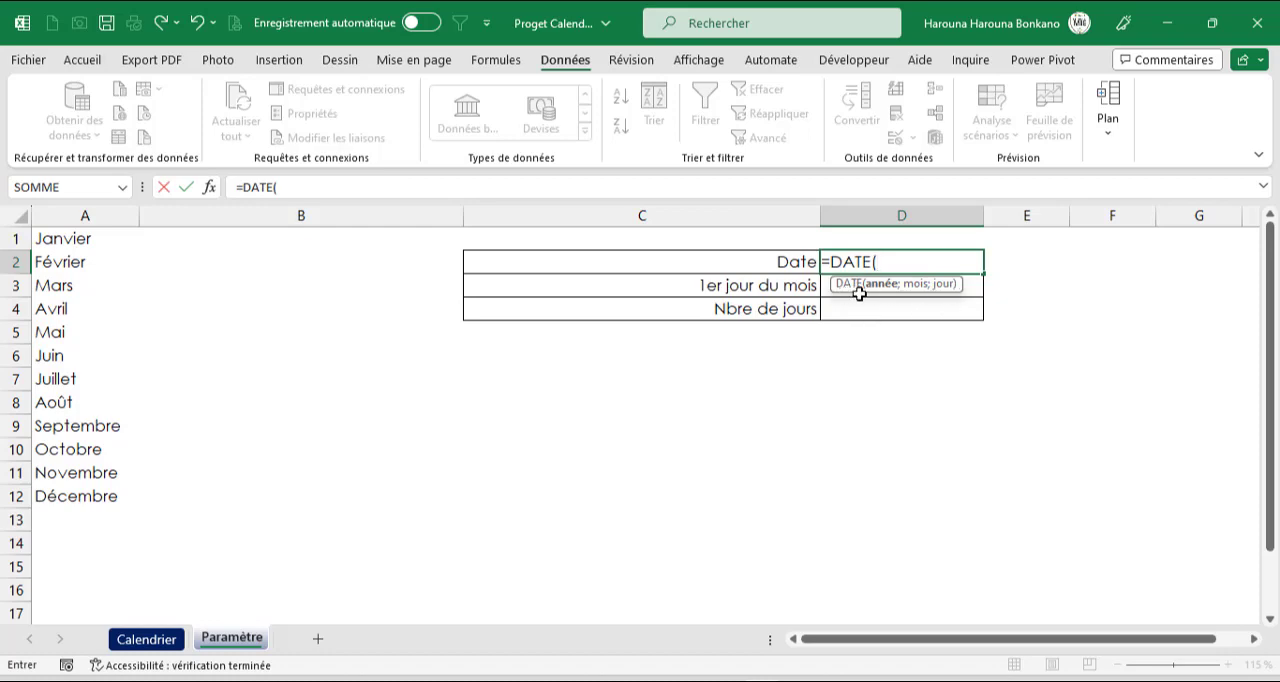
pyautogui.click(158, 641)
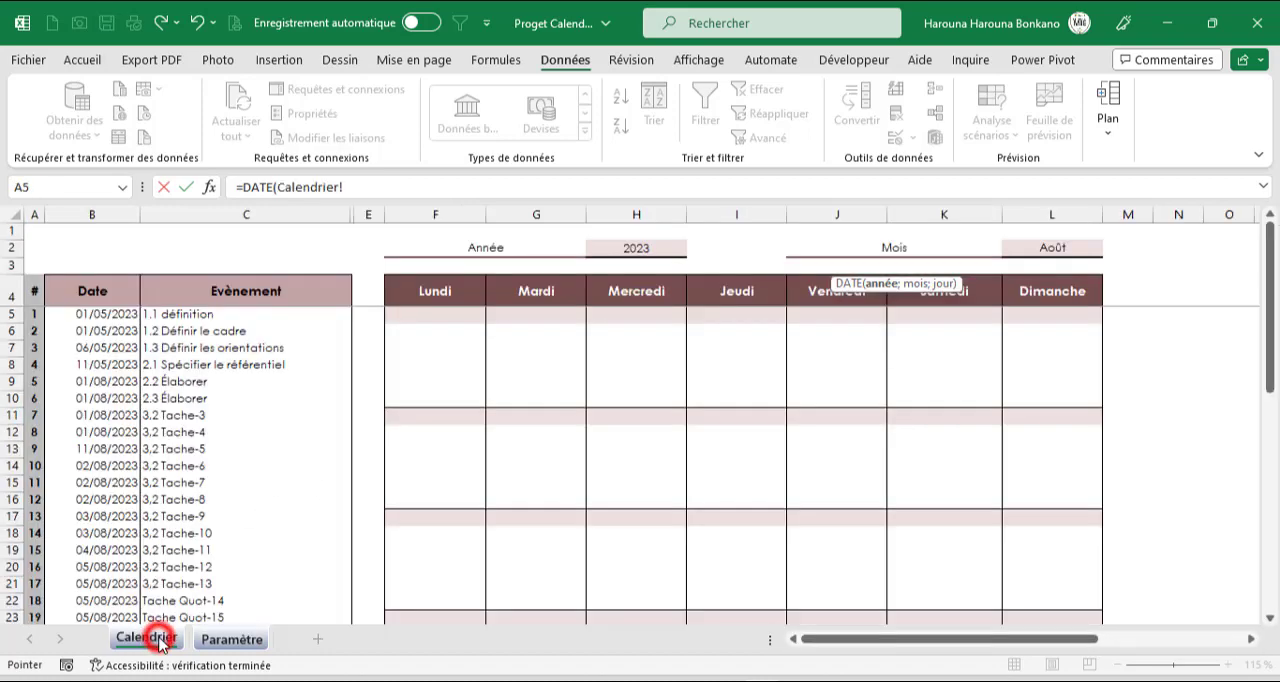
pyautogui.click(613, 254)
pyautogui.write(';')
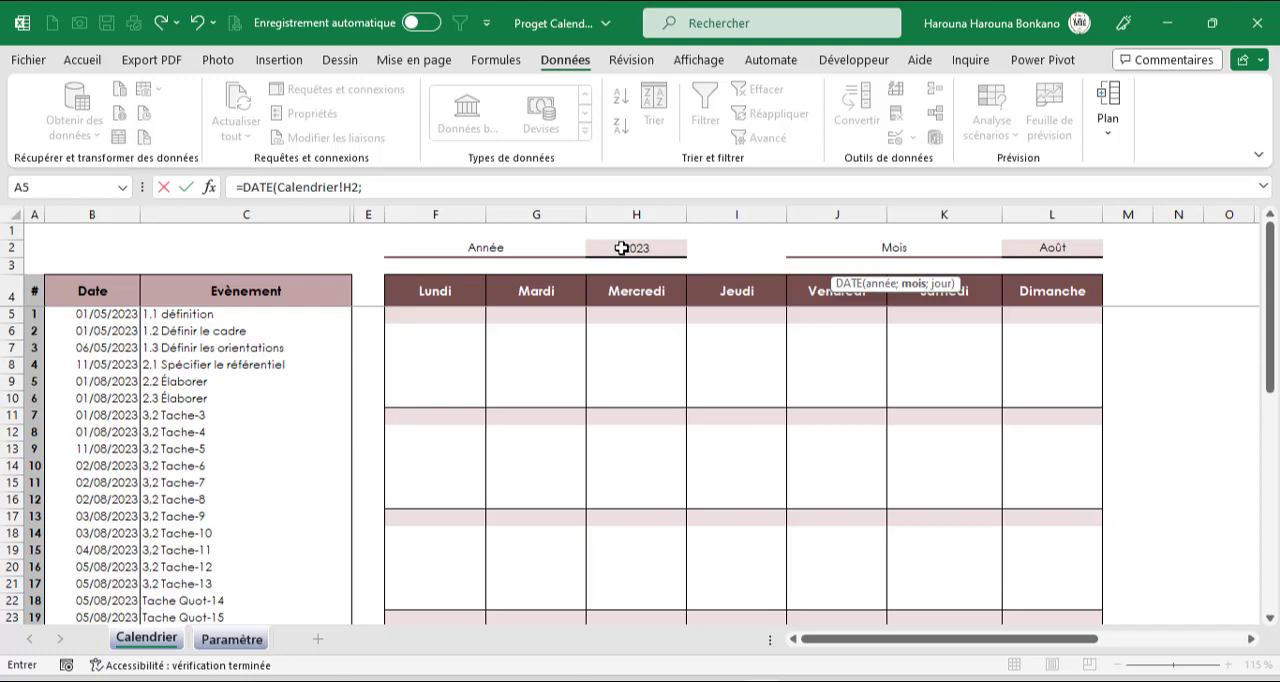
# Complete the D2 DATE formula with EQUIV(Calendrier!L2;Paramètre!A1:A12;0) as the month and 1 as the day
pyautogui.write('equi')
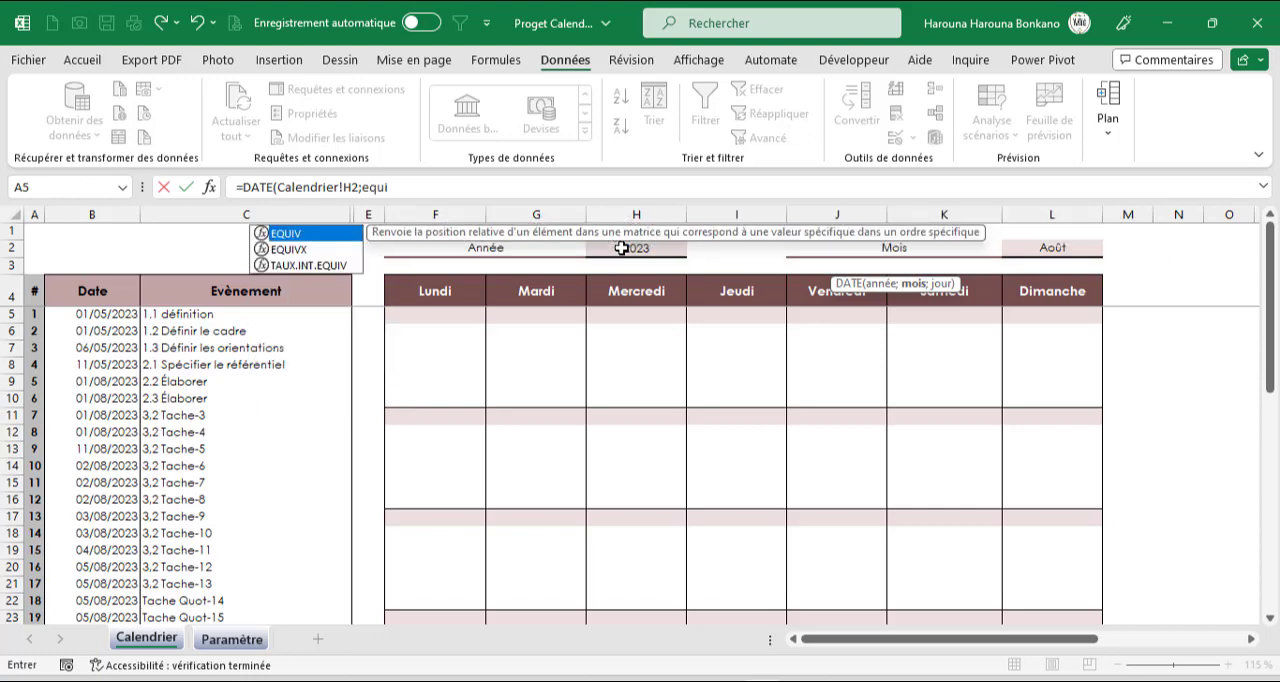
pyautogui.press('Tab')
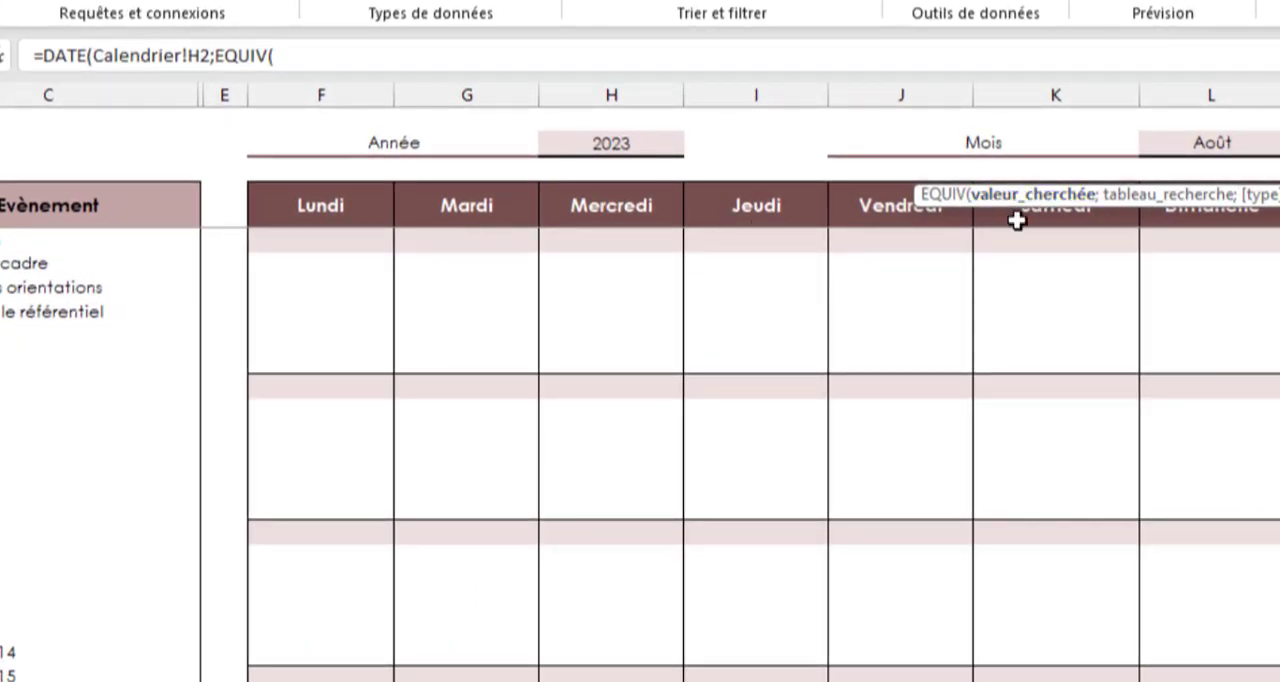
pyautogui.click(1176, 146)
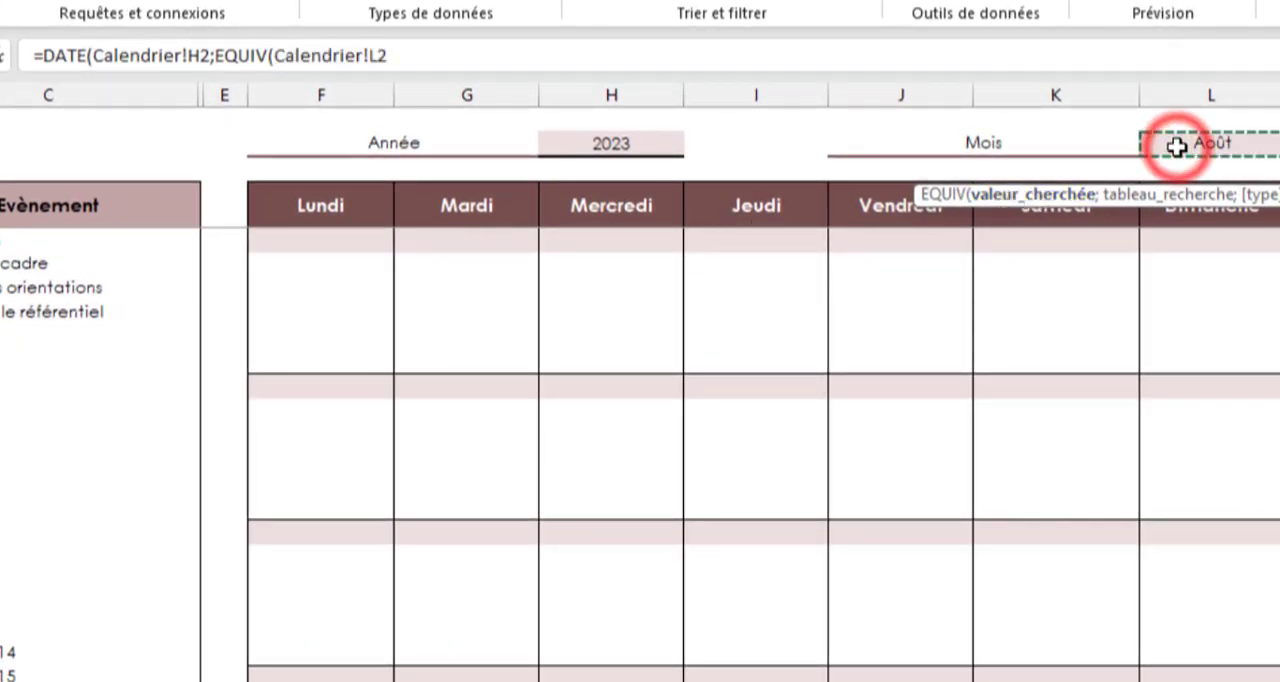
pyautogui.write(';')
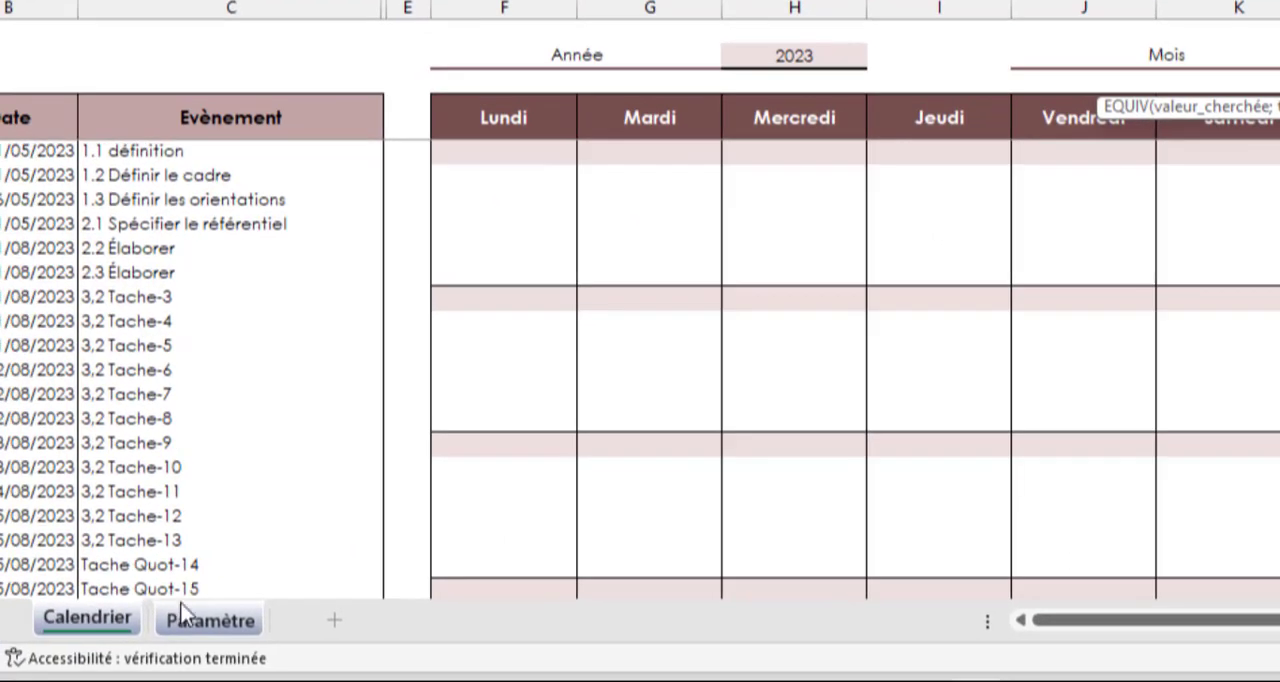
pyautogui.click(196, 624)
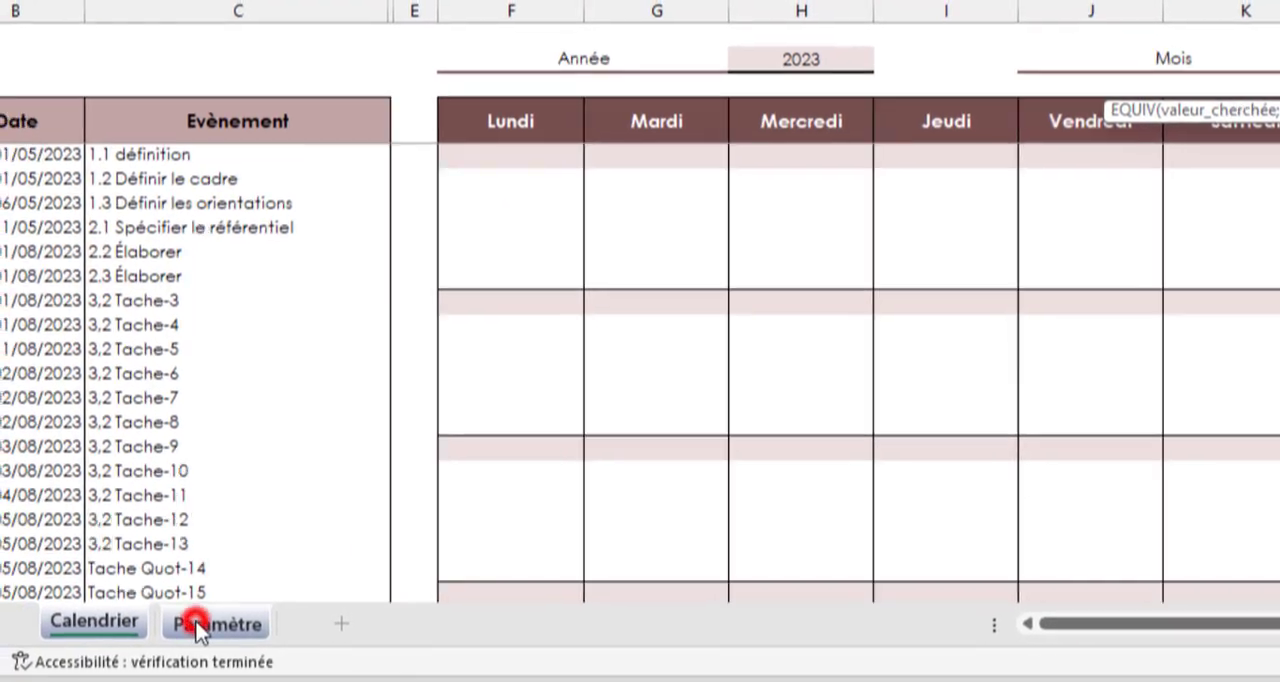
pyautogui.moveTo(97, 105); pyautogui.dragTo(101, 480)
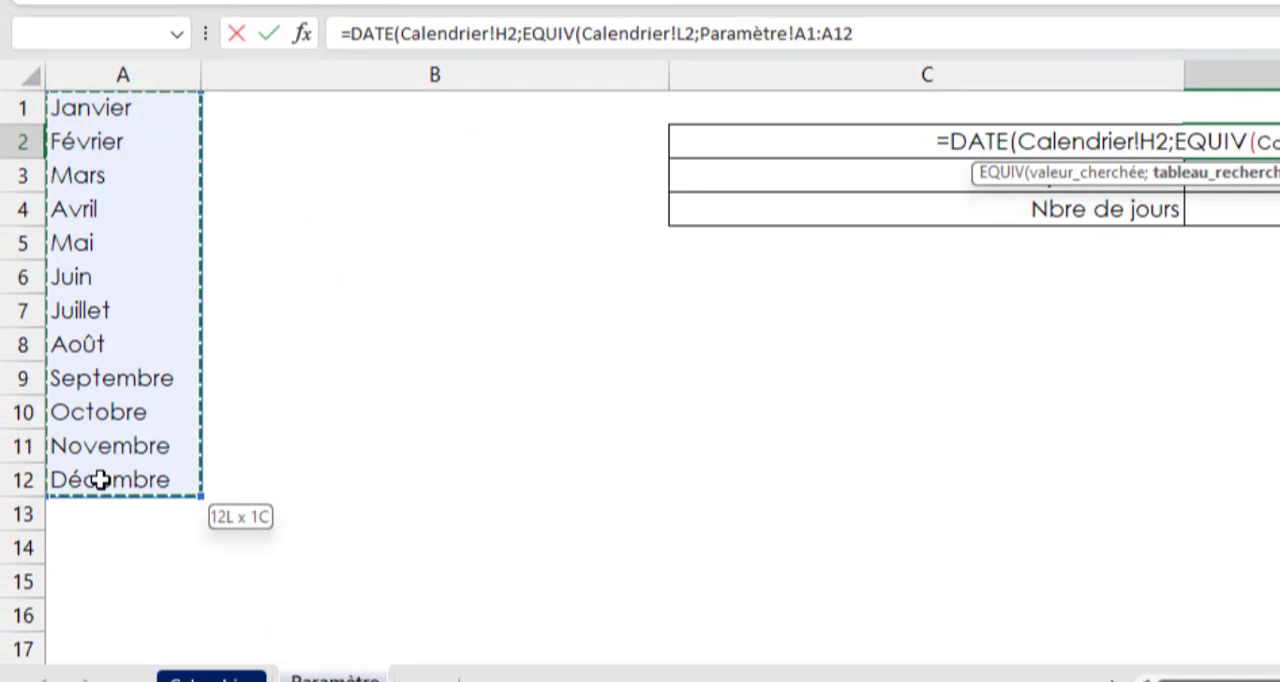
pyautogui.moveTo(101, 480); pyautogui.dragTo(101, 480)
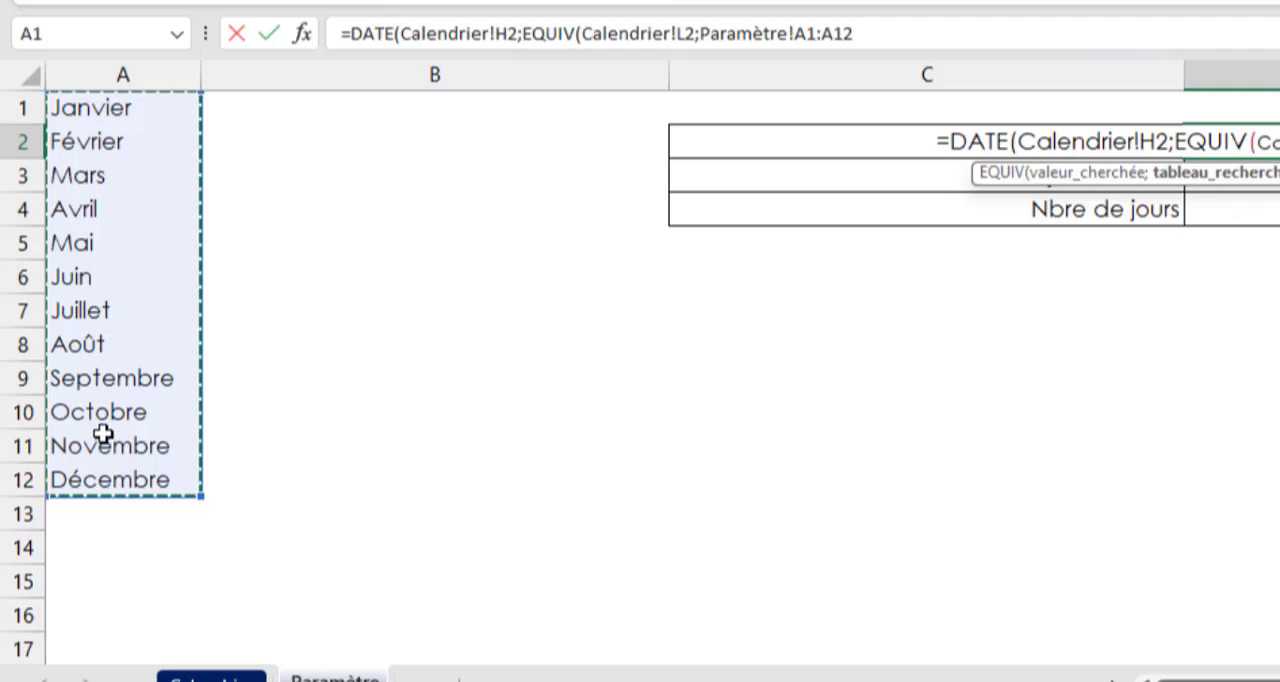
pyautogui.write(';')
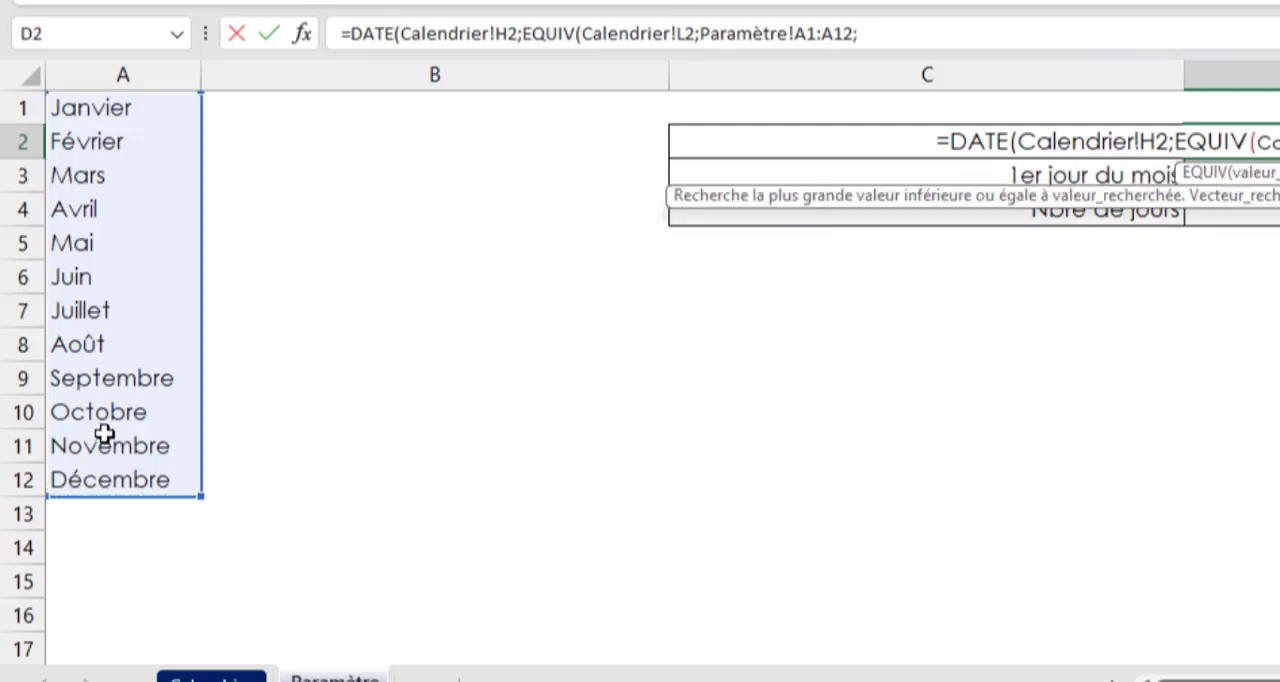
pyautogui.write('0);')
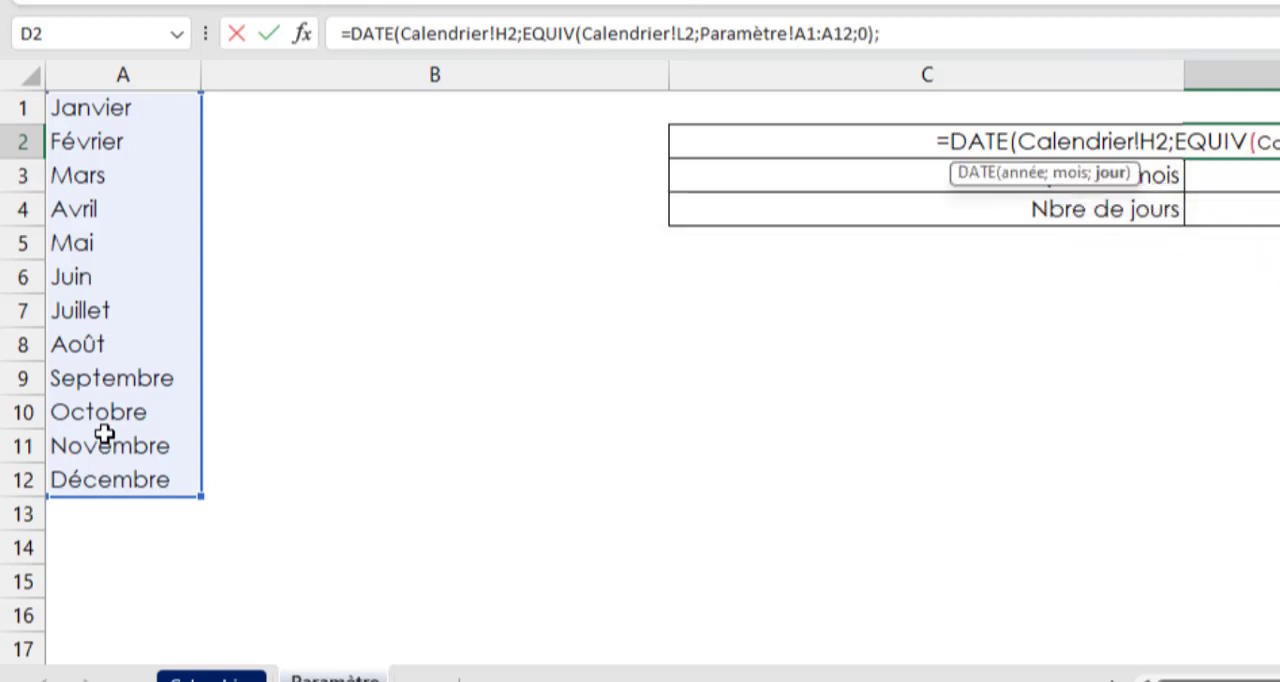
pyautogui.write('1)')
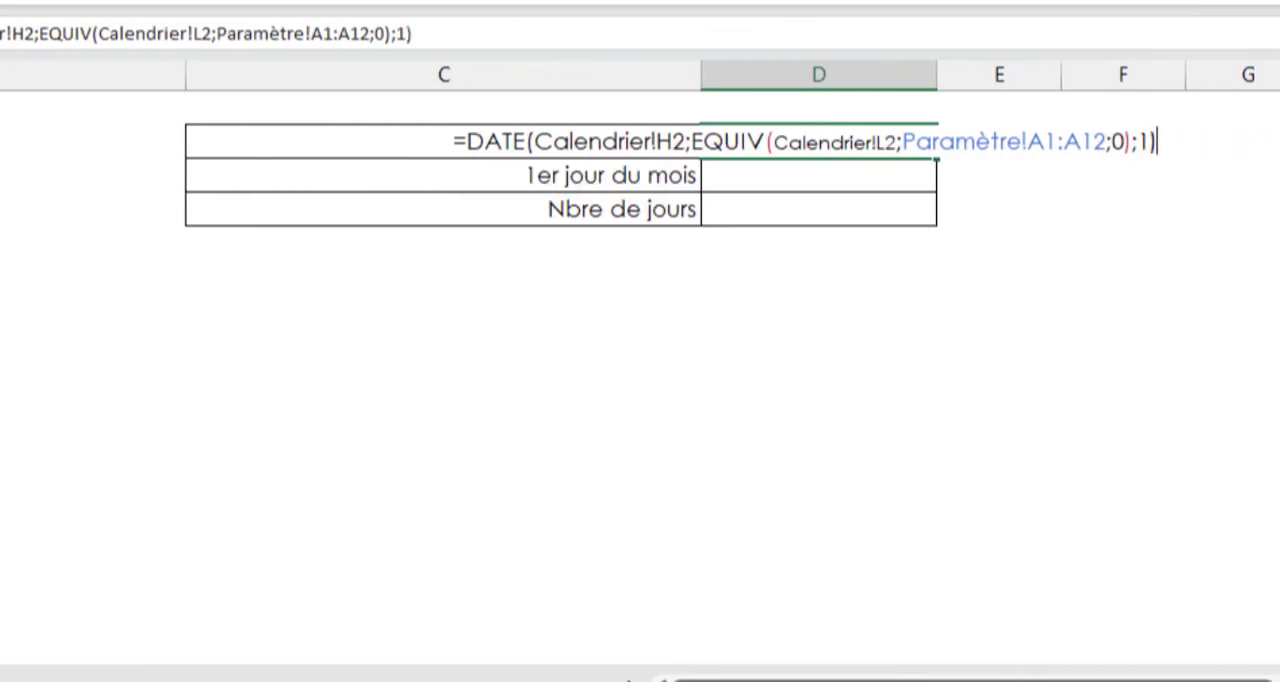
pyautogui.press('Return')
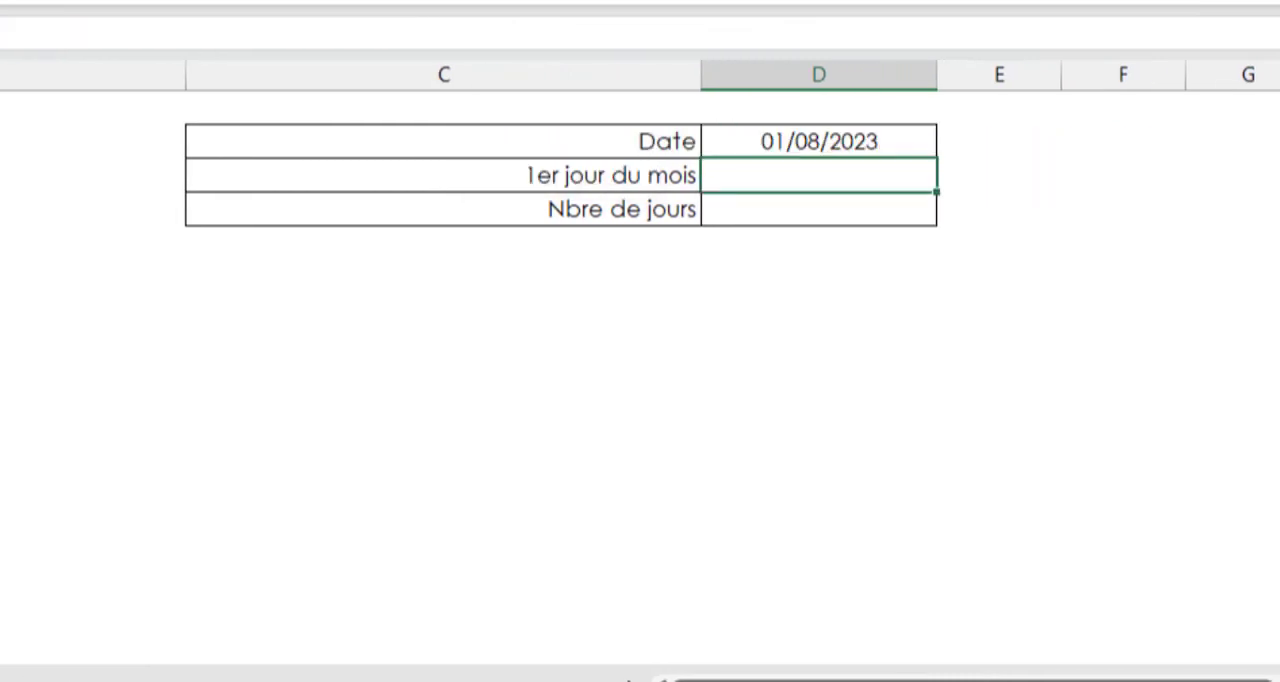
# Switch the calendar's month to Février and return to the 1er jour du mois row on the Paramètre sheet
pyautogui.click(739, 140)
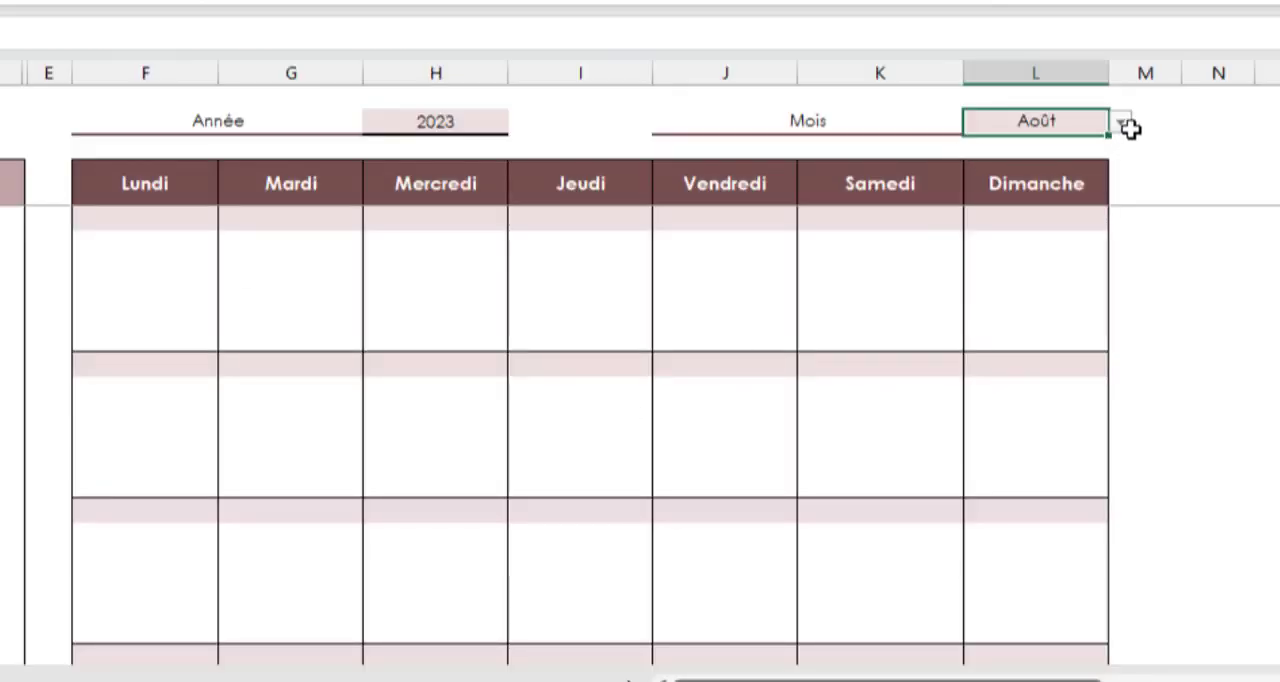
pyautogui.click(1118, 128)
pyautogui.click(1031, 178)
pyautogui.click(302, 679)
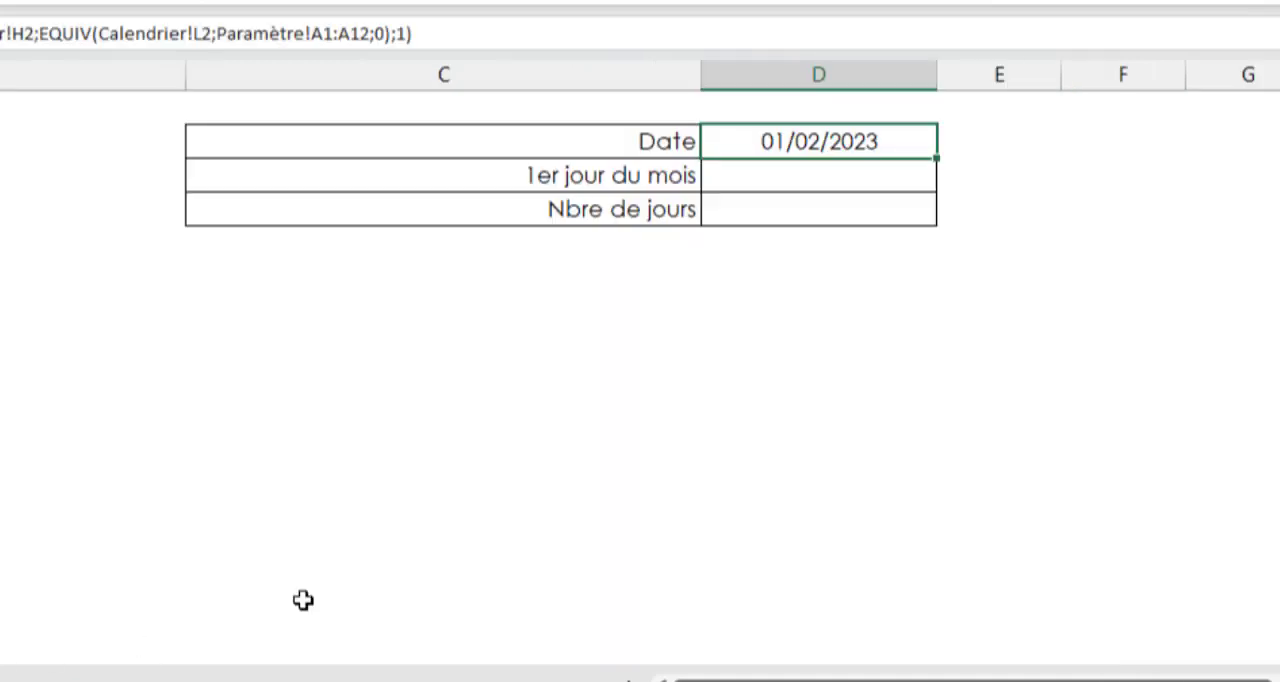
pyautogui.click(789, 176)
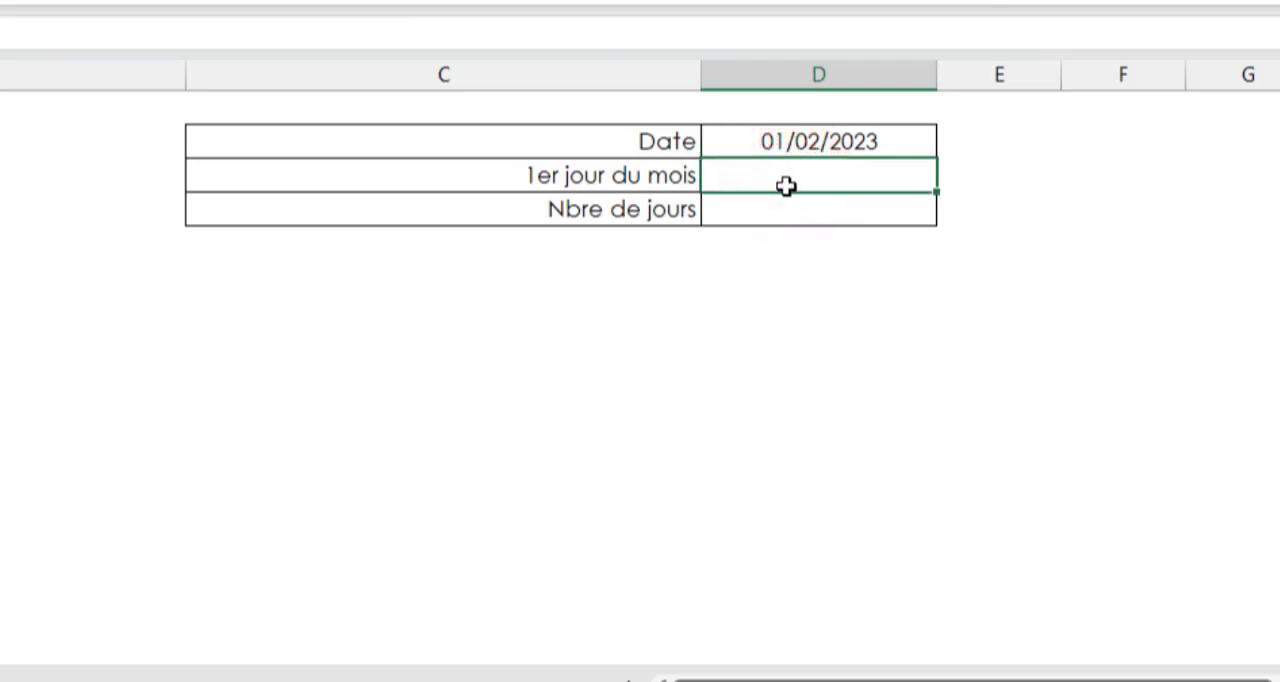
pyautogui.click(643, 171)
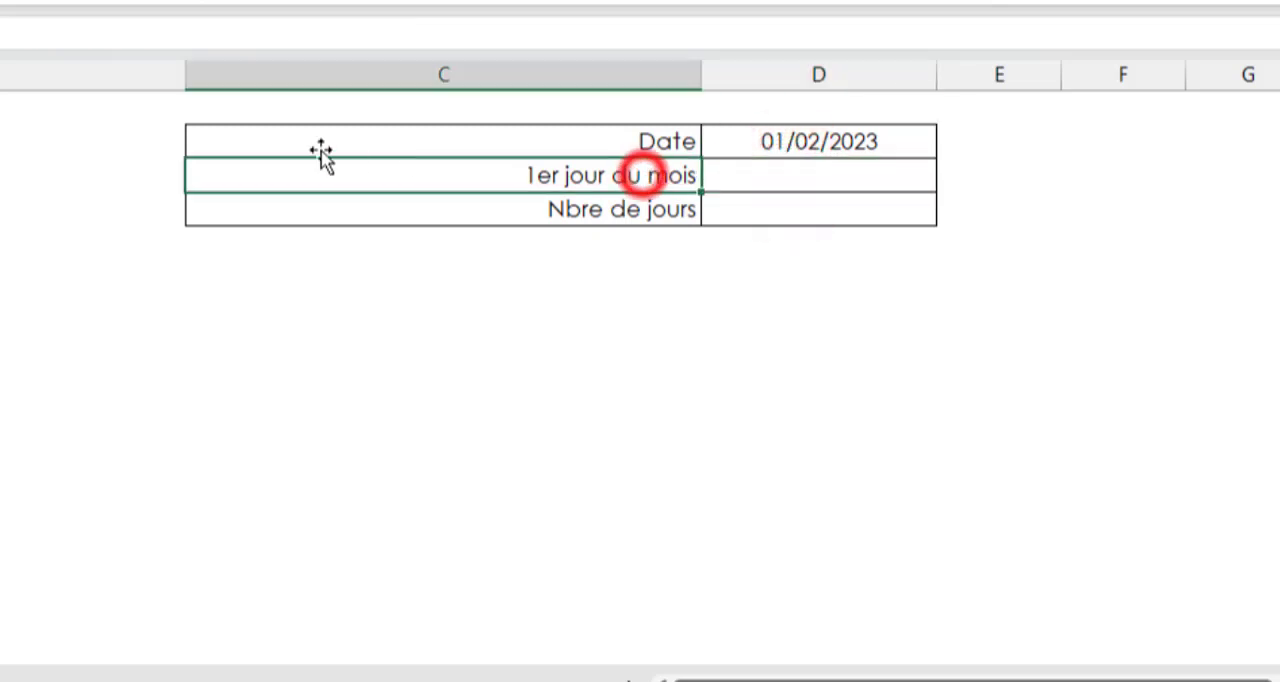
# Extend the label in Paramètre C3 to "1er jour du mois en texte" and make D3 reference the date in D2
pyautogui.click(56, 39)
pyautogui.write('en texte')
pyautogui.click(758, 186)
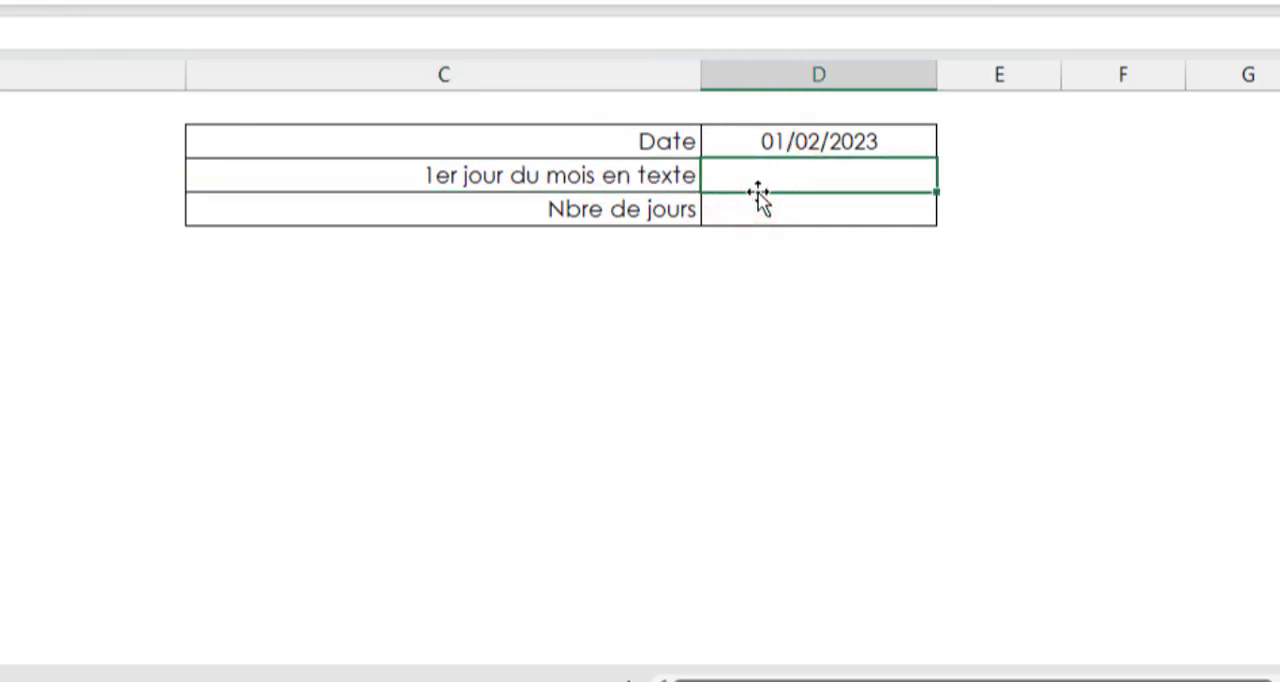
pyautogui.write('=')
pyautogui.click(744, 148)
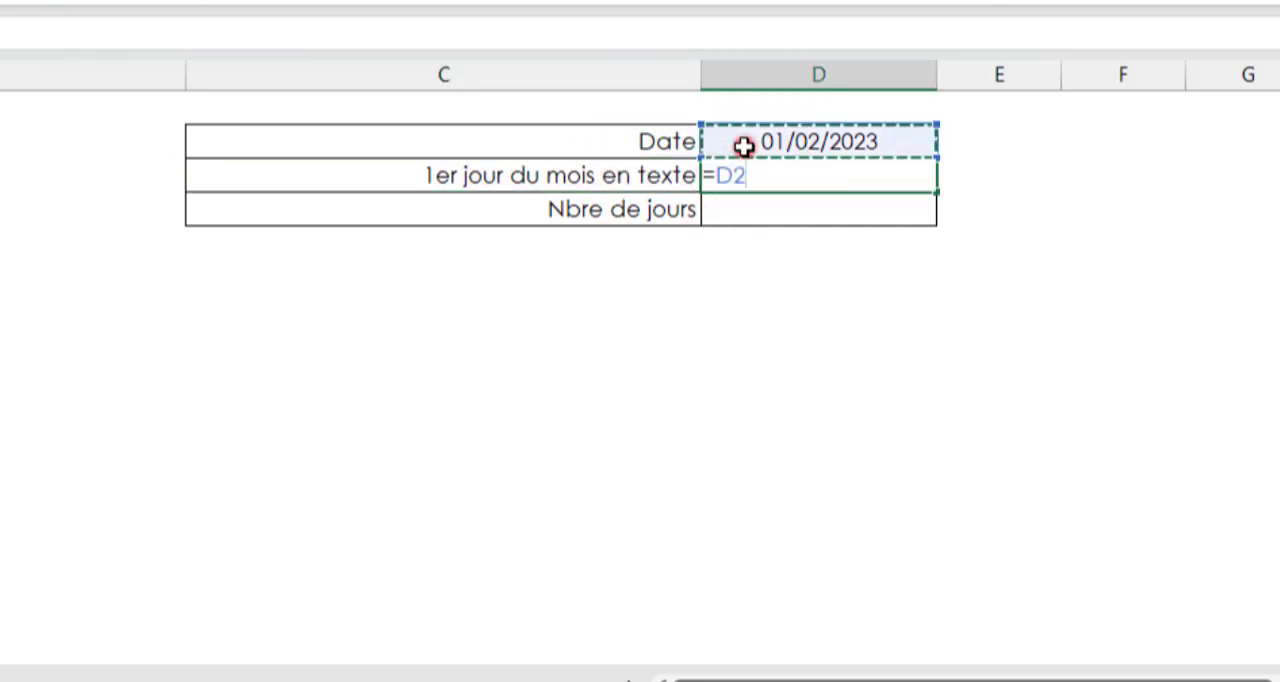
pyautogui.hotkey('ctrl', 'Return')
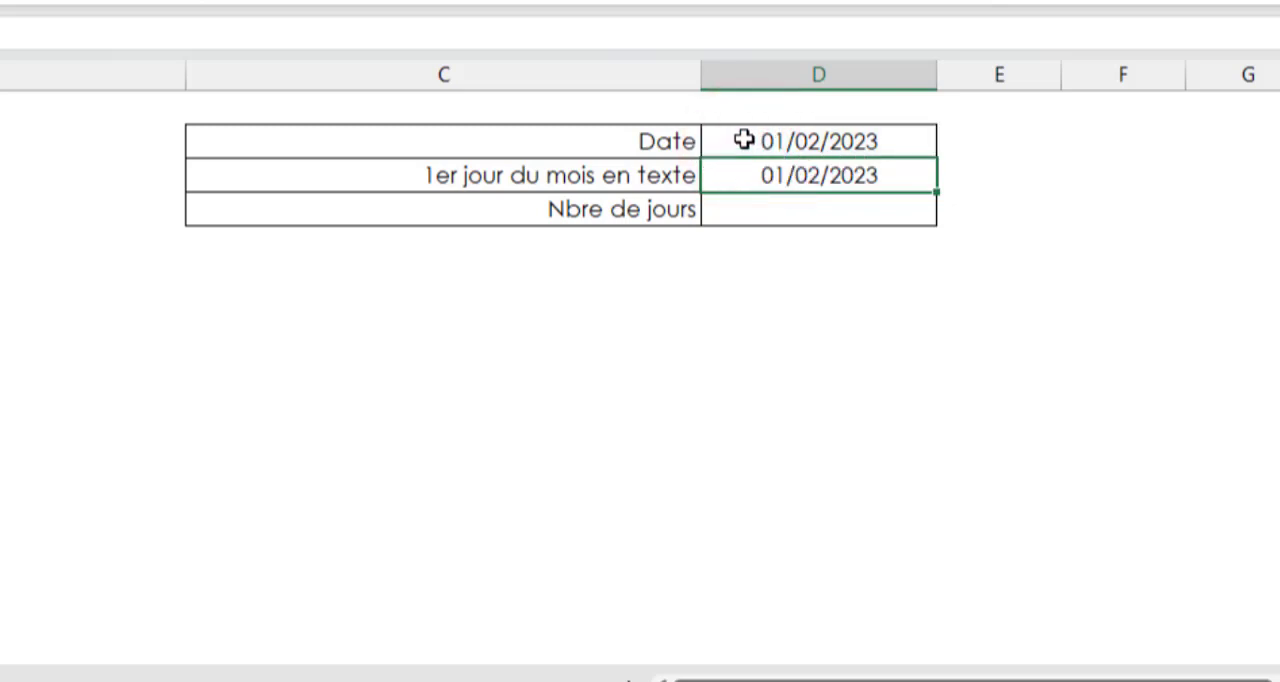
# Wrap the D3 reference in a text function so the formula reads =TEXTE(D2;"jjjj")
pyautogui.click(766, 180)
pyautogui.press('F2')
pyautogui.click(44, 47)
pyautogui.write('textD2')
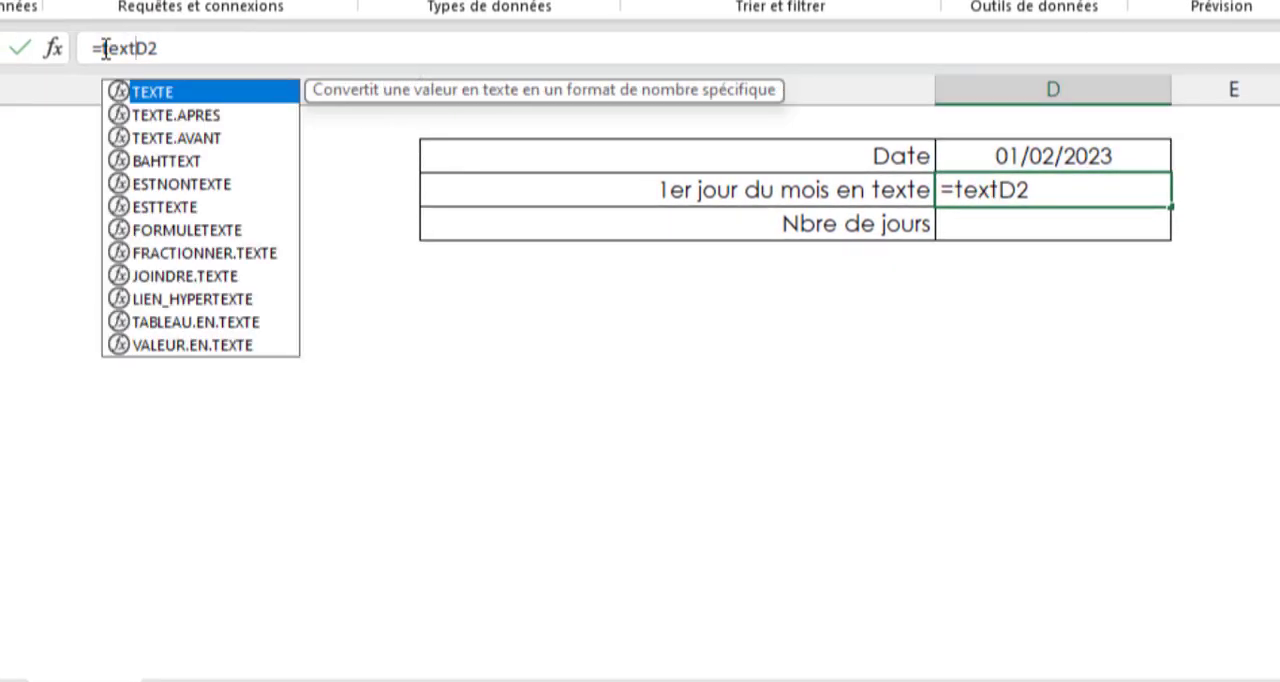
pyautogui.press('Tab')
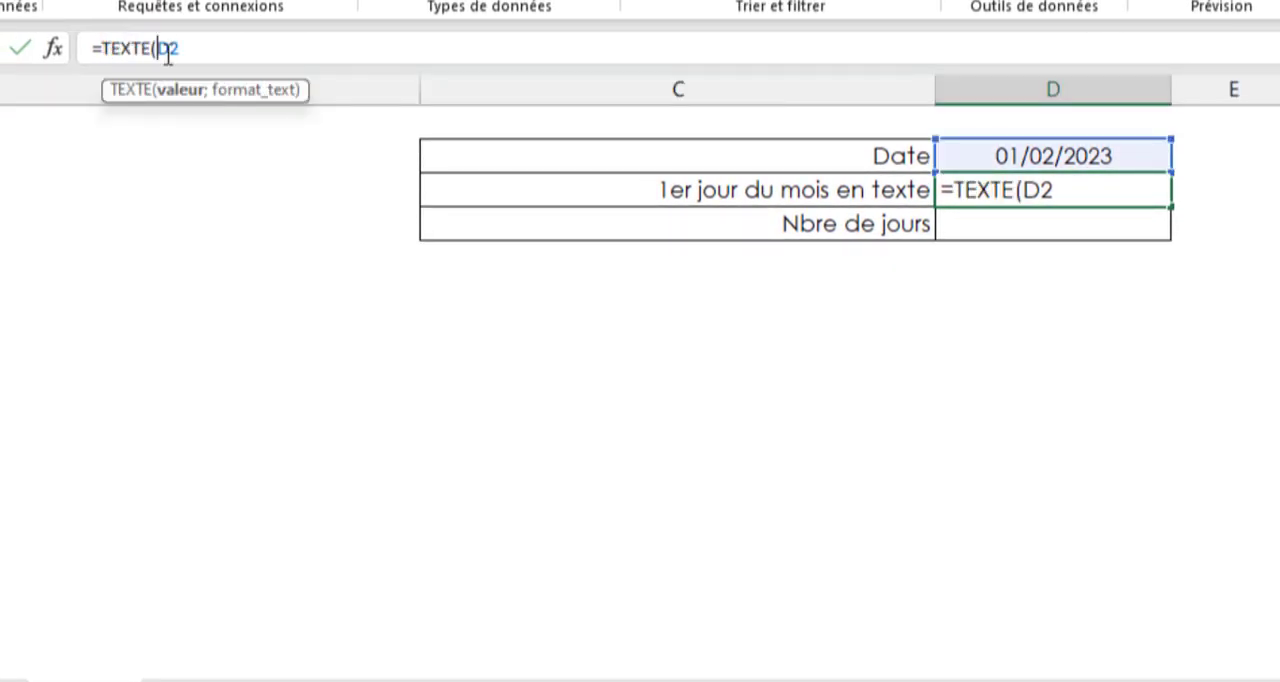
pyautogui.click(223, 60)
pyautogui.write(';"')
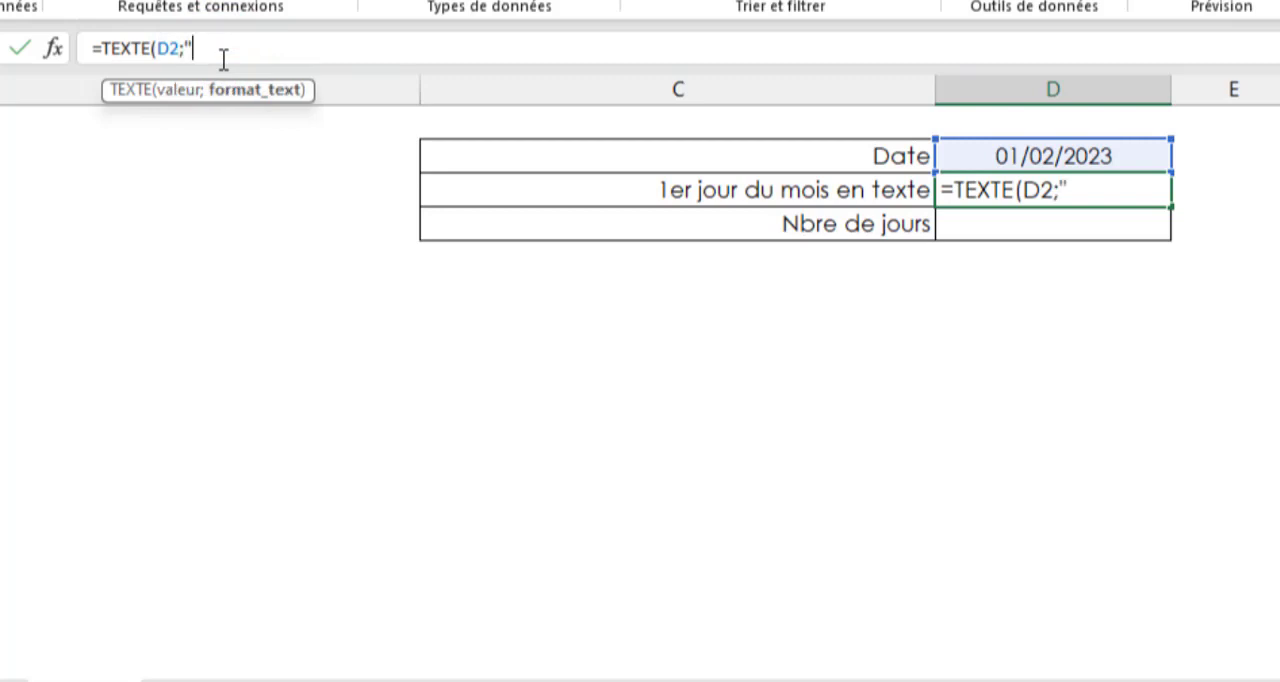
pyautogui.write('jjjj")')
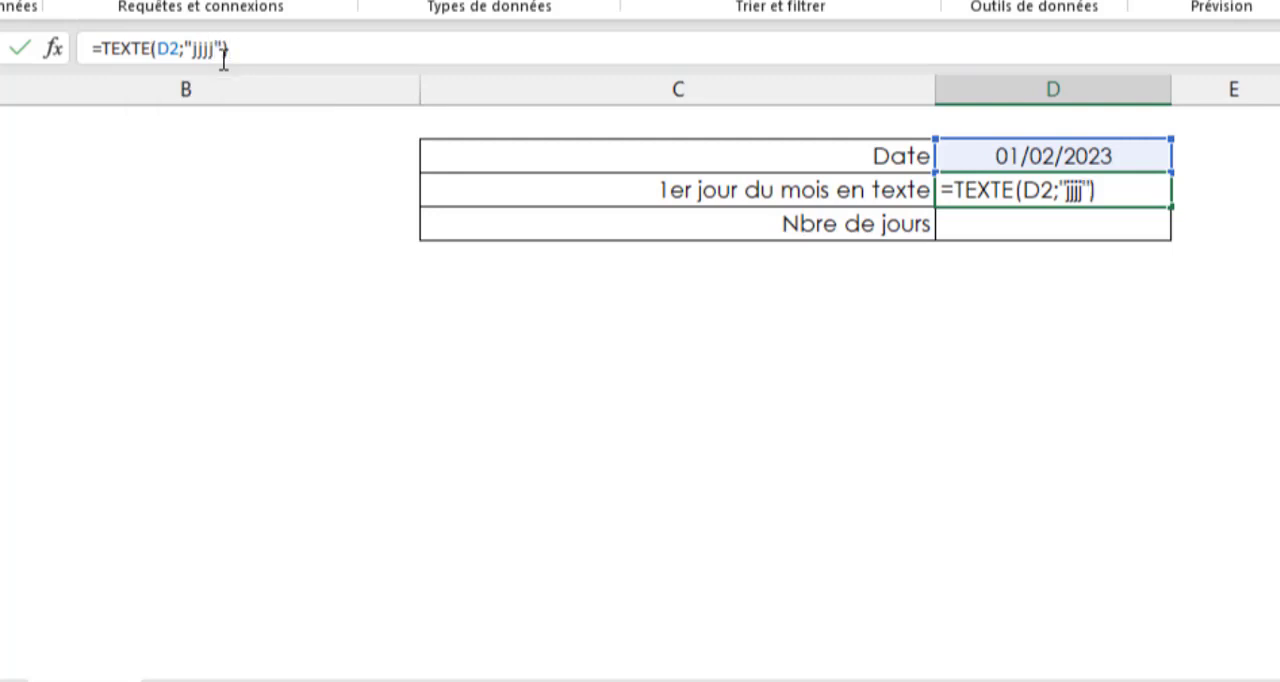
pyautogui.hotkey('ctrl', 'Return')
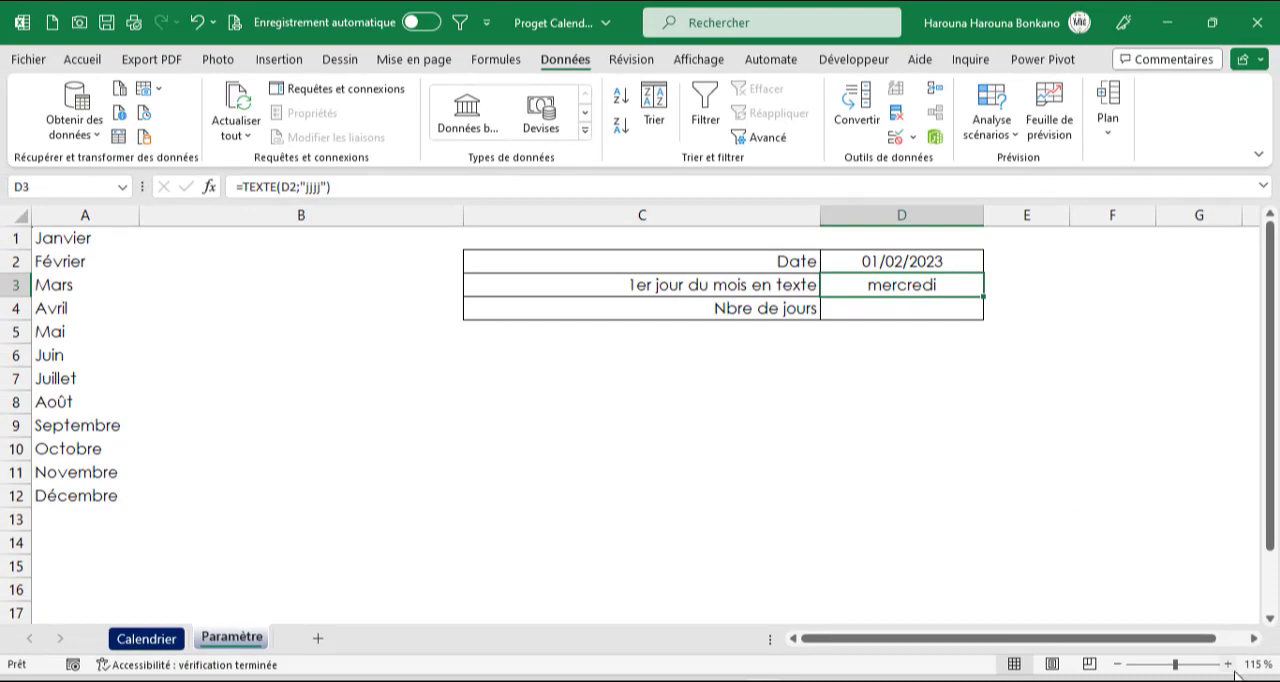
# Check the weekday of 1 February 2023 in the Windows system calendar
pyautogui.click(1238, 678)
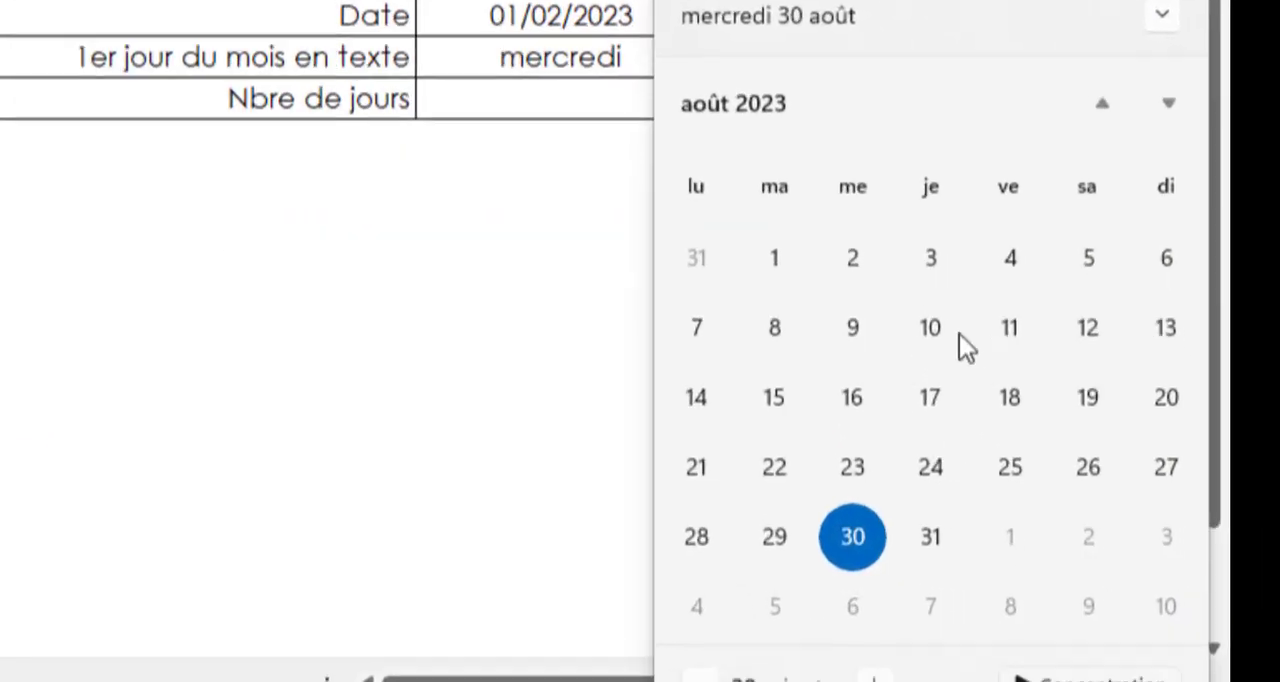
pyautogui.click(735, 108)
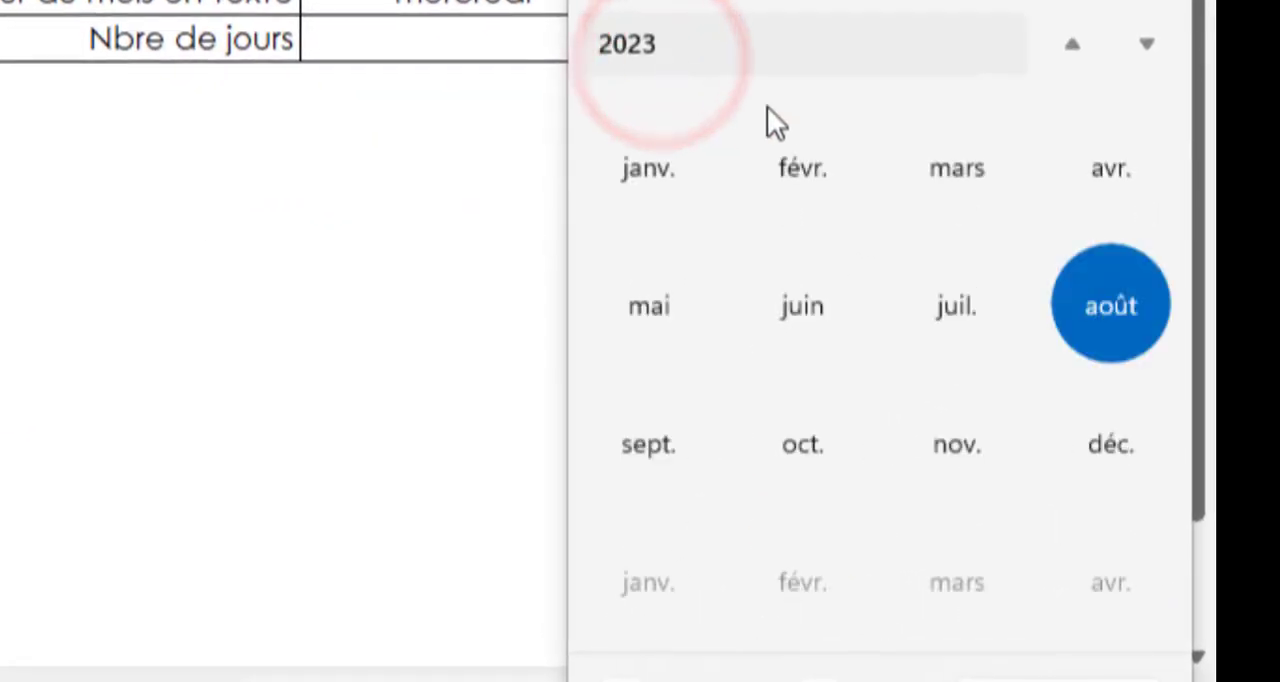
pyautogui.click(868, 230)
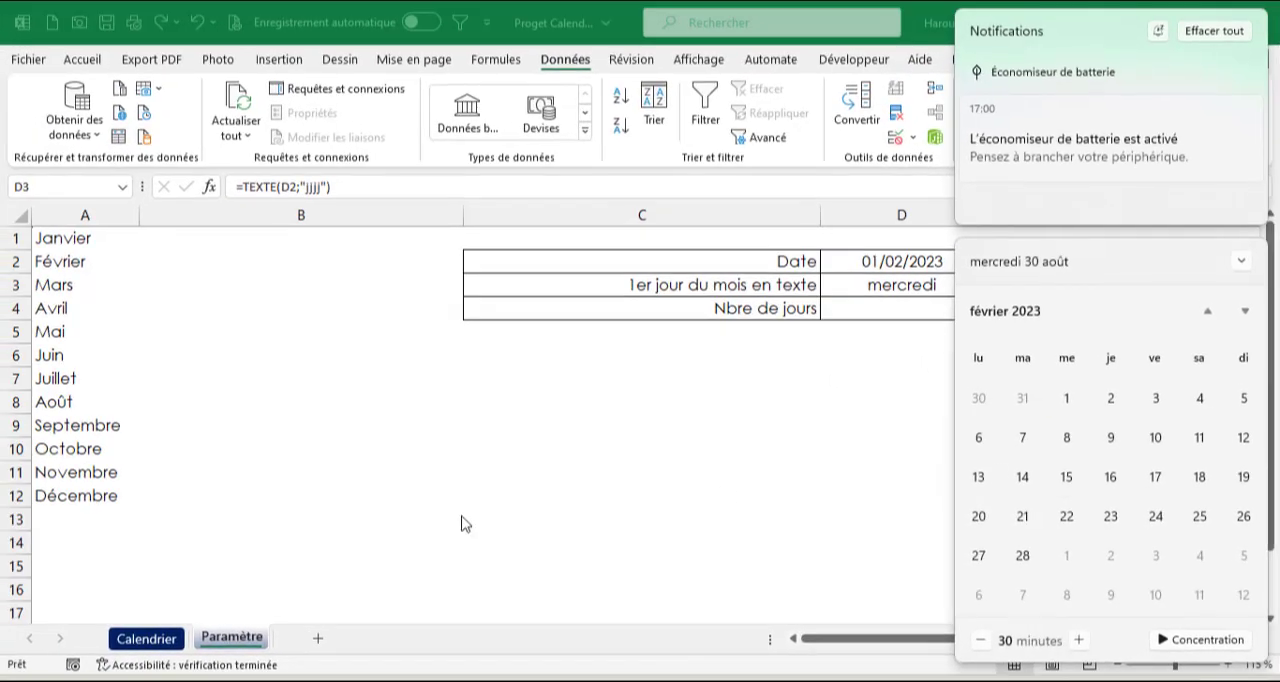
pyautogui.click(745, 363)
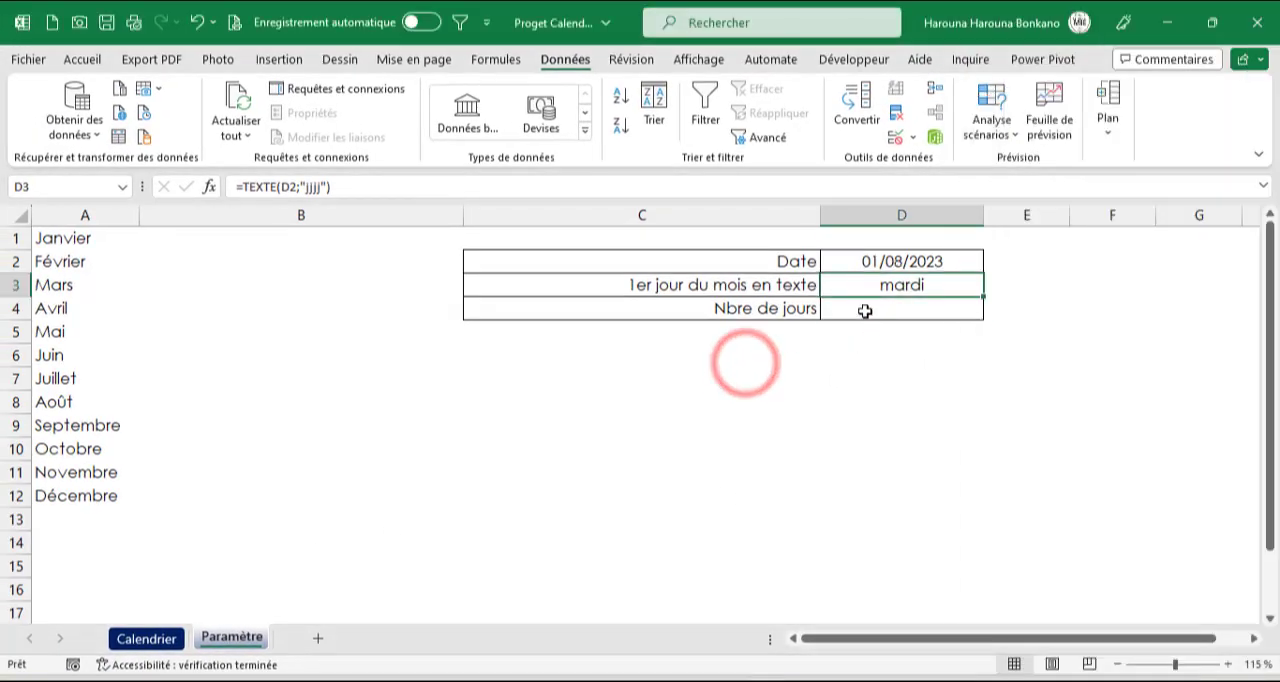
# Extend the label in C4 to "Nbre de jours fin mois"
pyautogui.click(865, 311)
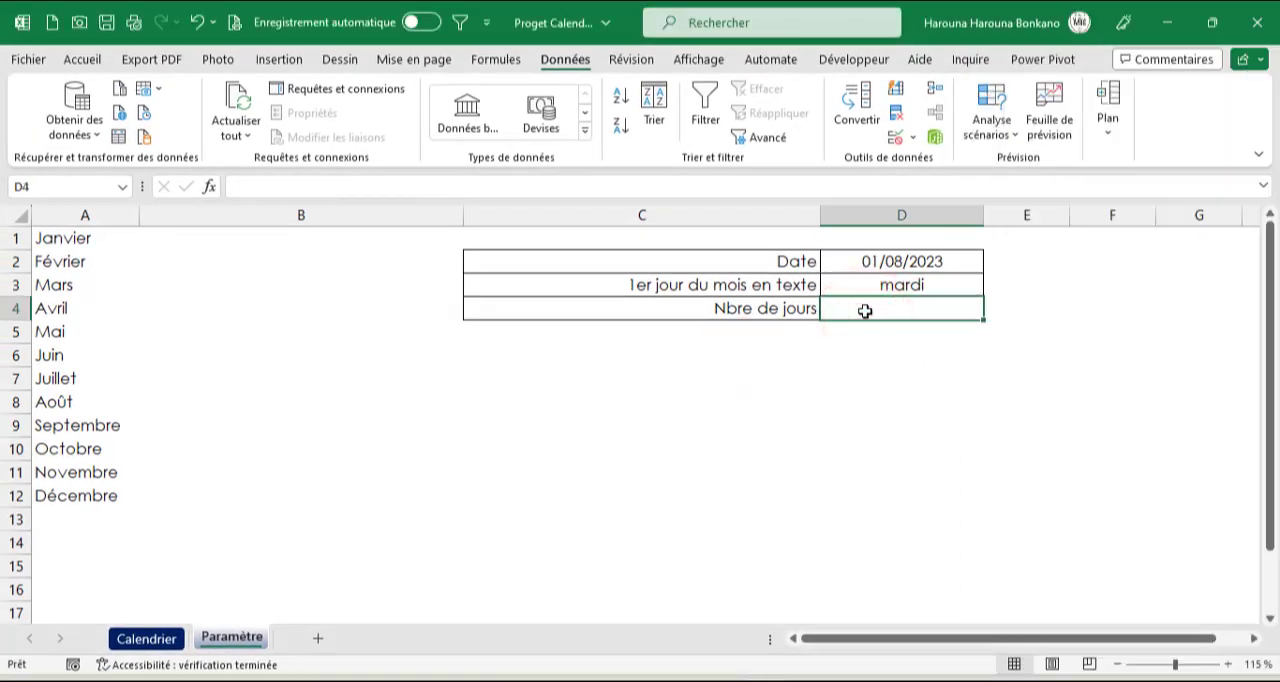
pyautogui.click(734, 310)
pyautogui.click(364, 187)
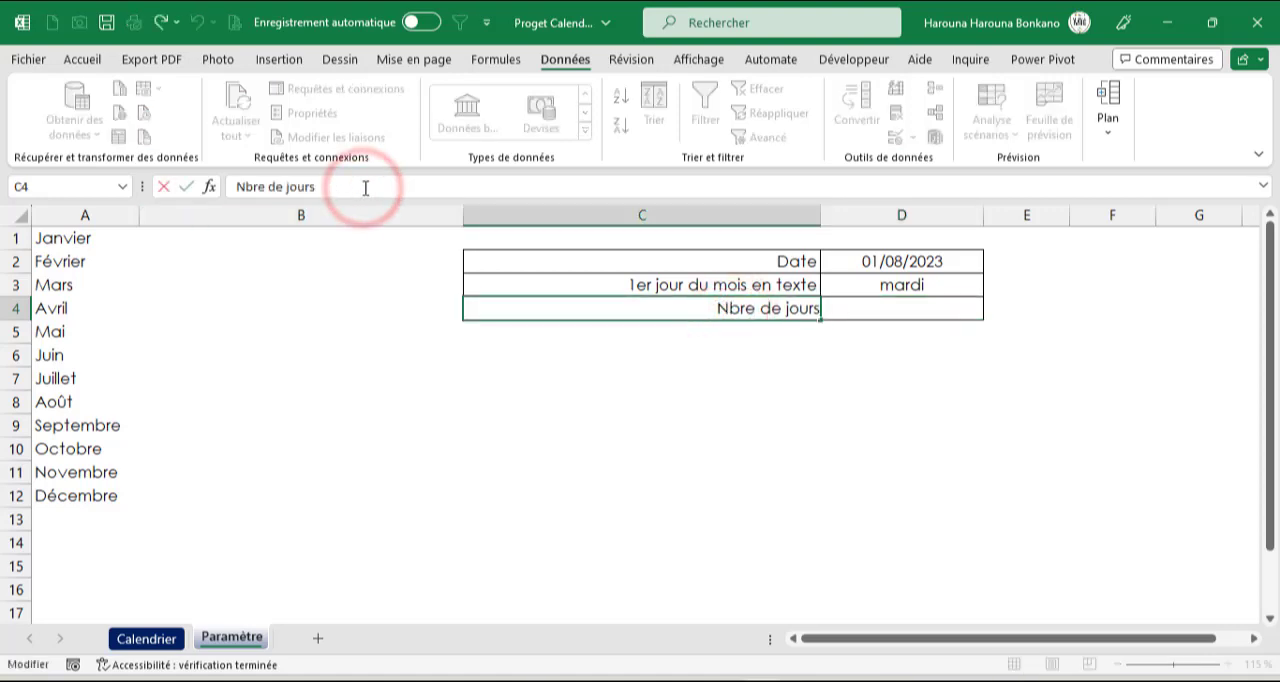
pyautogui.write('fin mois')
pyautogui.click(582, 334)
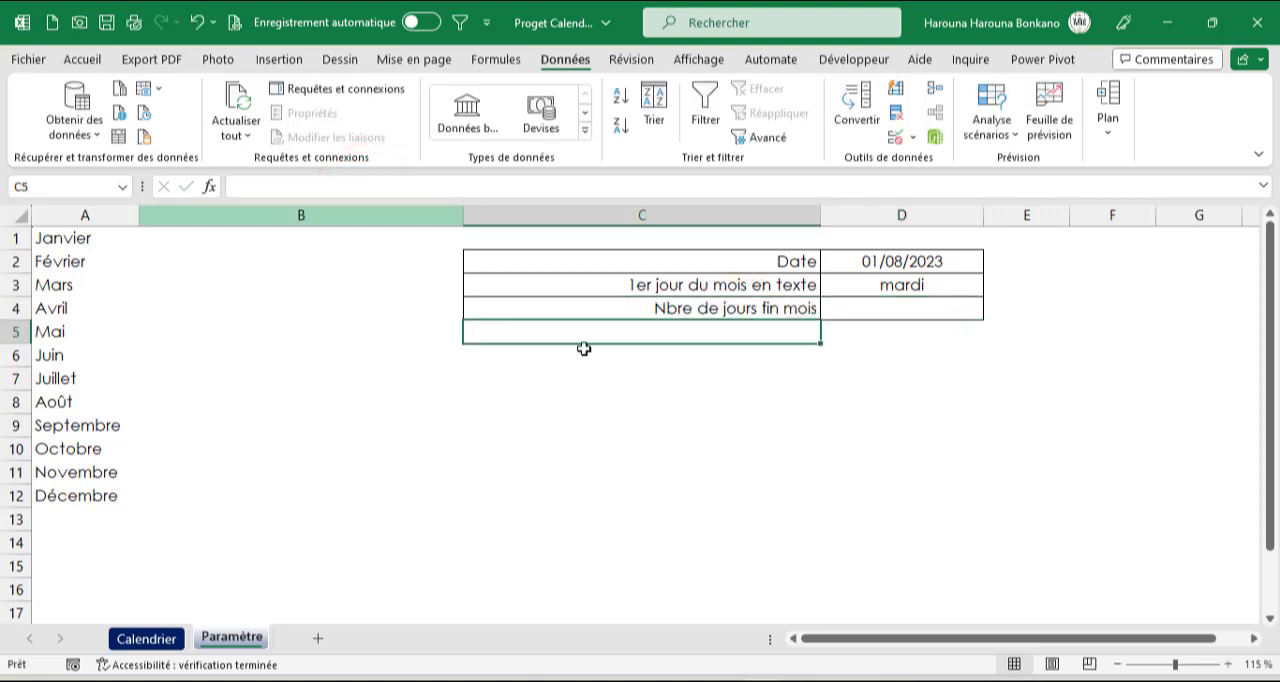
# Enter a FIN.MOIS formula in D4 with D2 as the start date, returning the end of the following month
pyautogui.click(873, 312)
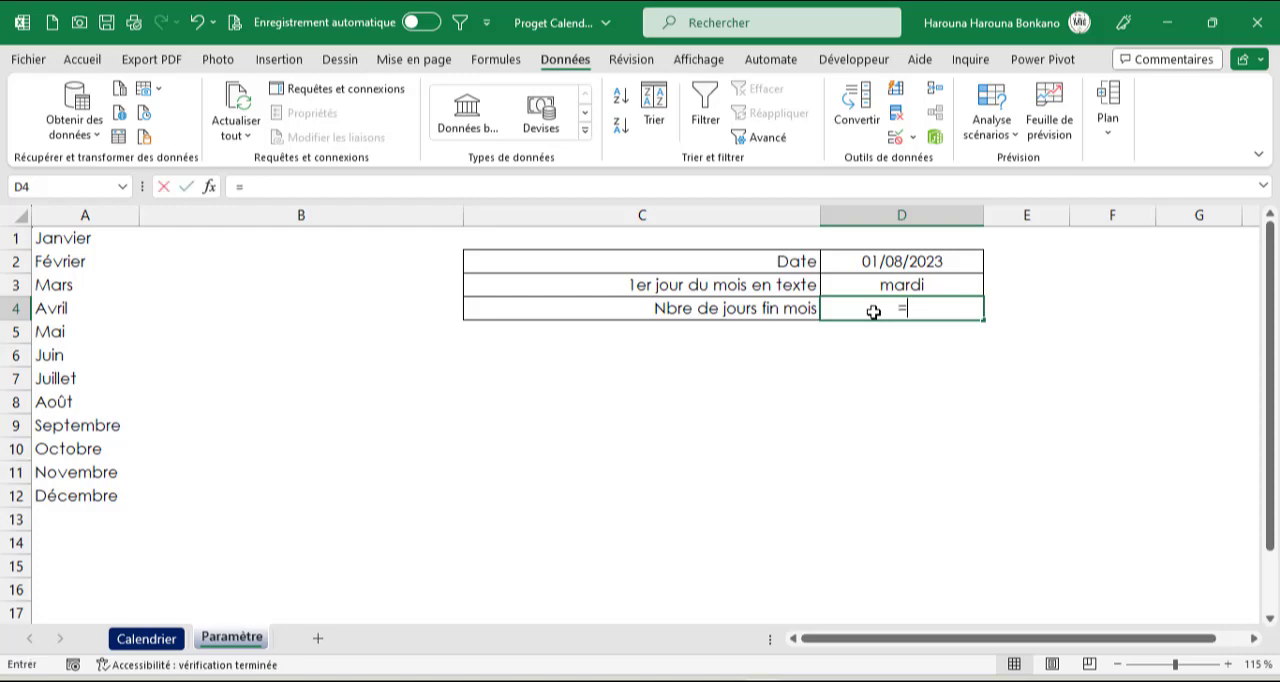
pyautogui.write('fin')
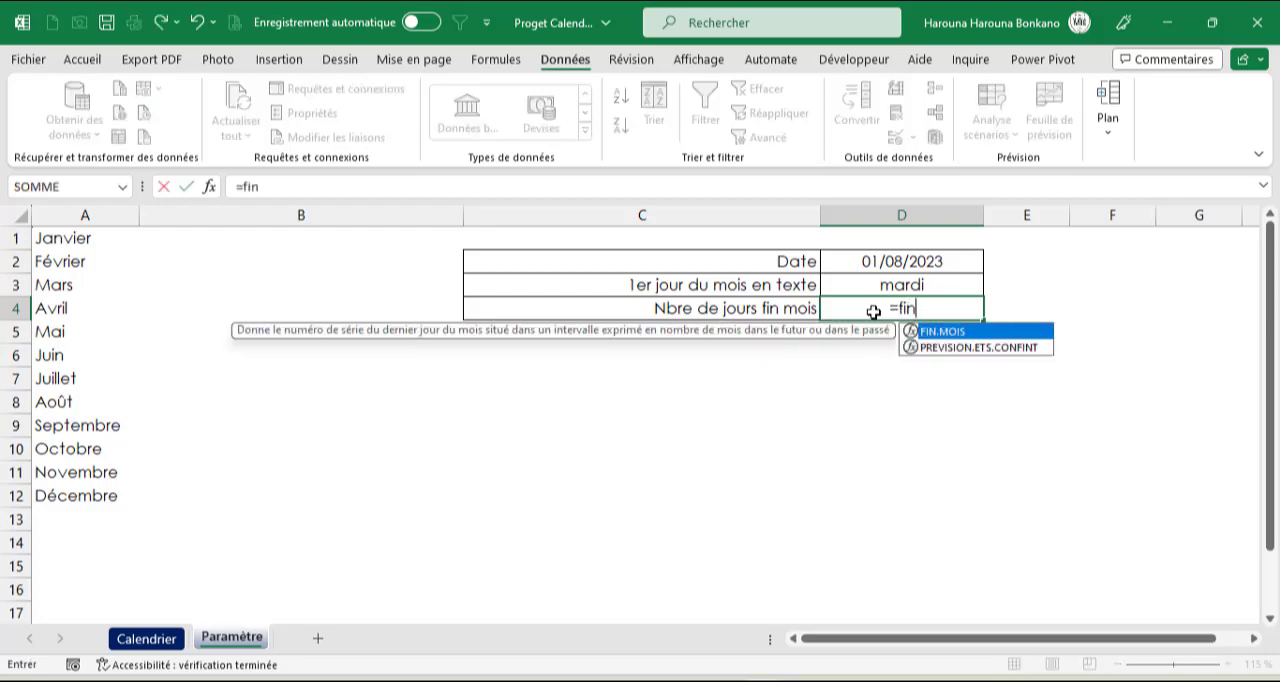
pyautogui.press('Tab')
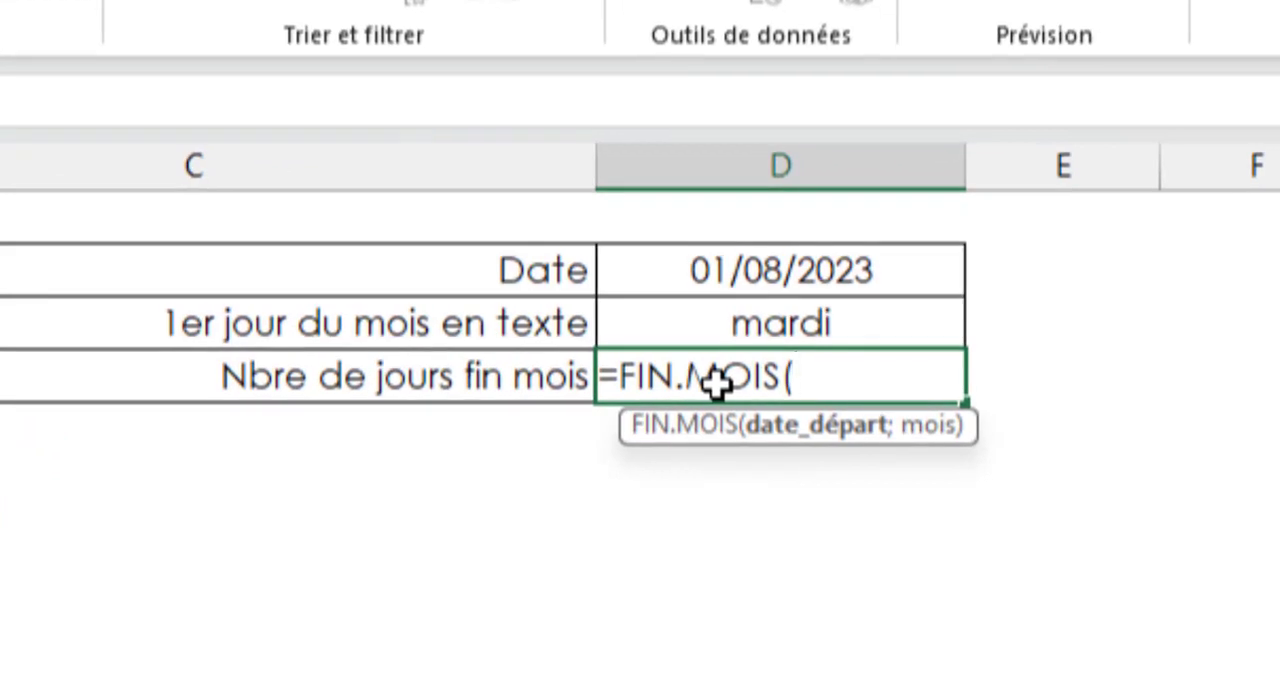
pyautogui.click(703, 258)
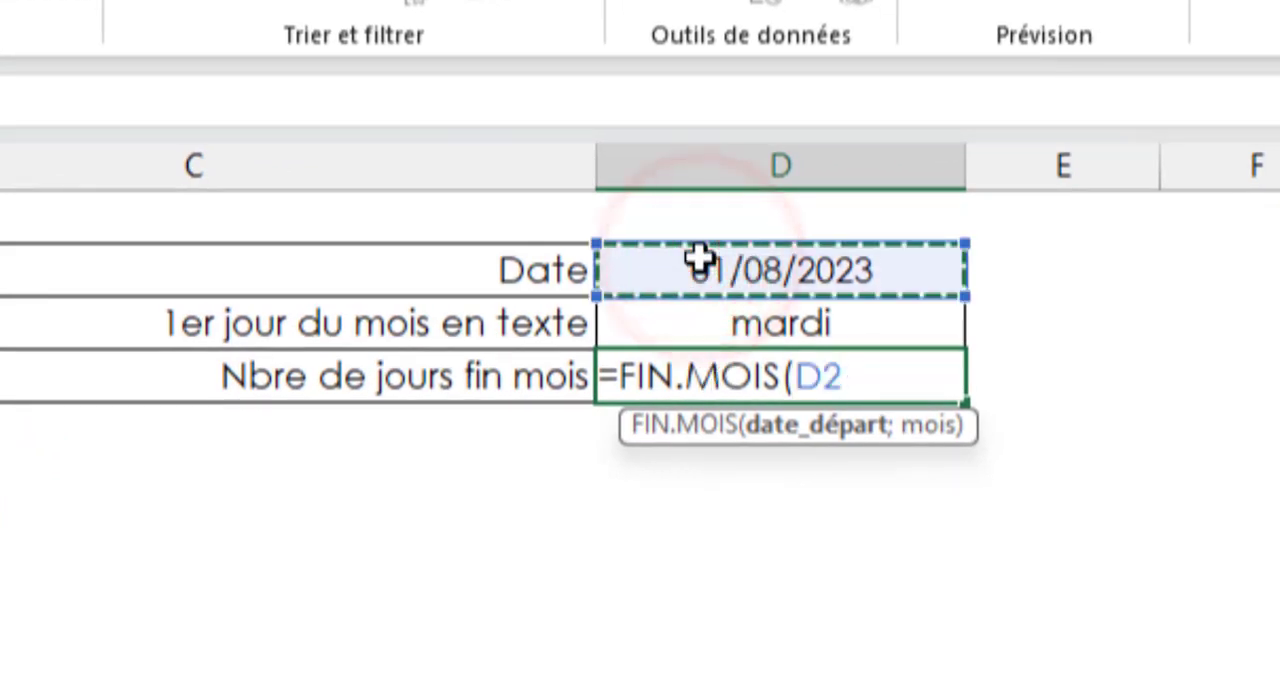
pyautogui.write(';0')
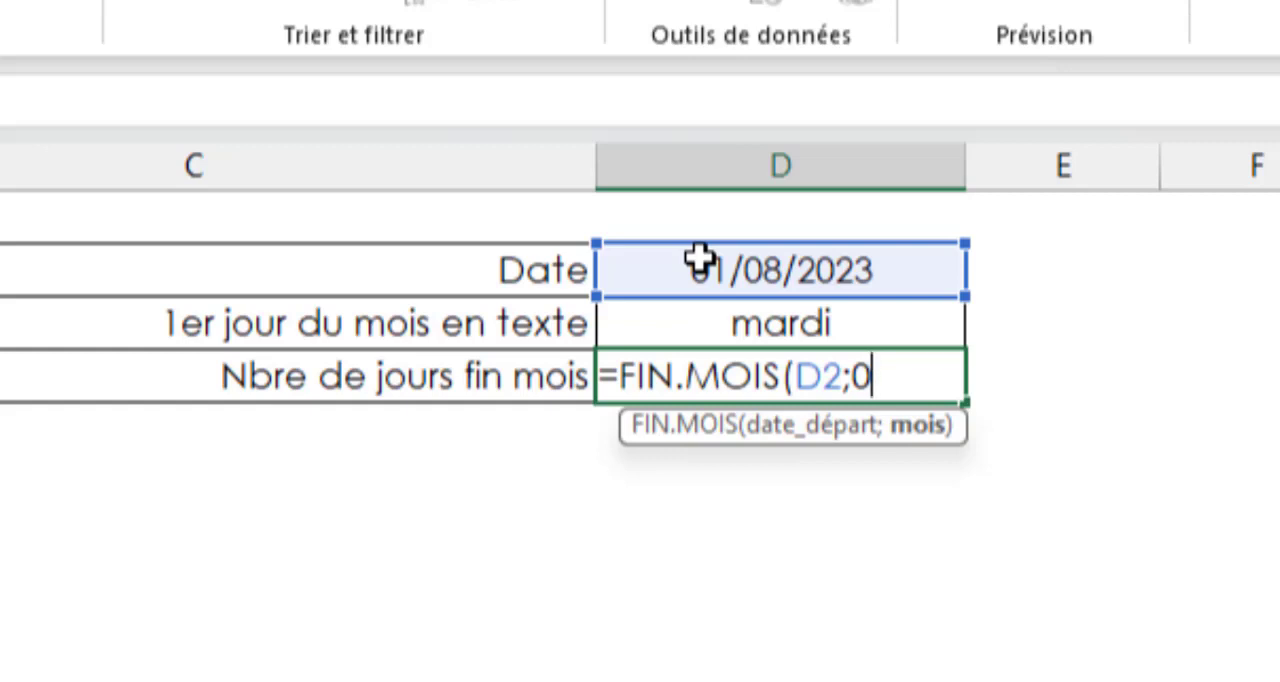
pyautogui.press('BackSpace')
pyautogui.press('Return')
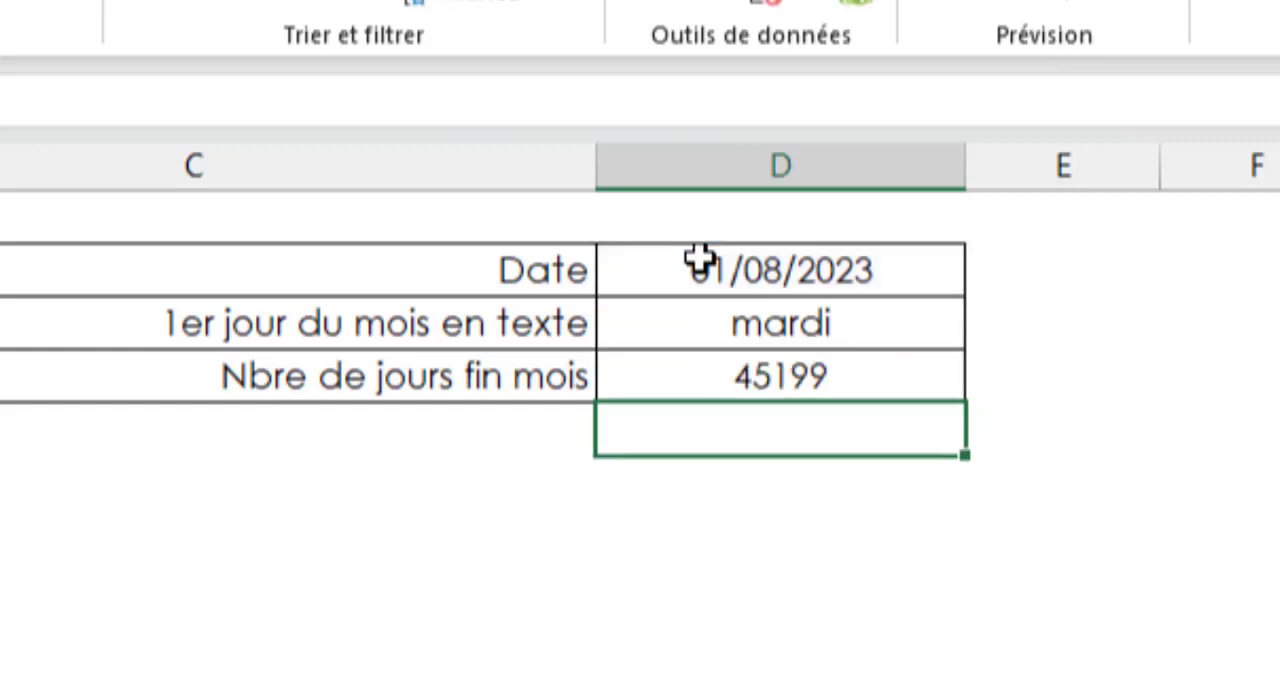
# Apply the short date format to the FIN.MOIS result in D4
pyautogui.click(700, 380)
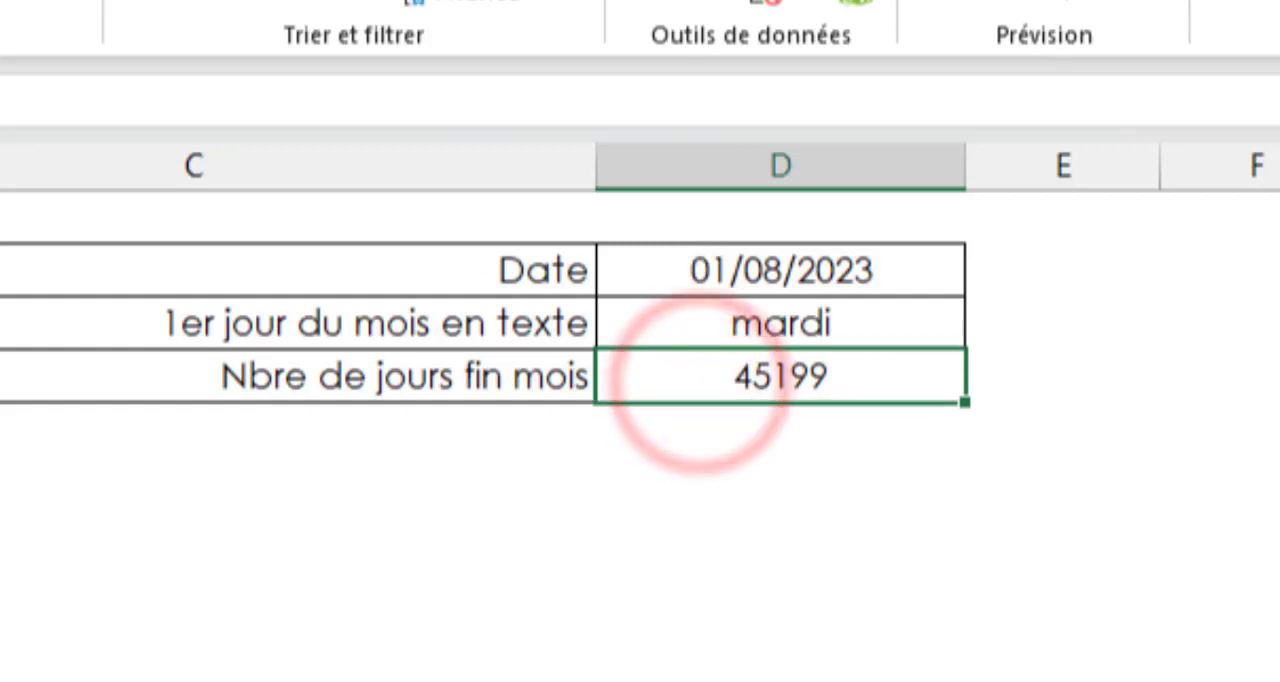
pyautogui.hotkey('alt', 'l')
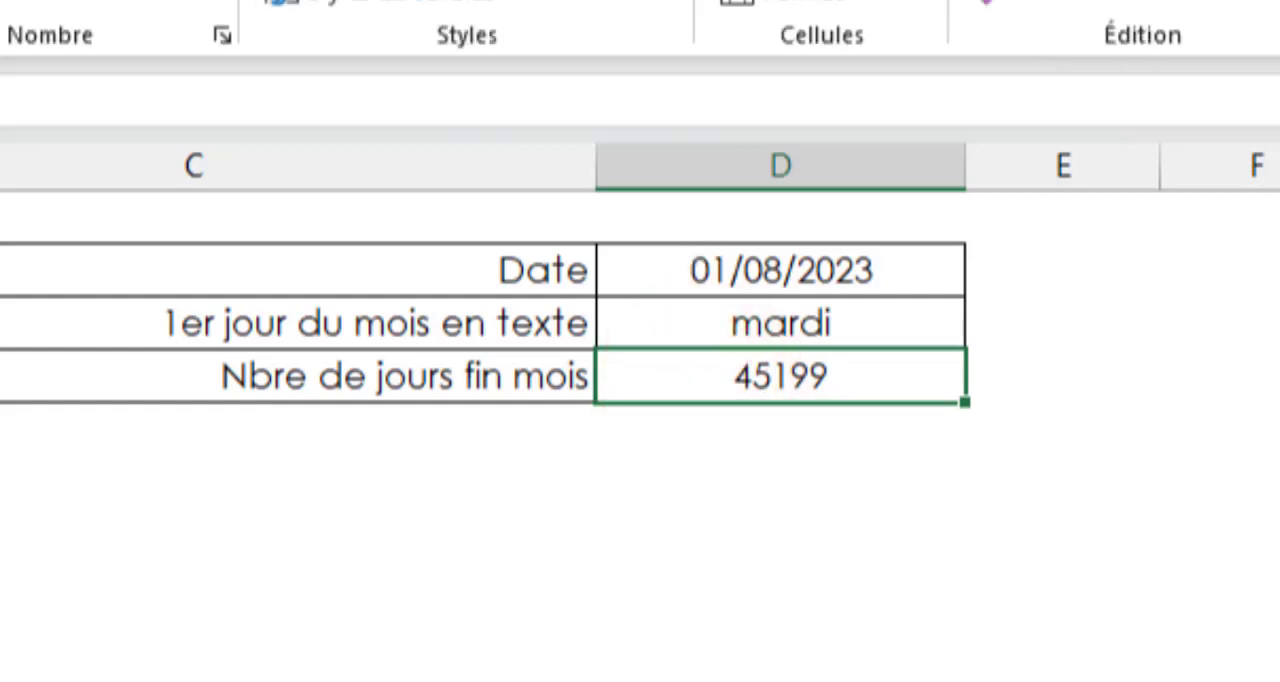
pyautogui.click(254, 404)
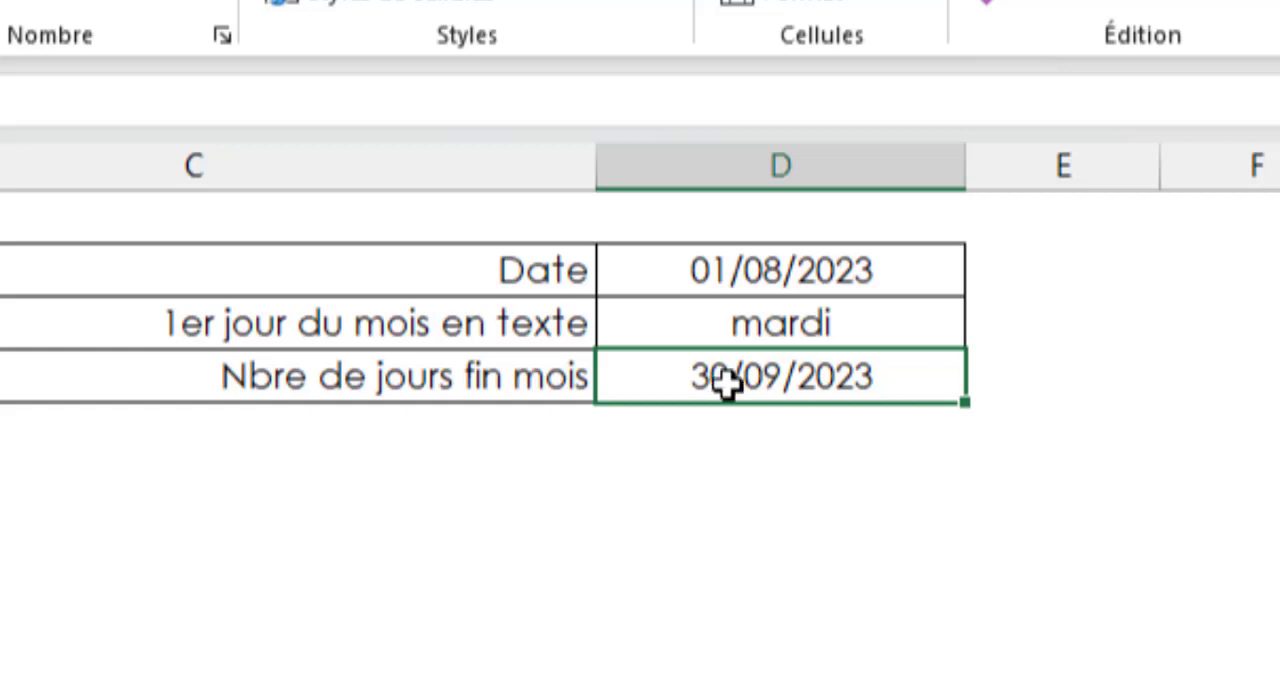
# Set the month argument of the D4 formula to 0, giving =FIN.MOIS(D2;0)
pyautogui.click(786, 390)
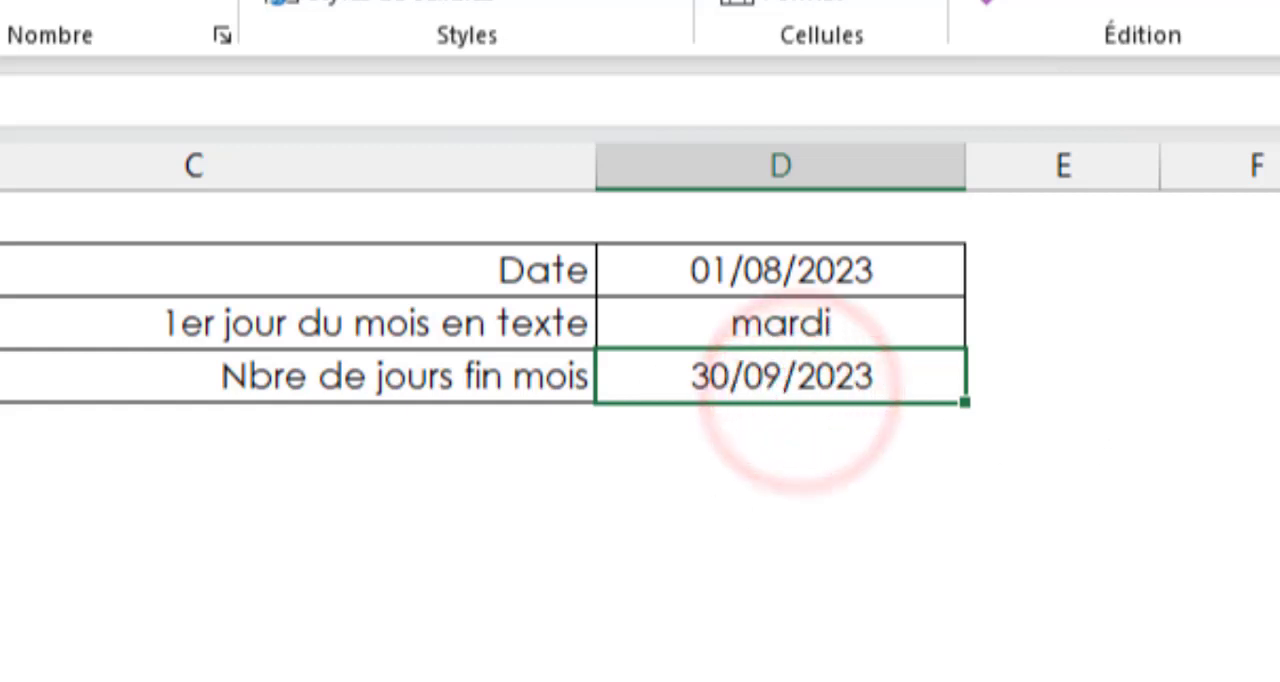
pyautogui.press('F2')
pyautogui.write('0')
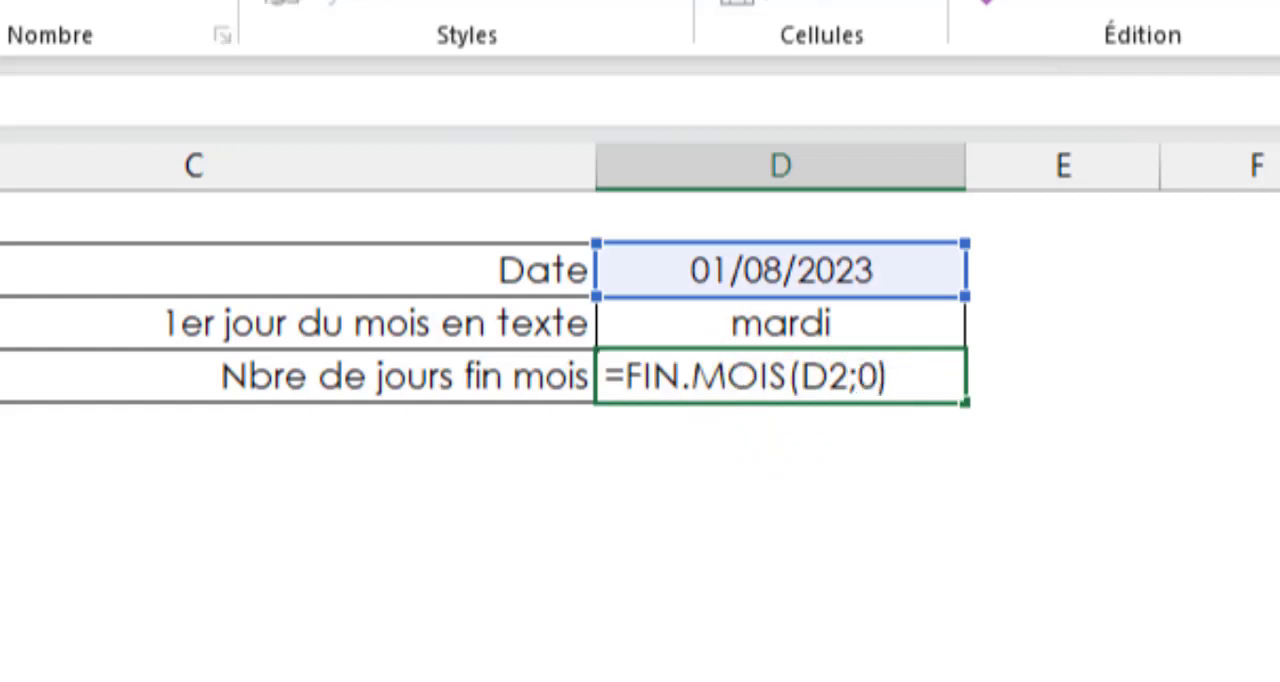
pyautogui.press('Return')
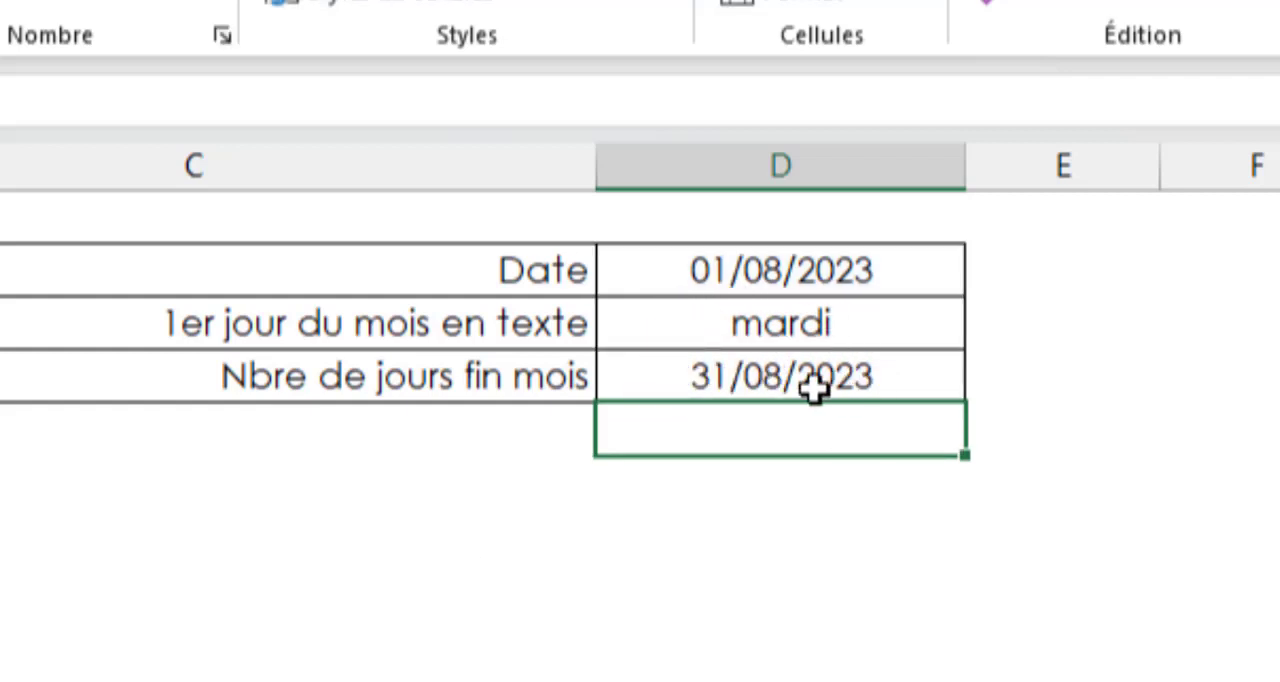
# Wrap the D4 formula in the JOUR function so it reads =JOUR(FIN.MOIS(D2;0))
pyautogui.click(814, 376)
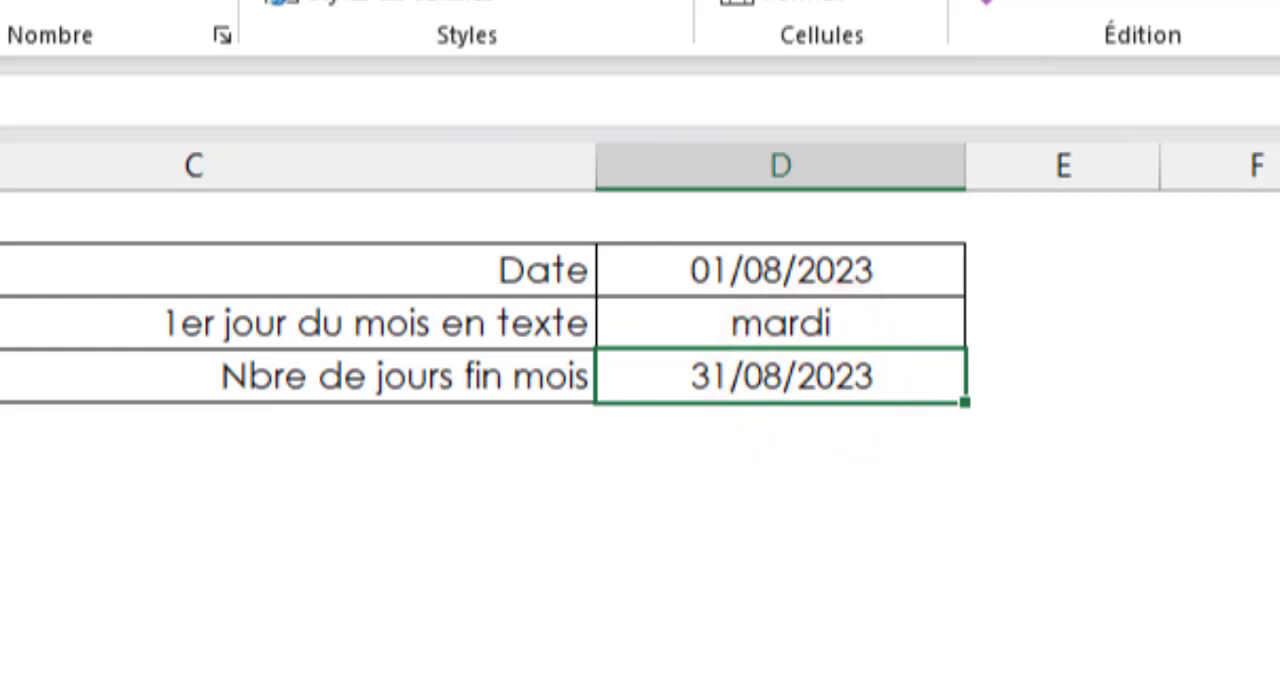
pyautogui.press('F2')
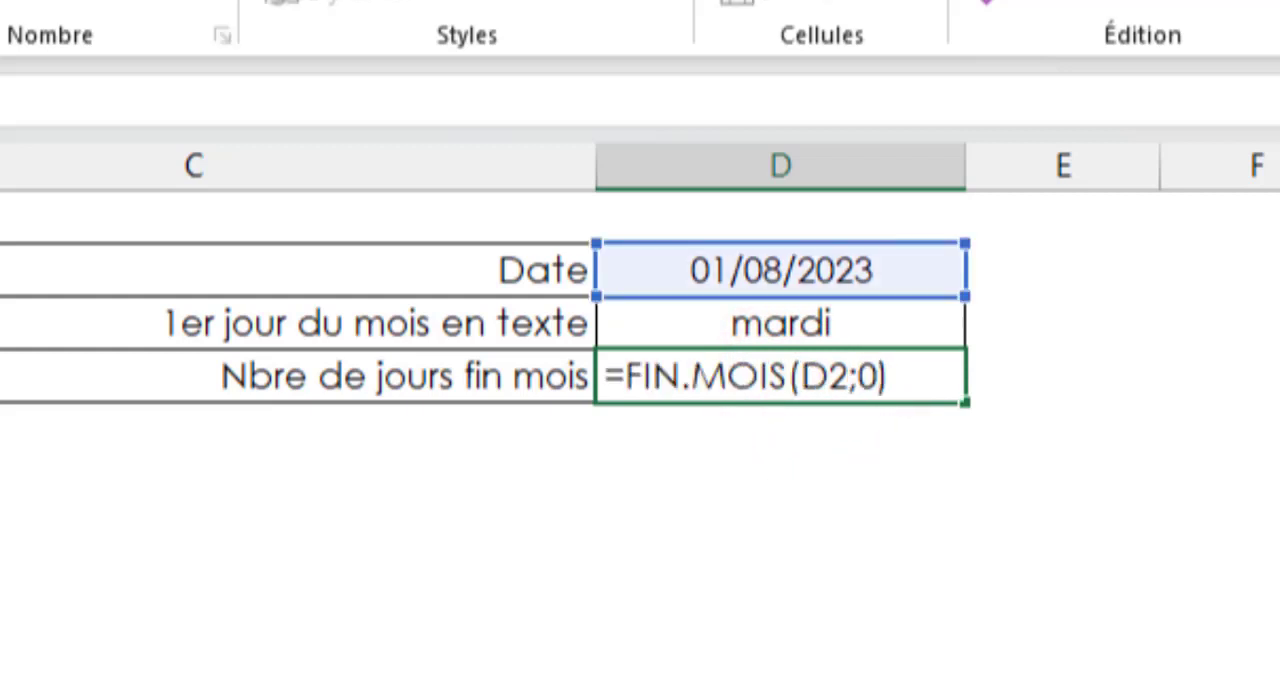
pyautogui.write('jour')
pyautogui.press('Tab')
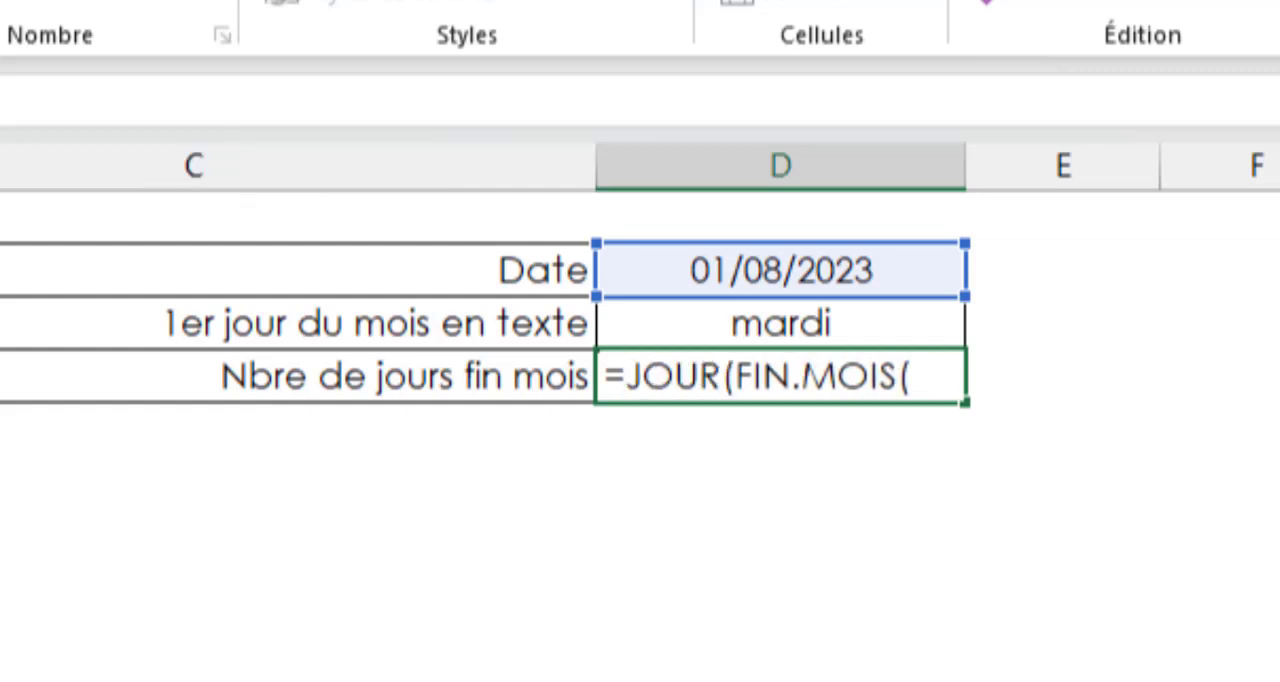
pyautogui.press('End')
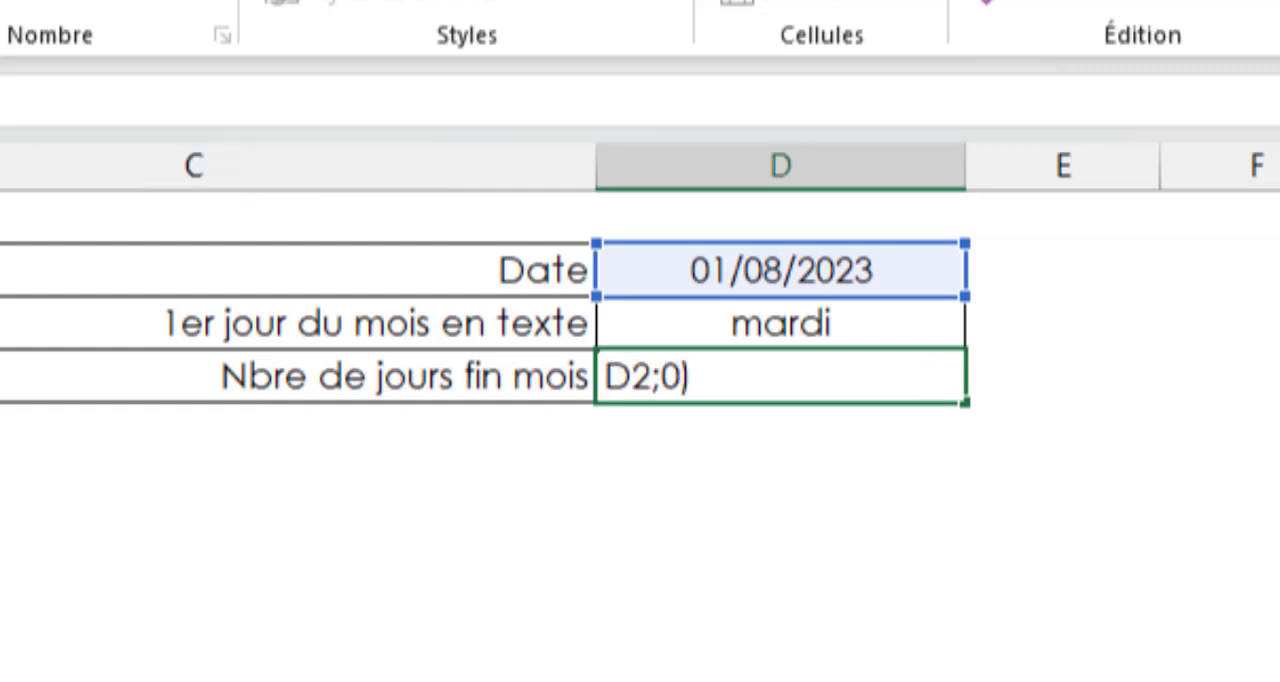
pyautogui.write(')')
pyautogui.hotkey('ctrl', 'Return')
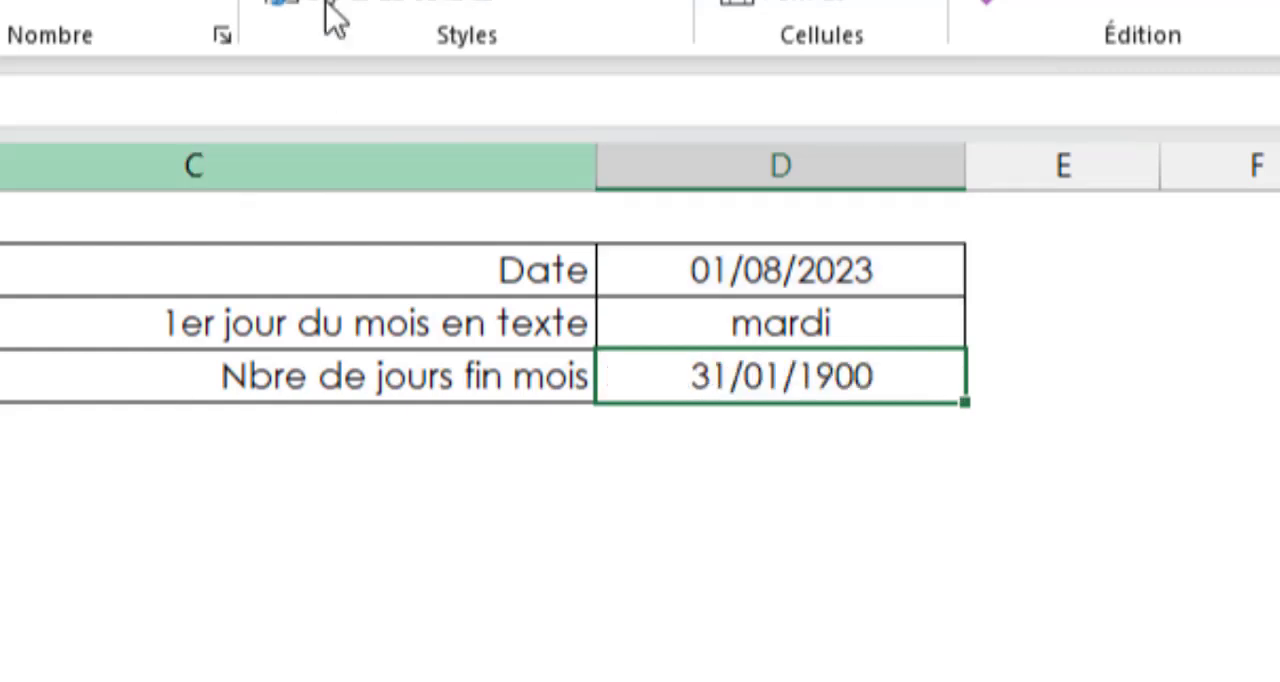
# Format D4 as Nombre with no decimal places and return to the Calendrier sheet
pyautogui.click(100, 2)
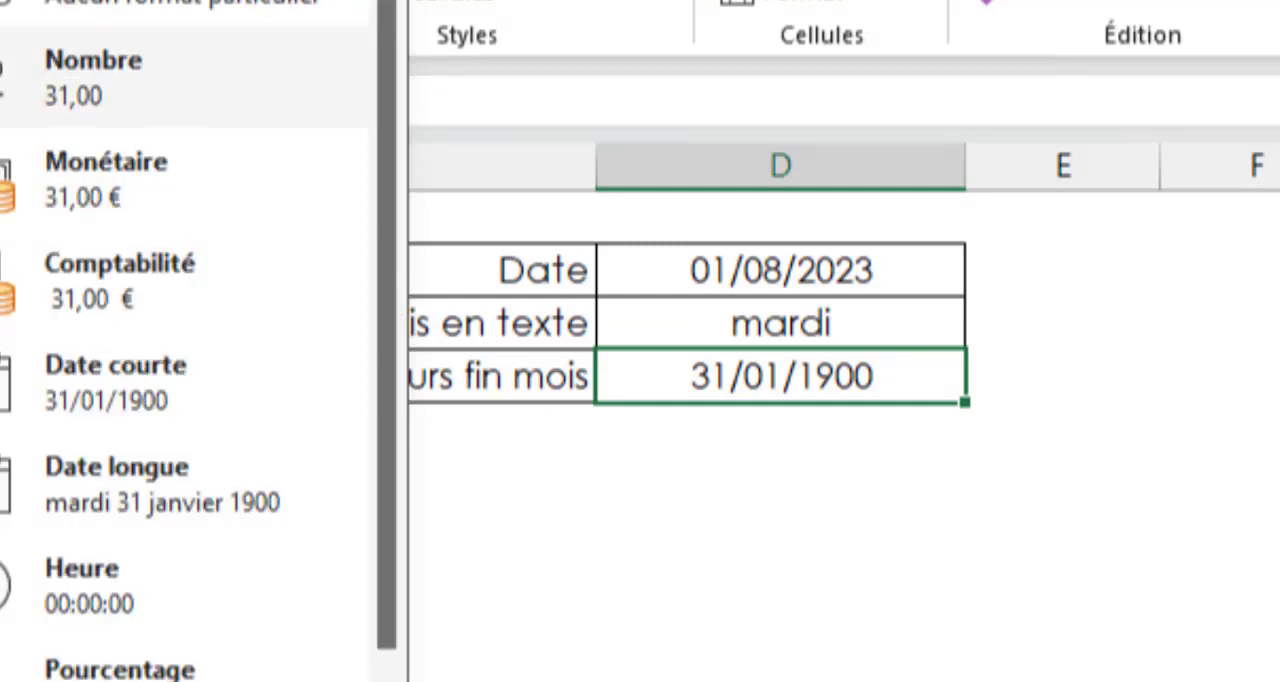
pyautogui.click(100, 76)
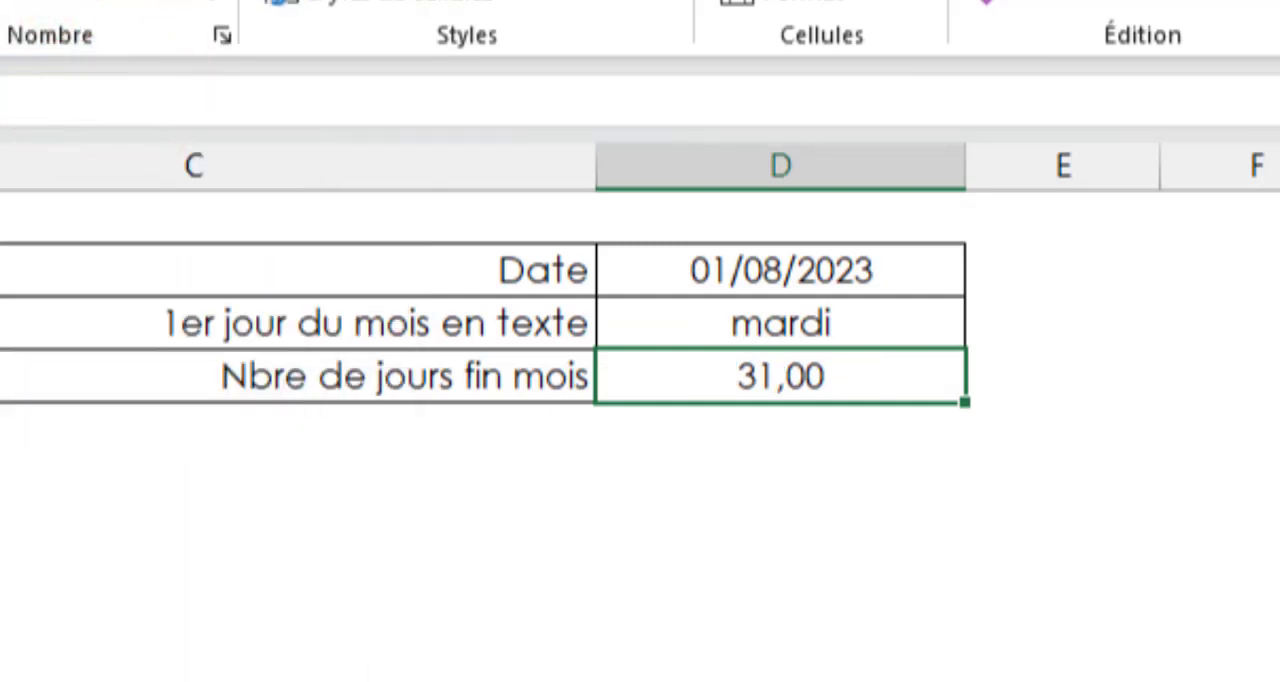
pyautogui.click(196, 1)
pyautogui.click(196, 1)
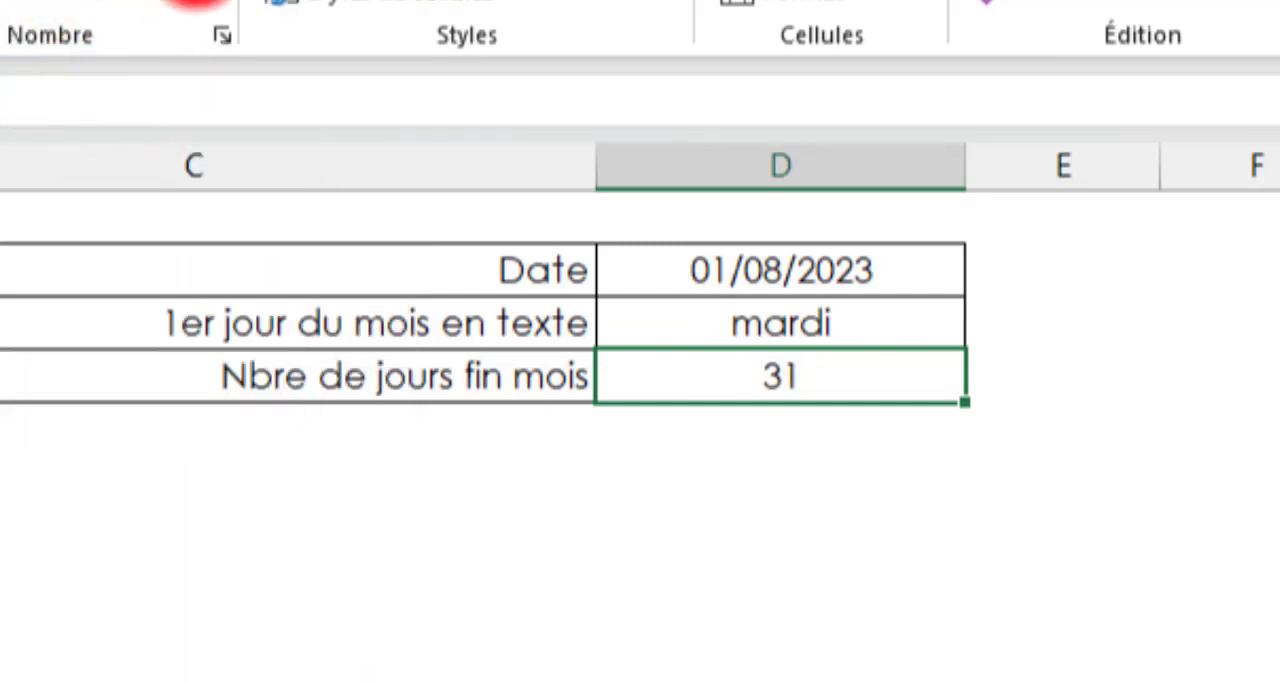
pyautogui.click(706, 437)
pyautogui.hotkey('ctrl', 'pageup')
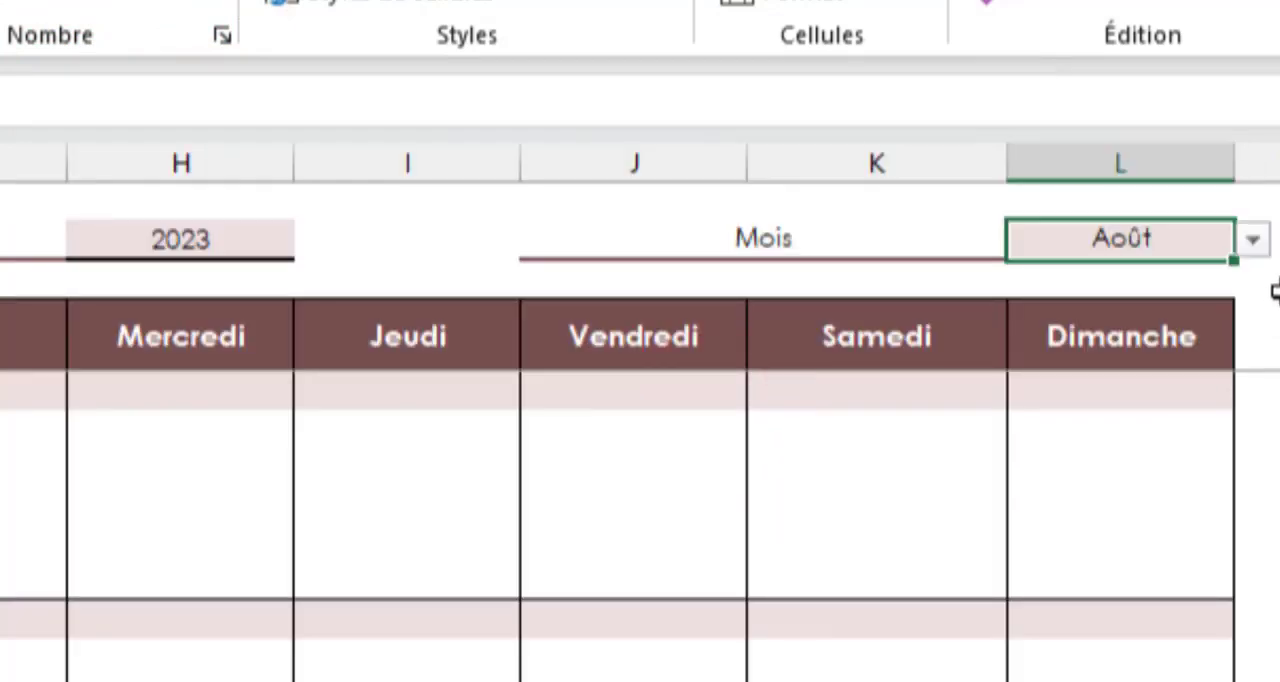
# Check the Paramètre results with the month set to Février, and set the Calendrier month back to Août
pyautogui.click(1252, 240)
pyautogui.click(1093, 318)
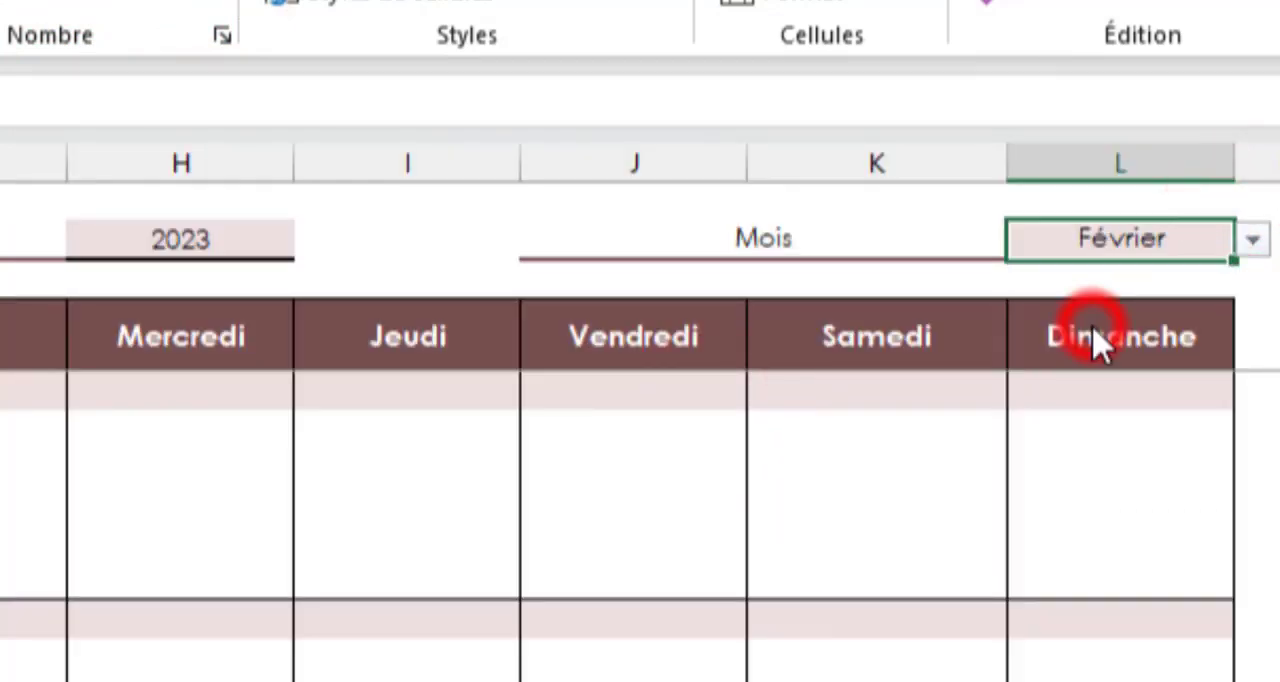
pyautogui.hotkey('ctrl', 'pagedown')
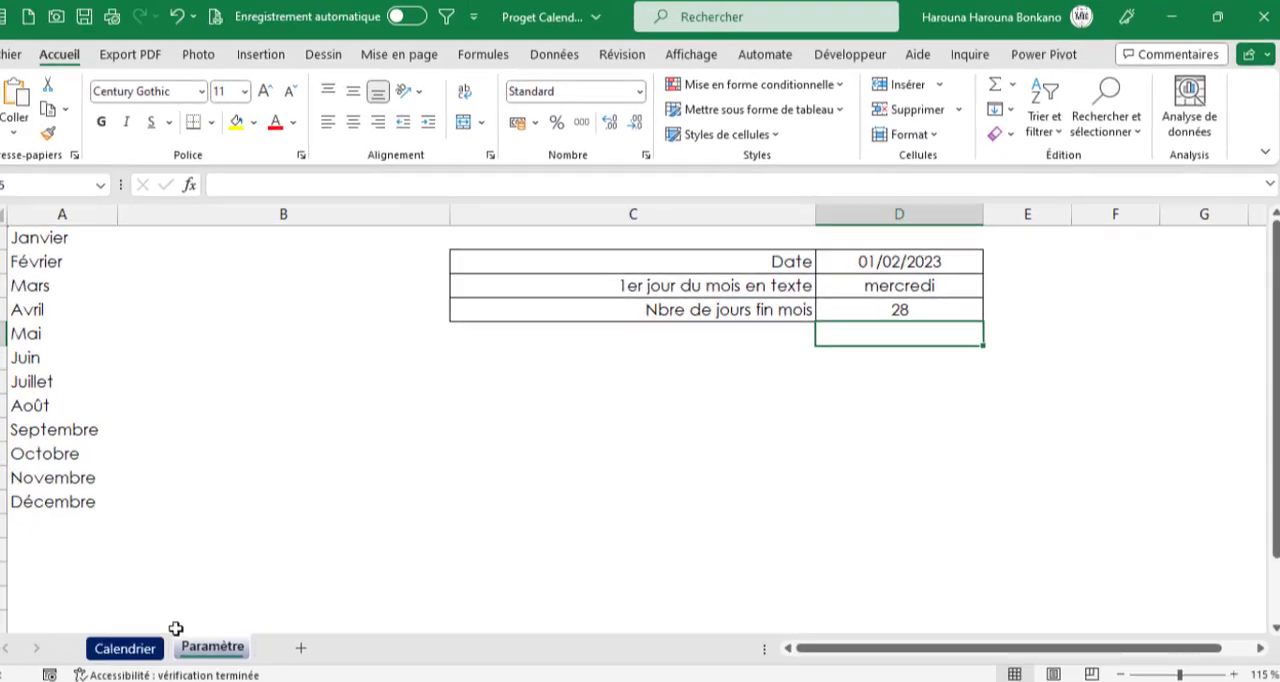
pyautogui.click(156, 640)
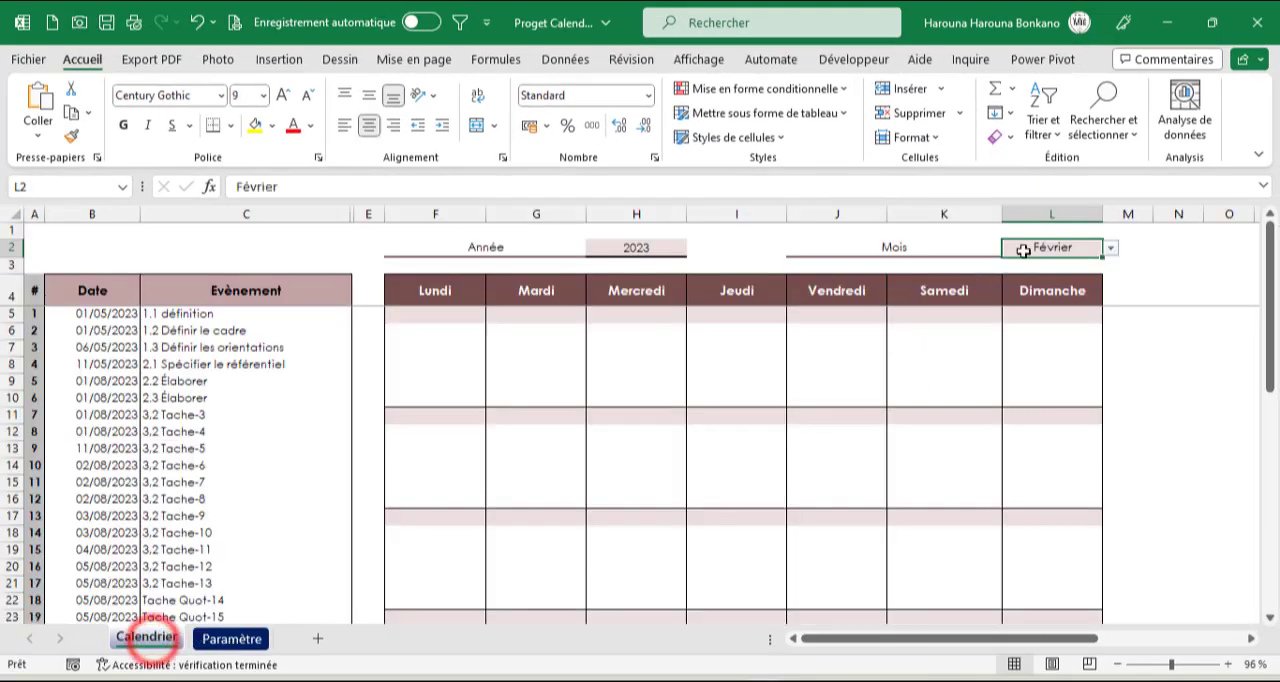
pyautogui.click(1111, 248)
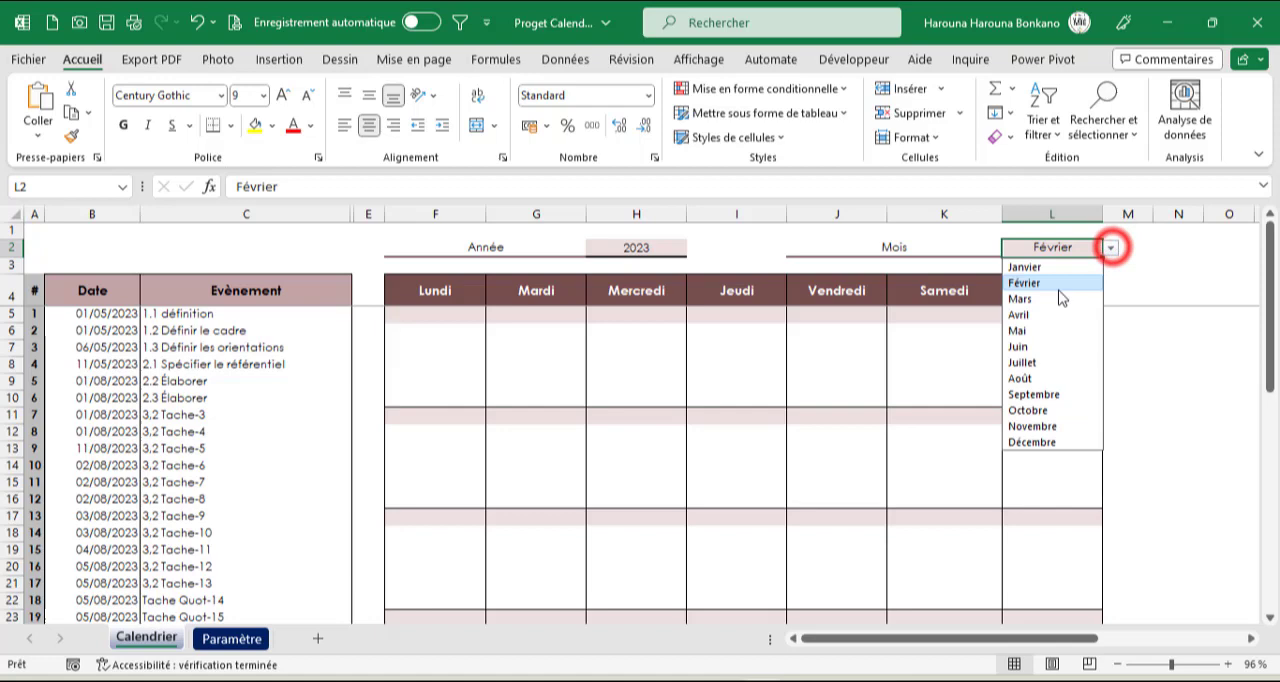
pyautogui.click(1020, 378)
pyautogui.click(700, 444)
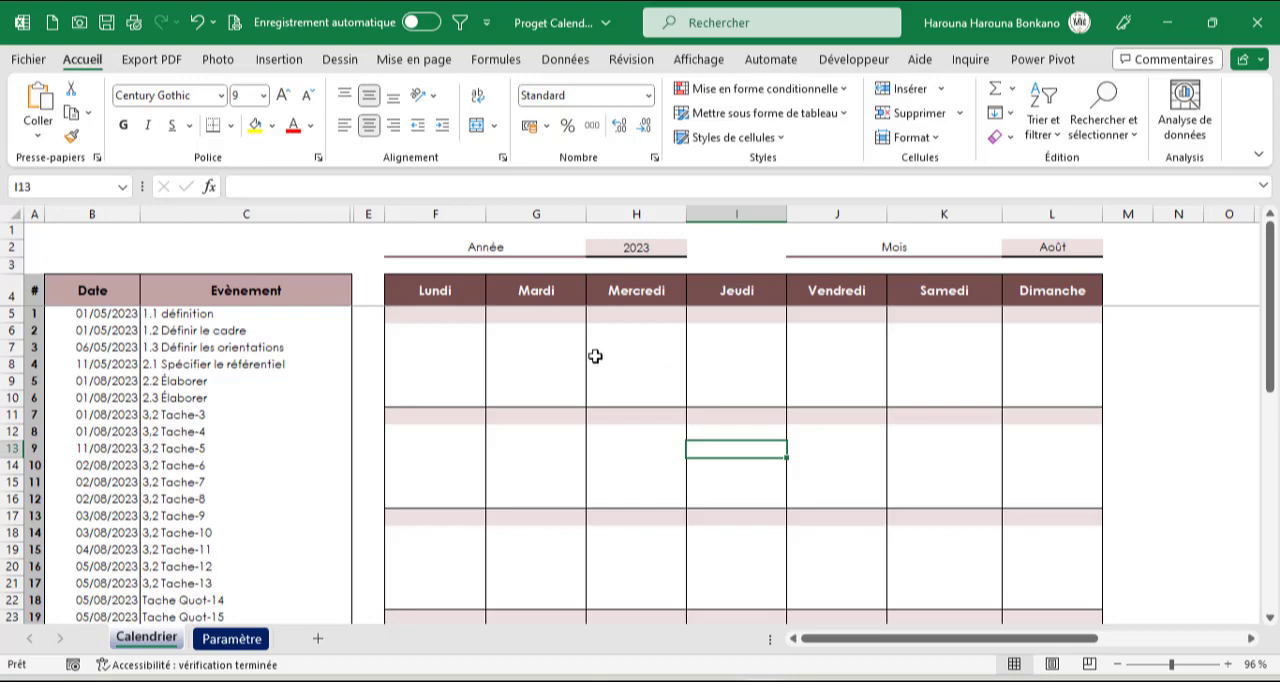
# Start a SI formula in F5 whose test compares the weekday header with the first weekday, =SI(F$4=Paramètre!$D$3
pyautogui.click(430, 316)
pyautogui.write('=')
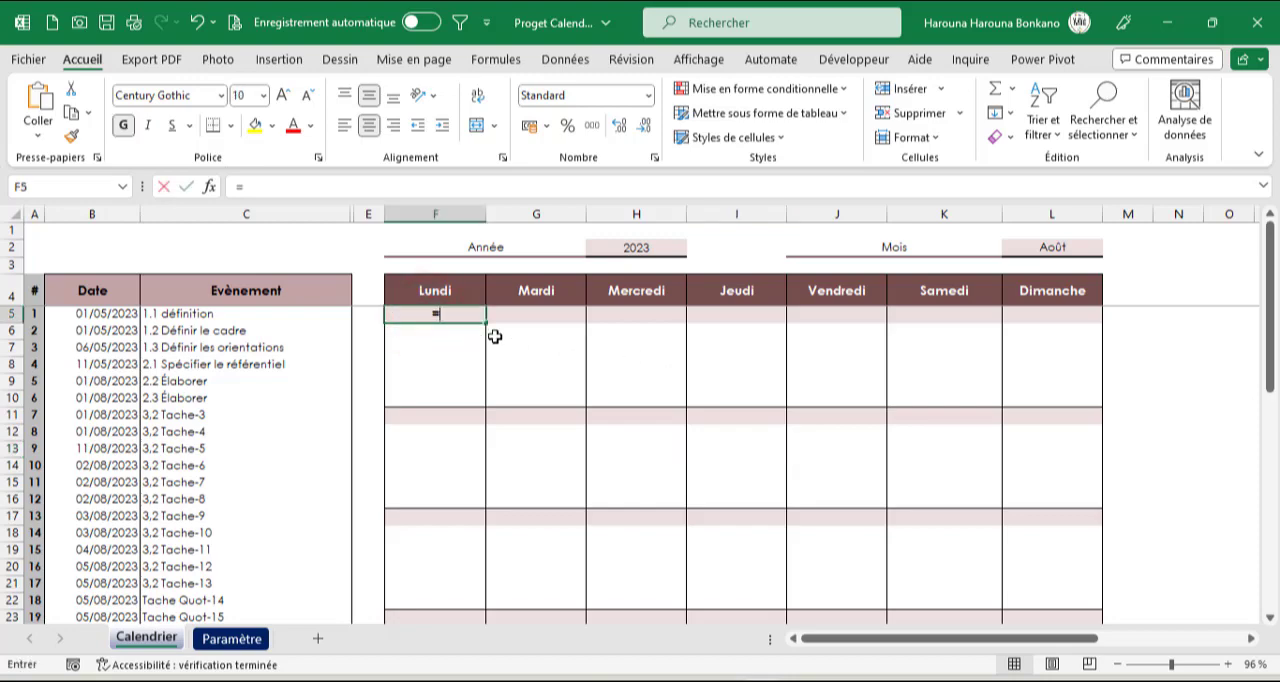
pyautogui.write('si')
pyautogui.press('Tab')
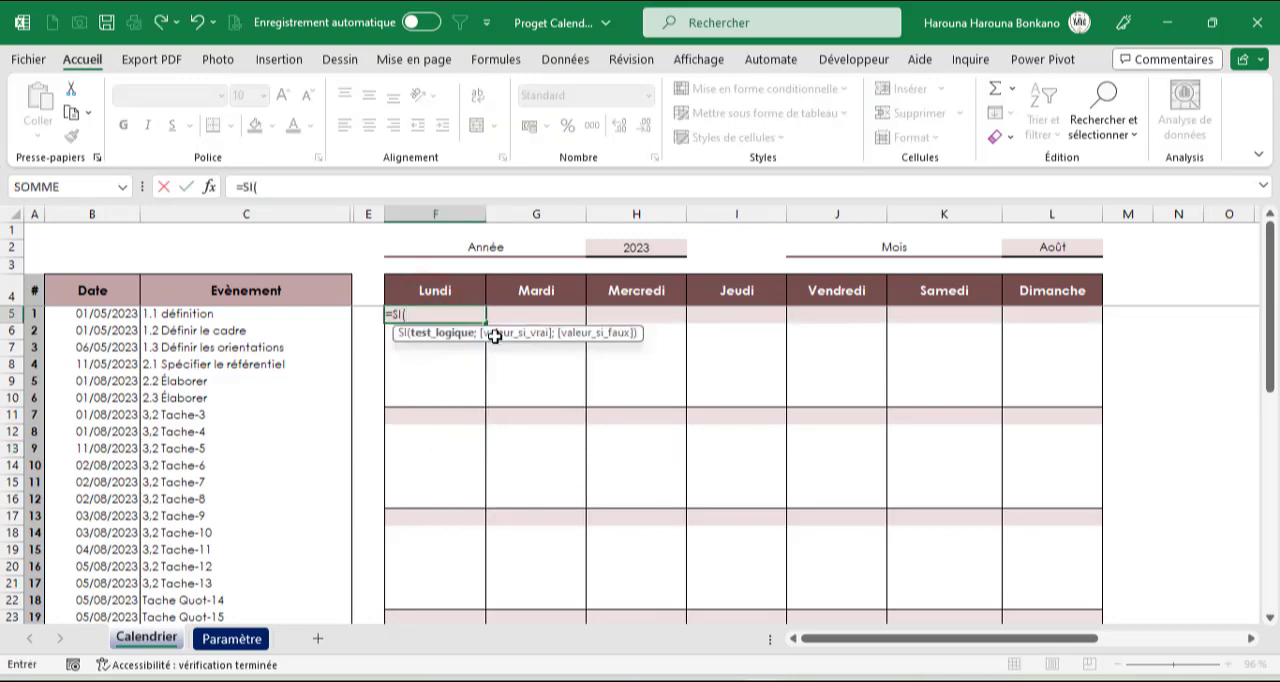
pyautogui.click(450, 294)
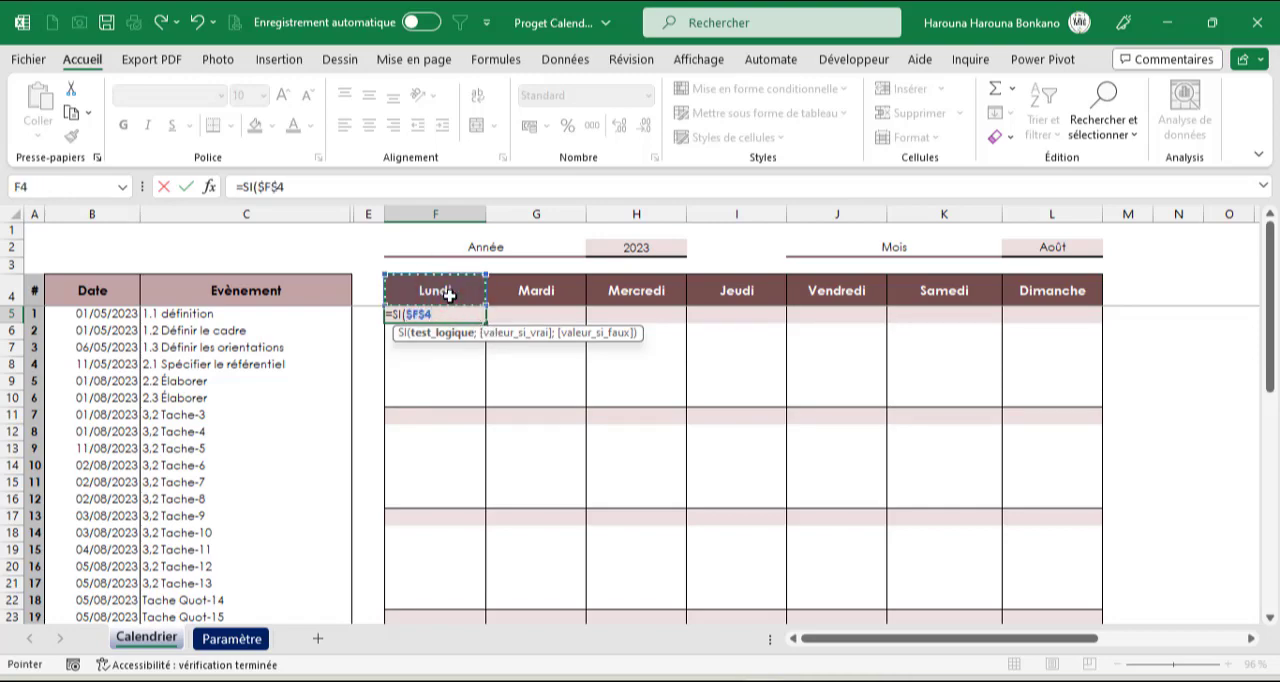
pyautogui.press('F4')
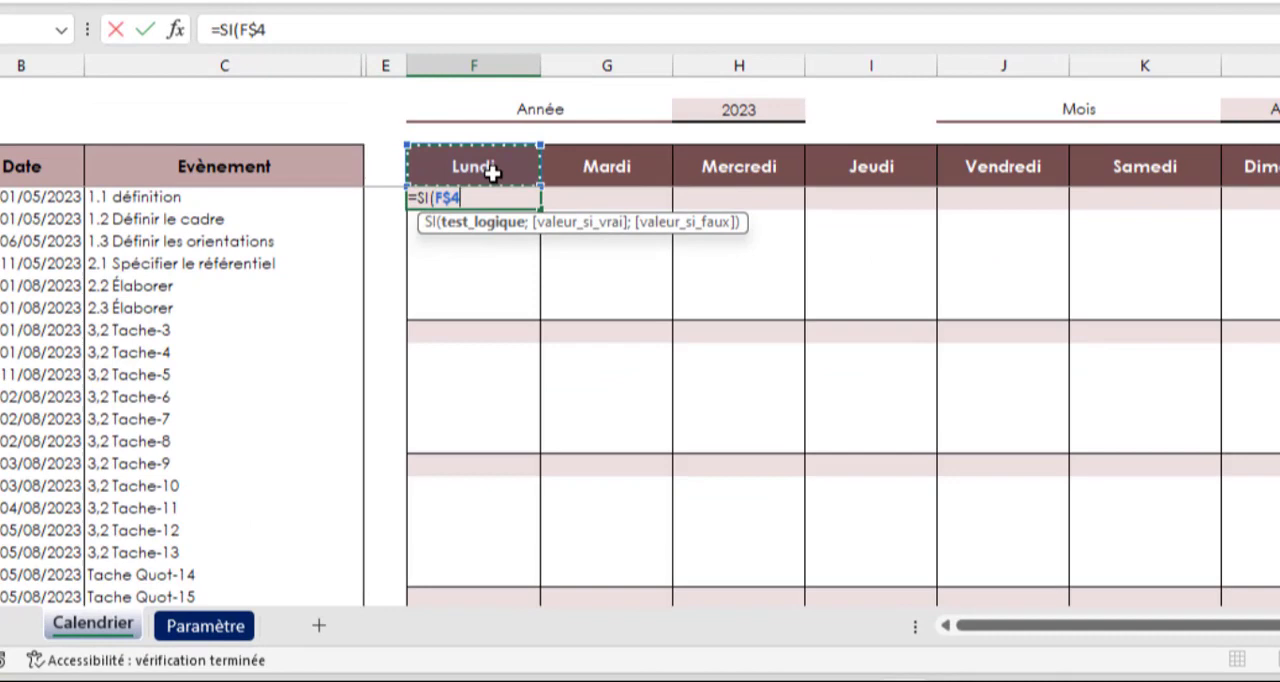
pyautogui.write('=')
pyautogui.click(250, 640)
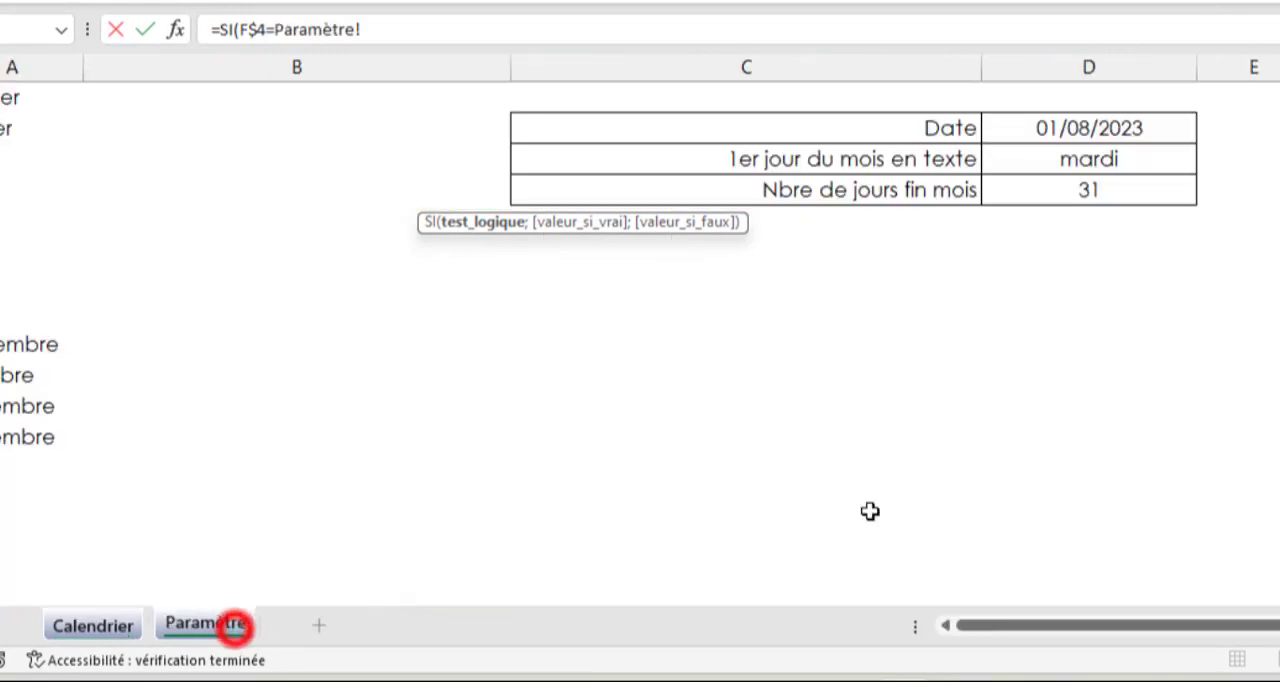
pyautogui.click(1133, 157)
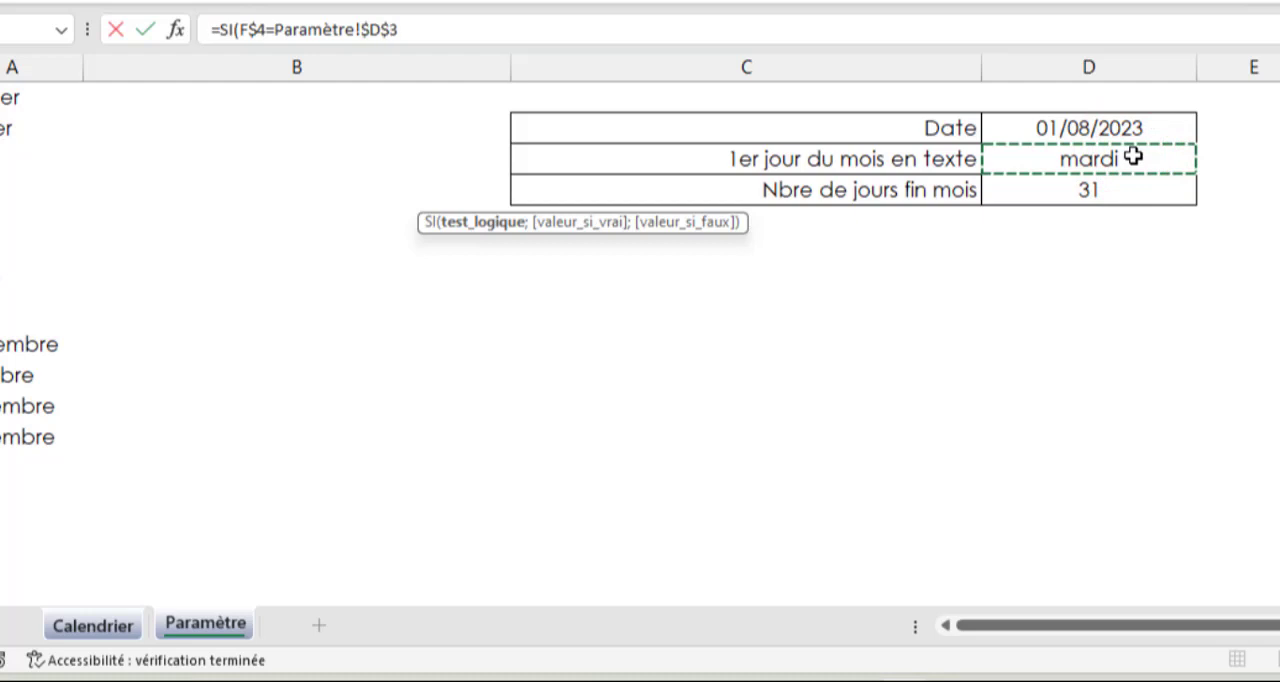
# Complete the F5 formula to return 1 when true and an empty text otherwise, giving =SI(F$4=Paramètre!$D$3;1;"")
pyautogui.write(';')
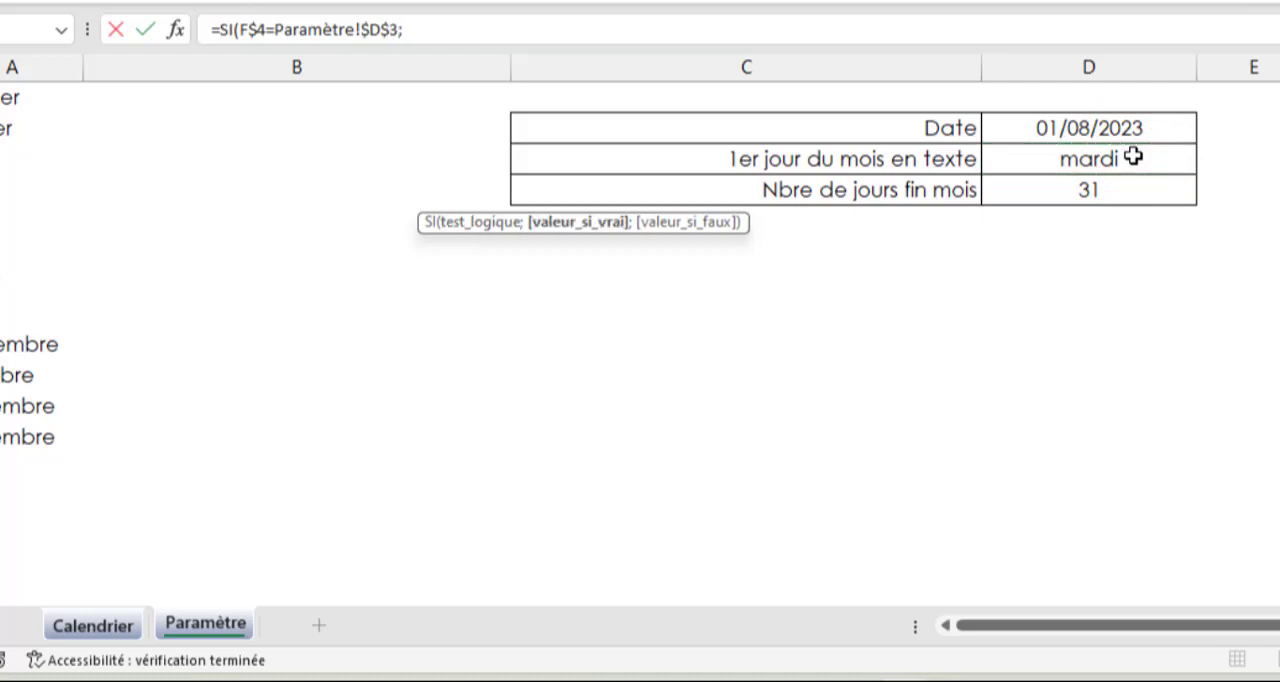
pyautogui.write('1;')
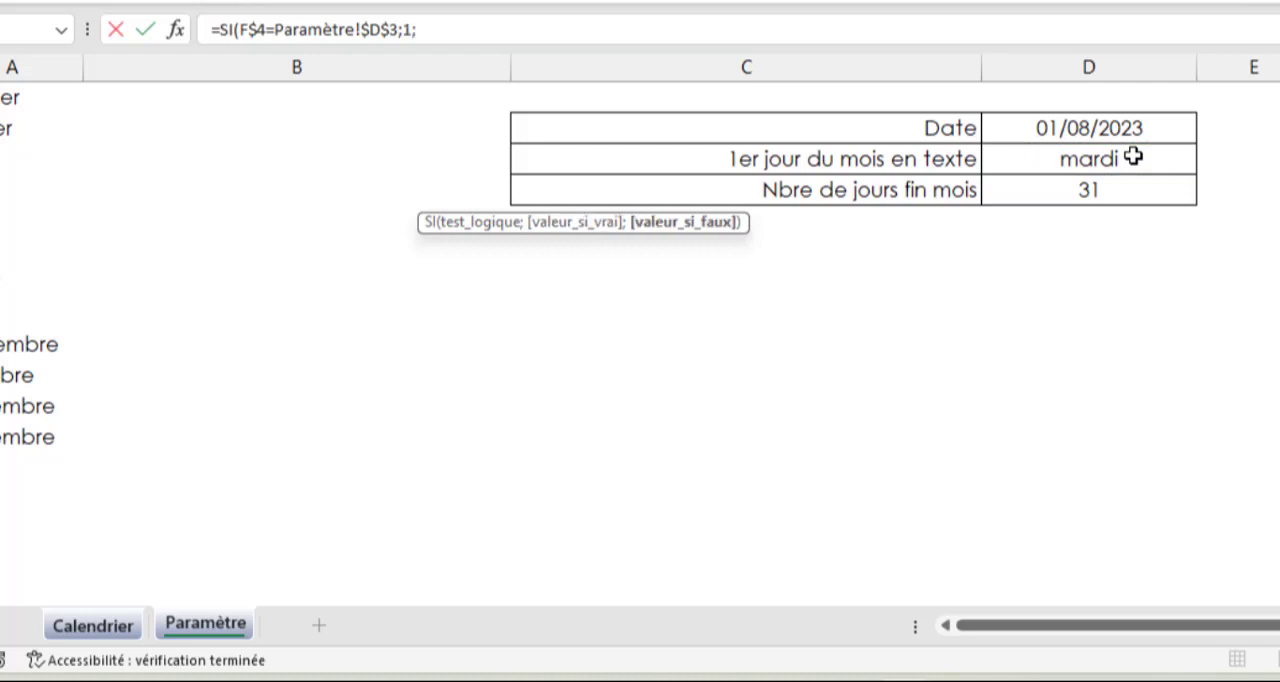
pyautogui.write('"")')
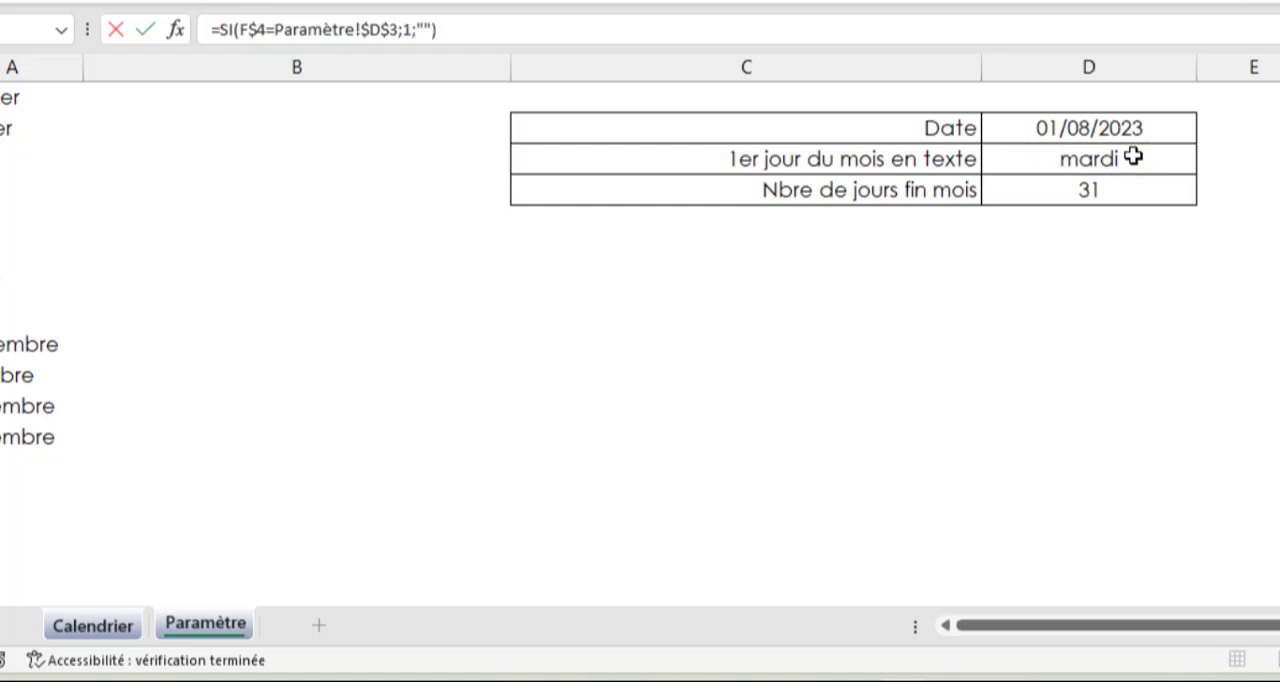
pyautogui.press('Return')
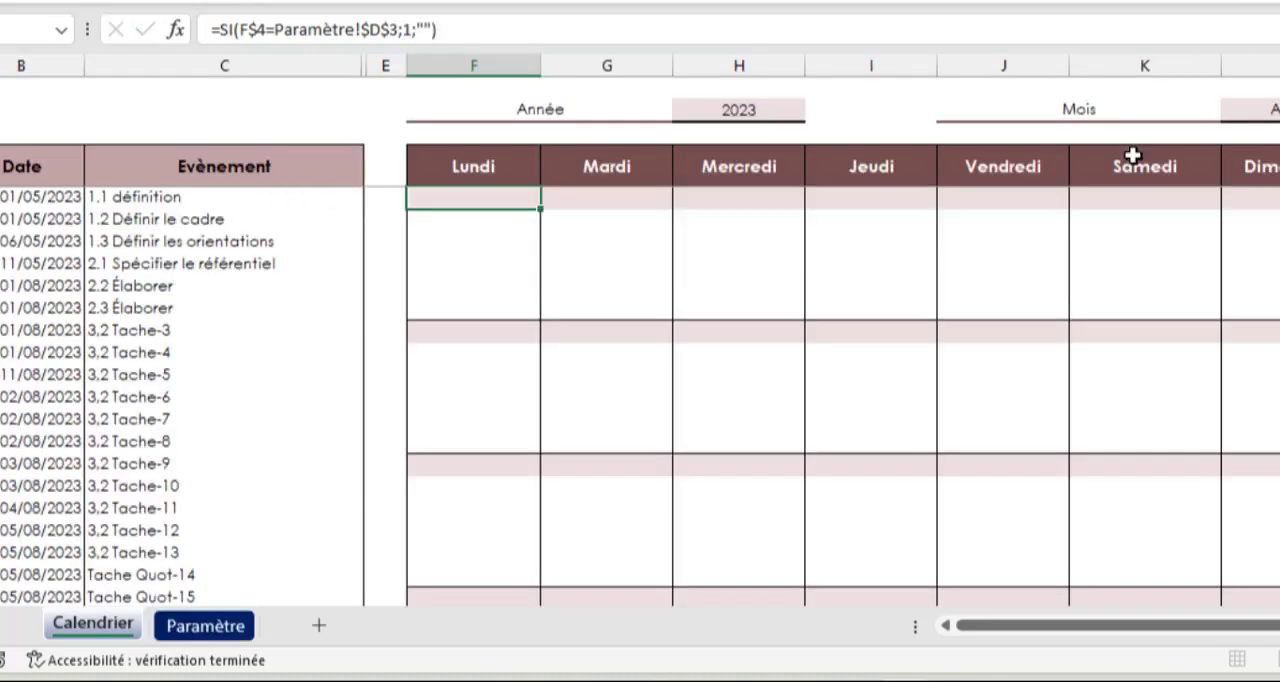
# Copy the F5 formula across the first day row through L5, under the Dimanche header
pyautogui.click(522, 200)
pyautogui.moveTo(544, 210); pyautogui.dragTo(1275, 216)
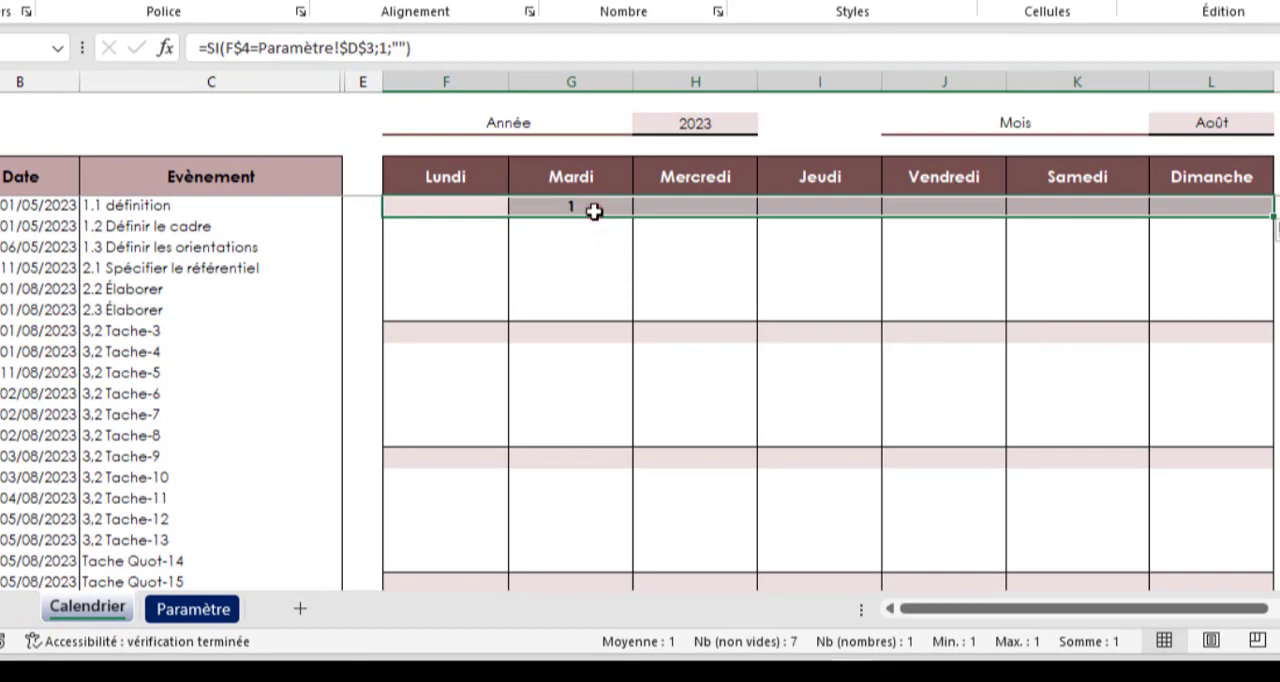
pyautogui.click(594, 211)
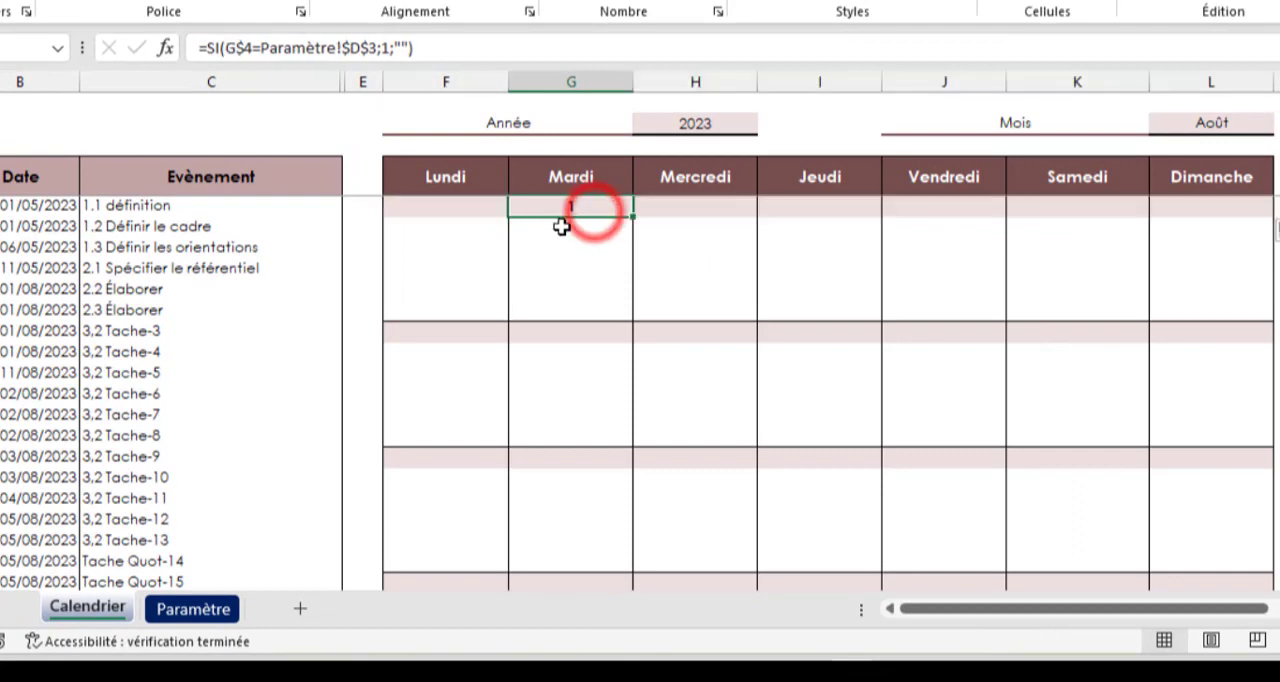
# Check the first-day placement against Paramètre D3 and with the months Janvier and Février, ending on Août
pyautogui.click(225, 608)
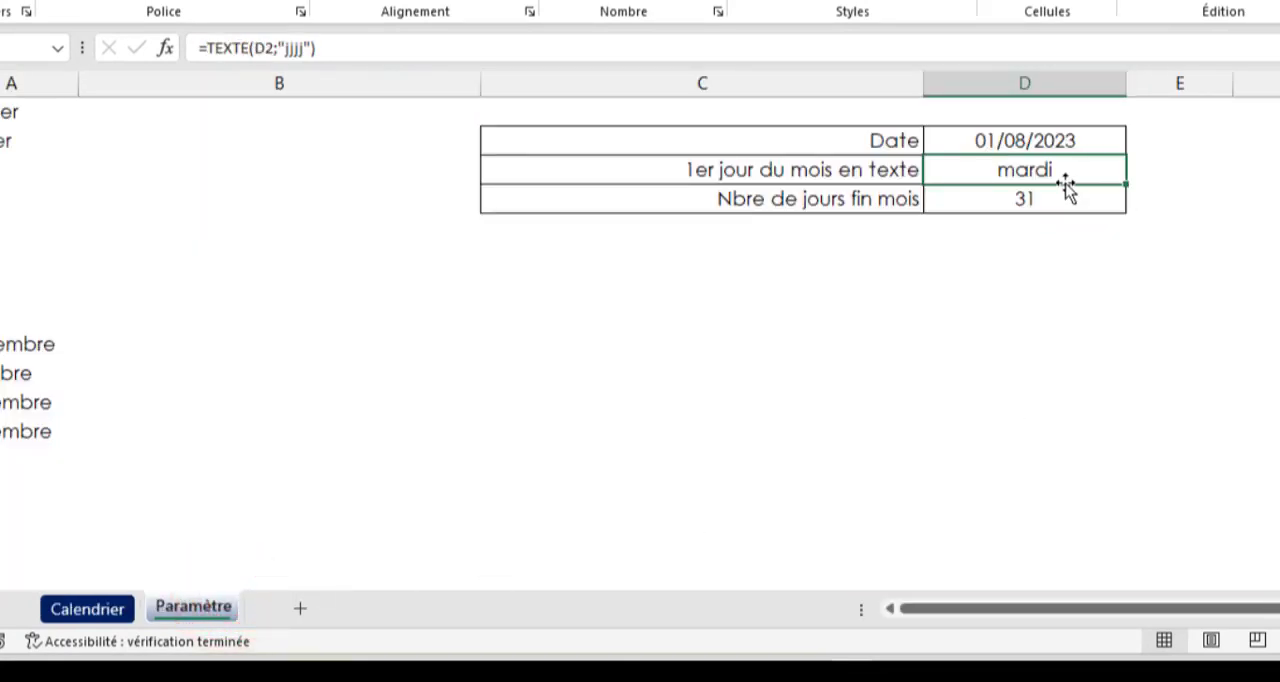
pyautogui.click(88, 607)
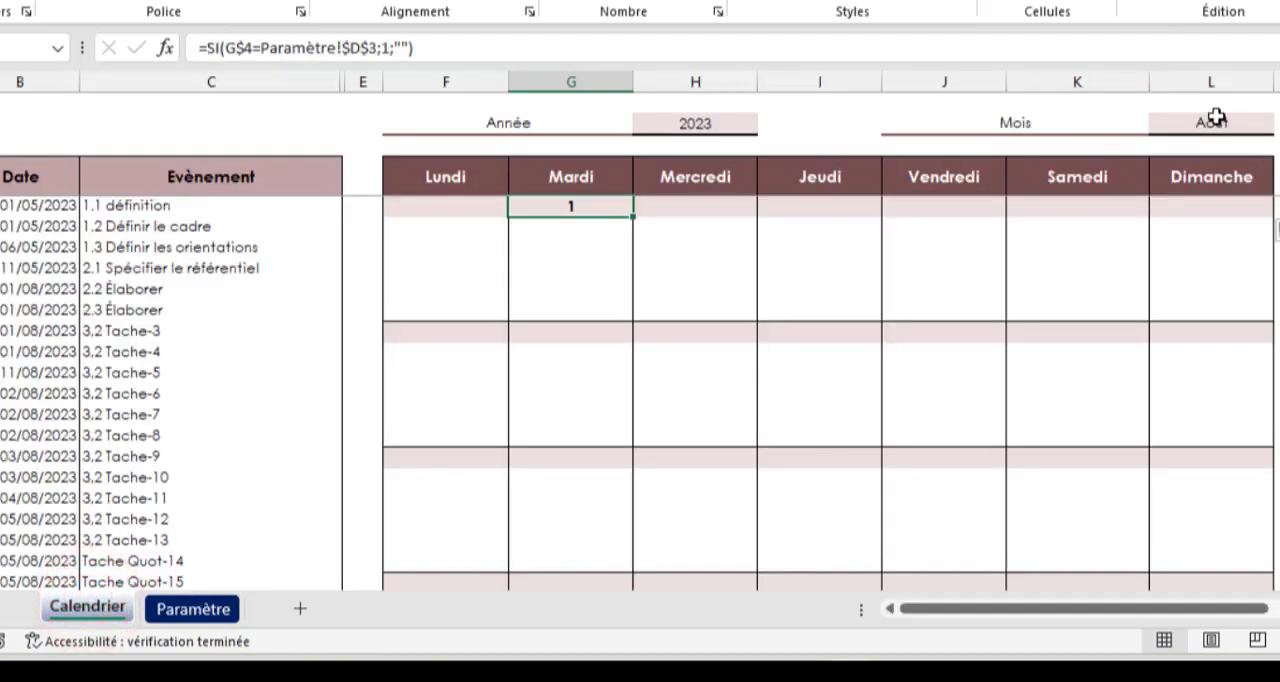
pyautogui.click(1214, 122)
pyautogui.click(1276, 122)
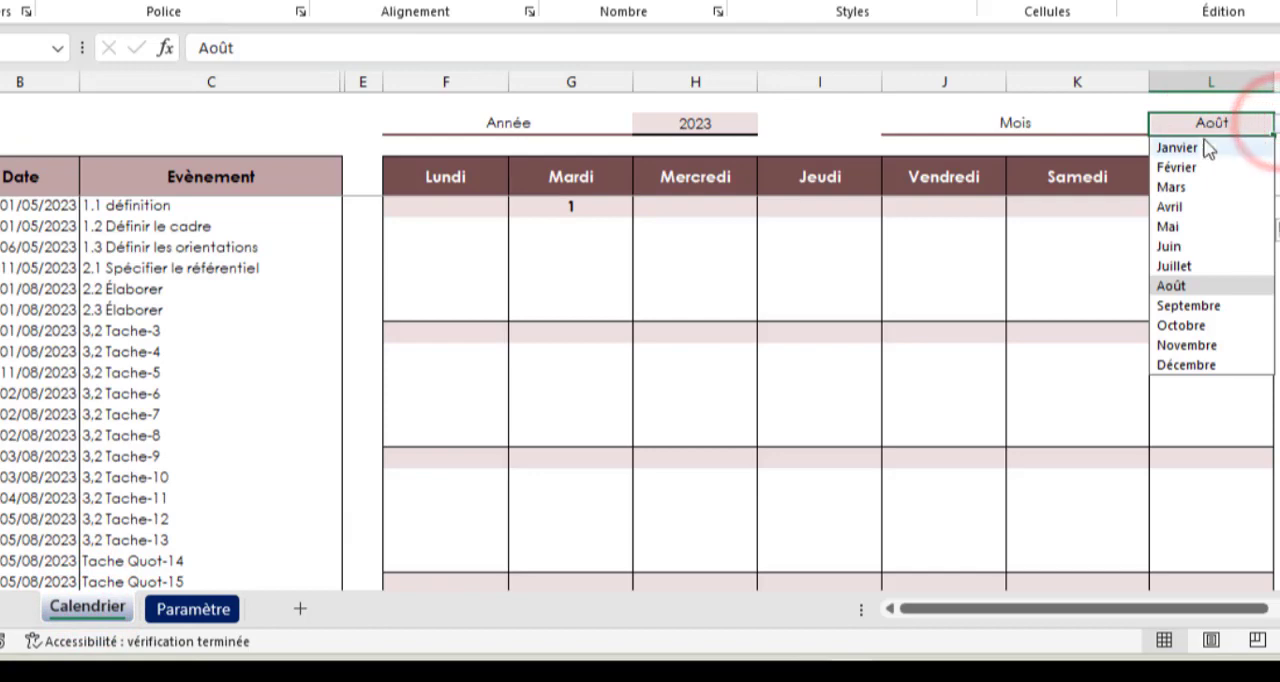
pyautogui.click(1200, 145)
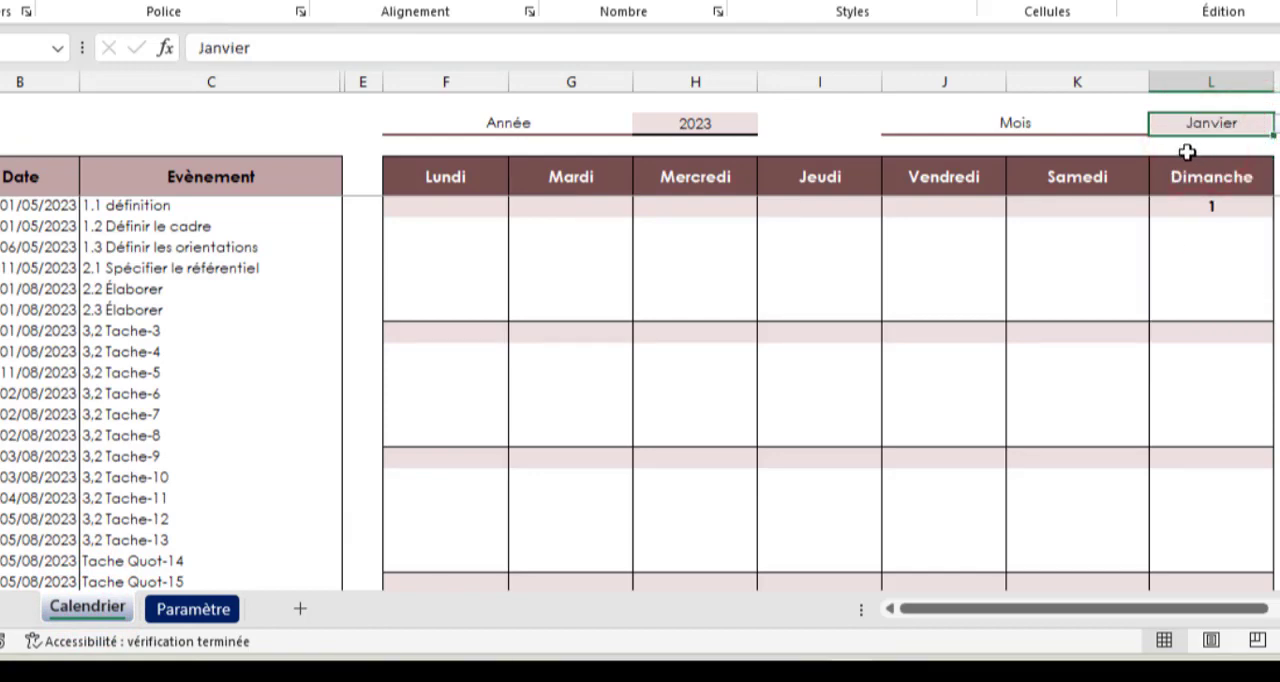
pyautogui.click(1272, 120)
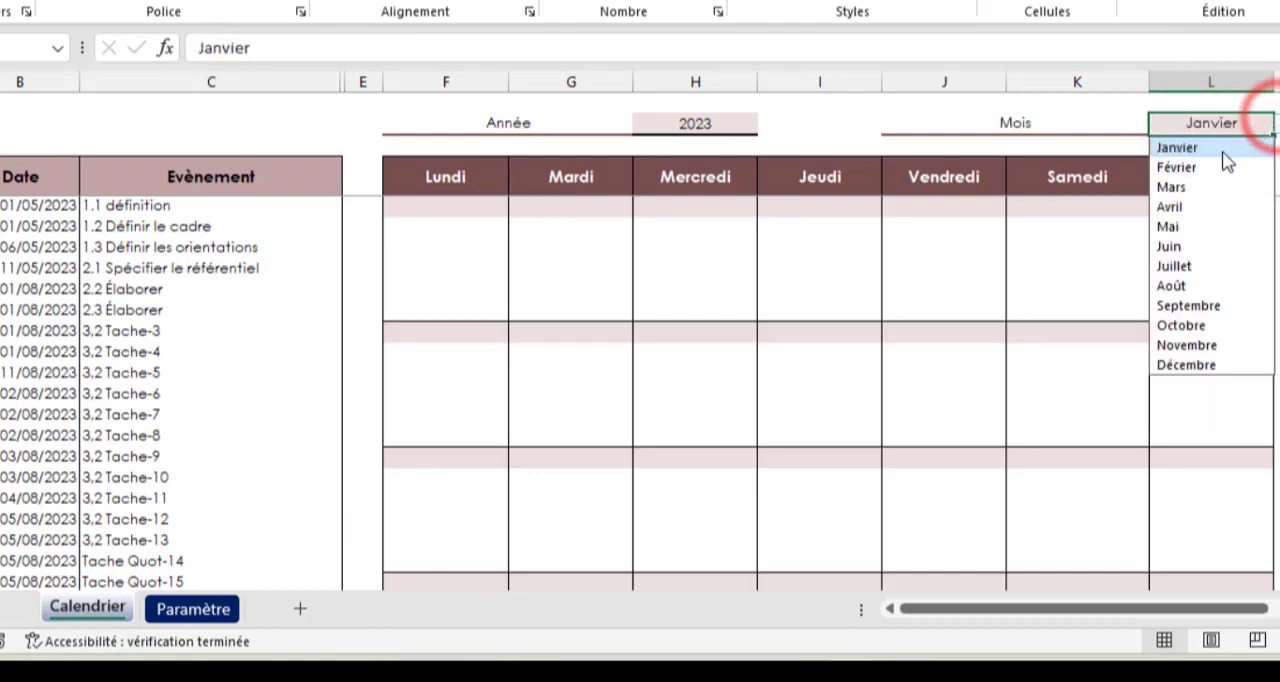
pyautogui.click(1182, 166)
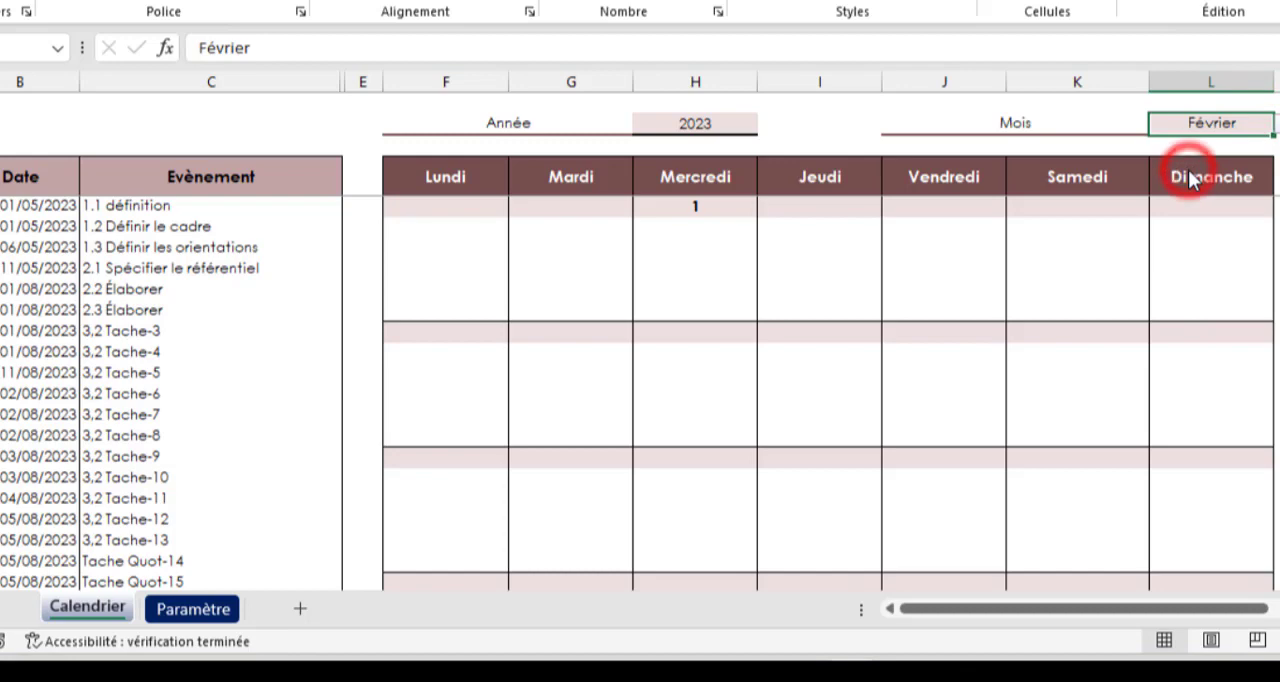
pyautogui.click(1276, 122)
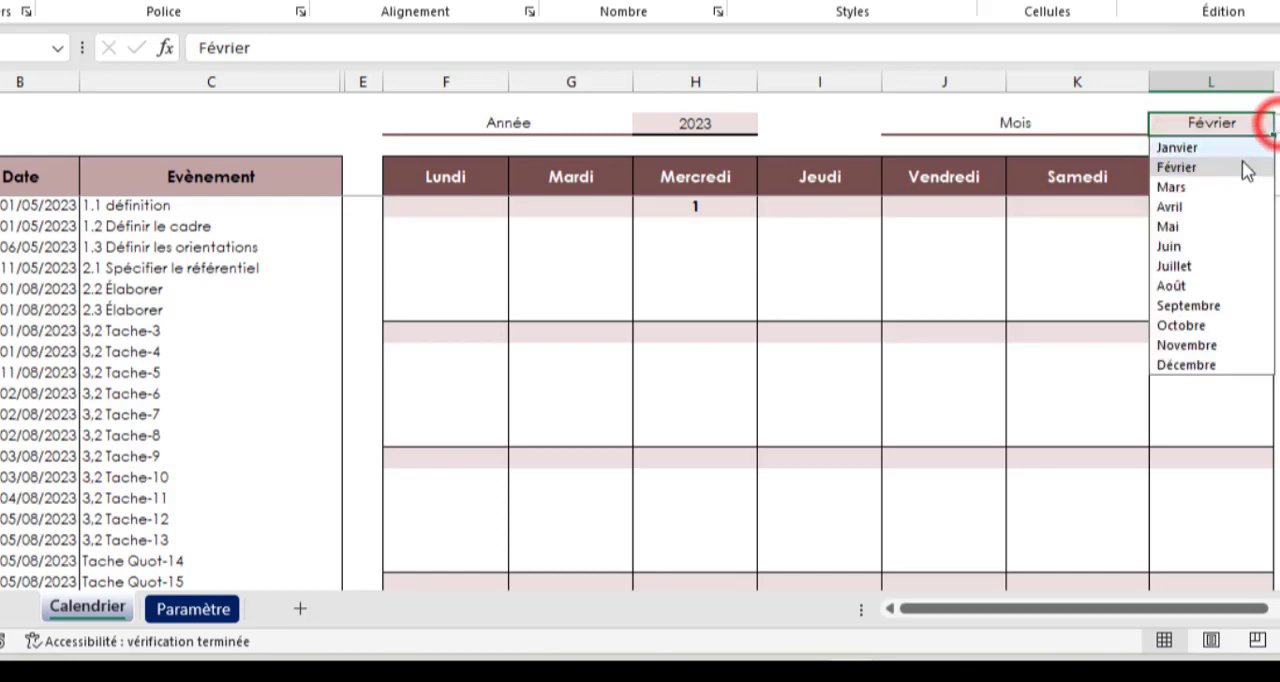
pyautogui.click(1181, 289)
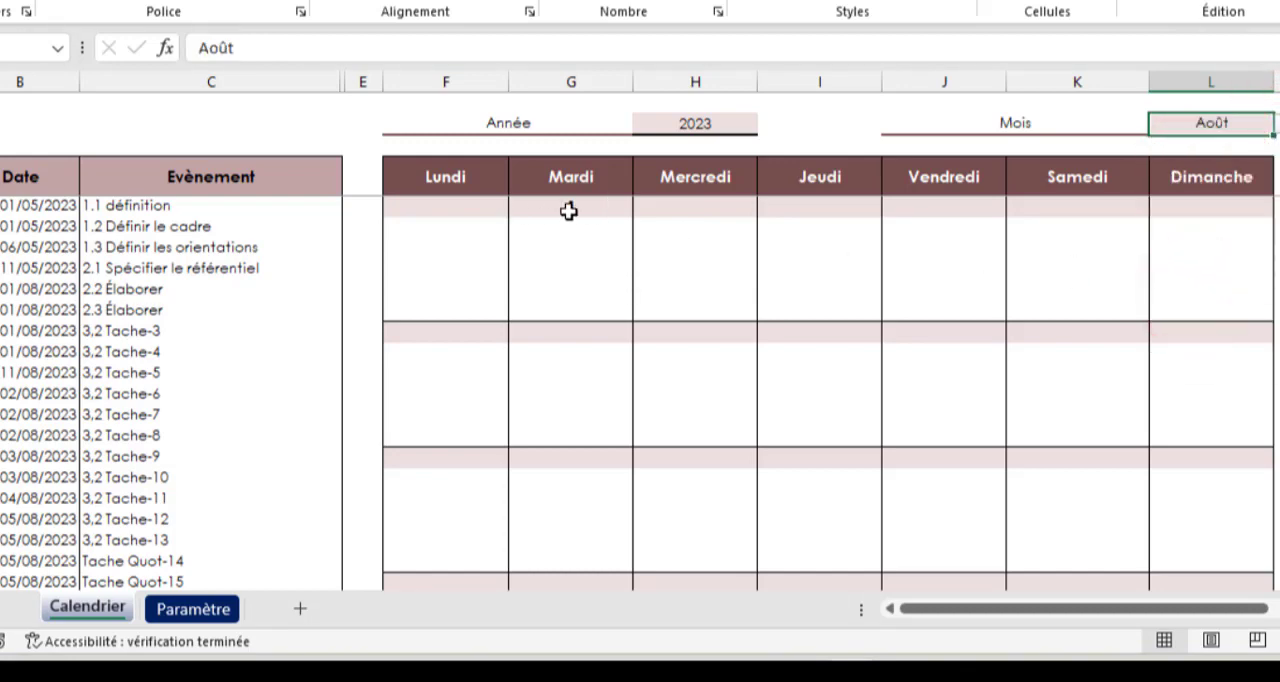
# Insert an outer SI in the G5 formula before the existing one, testing whether the previous day's cell is filled with F5<>""
pyautogui.click(580, 210)
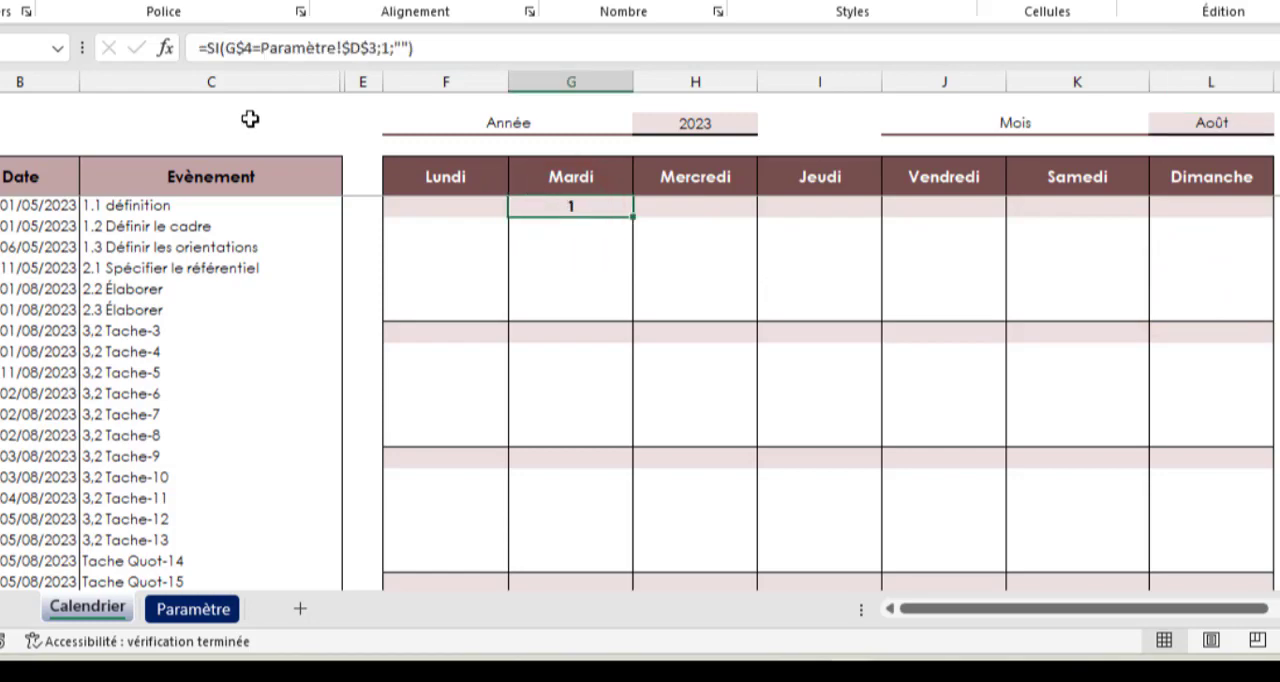
pyautogui.click(208, 48)
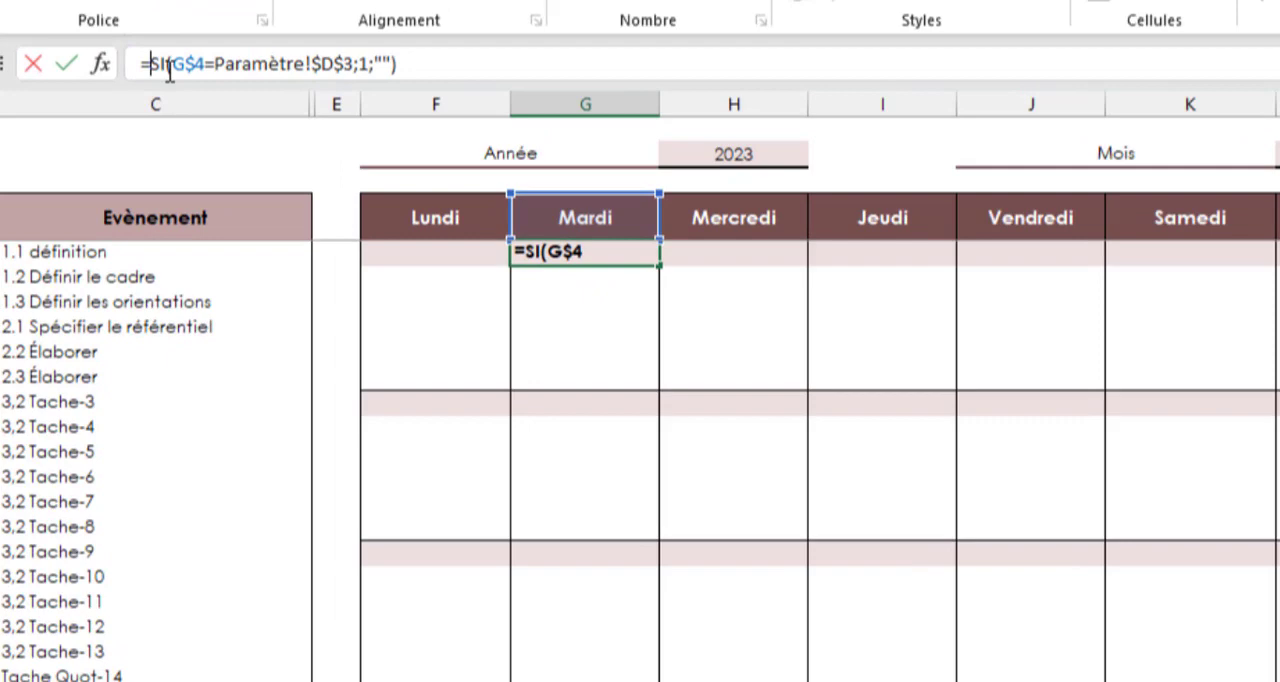
pyautogui.write('si(')
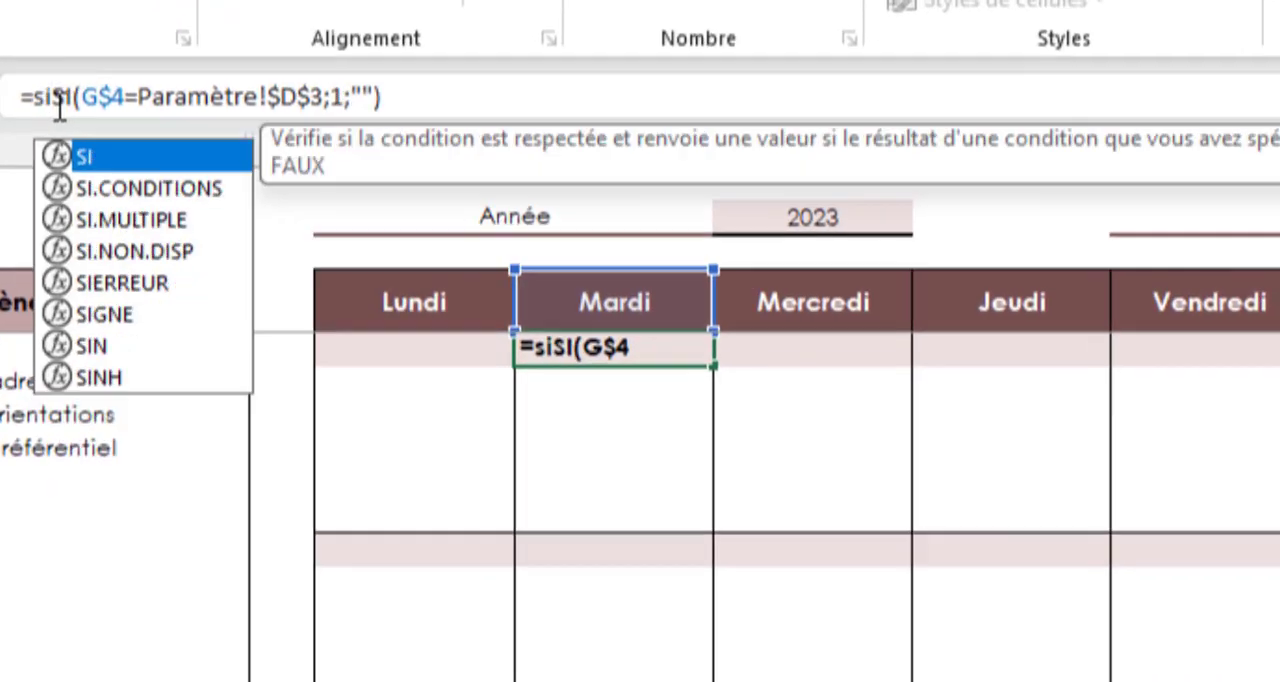
pyautogui.click(381, 351)
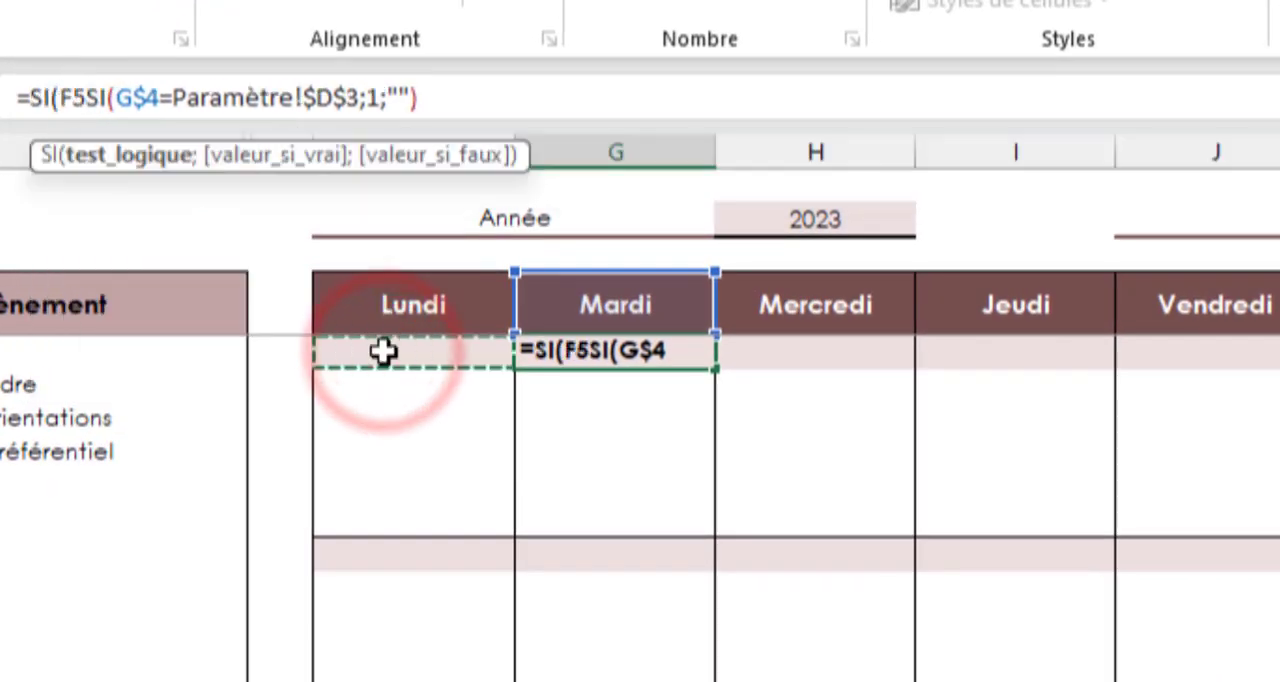
pyautogui.write('<>')
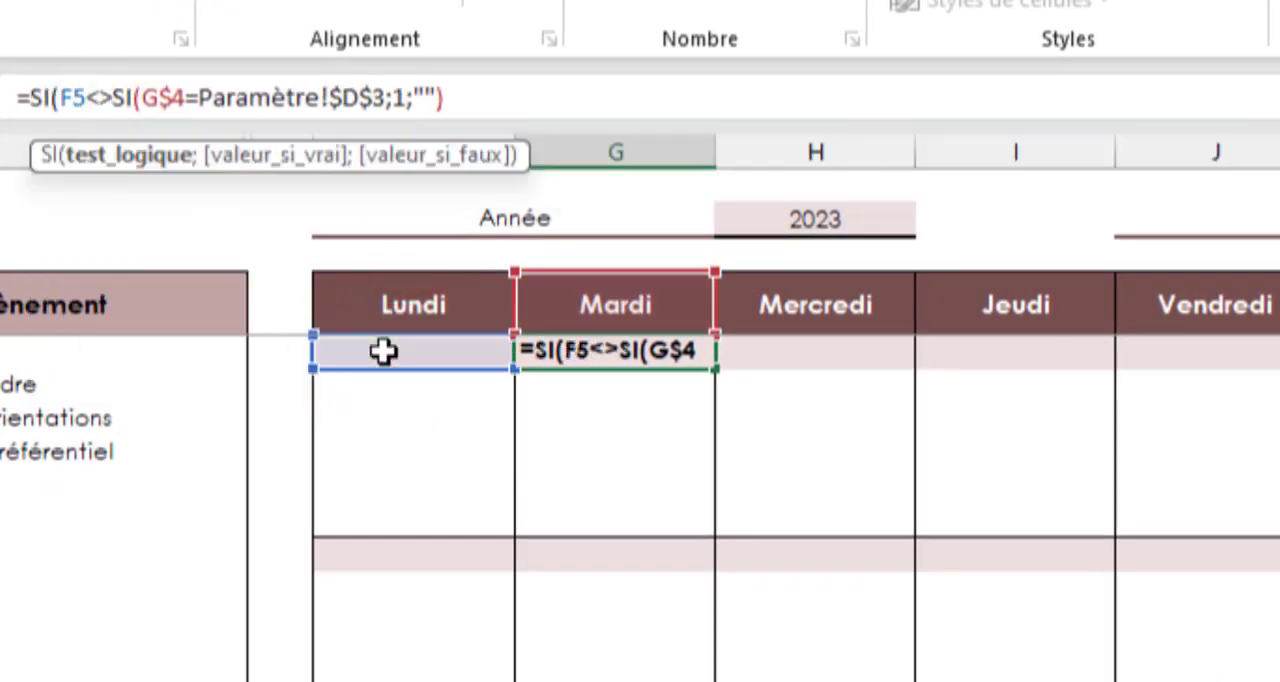
pyautogui.write('"";')
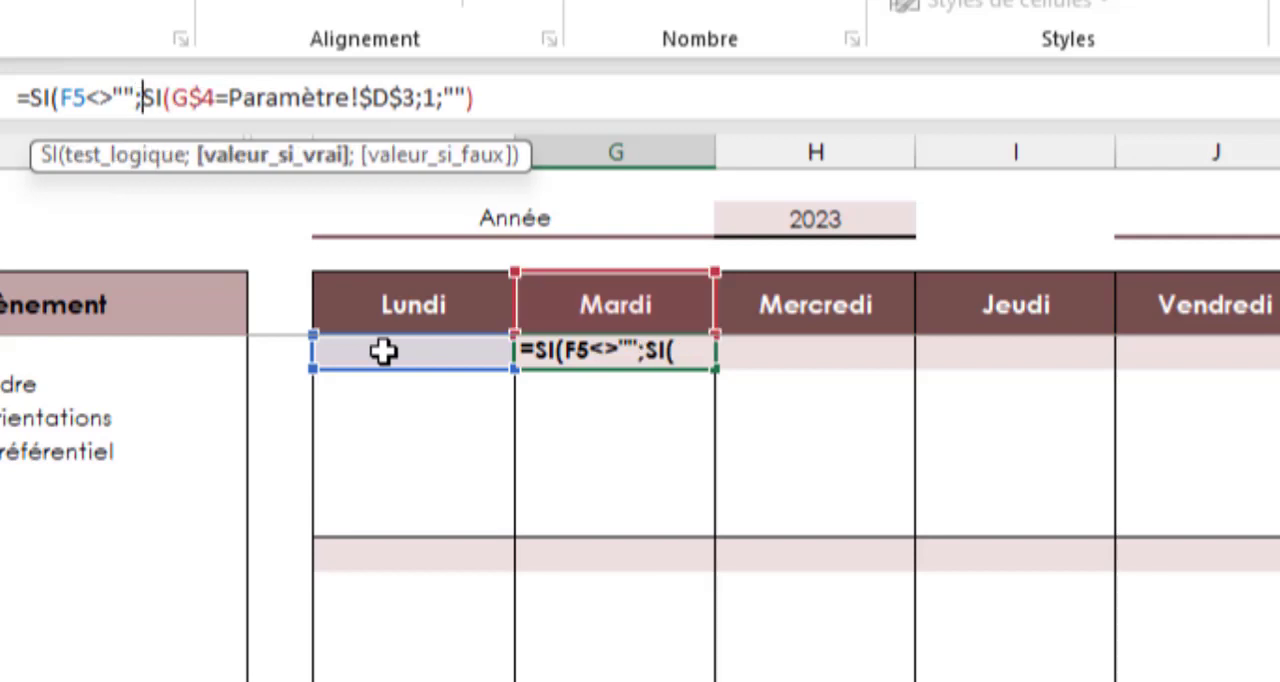
# Return F5+1 when true and keep the existing SI as the false value, giving =SI(F5<>"";F5+1;SI(G$4=Paramètre!$D$3;1;"")) in G5
pyautogui.click(385, 351)
pyautogui.write('+')
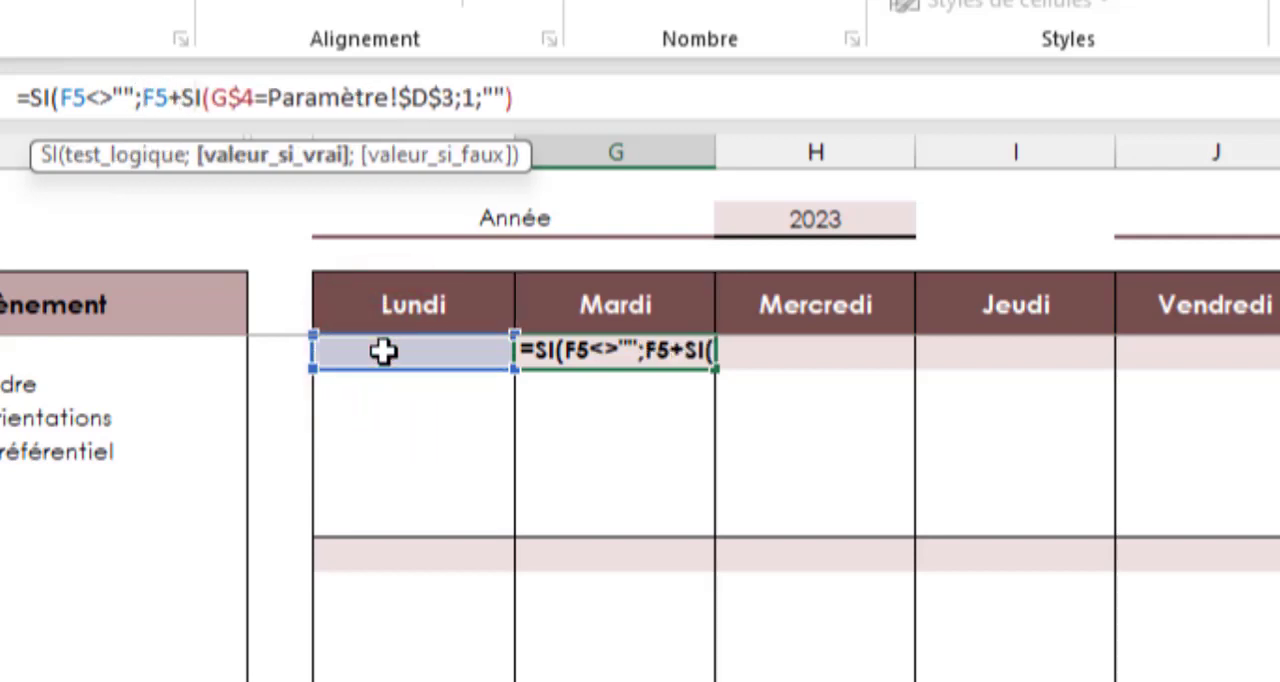
pyautogui.write('1;')
pyautogui.click(540, 103)
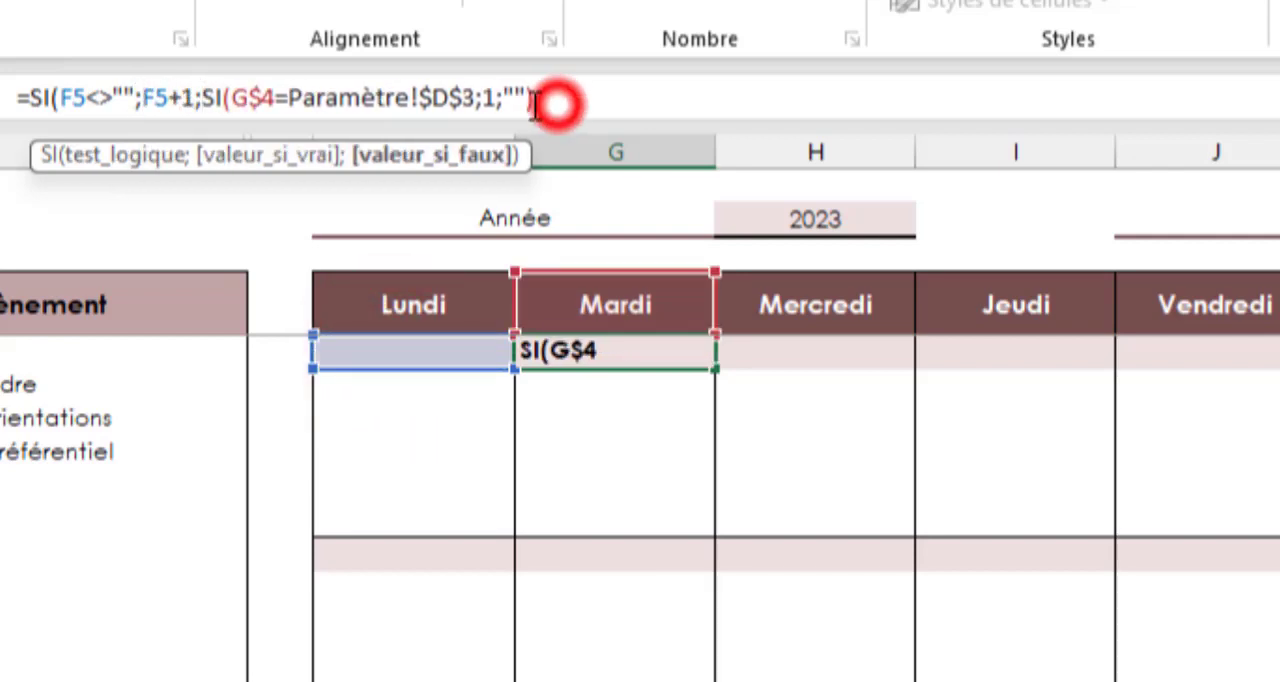
pyautogui.moveTo(540, 103); pyautogui.dragTo(203, 108)
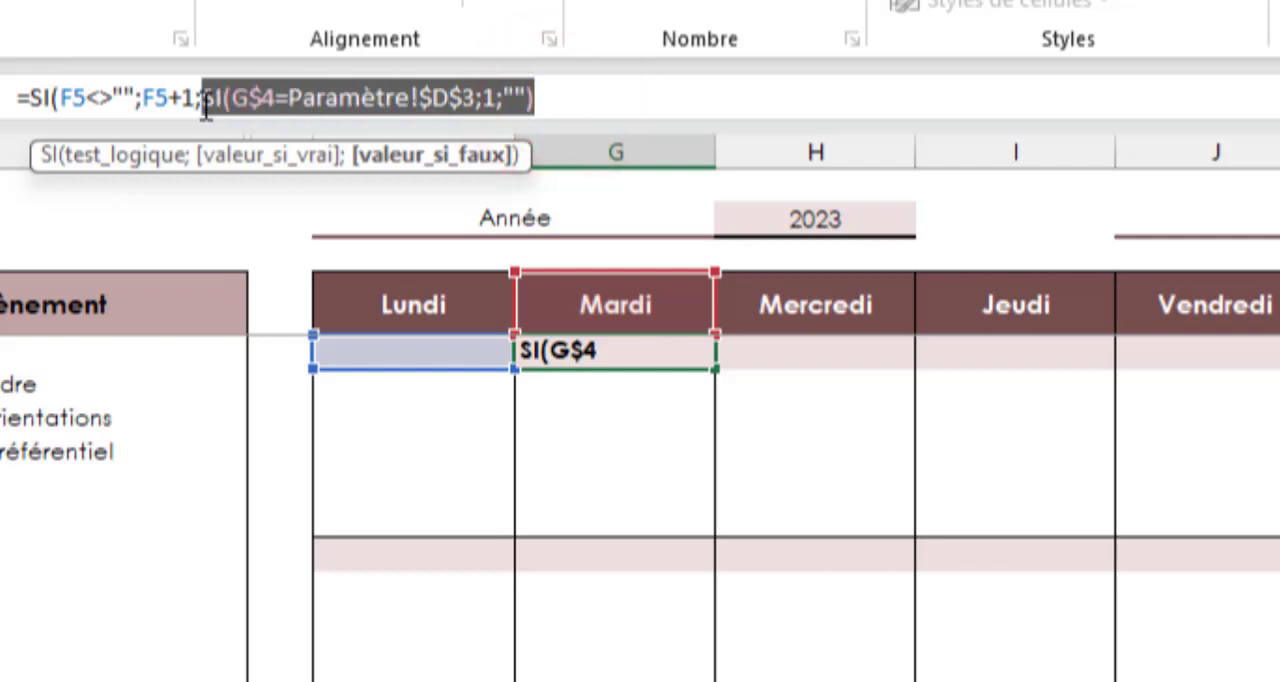
pyautogui.click(573, 104)
pyautogui.write(')')
pyautogui.press('Return')
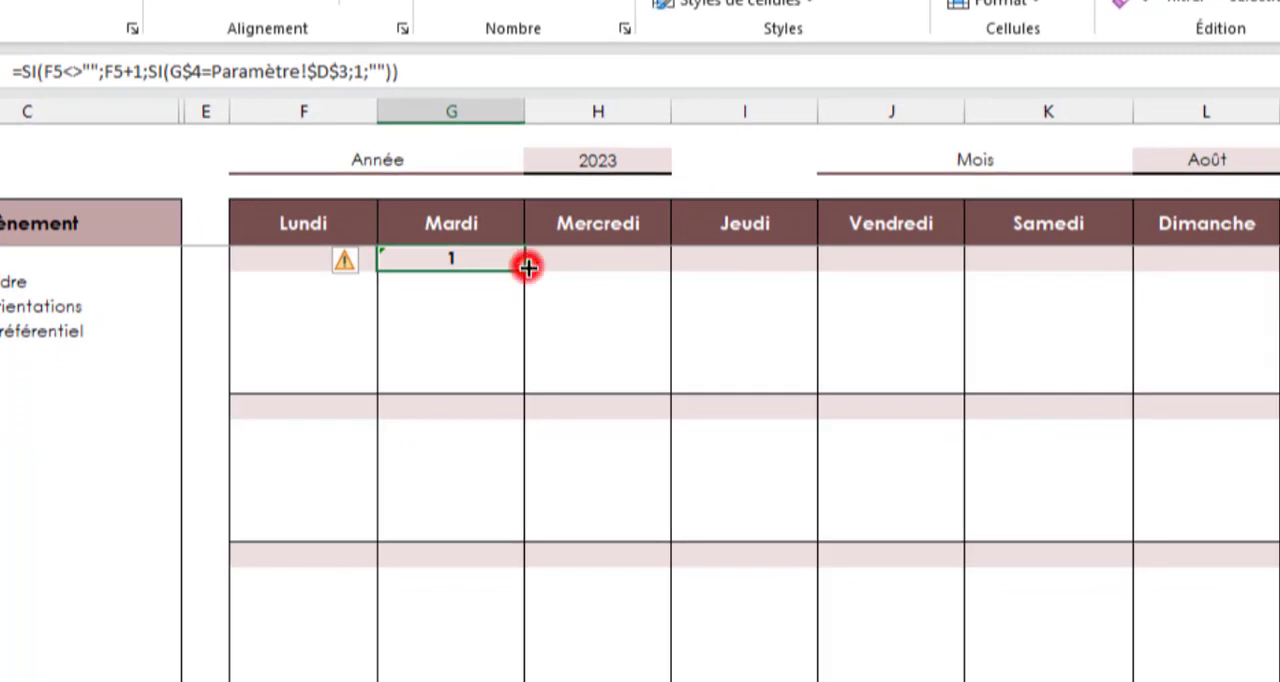
# Copy the G5 formula across the first day row through L5 and test it with Janvier and Février, ending on Août
pyautogui.moveTo(528, 267); pyautogui.dragTo(1214, 271)
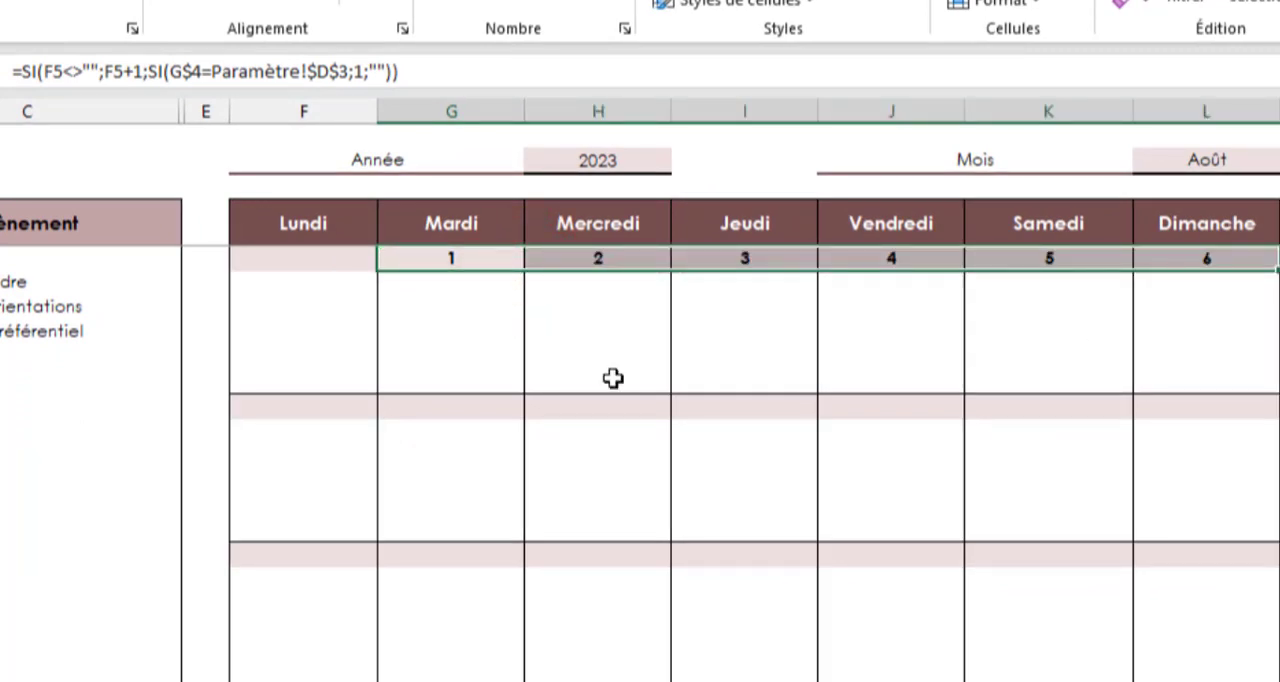
pyautogui.click(1195, 162)
pyautogui.click(1262, 162)
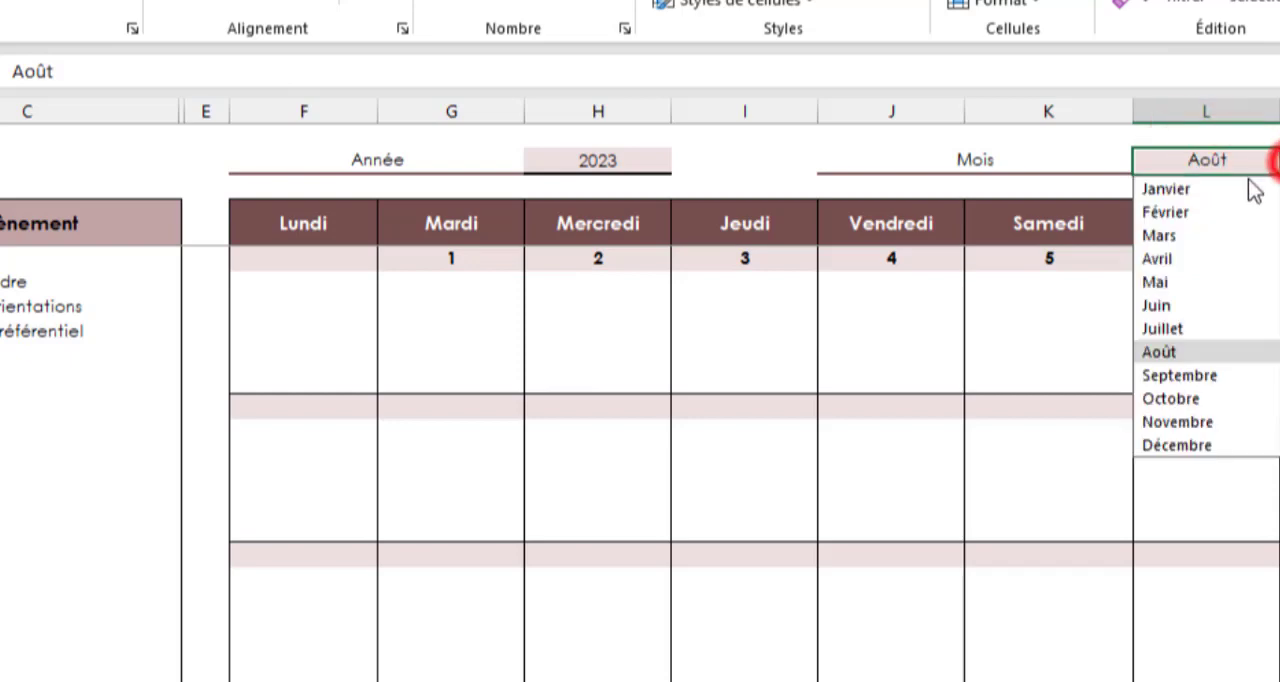
pyautogui.click(1201, 190)
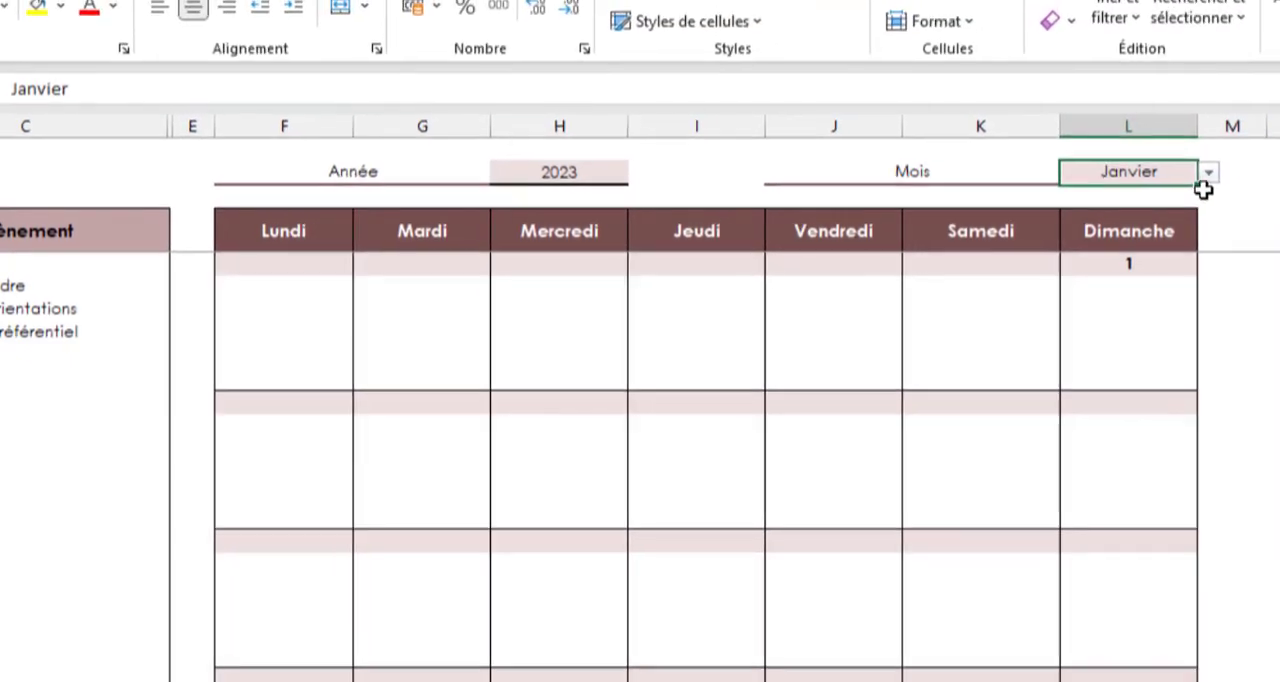
pyautogui.click(1201, 176)
pyautogui.click(1111, 219)
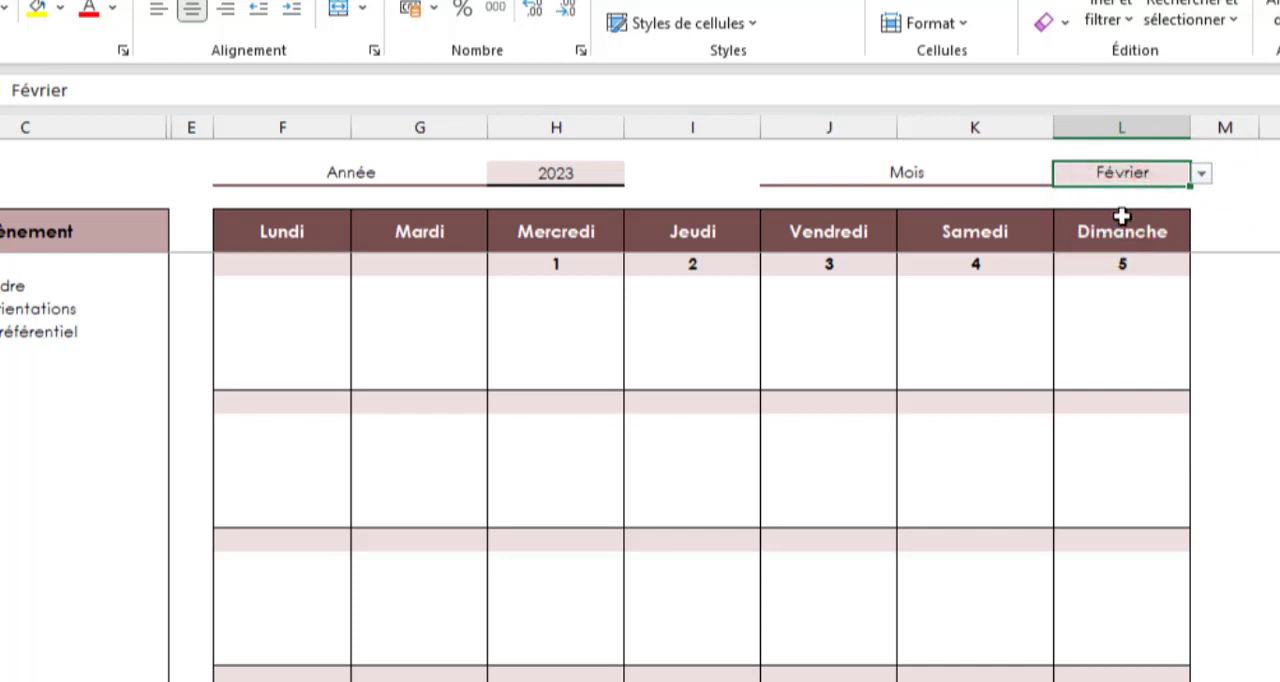
pyautogui.click(1201, 173)
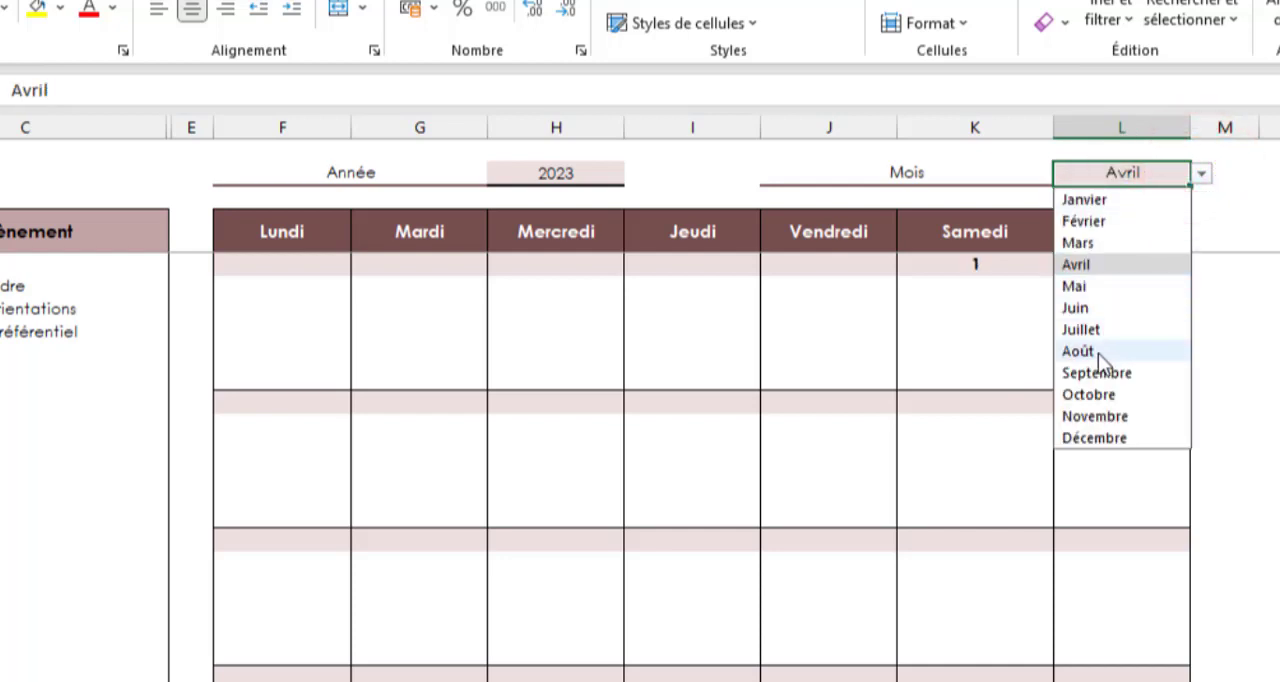
pyautogui.click(1072, 356)
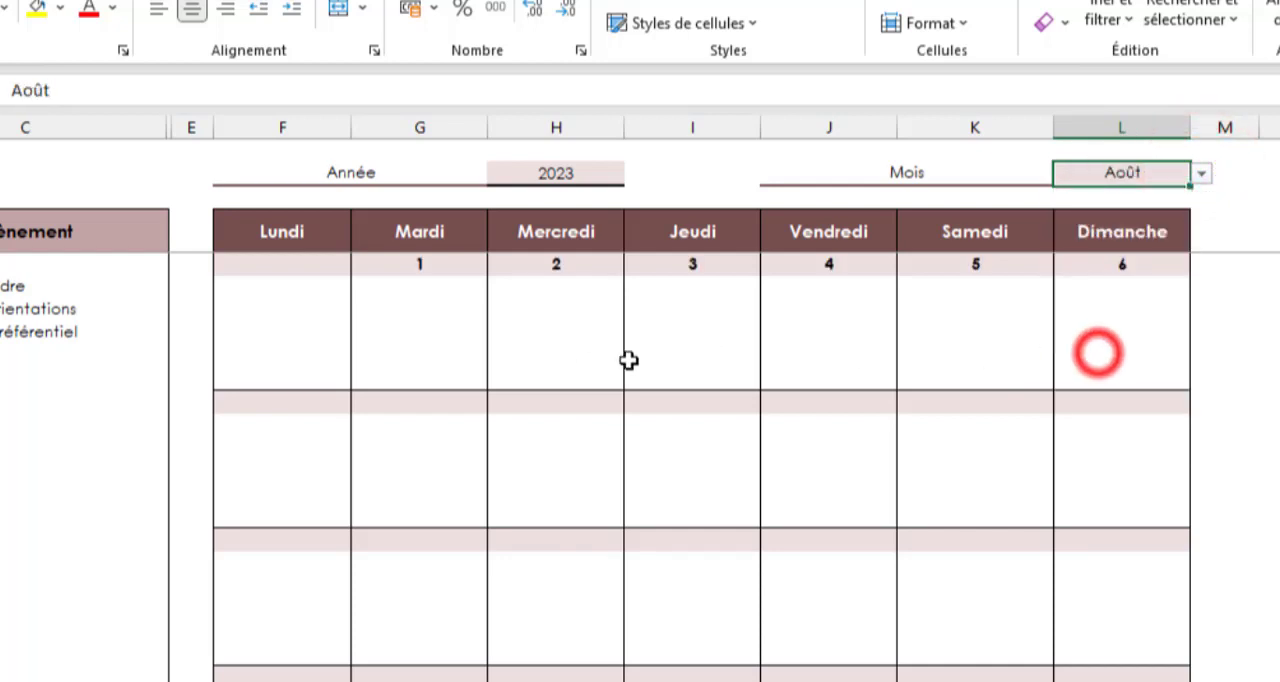
# Enter =L5+1 in the second week's Lundi day cell to continue from the first week's Dimanche
pyautogui.moveTo(300, 266); pyautogui.dragTo(1110, 270)
pyautogui.click(322, 403)
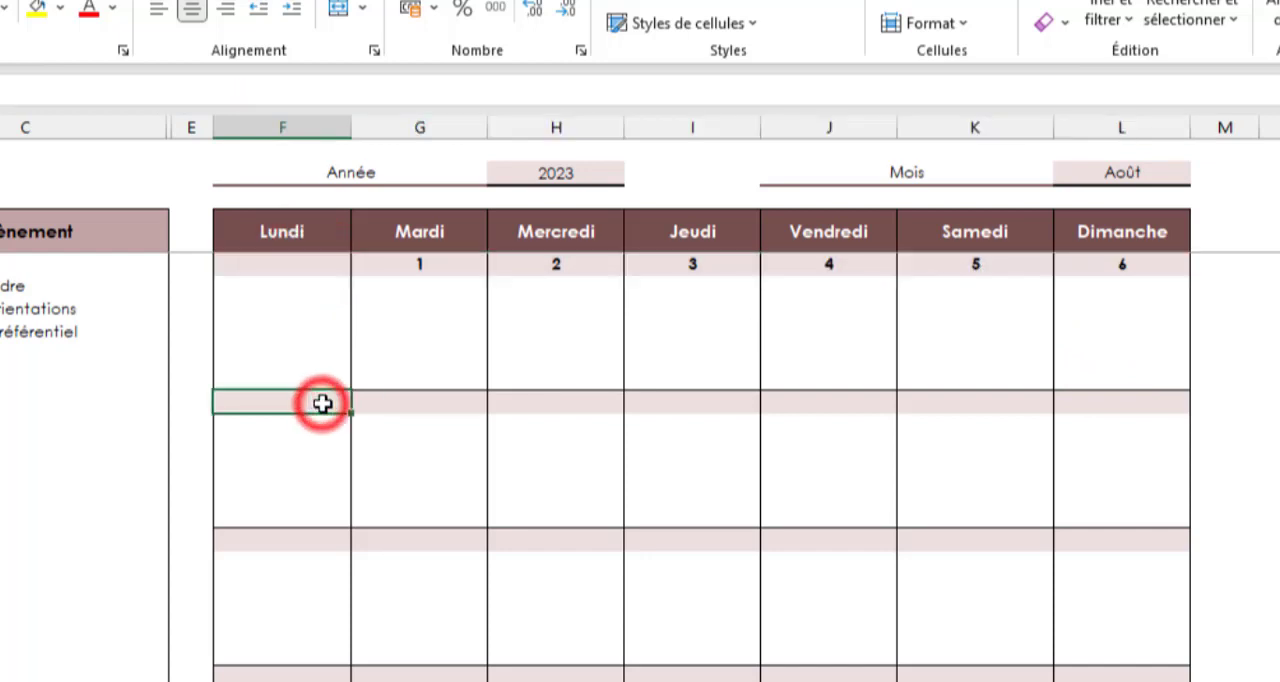
pyautogui.write('=')
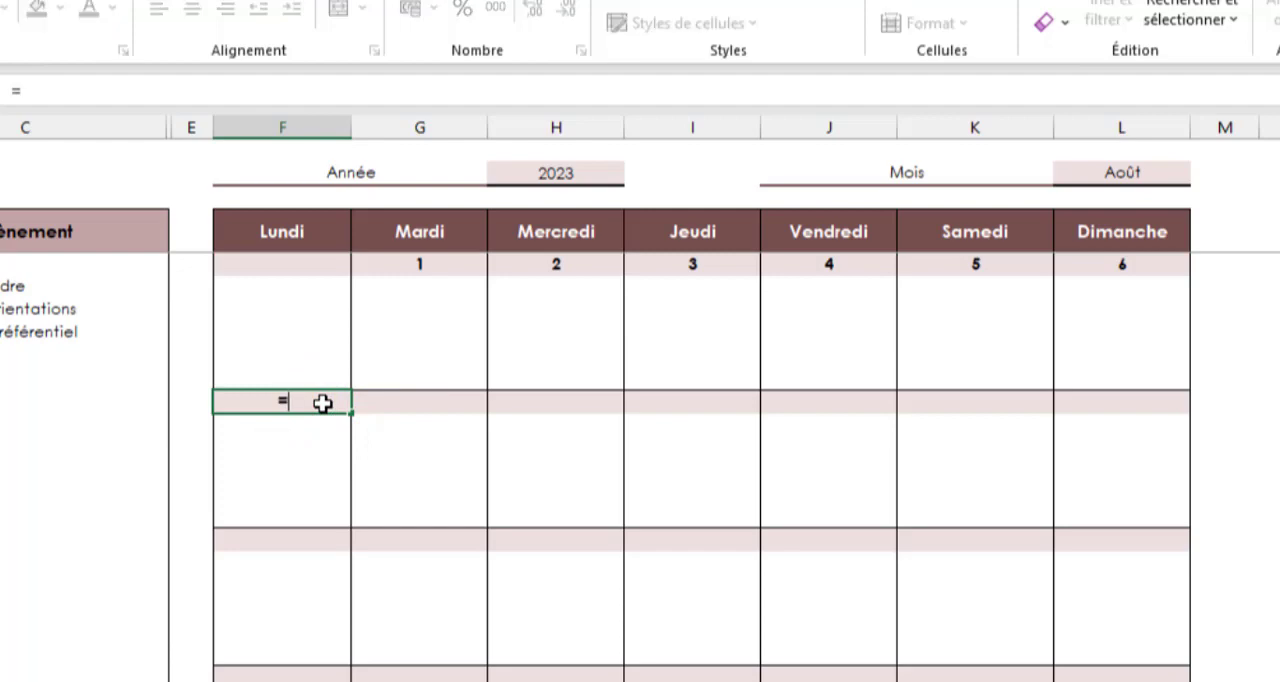
pyautogui.click(1119, 274)
pyautogui.write('+1')
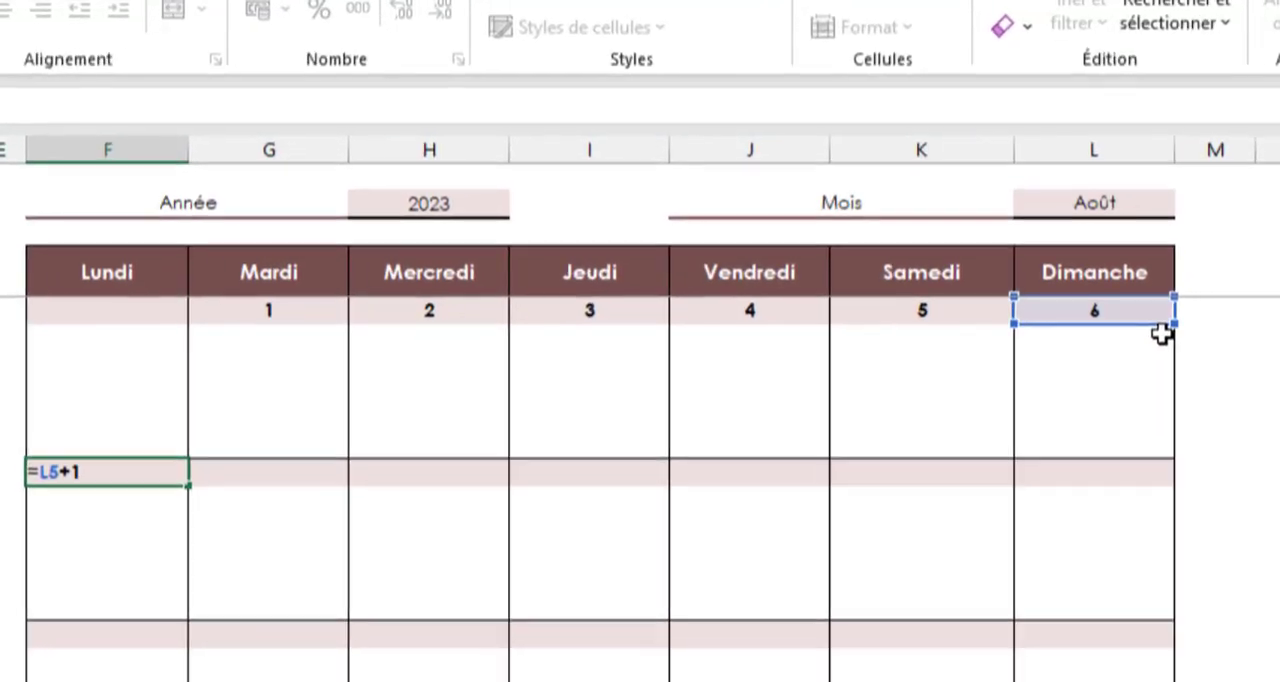
pyautogui.press('Return')
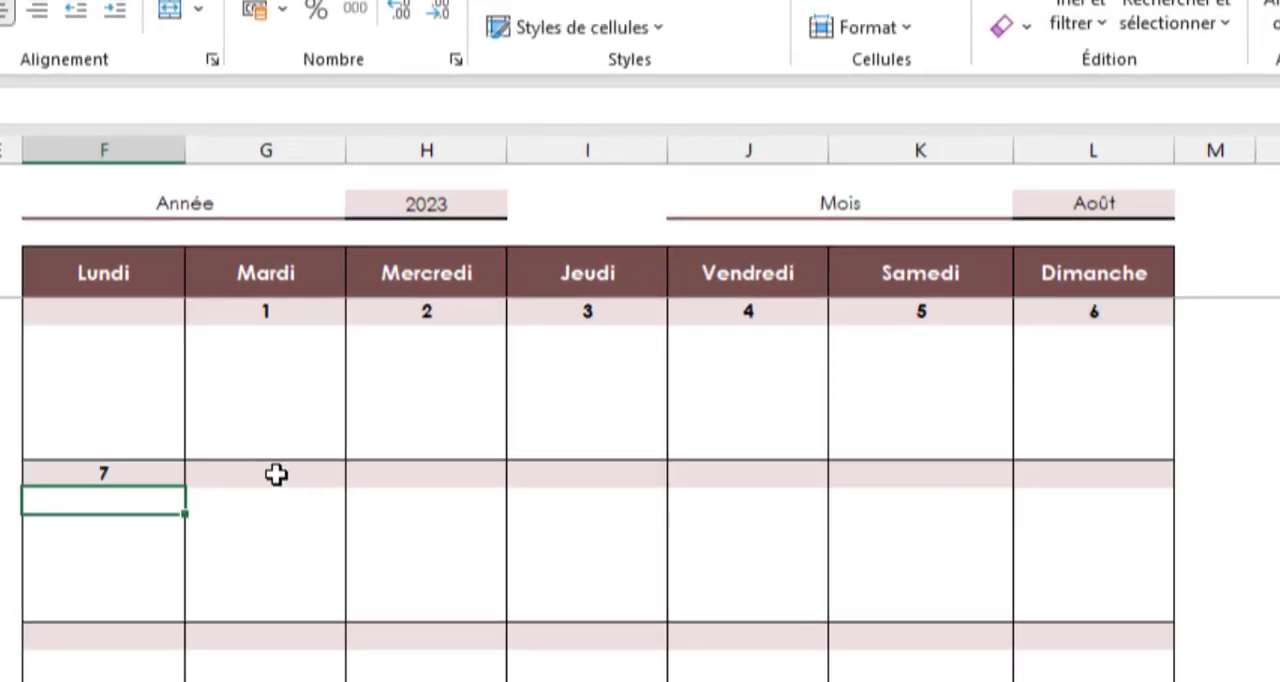
# Set the second week's Mardi cell to the Lundi cell plus 1 and copy that formula across through Dimanche
pyautogui.click(276, 474)
pyautogui.write('=')
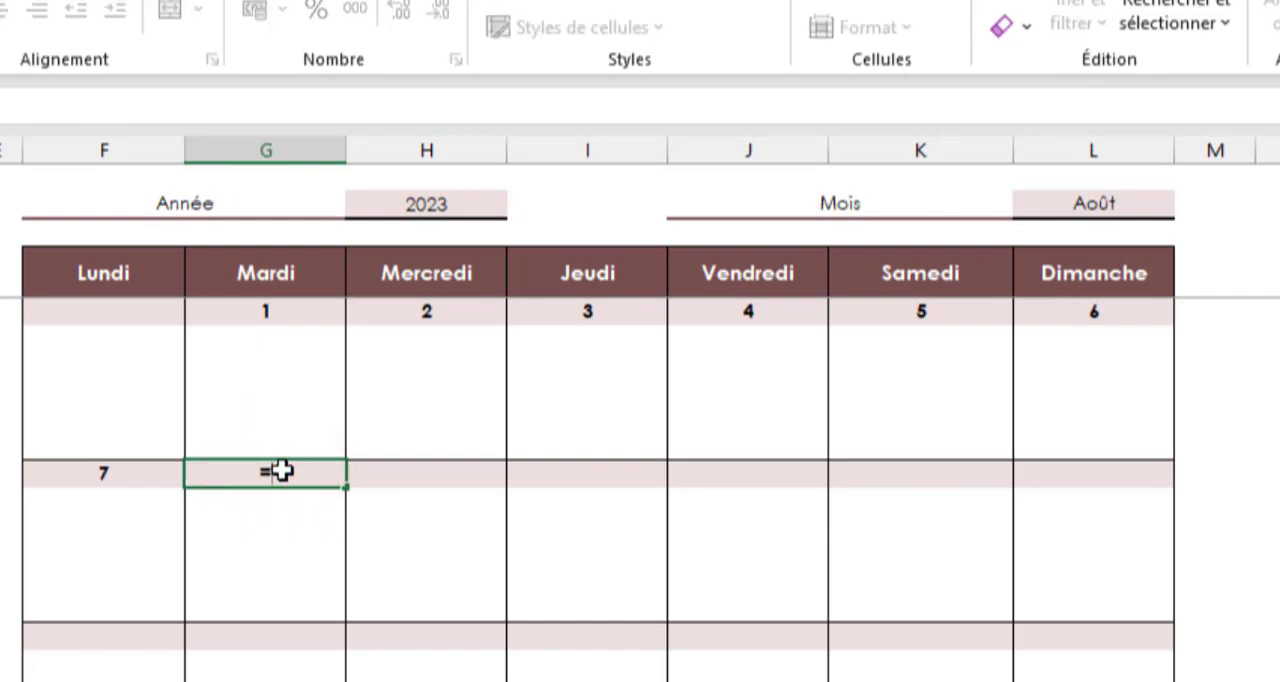
pyautogui.click(124, 473)
pyautogui.write('+1')
pyautogui.hotkey('ctrl', 'Return')
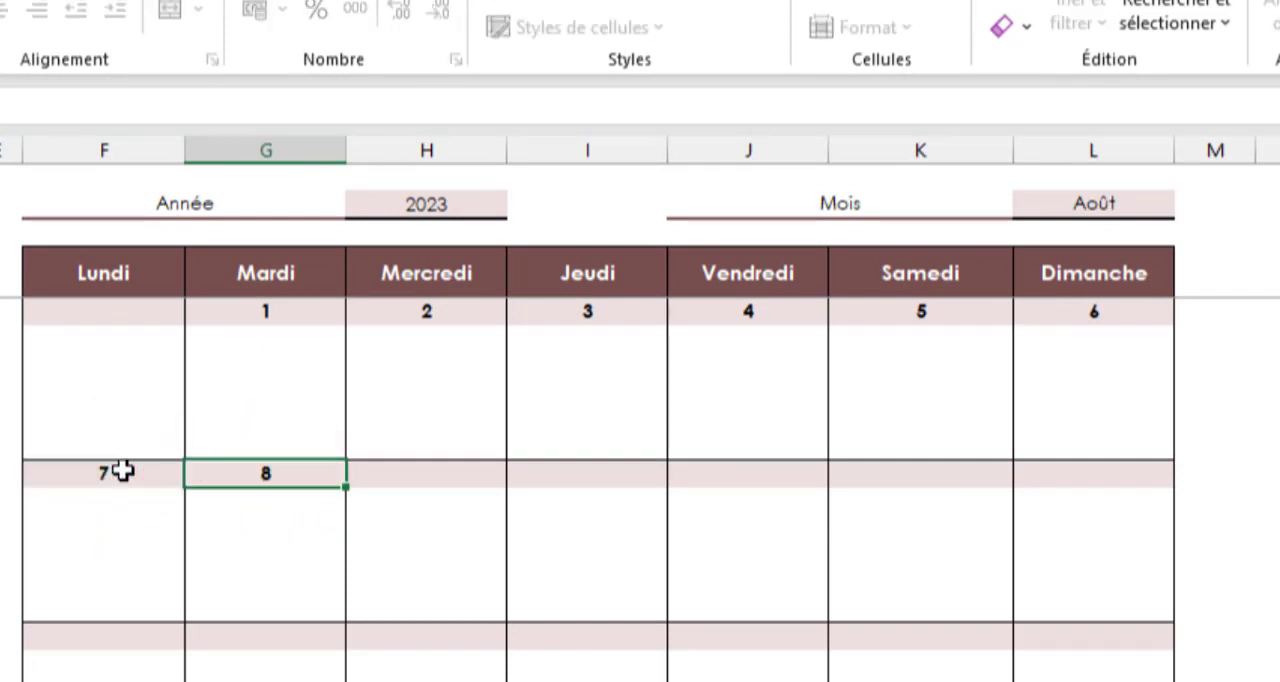
pyautogui.moveTo(349, 493); pyautogui.dragTo(1131, 491)
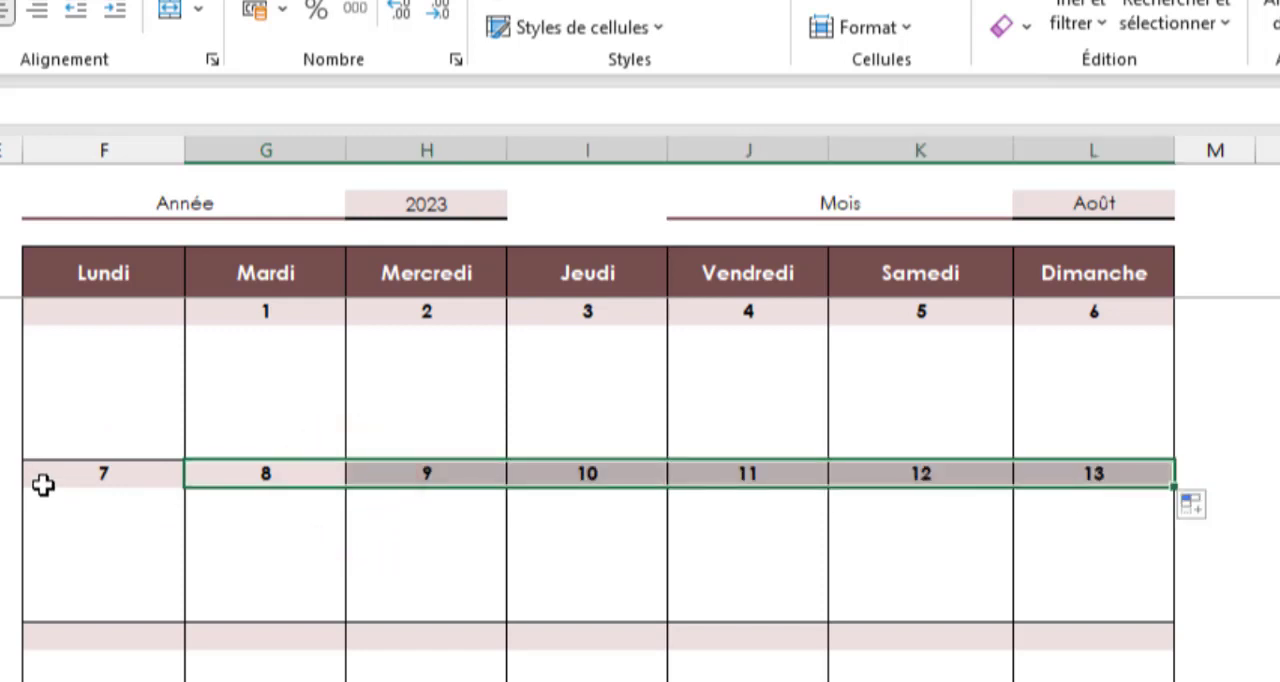
# Copy the second week's day formulas from Lundi to Dimanche into the third and fourth week day rows
pyautogui.moveTo(43, 484); pyautogui.dragTo(1055, 468)
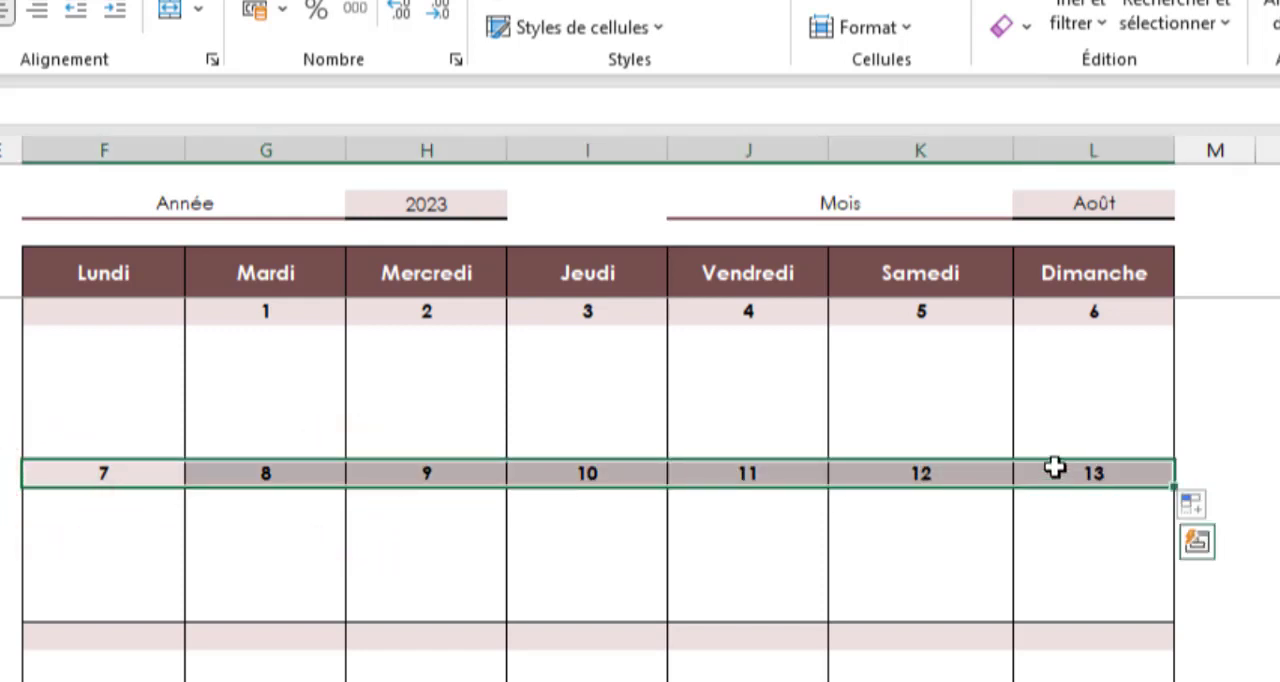
pyautogui.hotkey('ctrl', 'c')
pyautogui.click(109, 635)
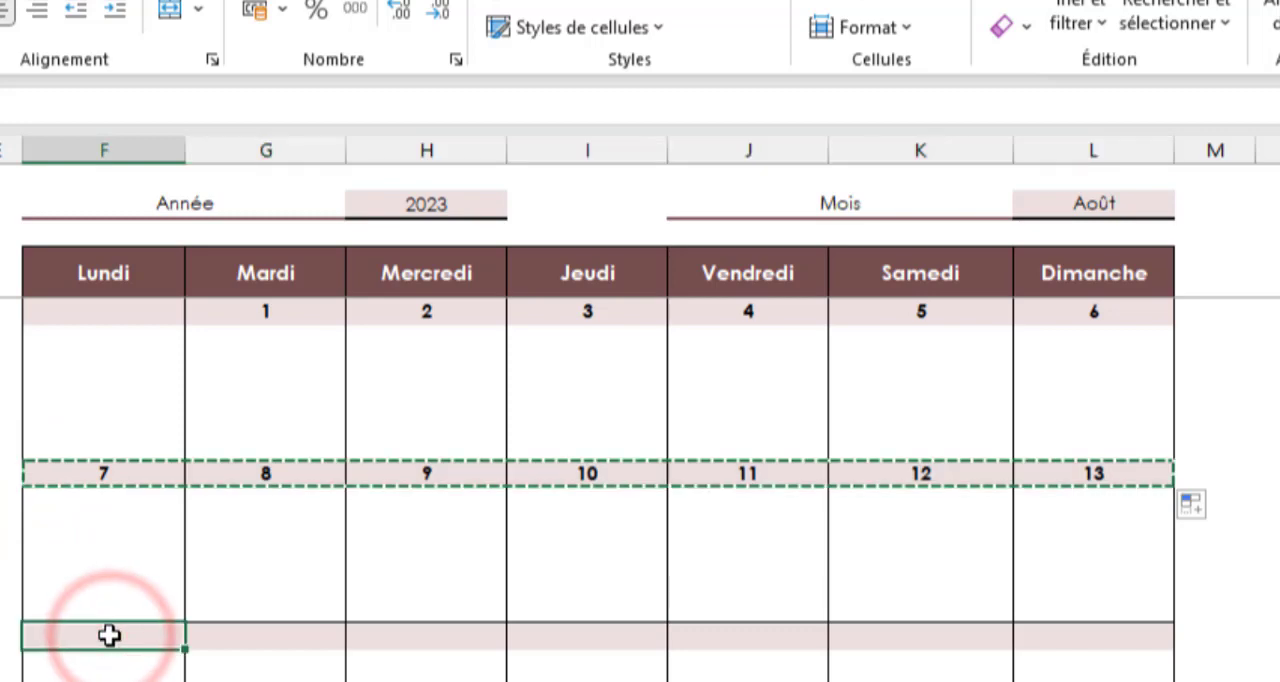
pyautogui.hotkey('ctrl', 'v')
pyautogui.click(73, 650)
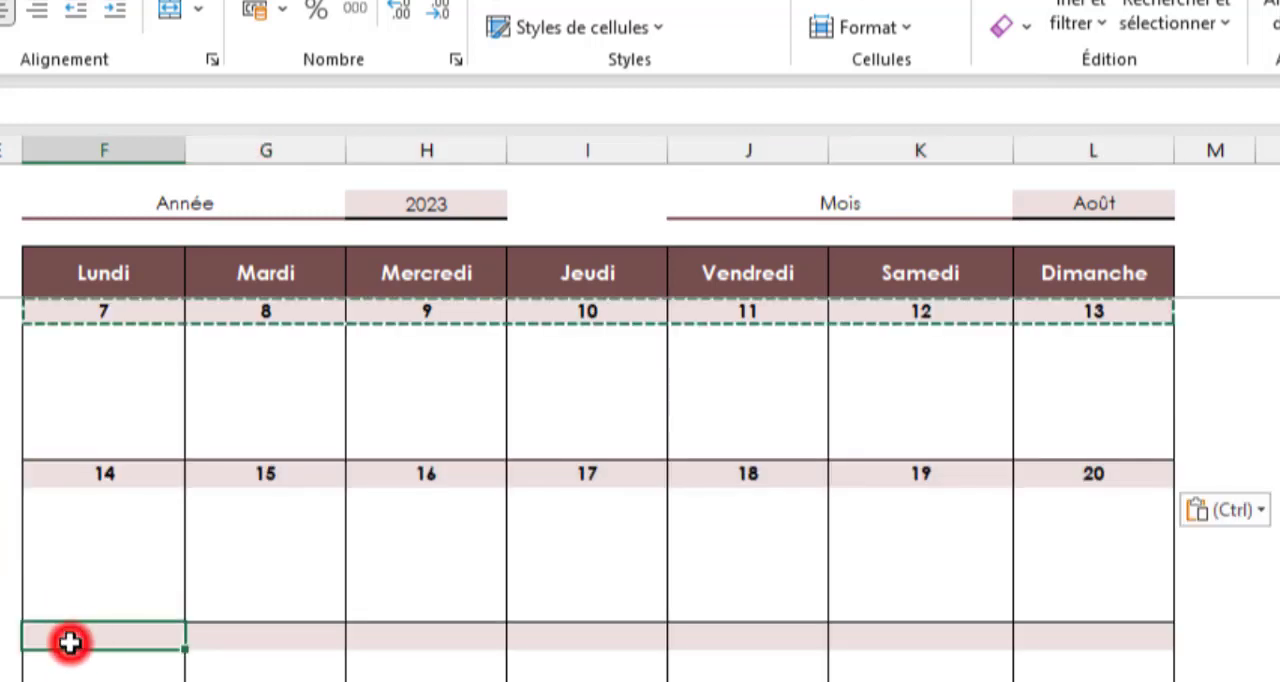
pyautogui.hotkey('ctrl', 'v')
# Paste the same weekly day formulas into the fifth and sixth week day rows
pyautogui.scroll(-1, 90, 650)
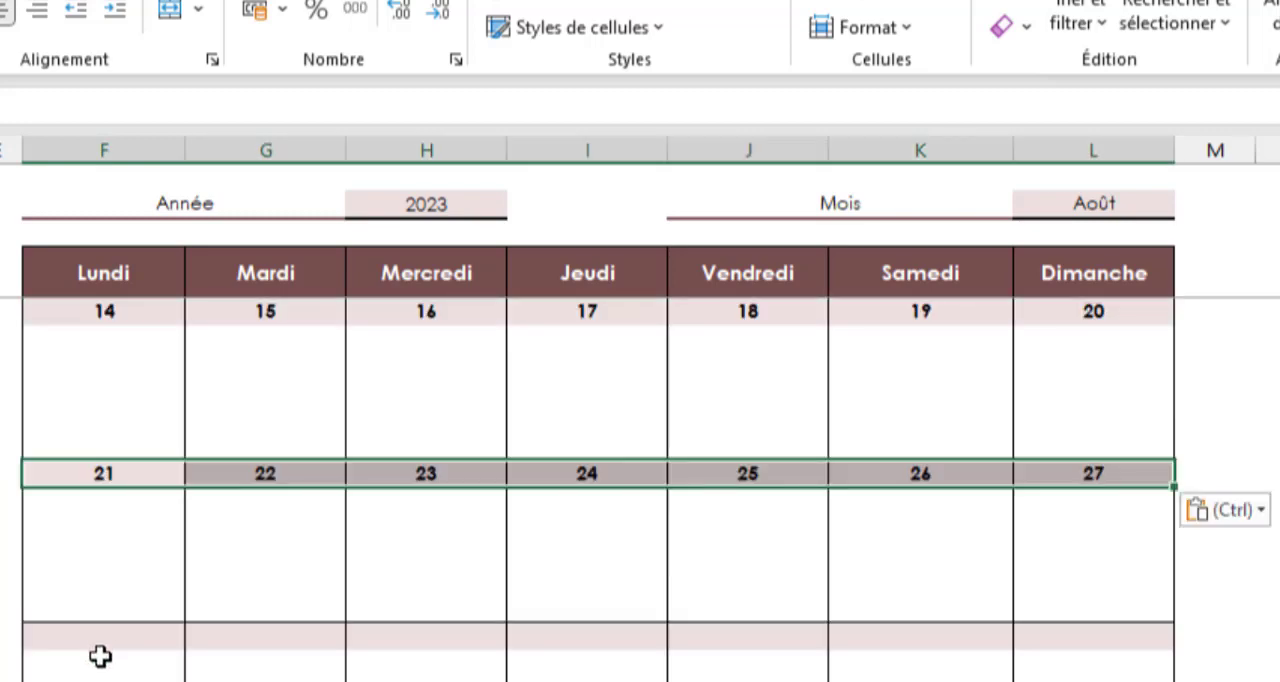
pyautogui.click(100, 642)
pyautogui.hotkey('ctrl', 'v')
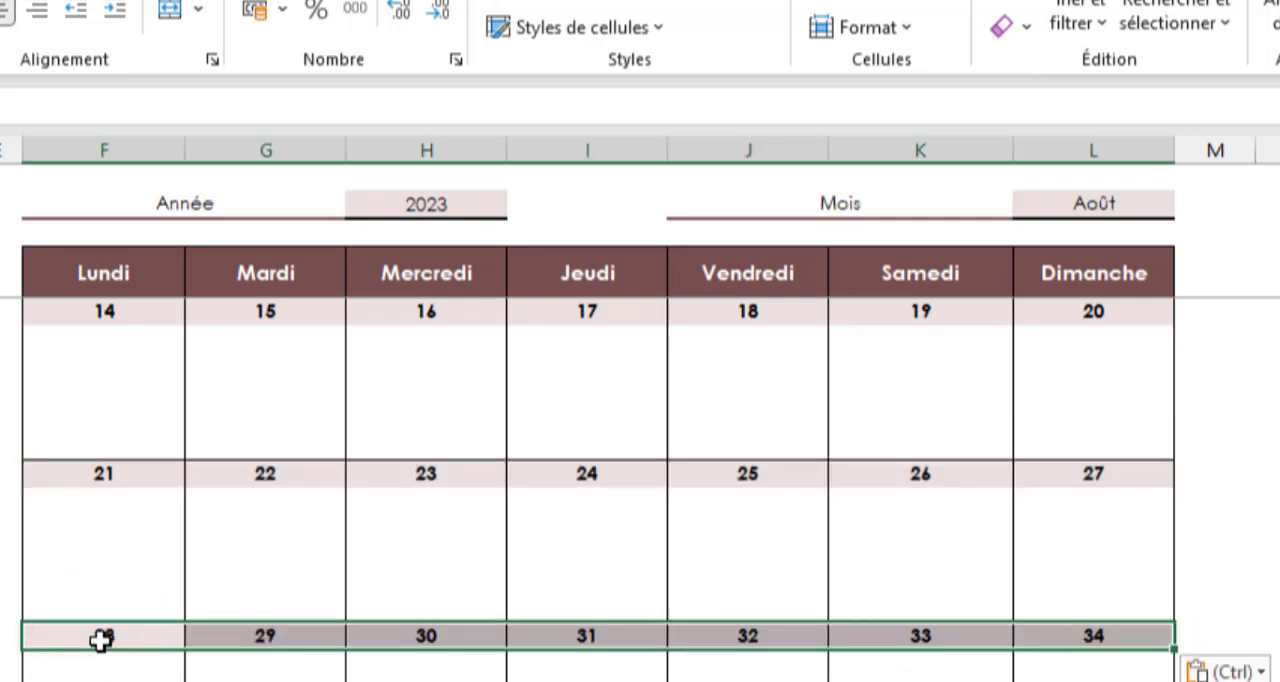
pyautogui.scroll(-1, 100, 642)
pyautogui.click(95, 681)
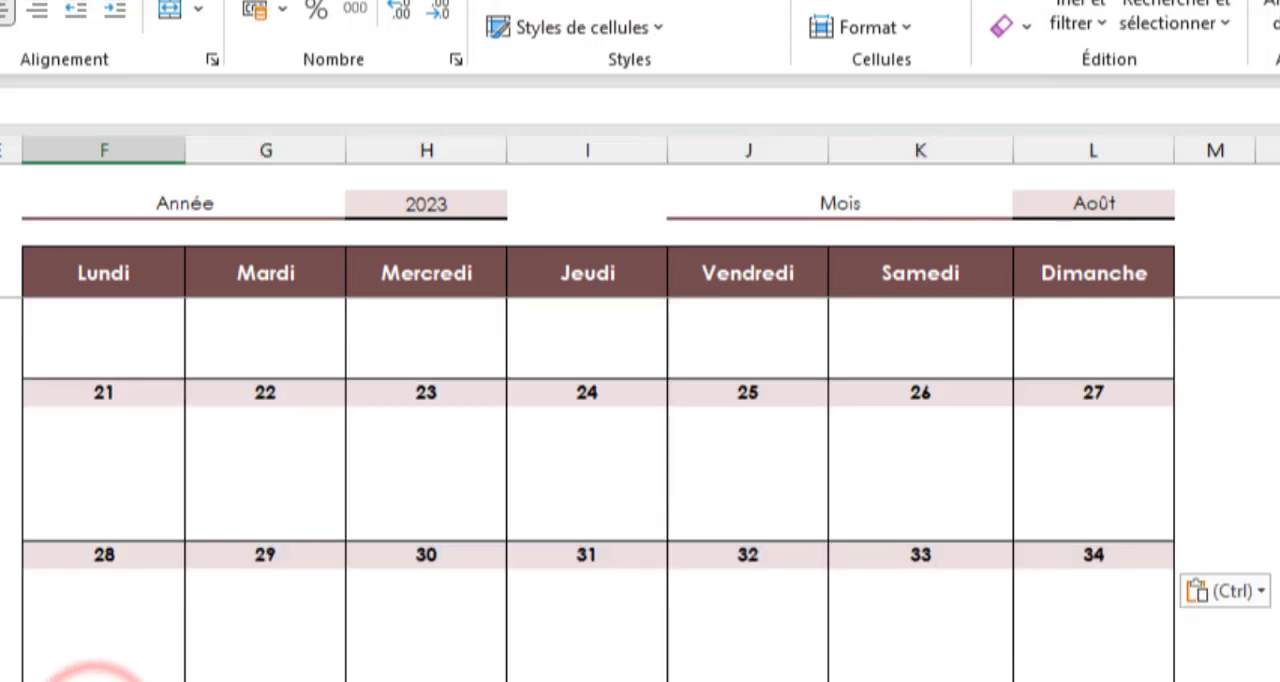
pyautogui.hotkey('ctrl', 'v')
pyautogui.scroll(-1, 95, 681)
pyautogui.scroll(-1, 640, 476)
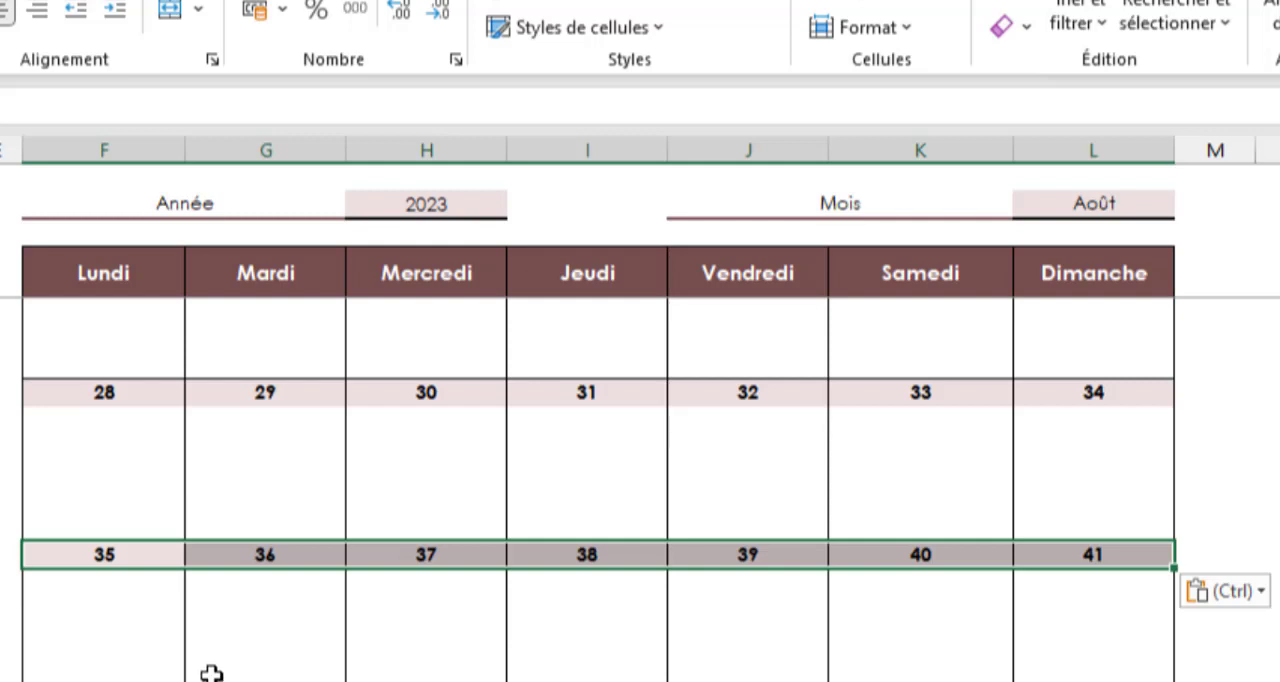
# Check the day numbering of all weeks with the months Janvier, Février and Mars, ending on Août
pyautogui.scroll(7, 211, 676)
pyautogui.click(1158, 206)
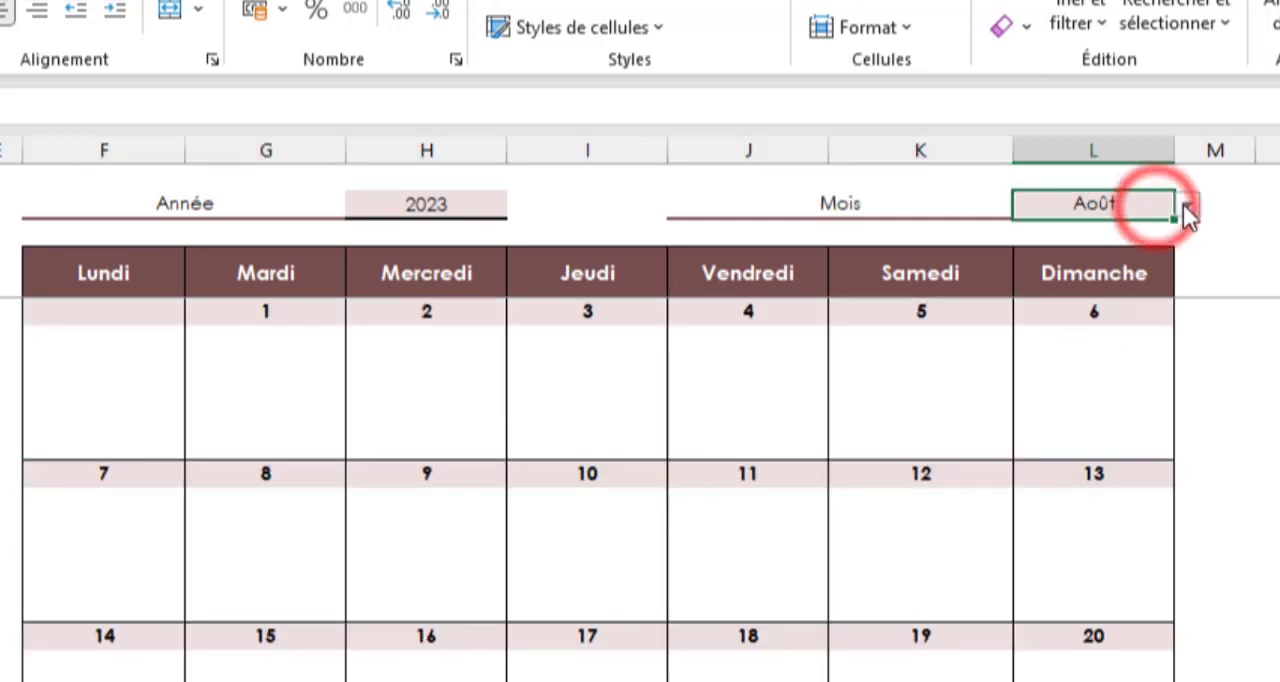
pyautogui.click(1184, 206)
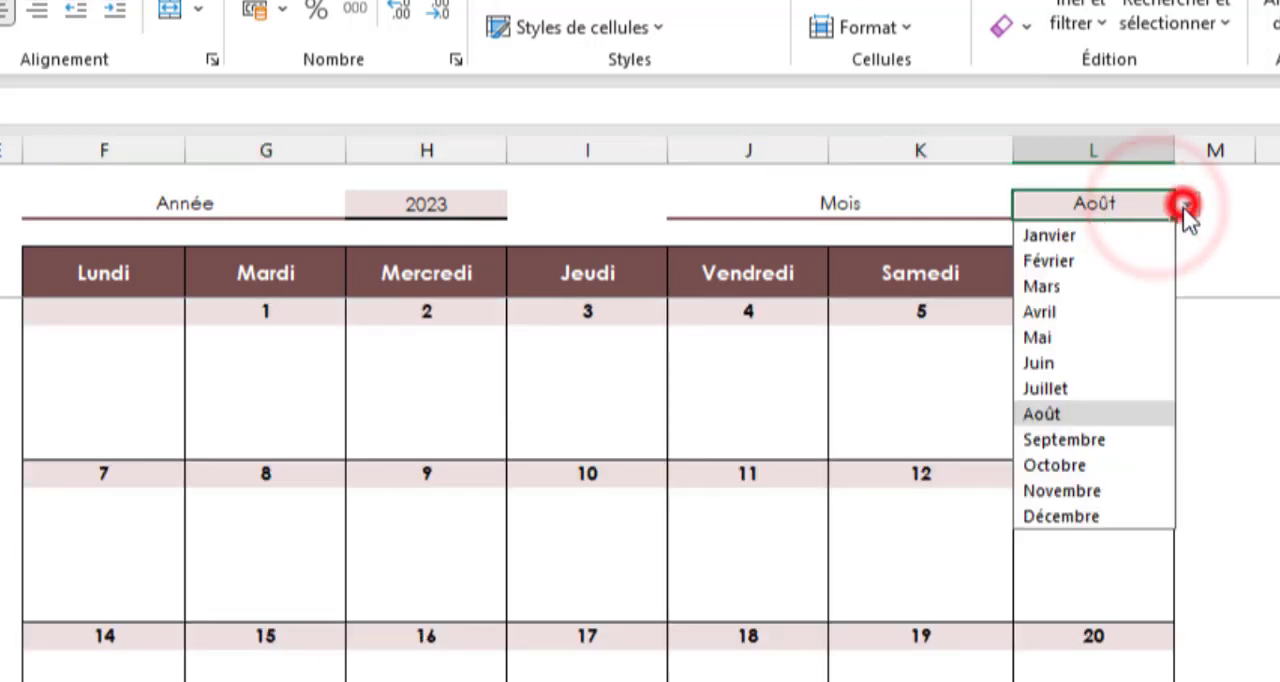
pyautogui.click(1096, 235)
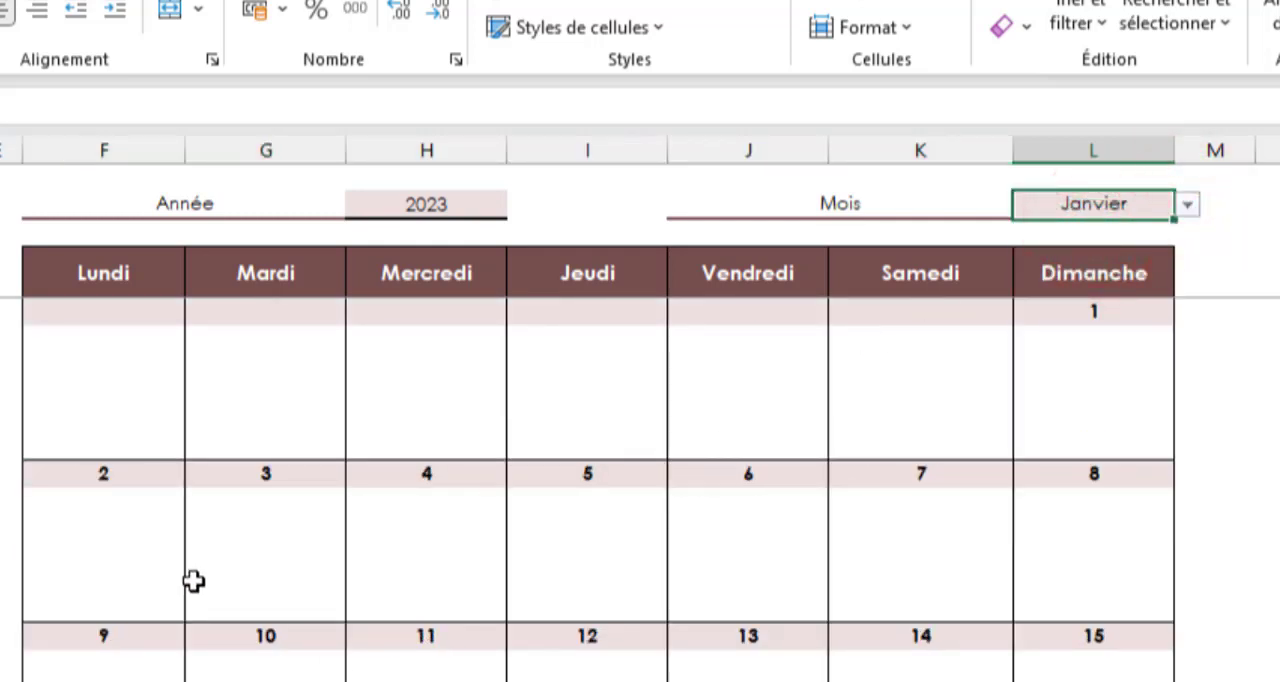
pyautogui.click(1187, 206)
pyautogui.click(1042, 259)
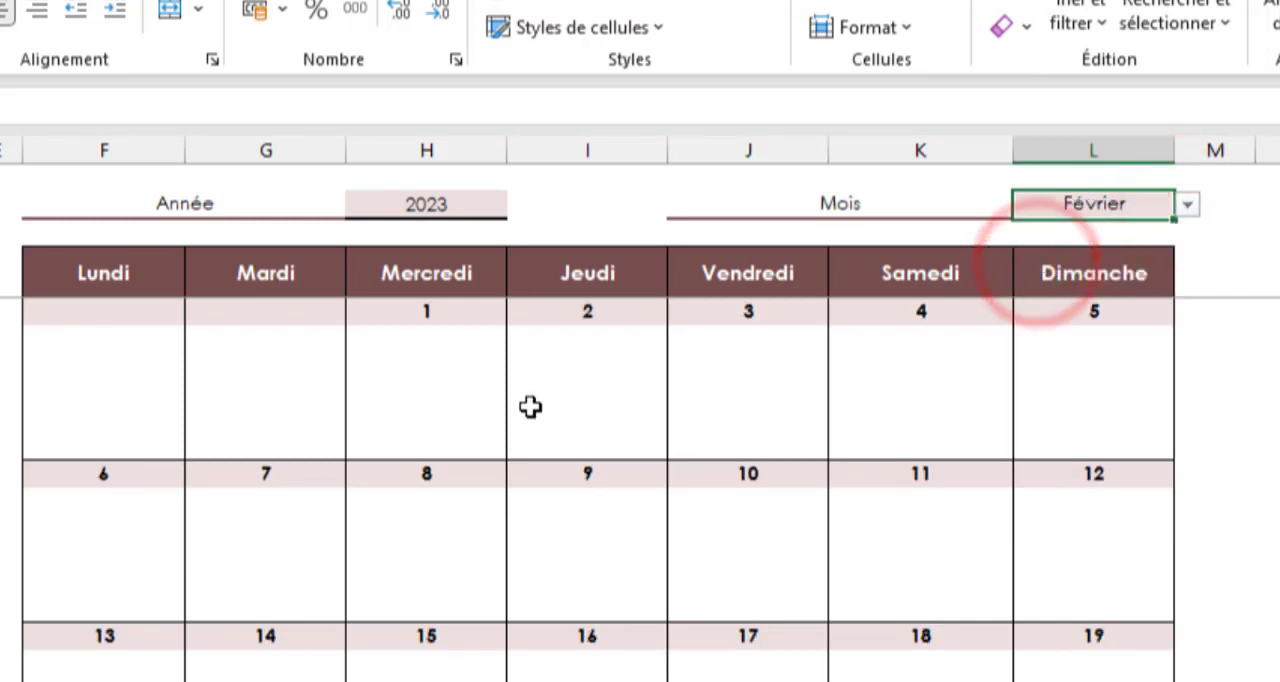
pyautogui.click(1188, 204)
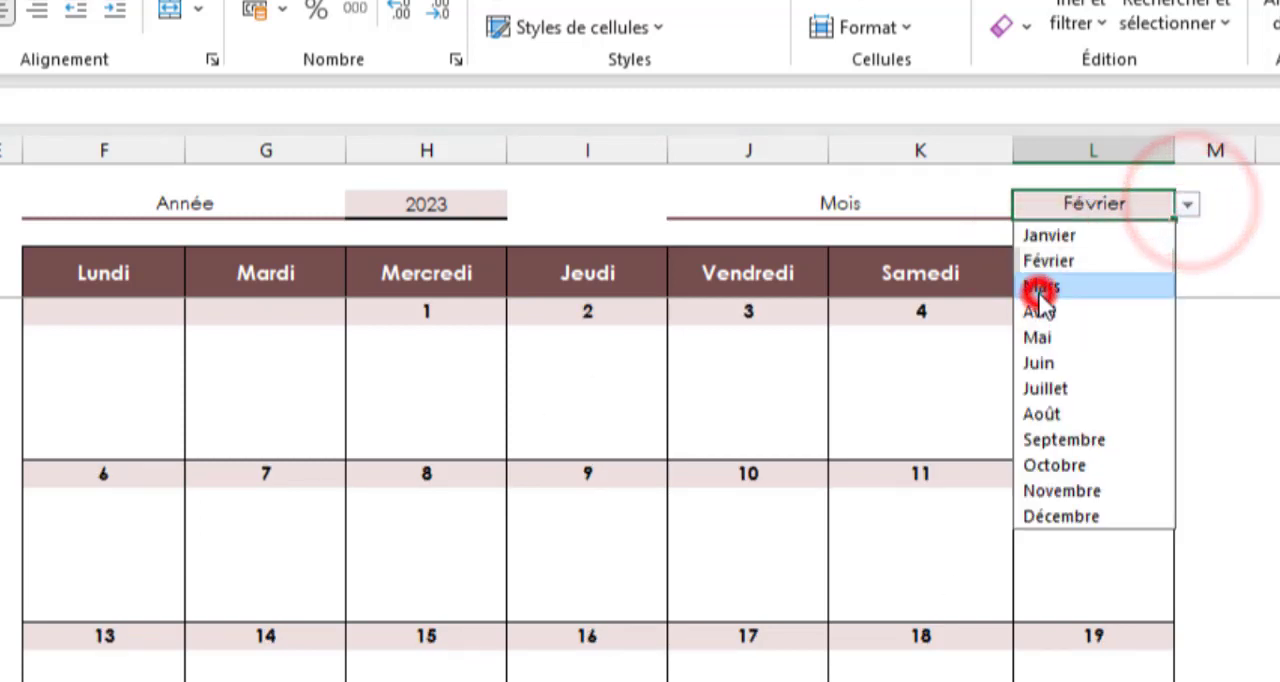
pyautogui.click(1039, 290)
pyautogui.click(1187, 205)
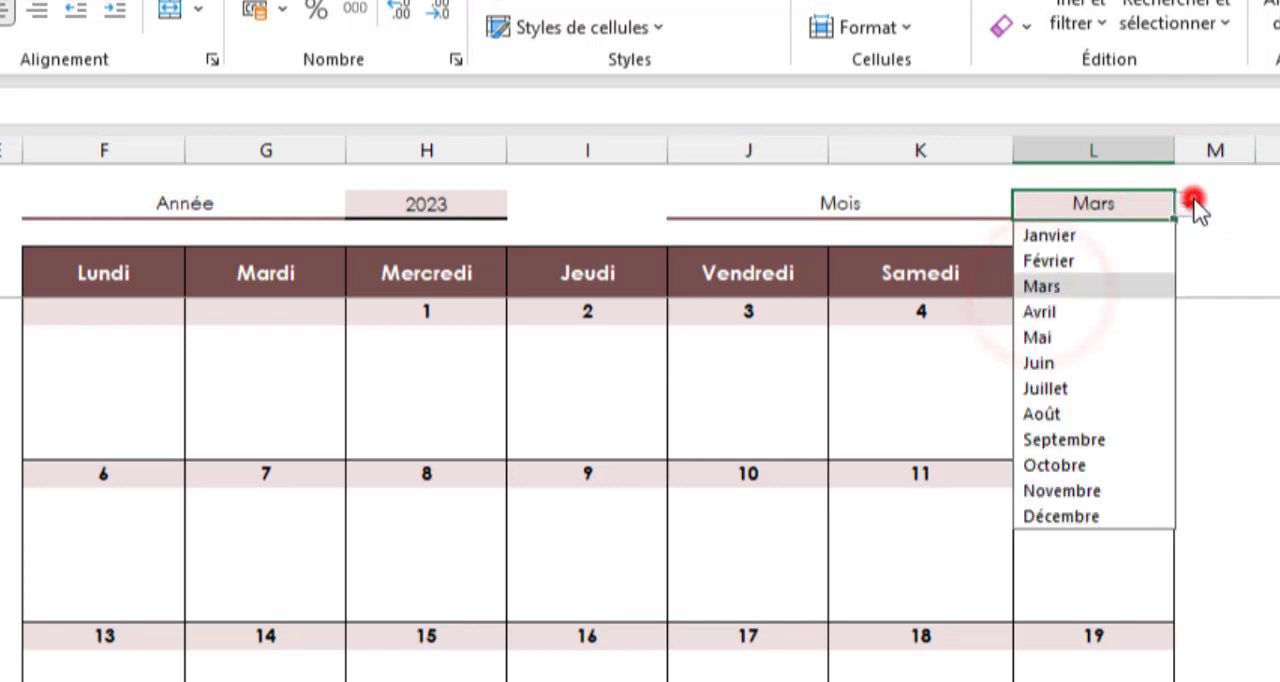
pyautogui.click(1050, 413)
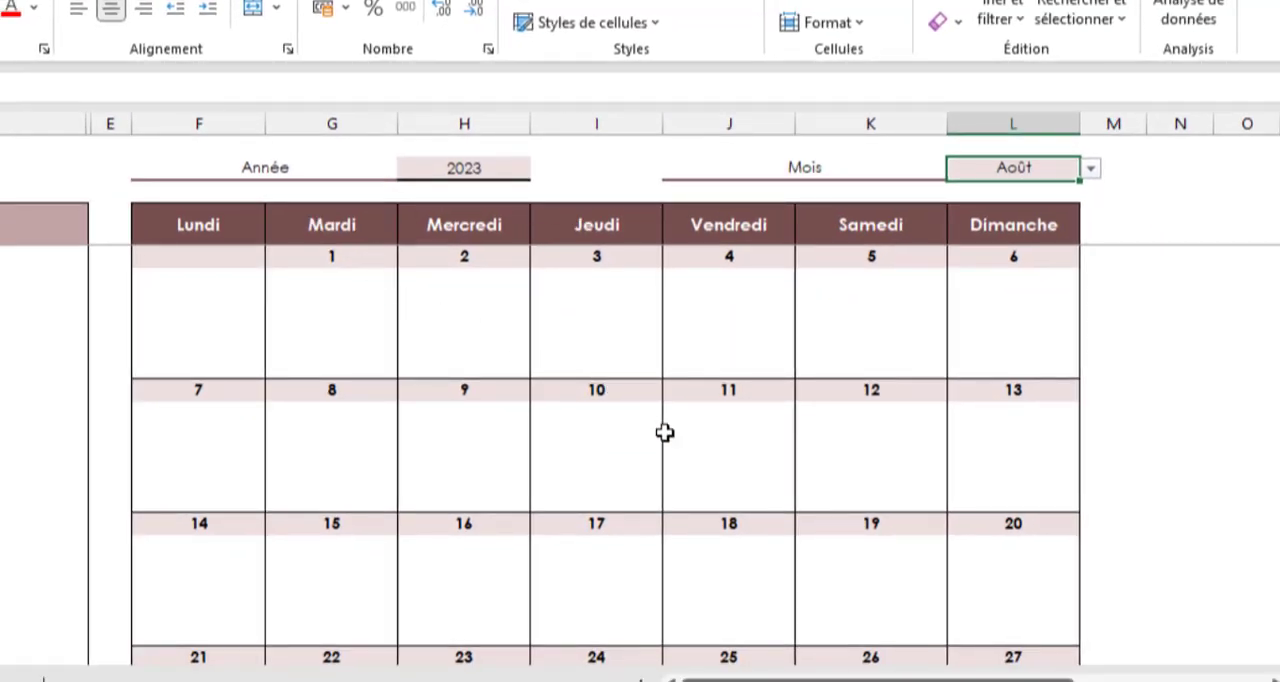
# Compare the last weeks of Août with the system calendar and examine the day cells beyond the month's end
pyautogui.scroll(-3, 665, 432)
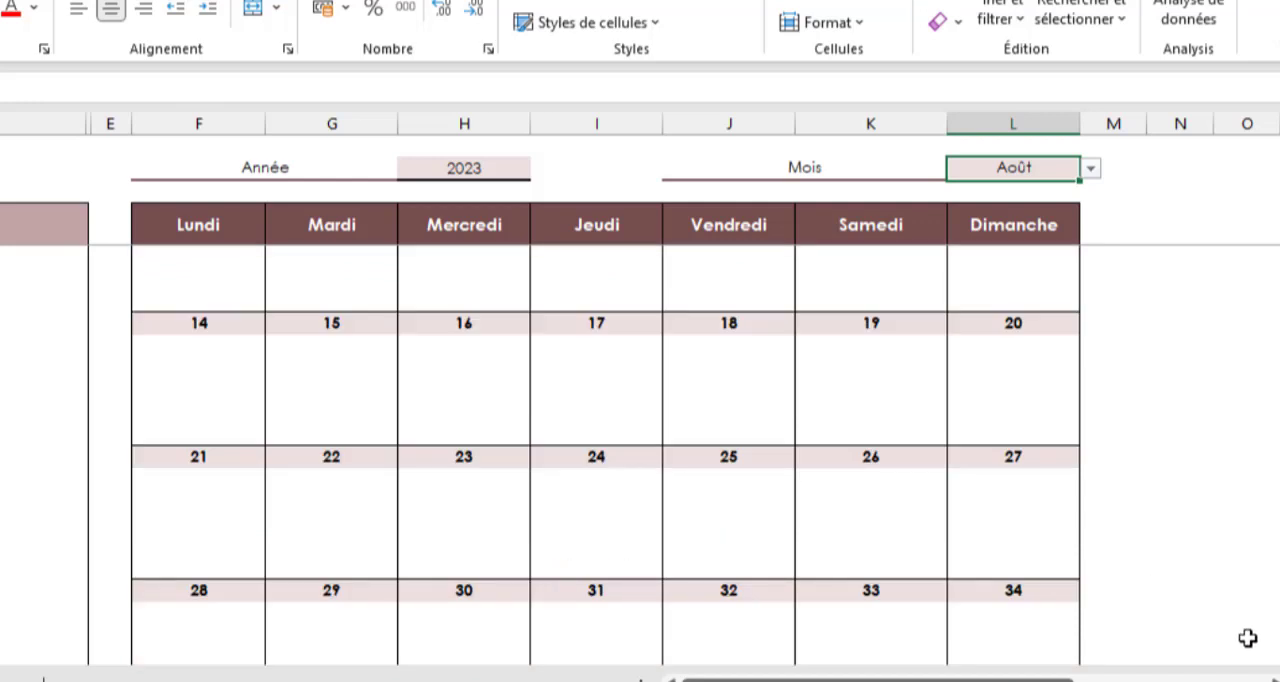
pyautogui.press('super+n')
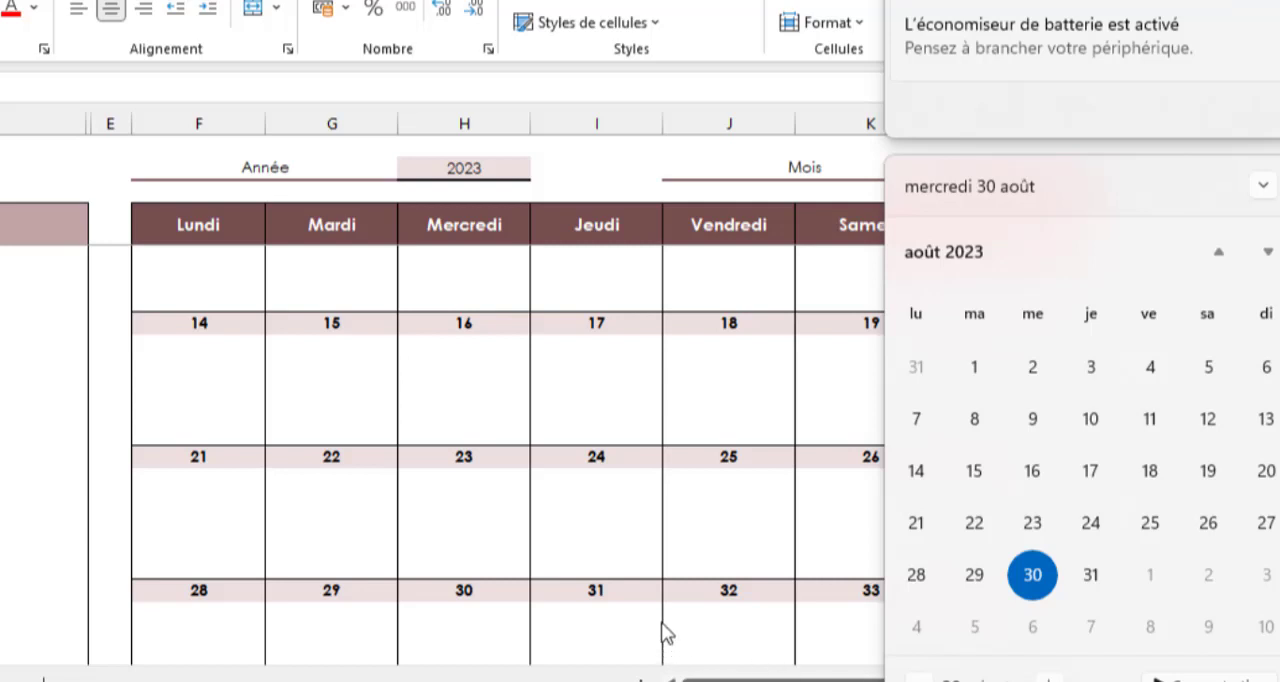
pyautogui.click(692, 576)
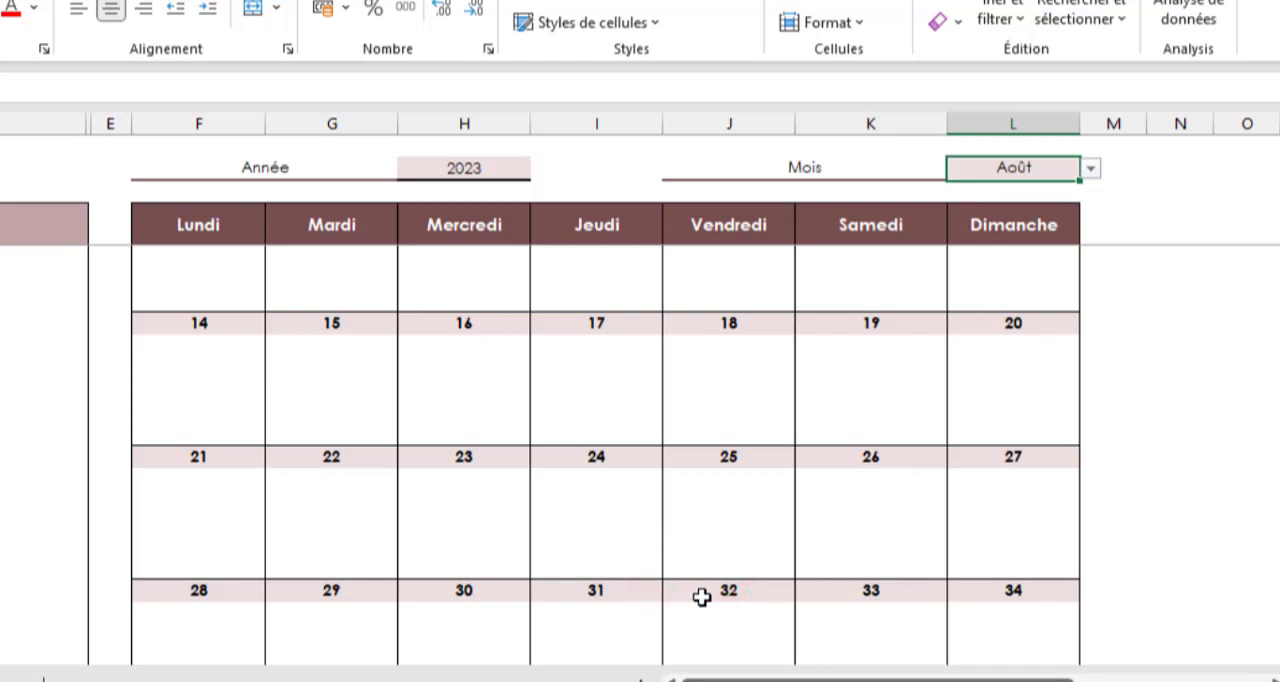
pyautogui.click(702, 596)
pyautogui.click(891, 597)
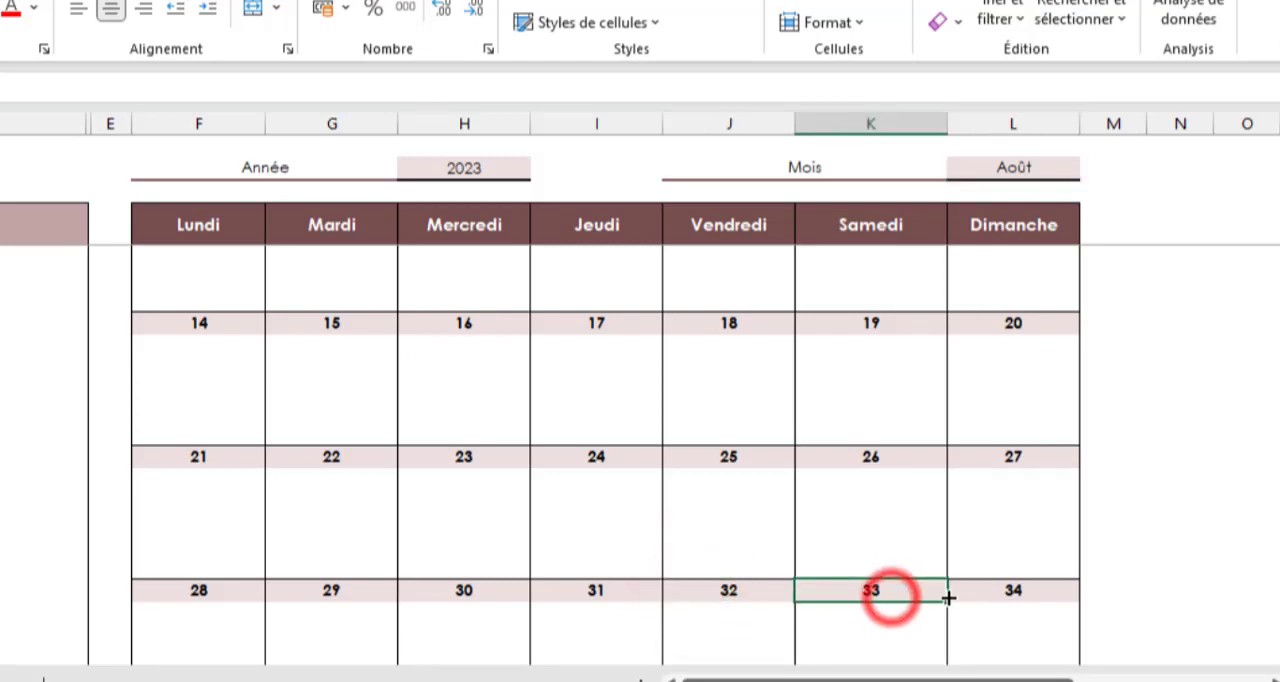
pyautogui.click(990, 599)
pyautogui.scroll(-1, 950, 599)
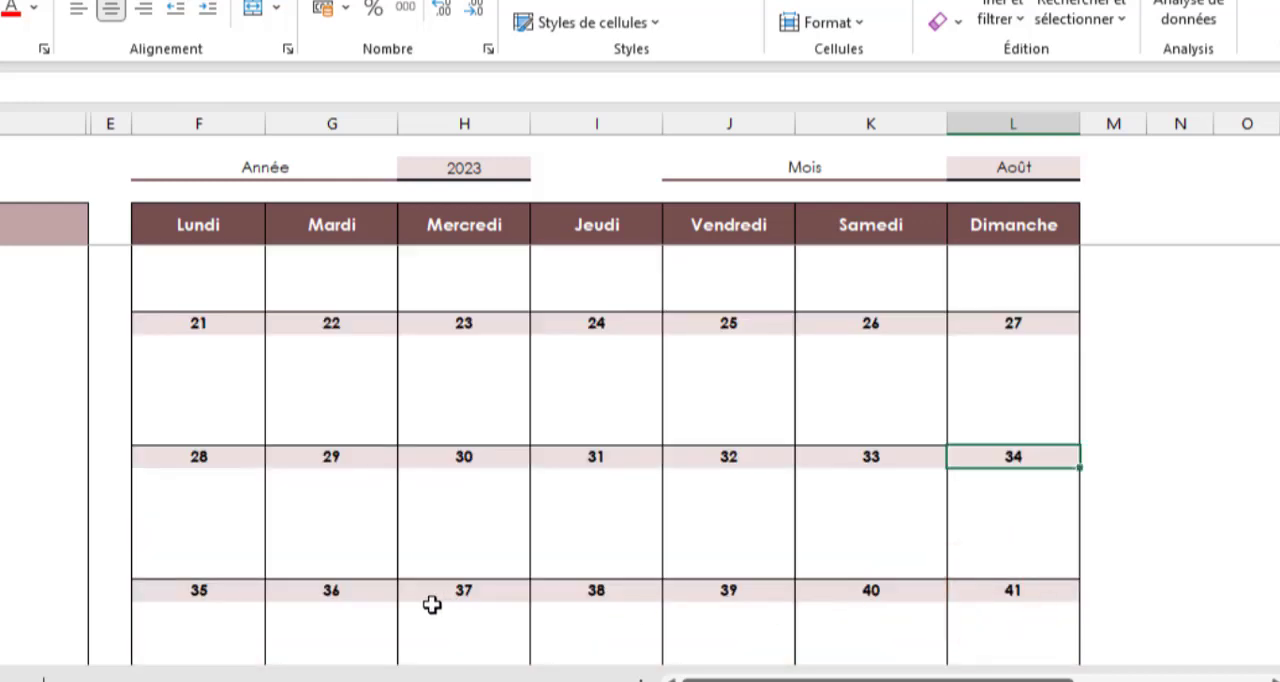
pyautogui.scroll(1, 826, 585)
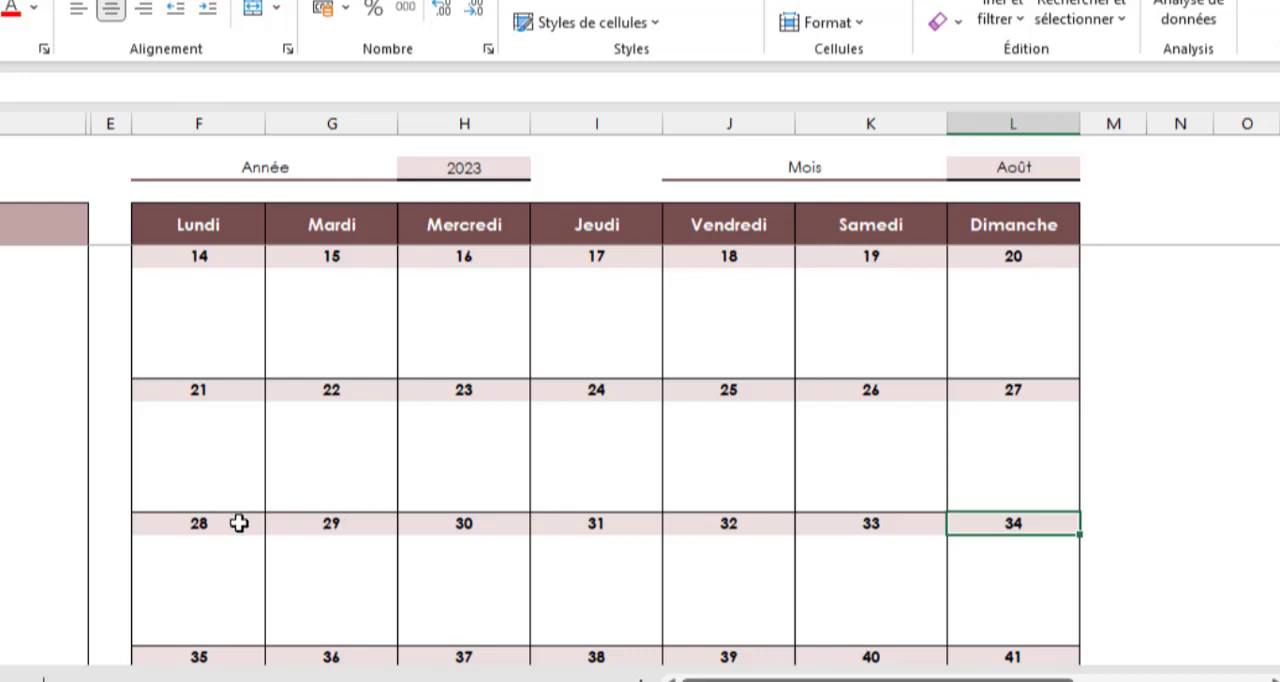
pyautogui.scroll(1, 240, 520)
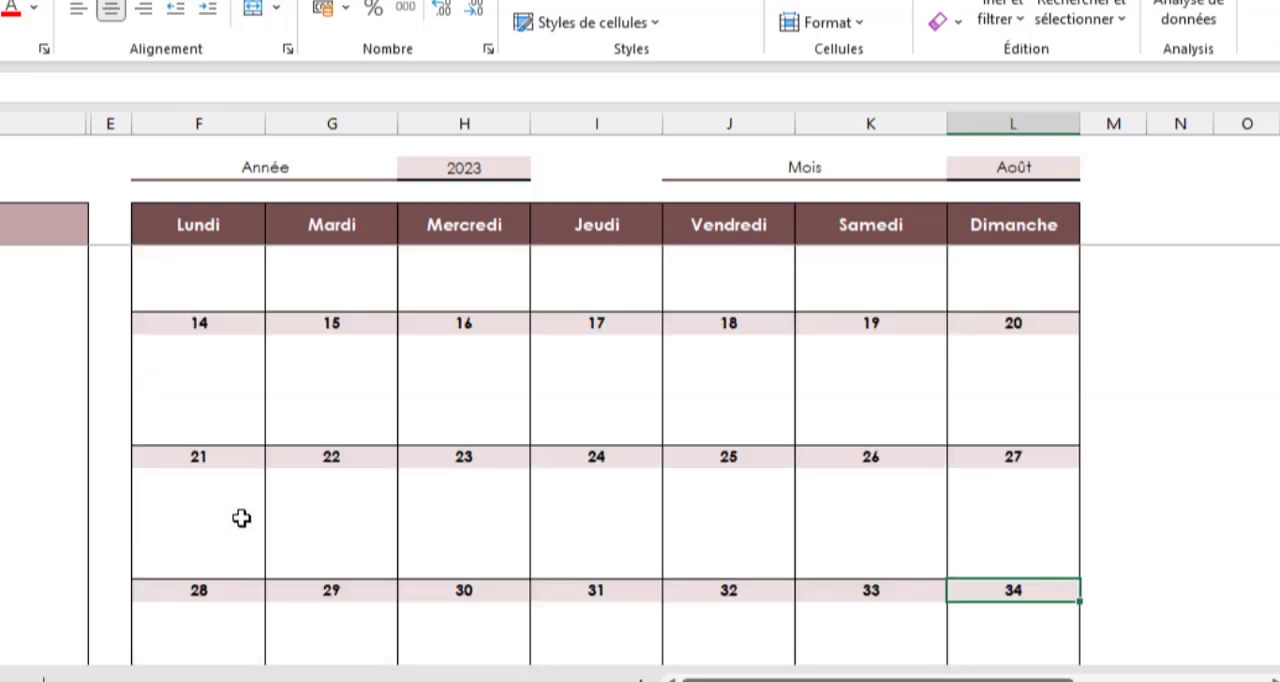
# Start rewriting the fourth week's Lundi formula in F23 as an SI with an OU test whose first condition is L17=""
pyautogui.click(224, 467)
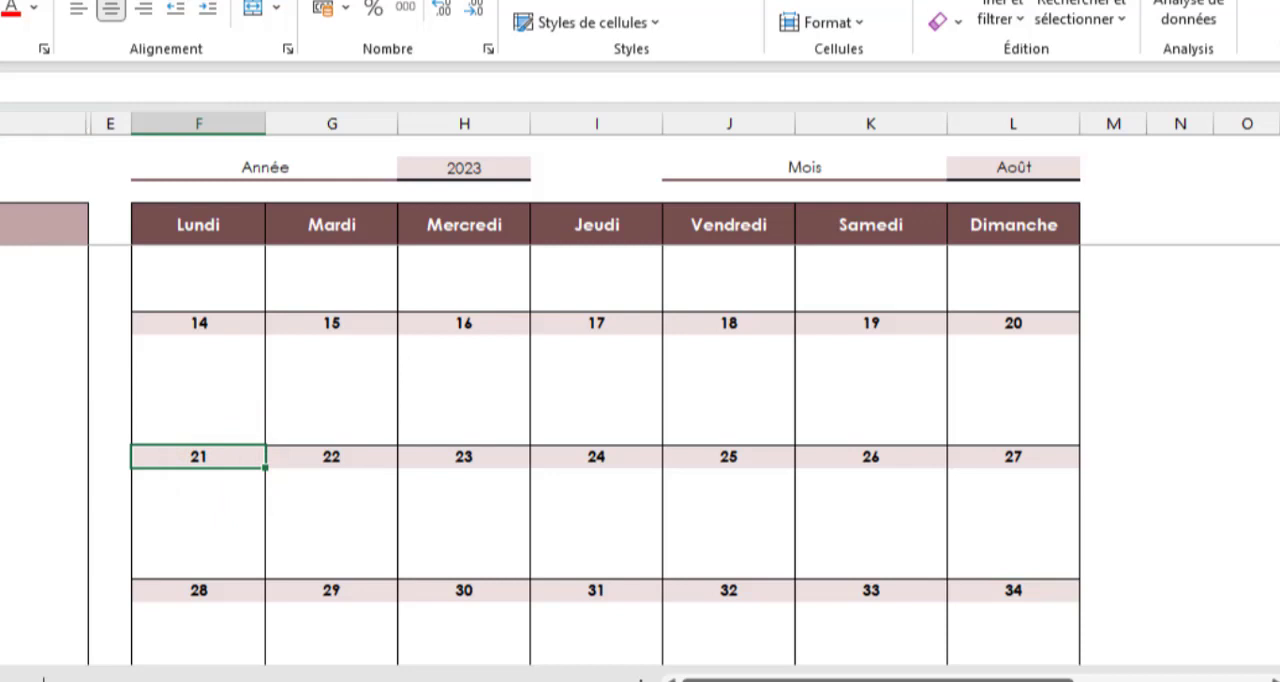
pyautogui.write('=SI(L17+1')
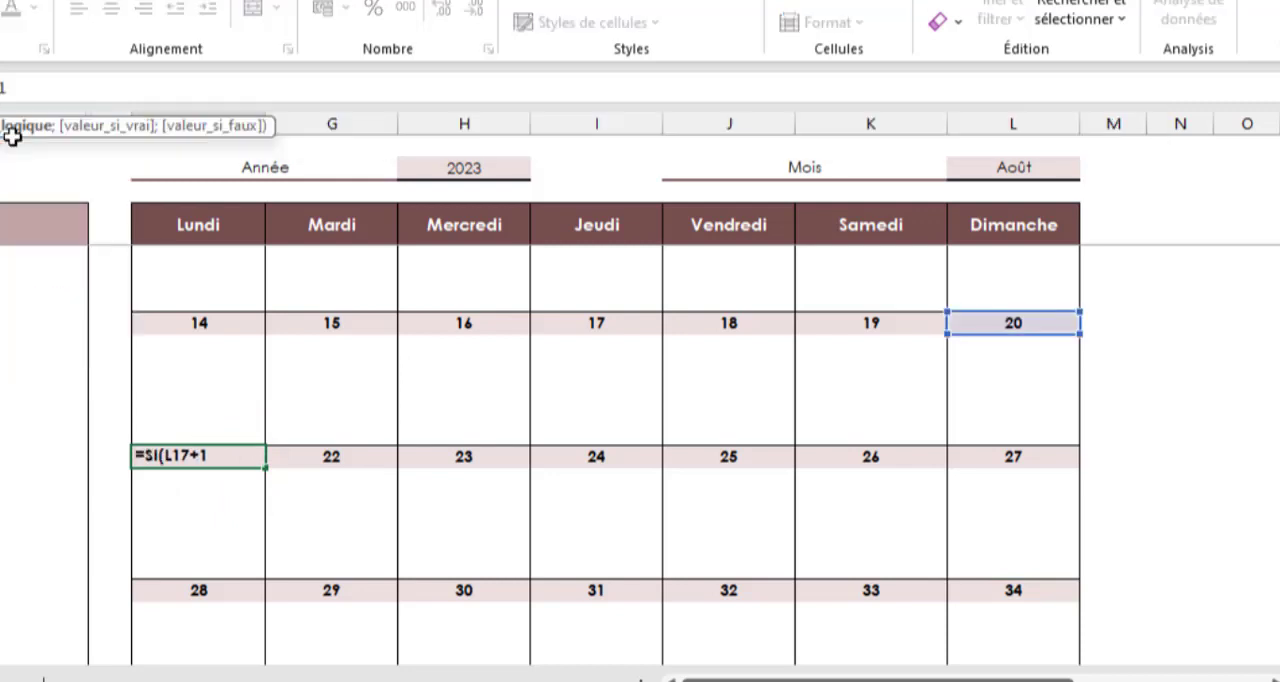
pyautogui.press('Left')
pyautogui.press('Left')
pyautogui.press('Left')
pyautogui.press('Left')
pyautogui.press('Left')
pyautogui.write('ou')
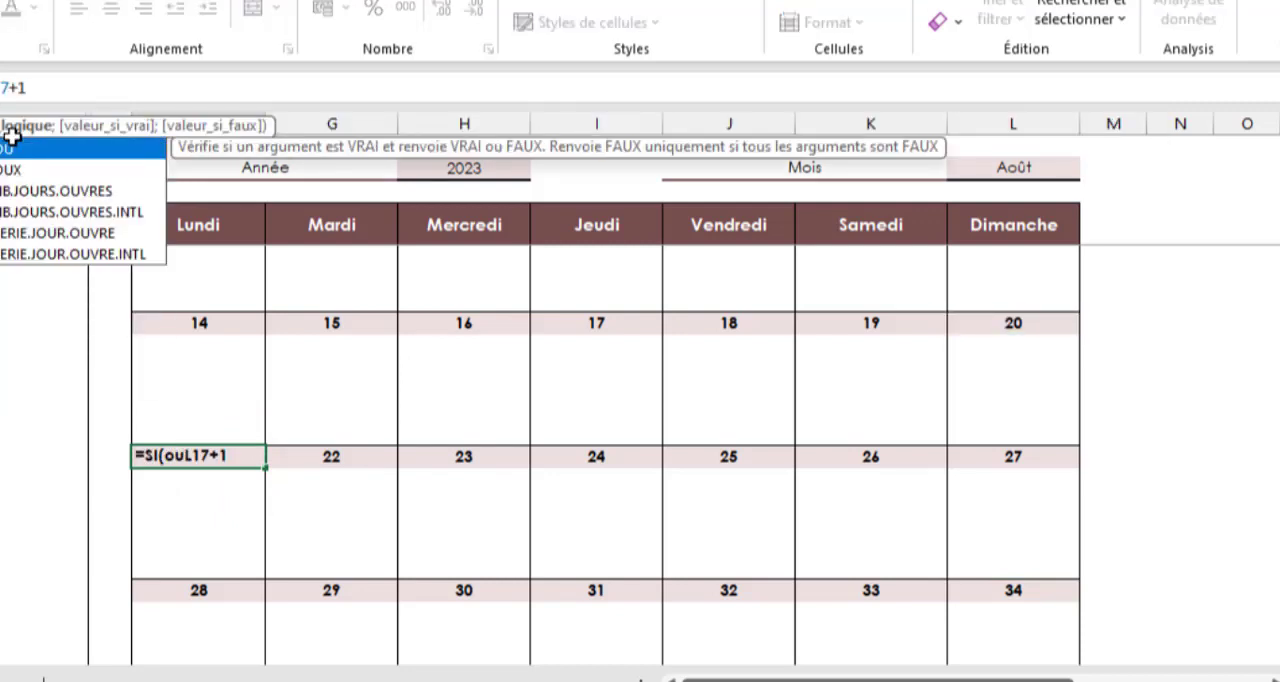
pyautogui.doubleClick(12, 142)
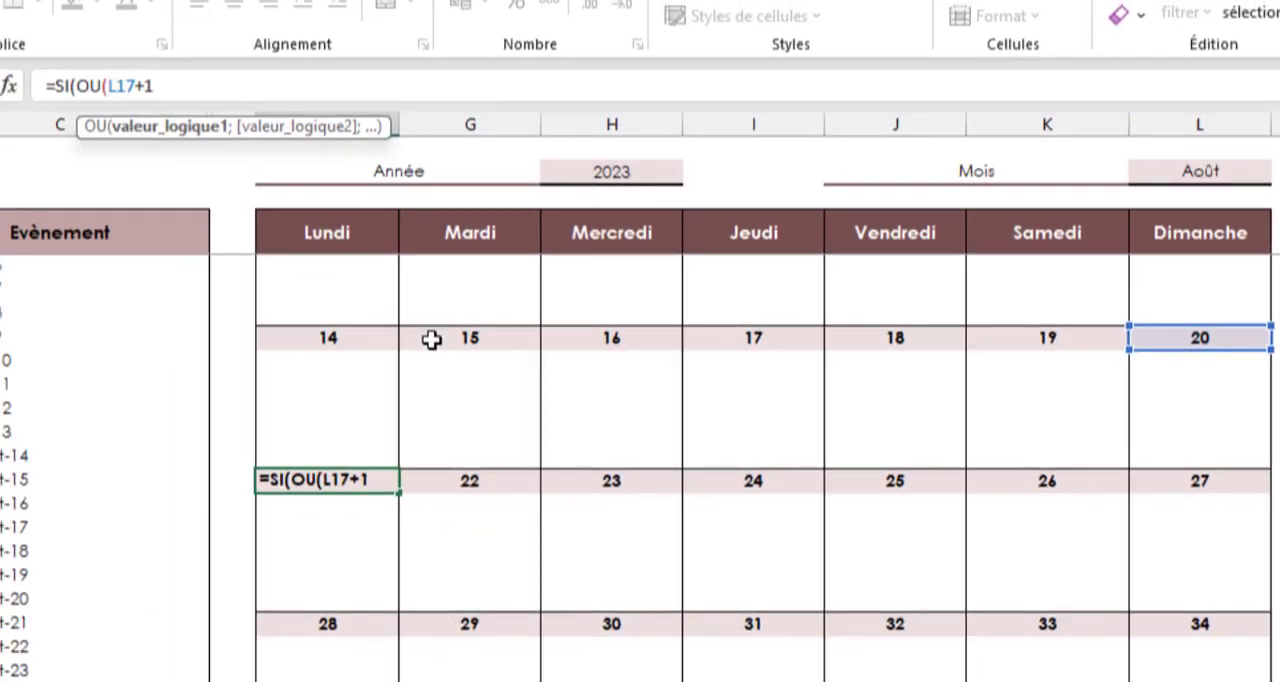
pyautogui.scroll(1, 1003, 302)
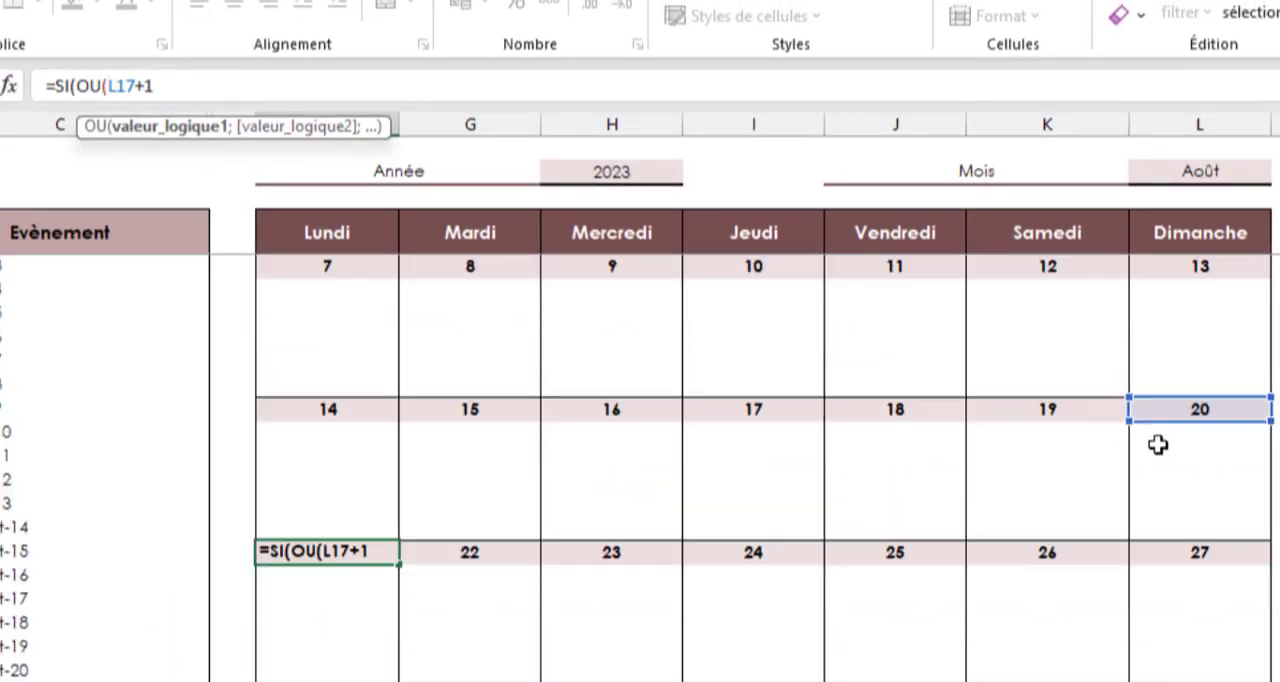
pyautogui.click(1196, 408)
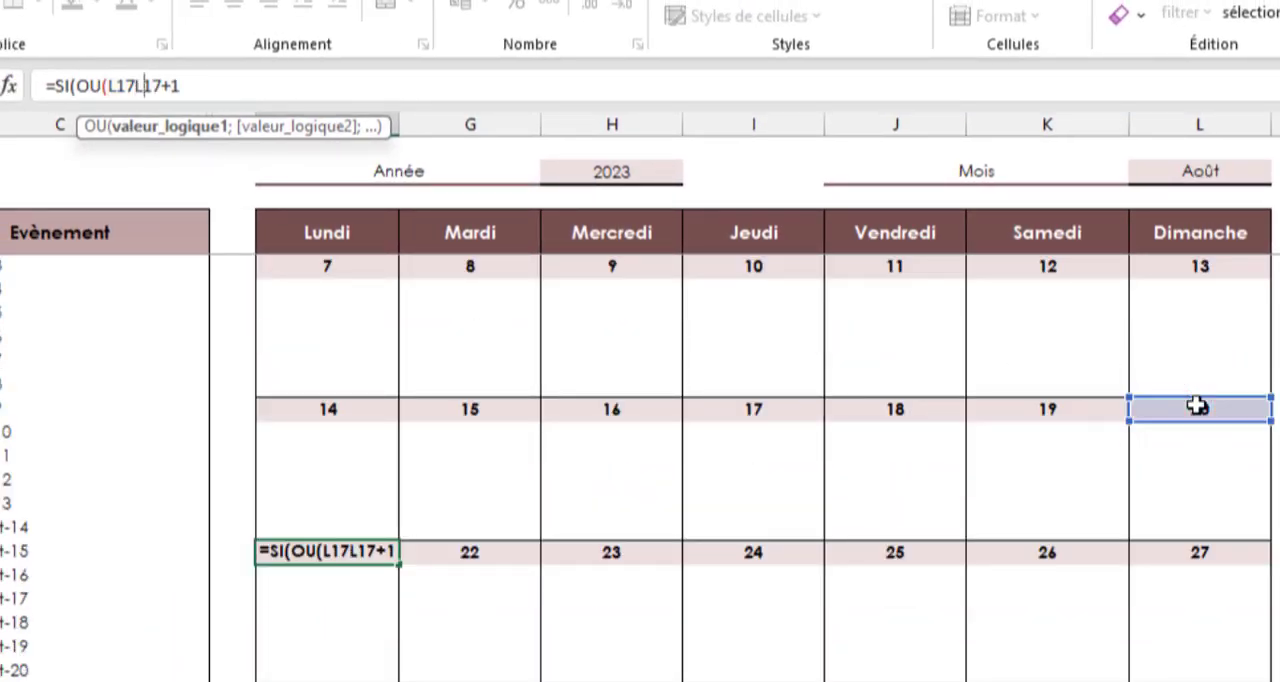
pyautogui.write('="";')
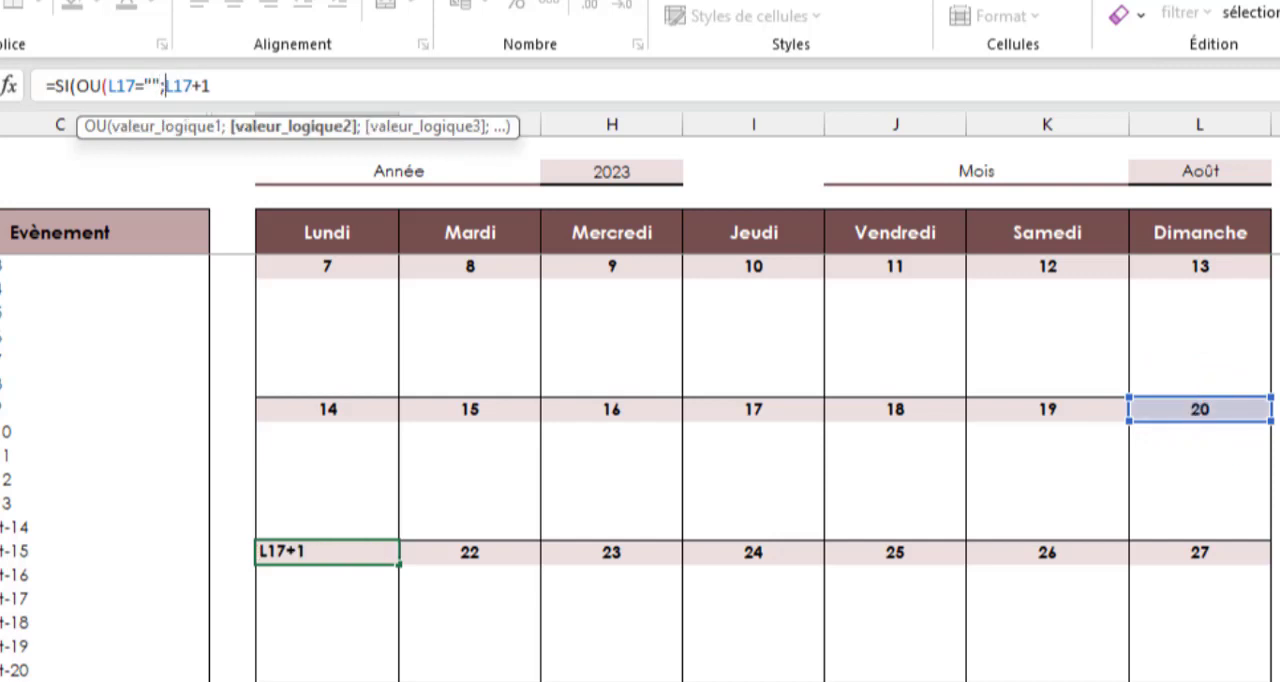
# Add L17=Paramètre!$D$4 as the second OU condition in F23, returning "" if true and L17+1 otherwise
pyautogui.click(1202, 410)
pyautogui.write('=')
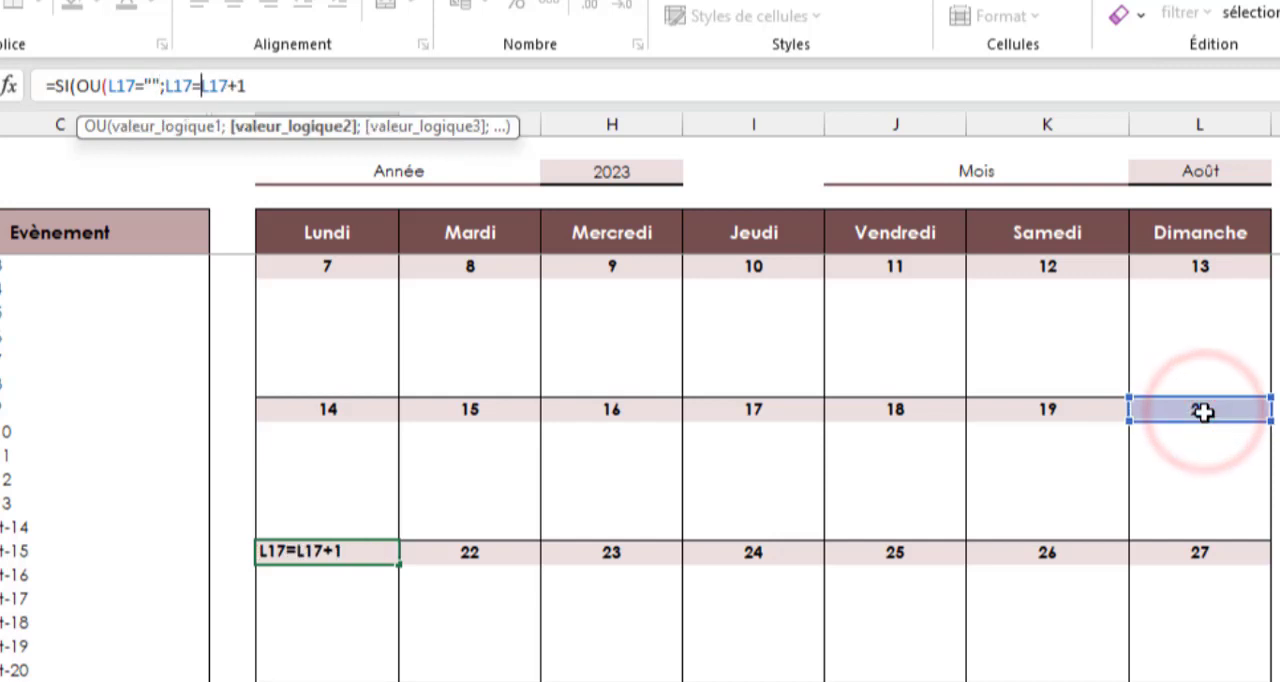
pyautogui.click(706, 680)
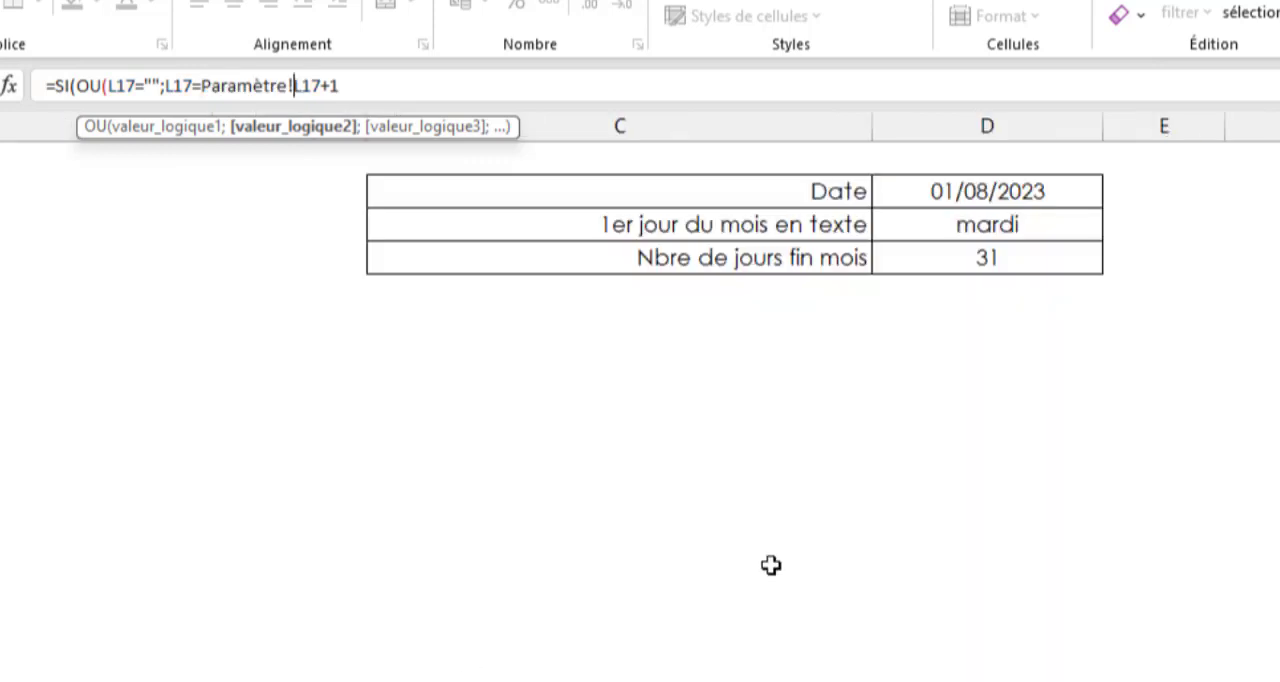
pyautogui.click(932, 270)
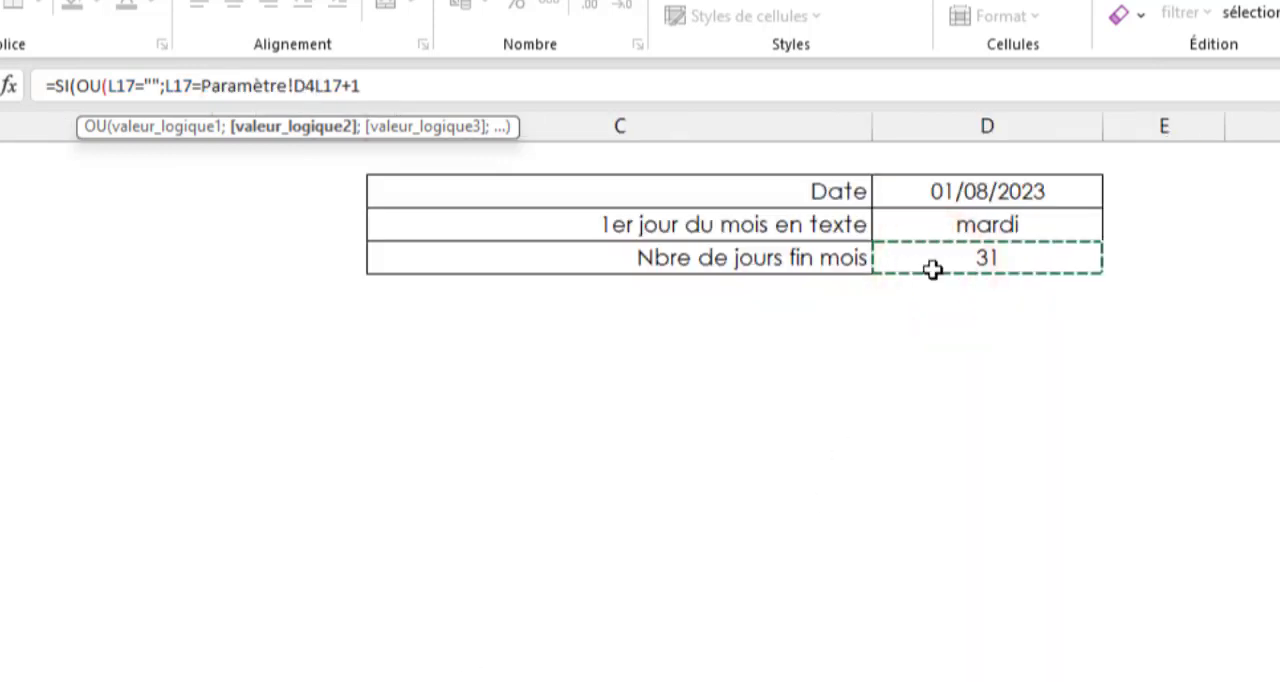
pyautogui.press('F4')
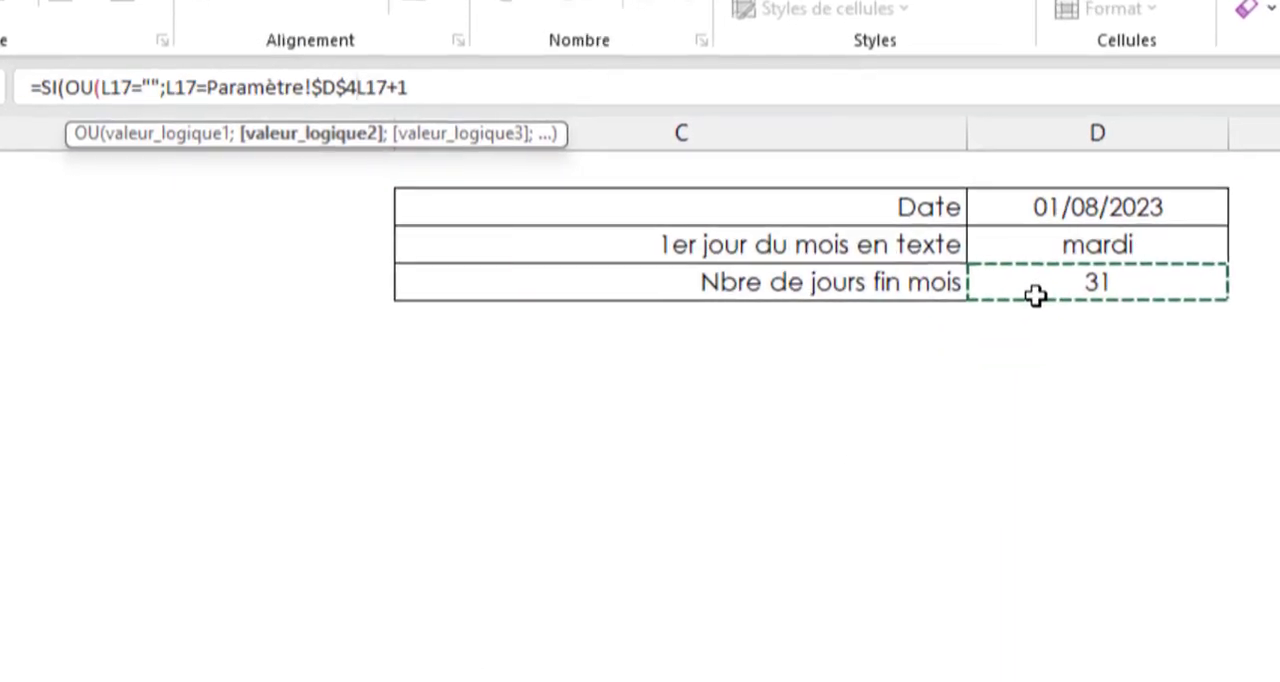
pyautogui.write(');')
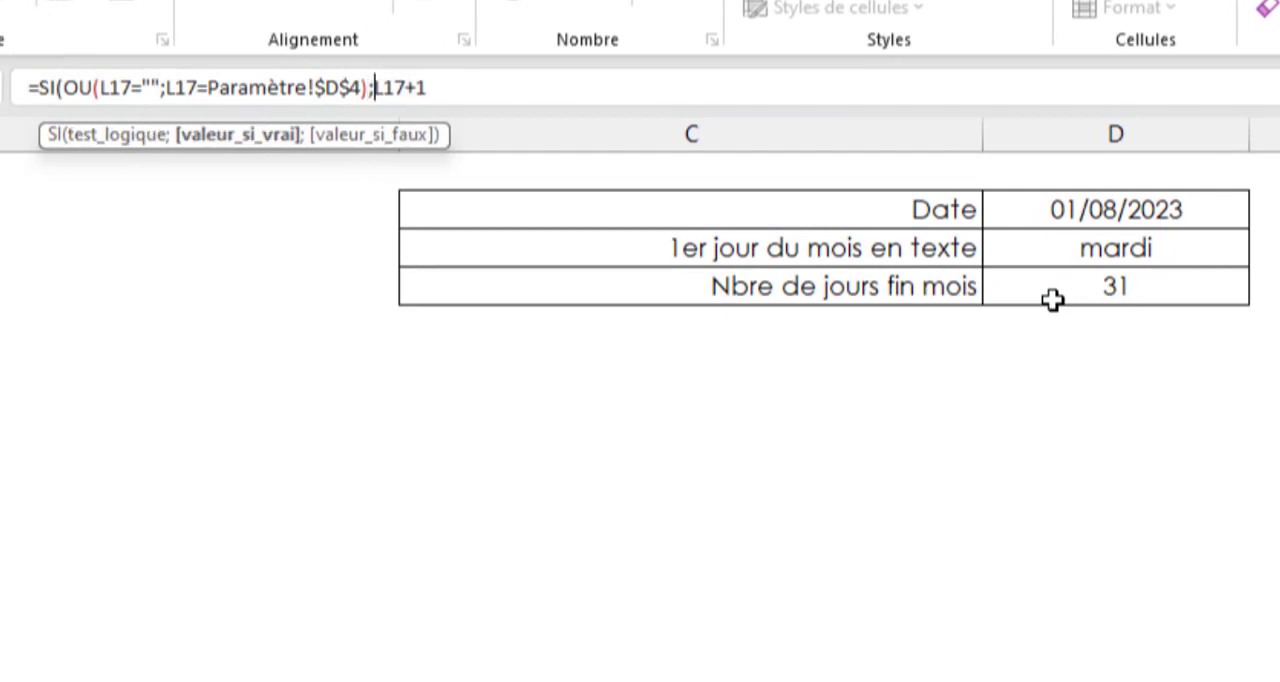
pyautogui.write('"";')
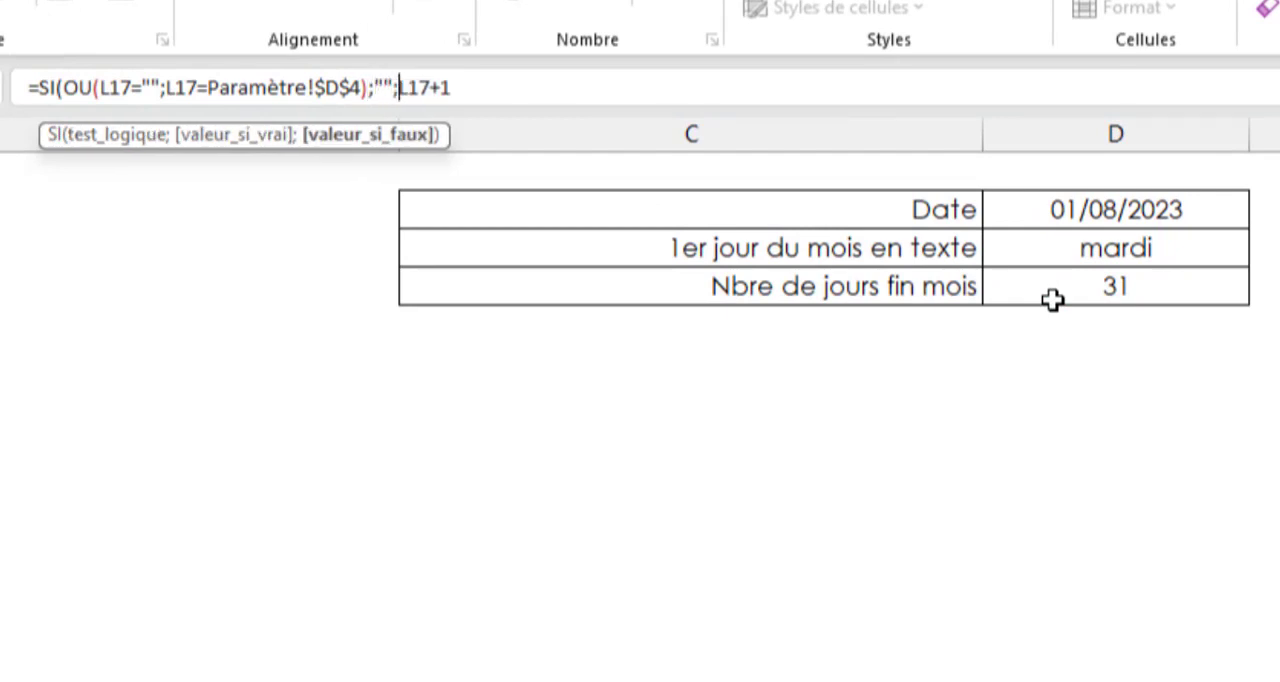
pyautogui.moveTo(514, 86); pyautogui.dragTo(399, 94)
pyautogui.click(471, 92)
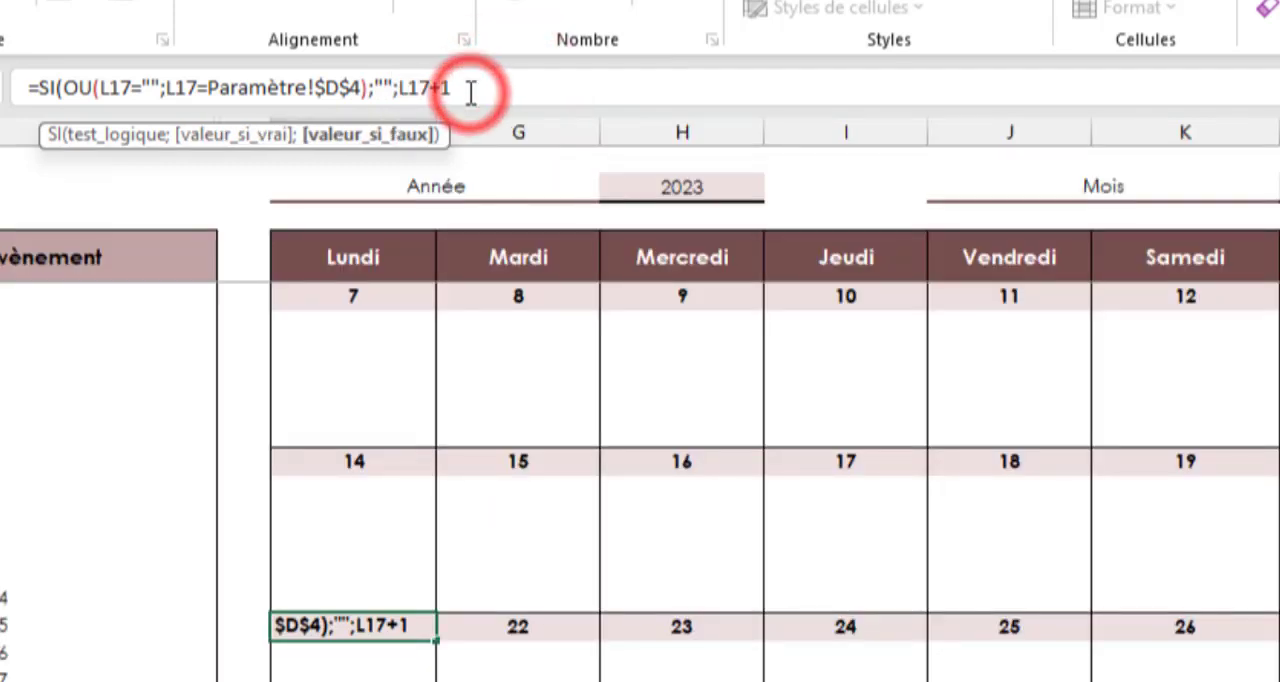
pyautogui.write(')')
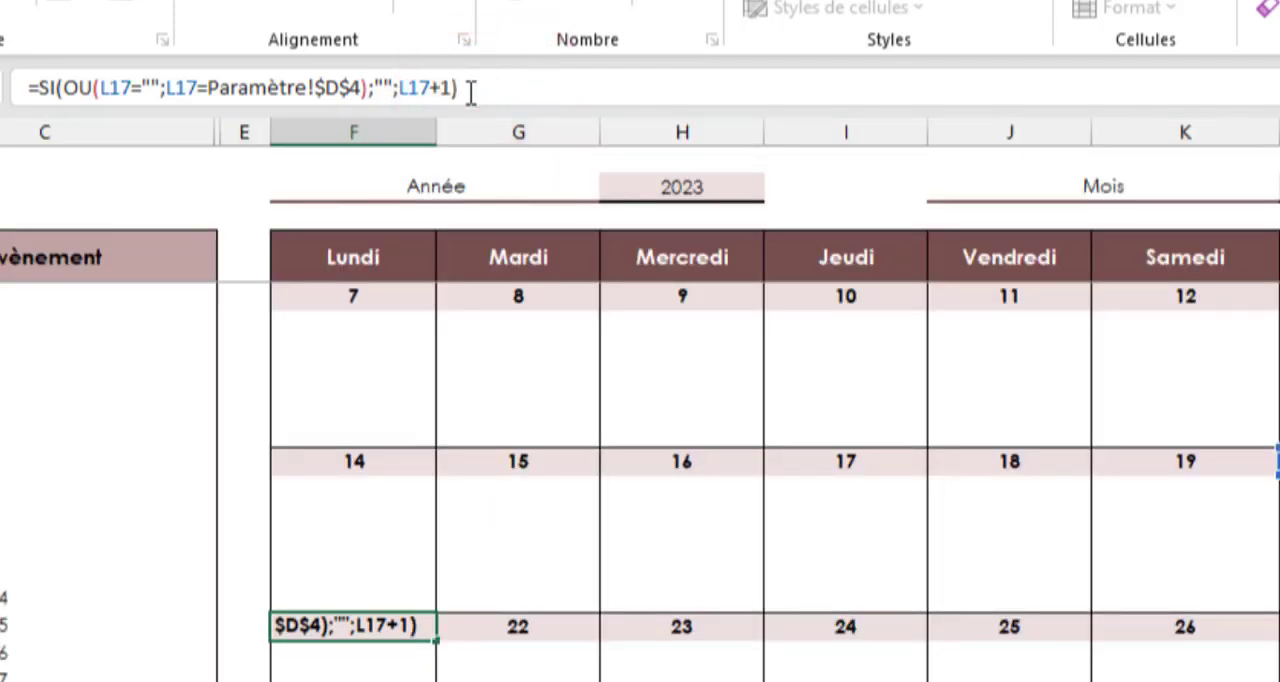
pyautogui.press('Return')
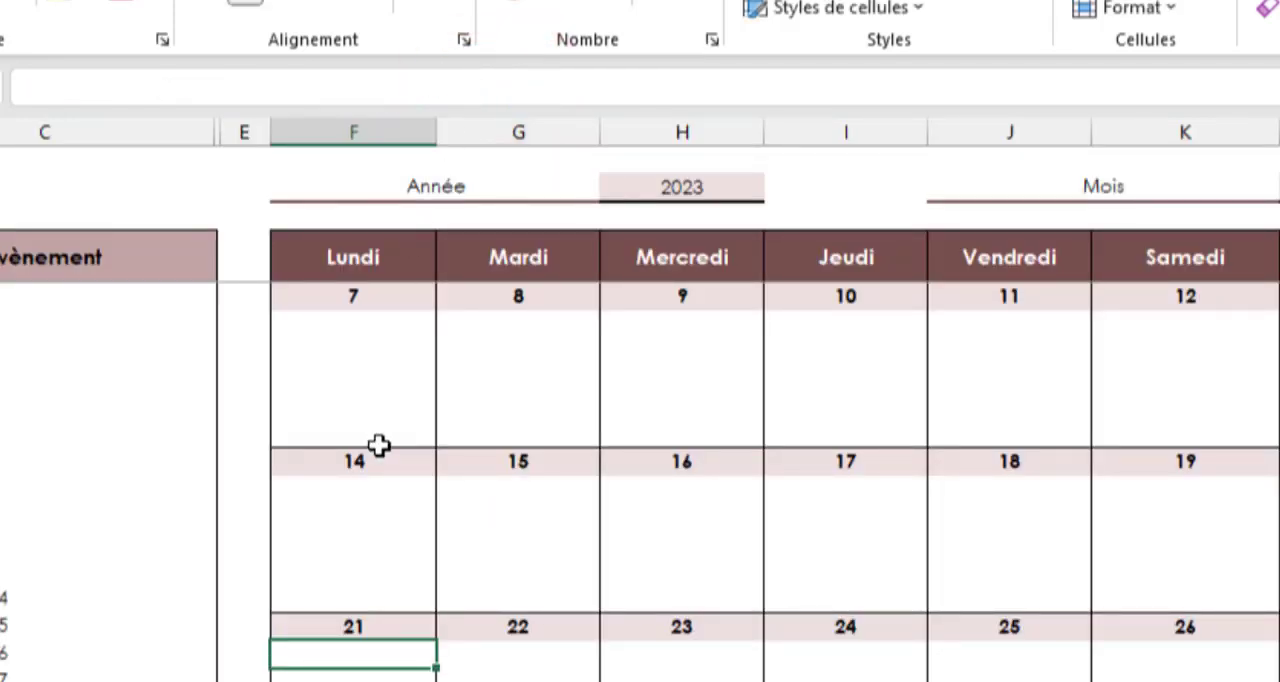
# Start wrapping the fourth week's Mardi formula in G23 in SI and OU, with F23="" as the first condition
pyautogui.click(558, 628)
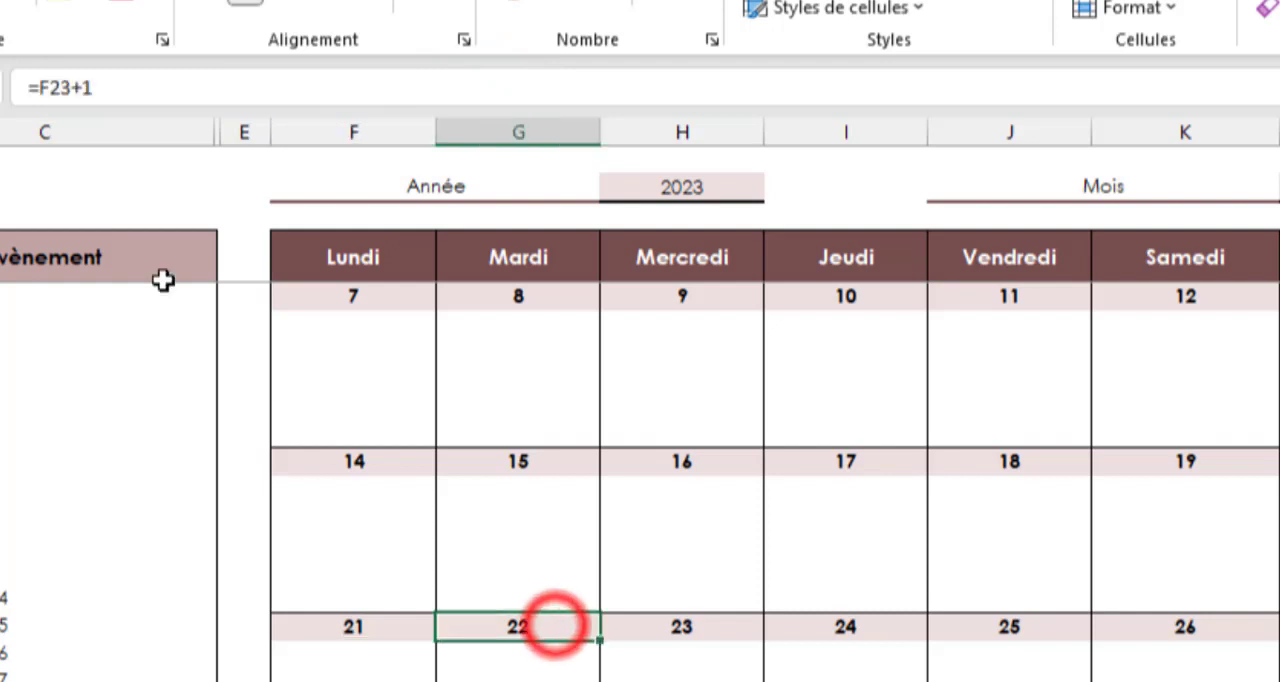
pyautogui.click(41, 86)
pyautogui.write('si')
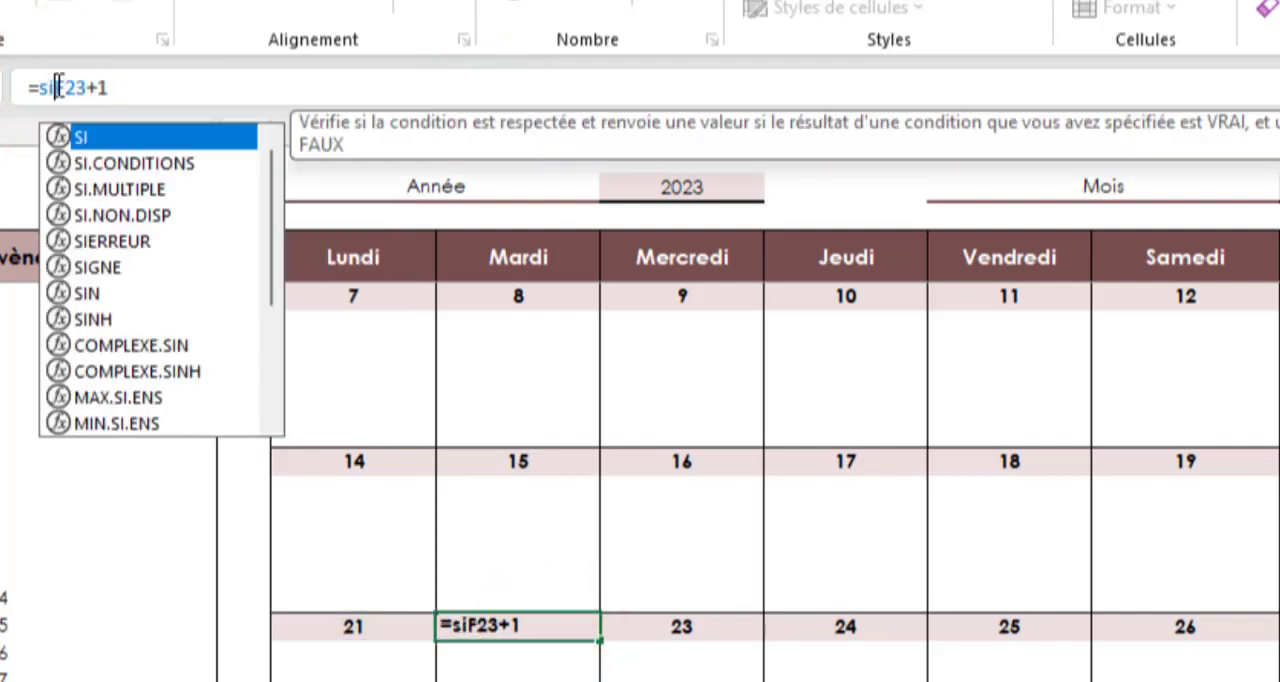
pyautogui.press('Tab')
pyautogui.write('ou')
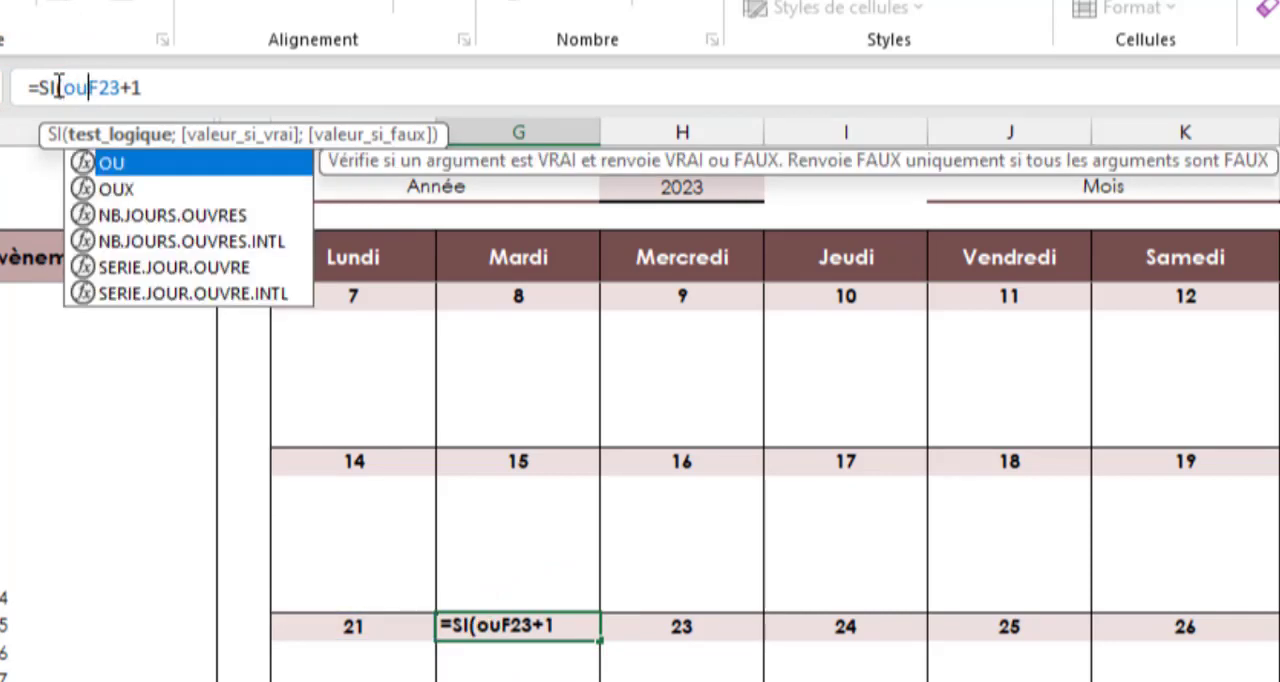
pyautogui.press('Tab')
pyautogui.click(368, 621)
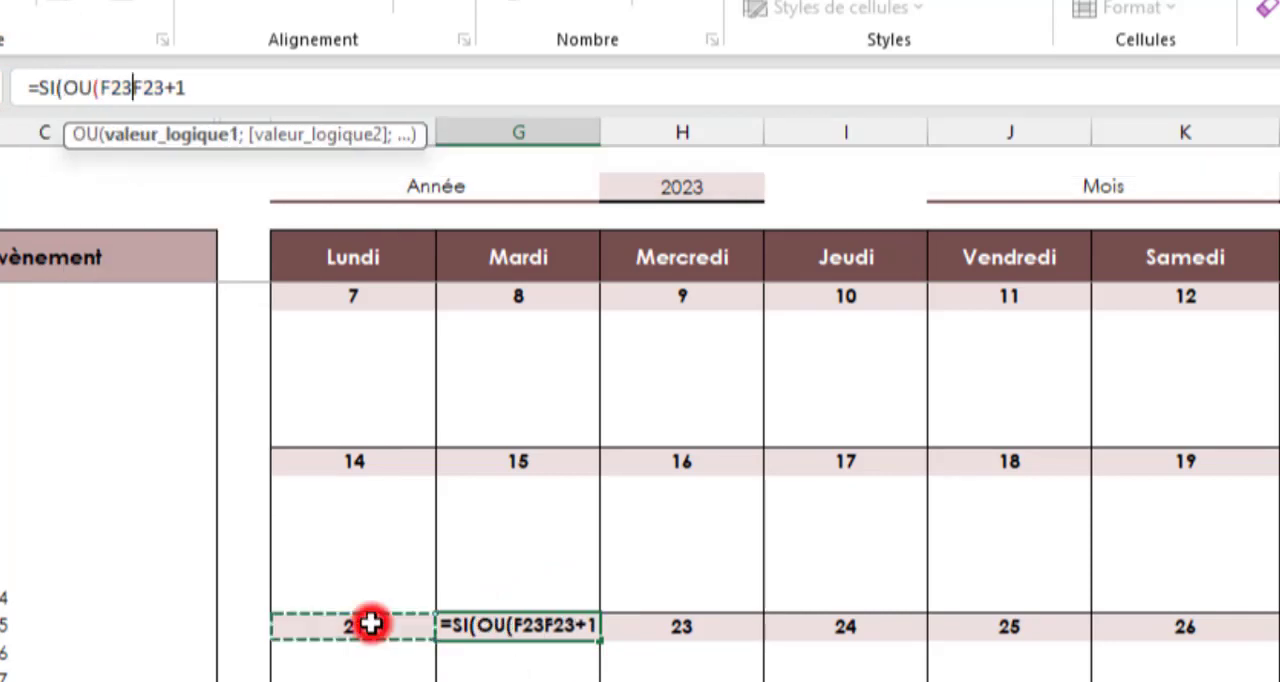
pyautogui.write('=""')
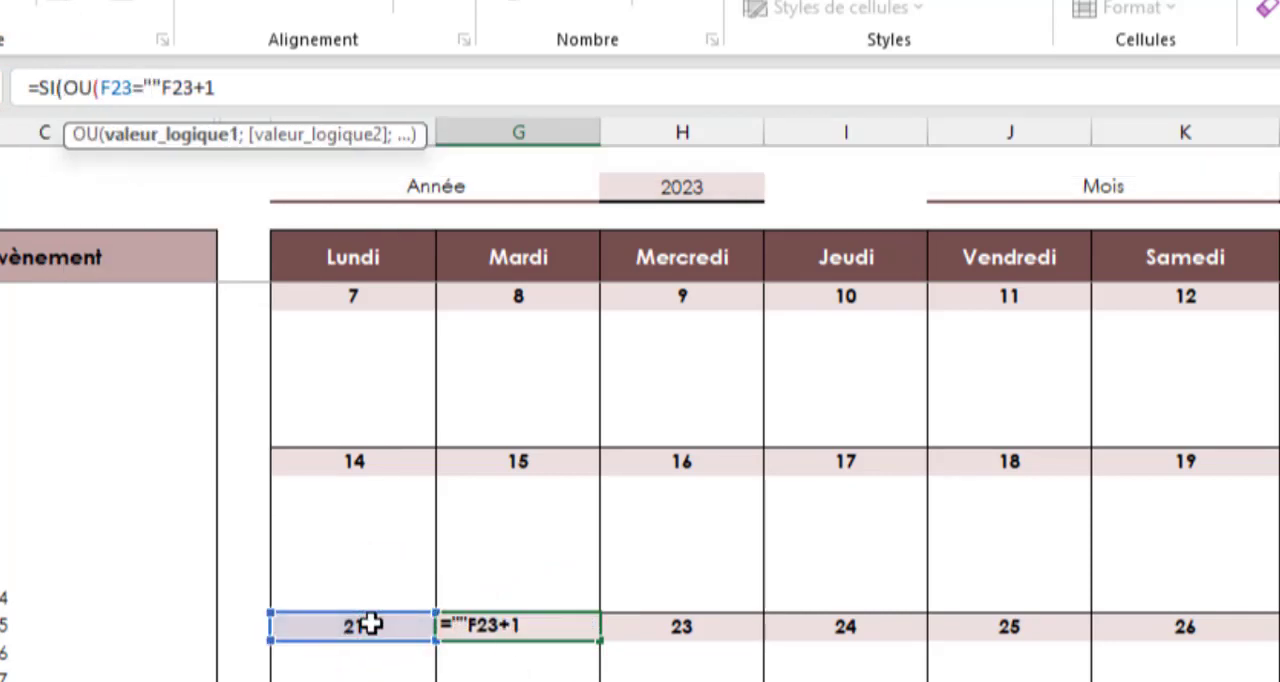
pyautogui.write(';')
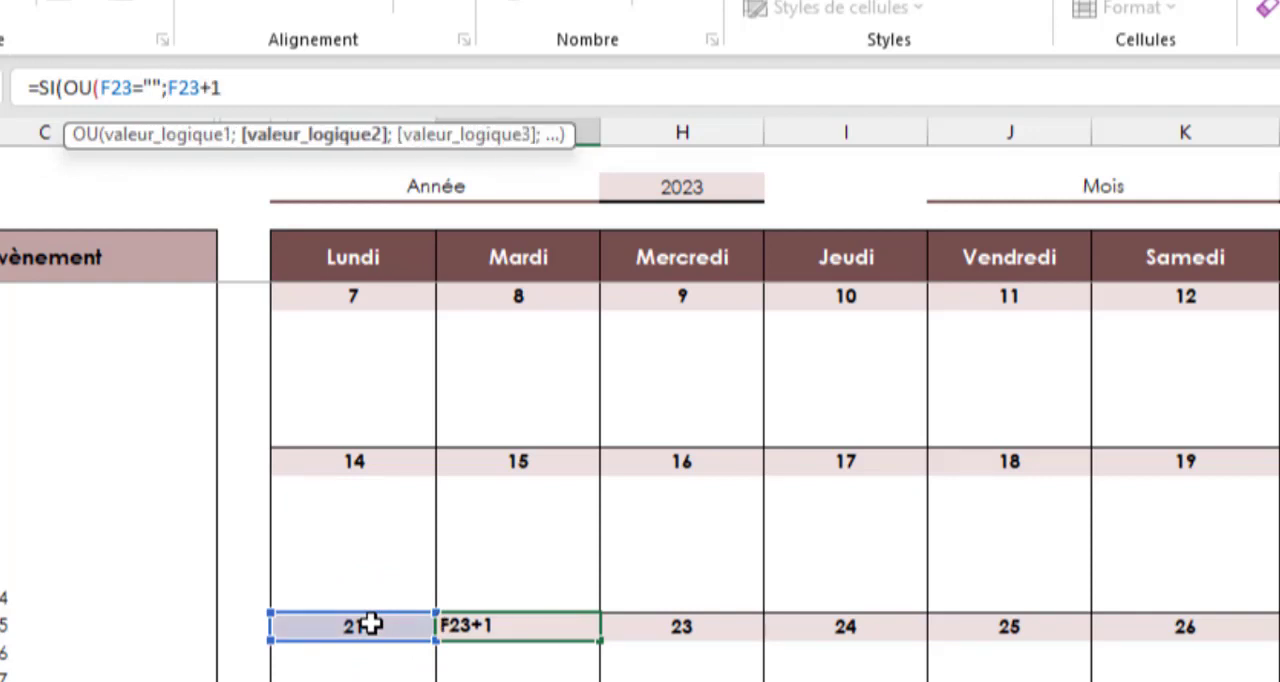
# Add F23=Paramètre!$D$4 as the second OU condition in G23, returning "" if true and F23+1 otherwise
pyautogui.click(370, 623)
pyautogui.write('=')
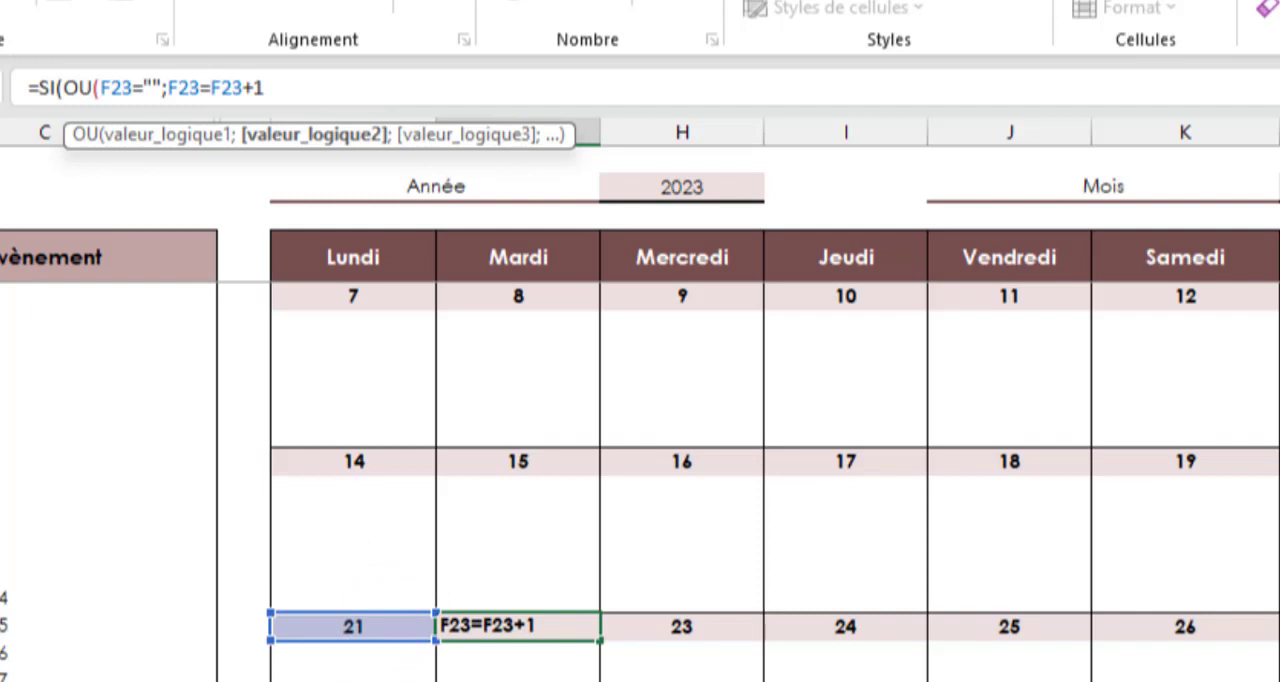
pyautogui.hotkey('ctrl', 'pagedown')
pyautogui.click(1074, 278)
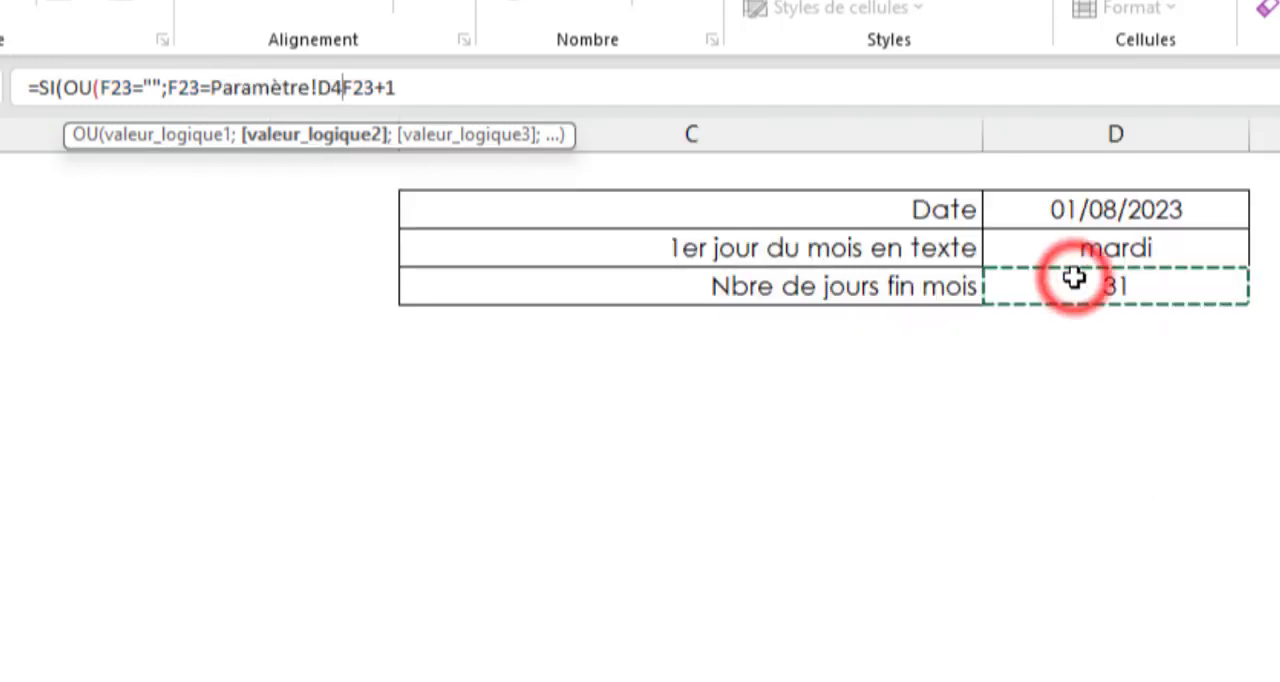
pyautogui.press('F4')
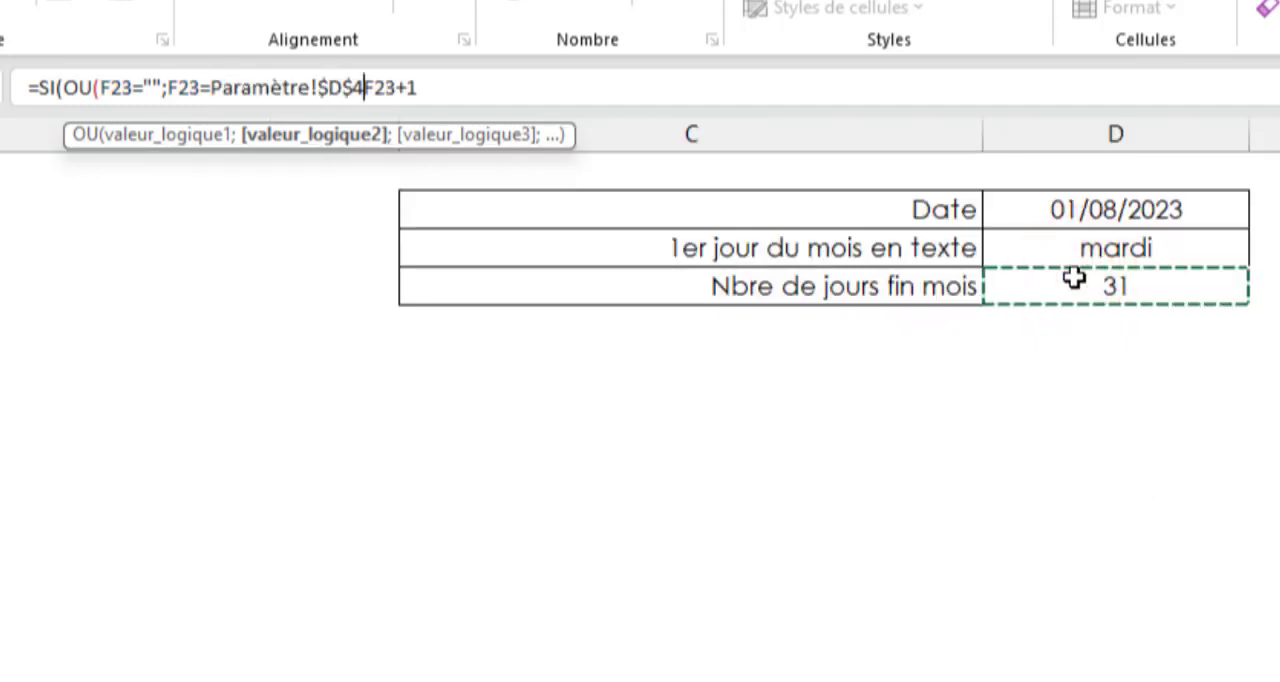
pyautogui.write(')')
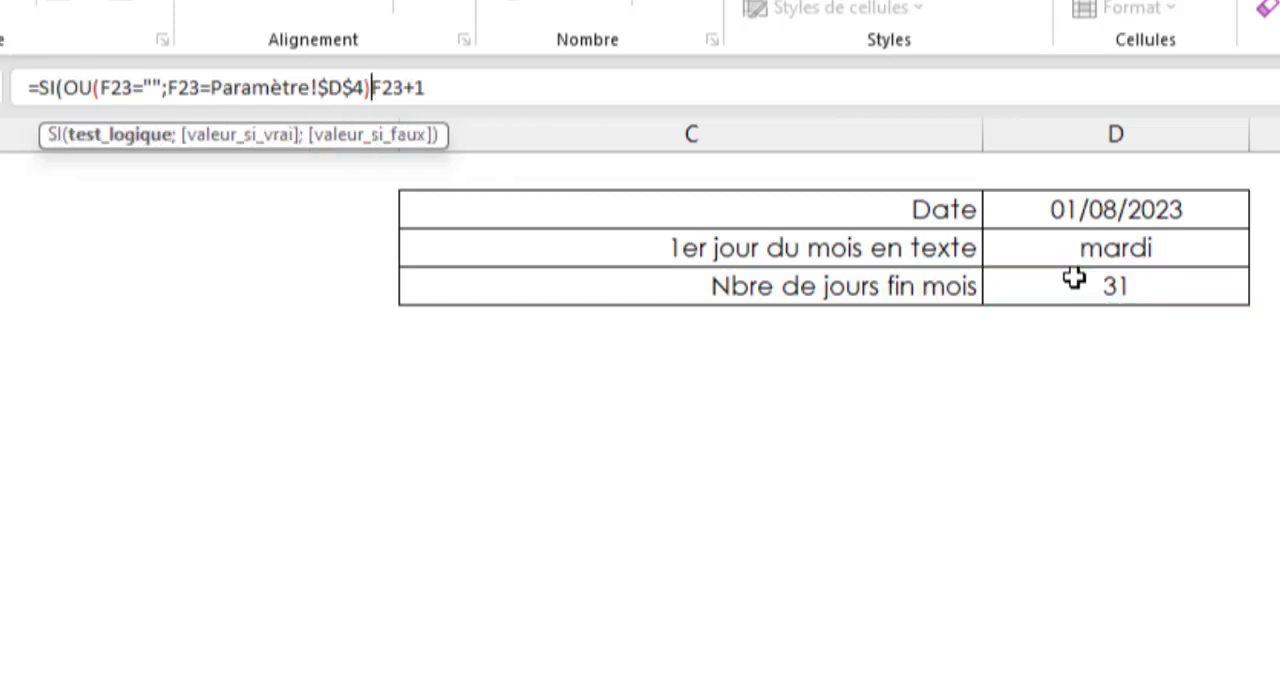
pyautogui.write(';"";')
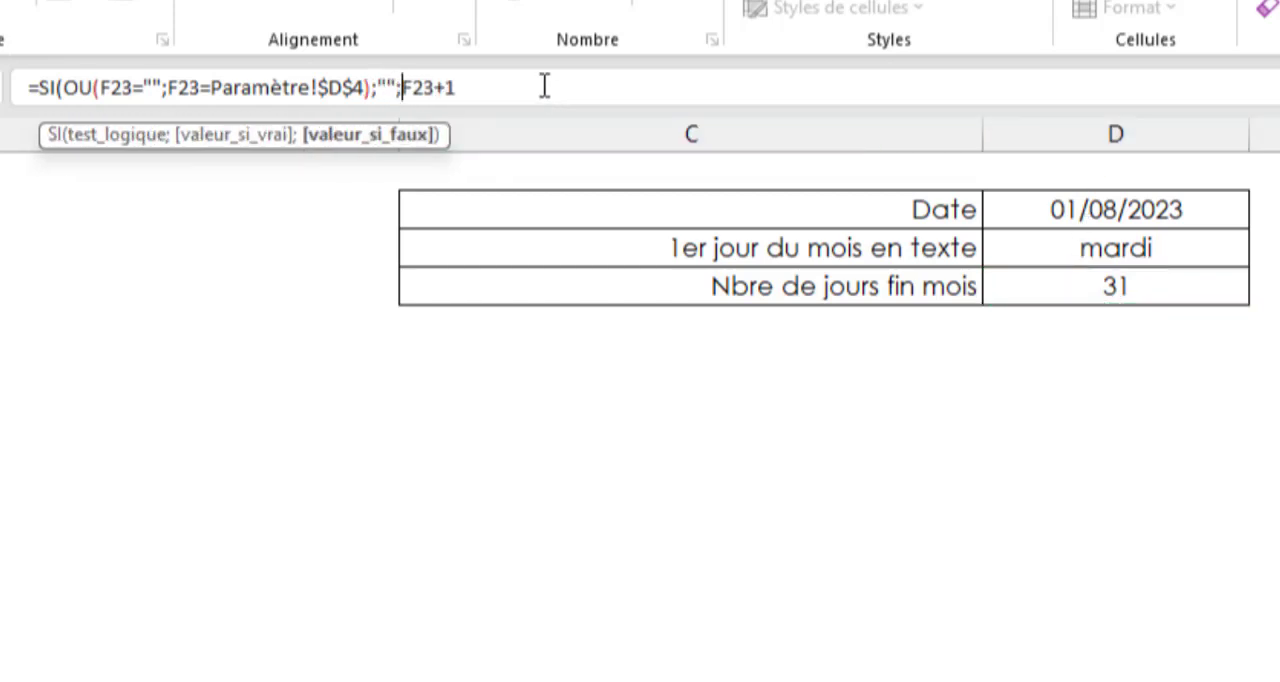
pyautogui.moveTo(531, 84); pyautogui.dragTo(403, 87)
pyautogui.click(480, 87)
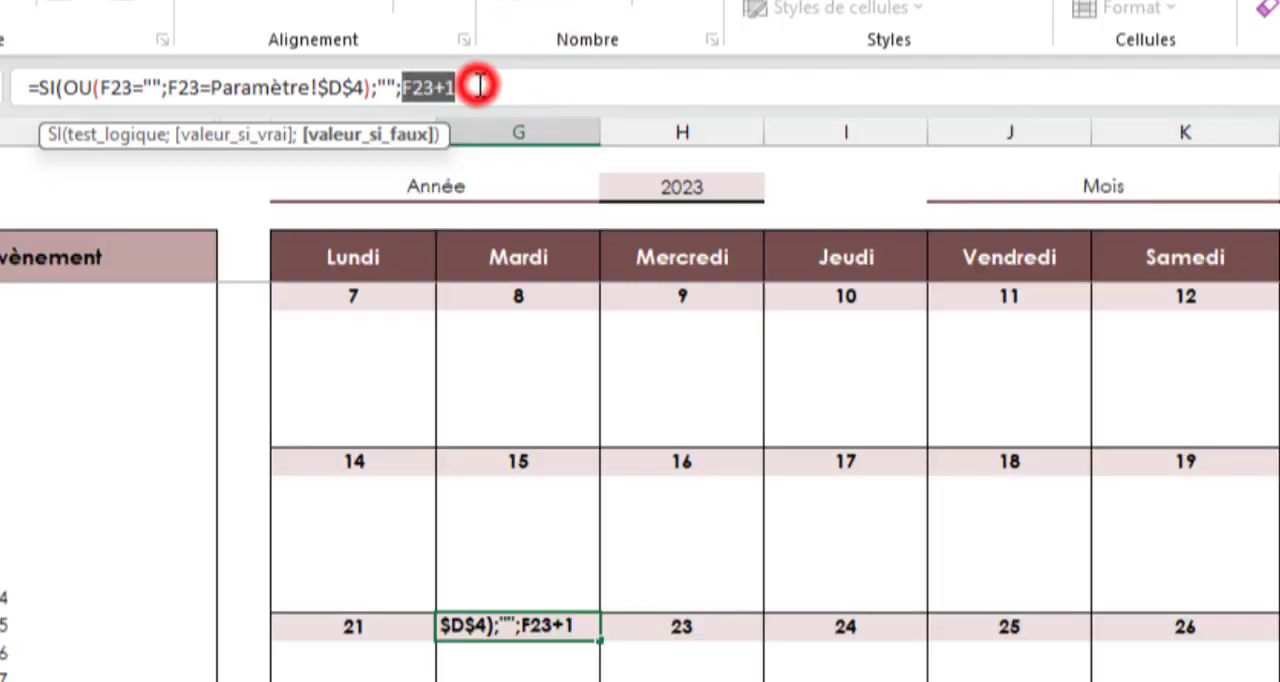
pyautogui.write(')')
# Fill G23's formula across to L23, and copy the day formulas F23:L23 into the fifth and sixth week day rows
pyautogui.moveTo(354, 545); pyautogui.dragTo(1030, 467)
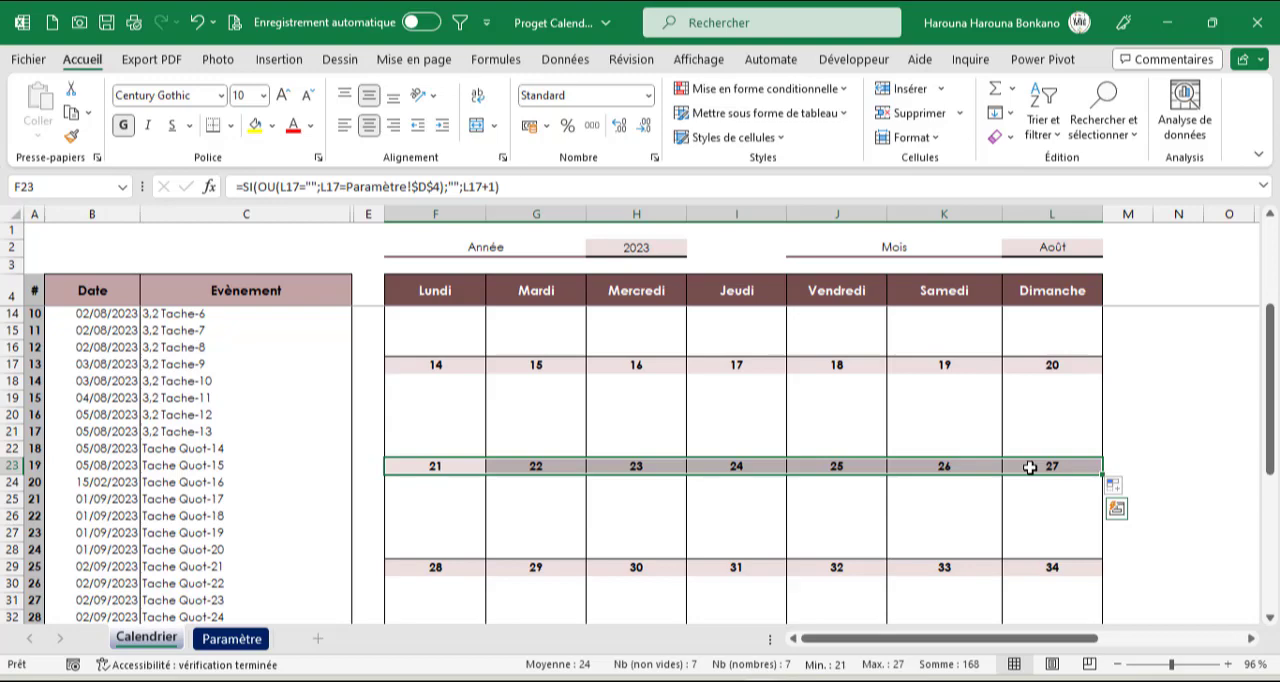
pyautogui.hotkey('ctrl', 'c')
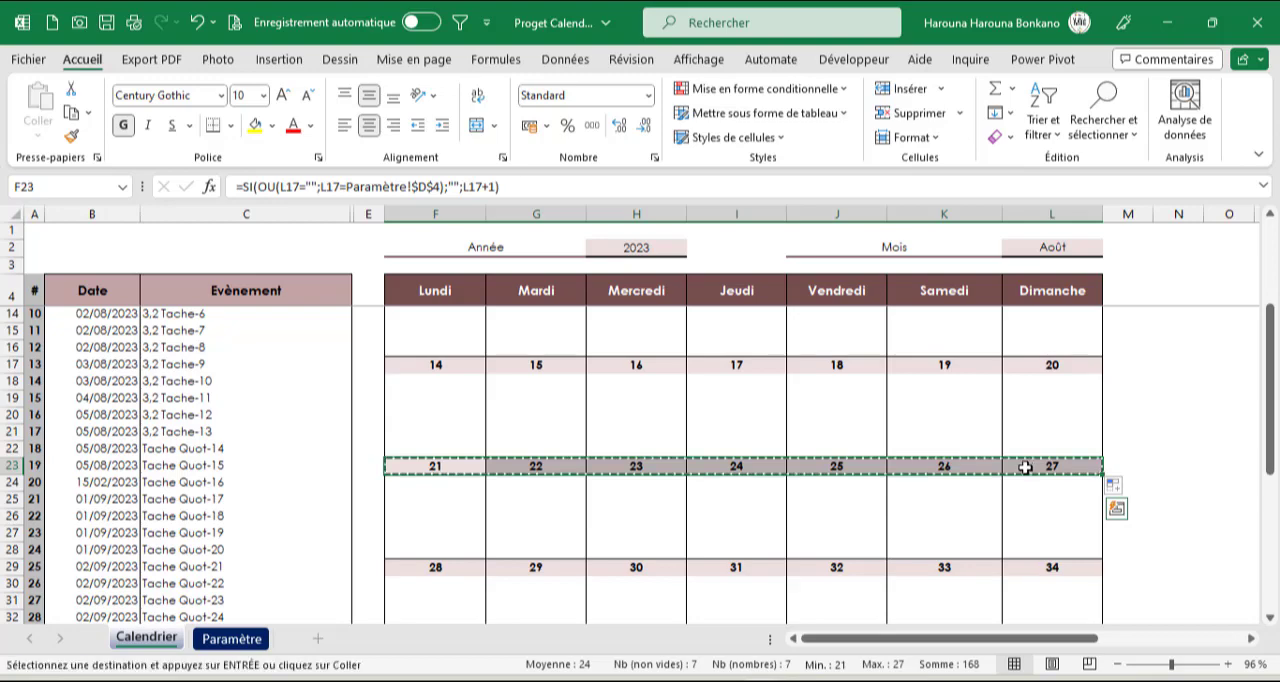
pyautogui.click(470, 564)
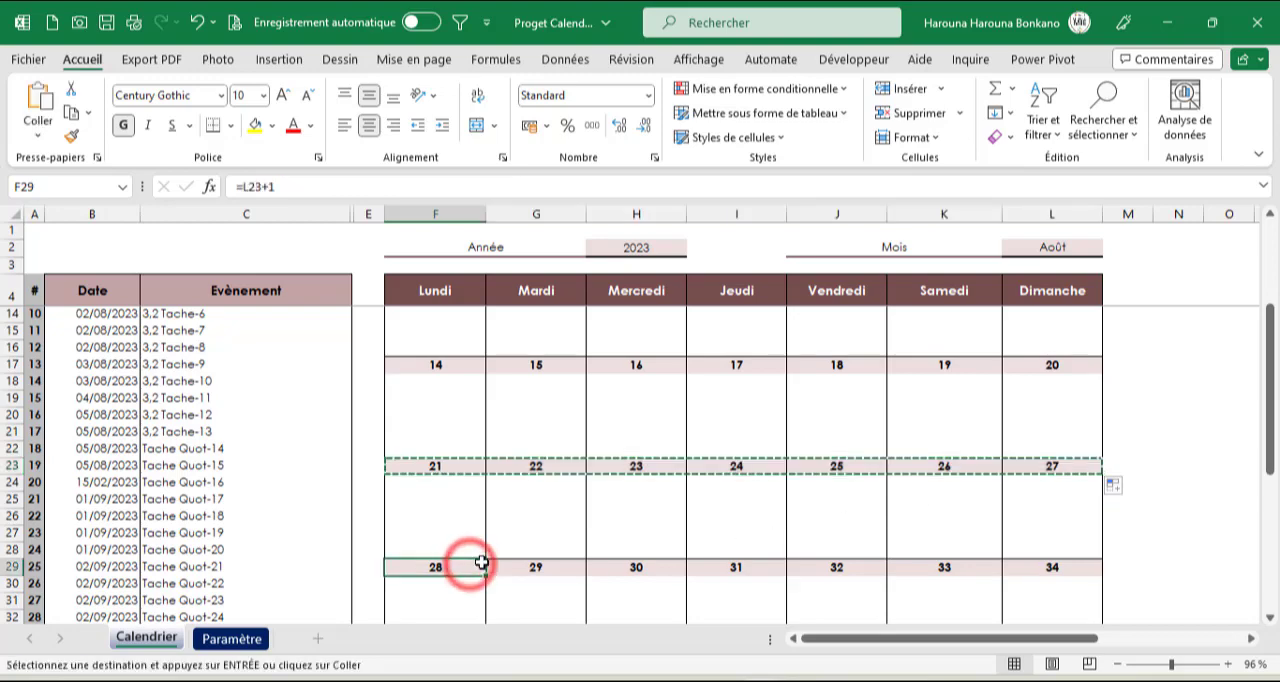
pyautogui.hotkey('ctrl', 'v')
pyautogui.scroll(-1, 563, 565)
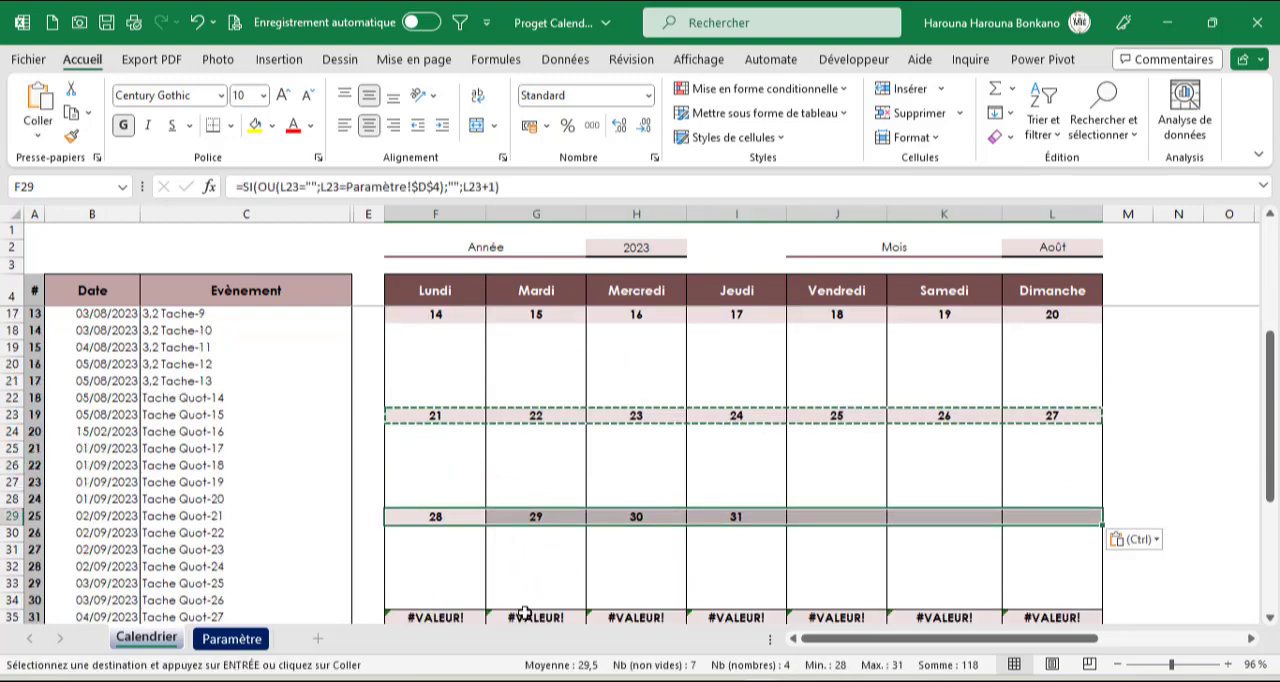
pyautogui.click(474, 617)
pyautogui.hotkey('ctrl', 'v')
pyautogui.scroll(-3, 508, 582)
pyautogui.scroll(1, 527, 532)
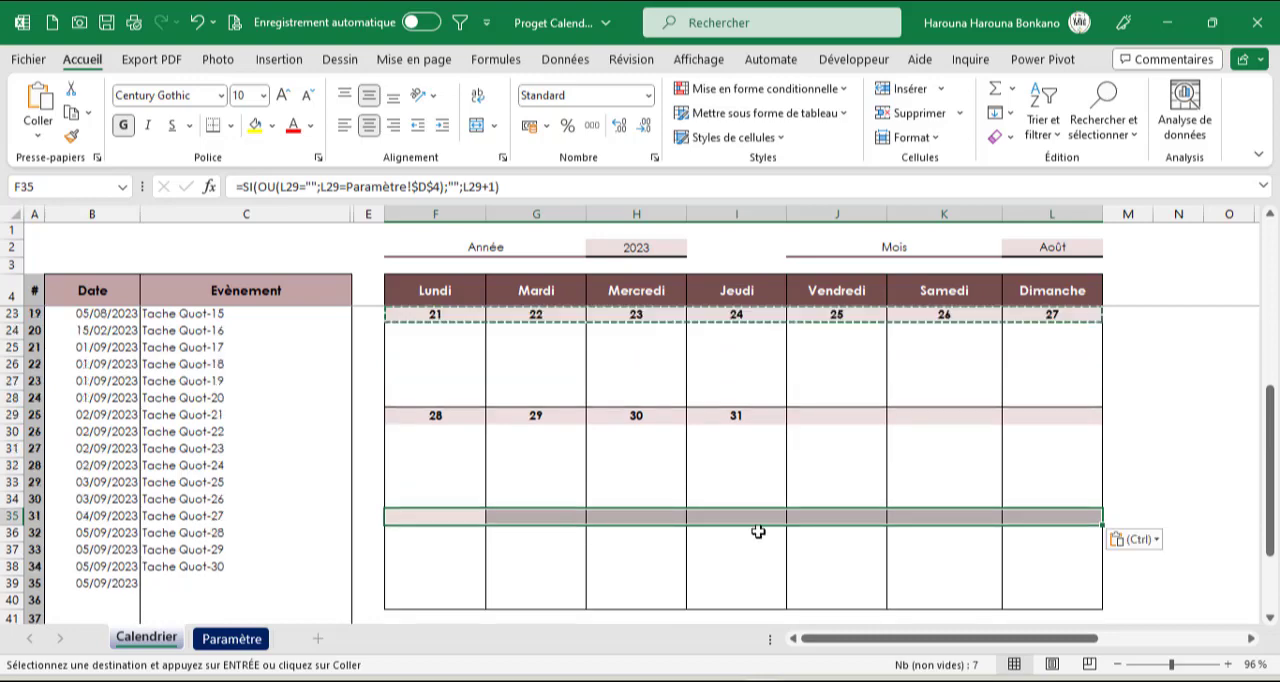
# Set the month to Février and check where the day numbers stop in the calendar's last weeks
pyautogui.scroll(2, 700, 540)
pyautogui.scroll(3, 689, 540)
pyautogui.click(736, 467)
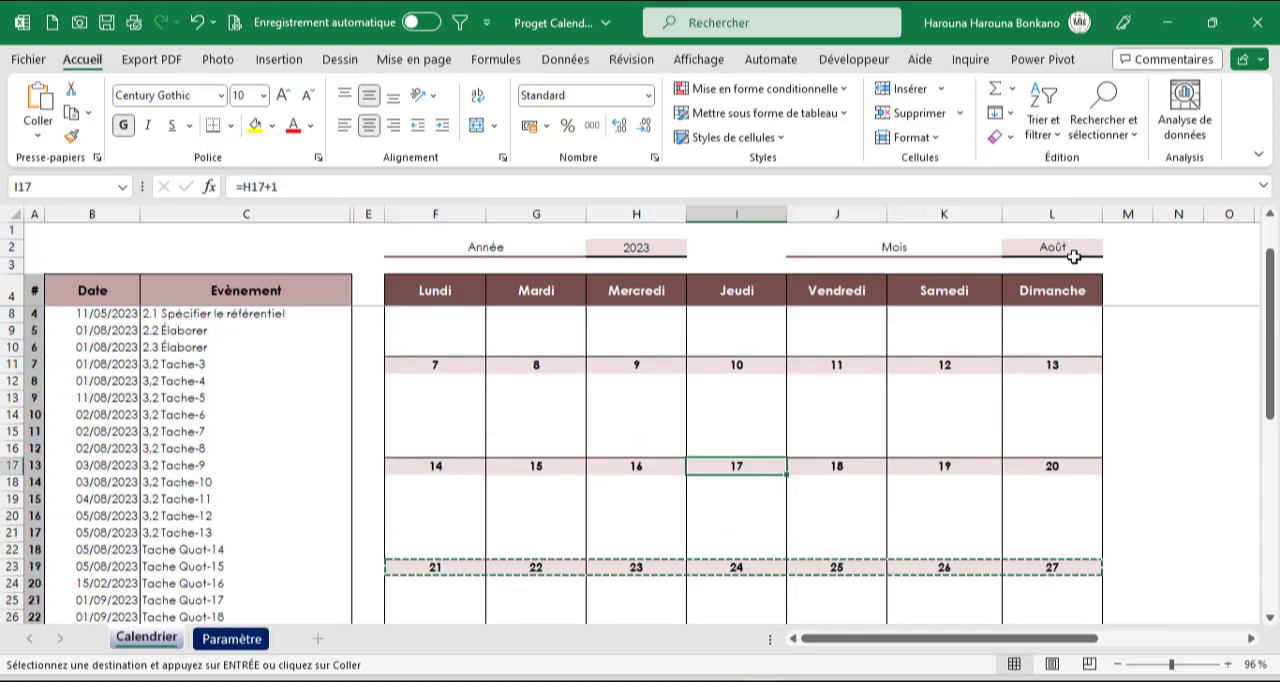
pyautogui.click(1070, 252)
pyautogui.click(1110, 248)
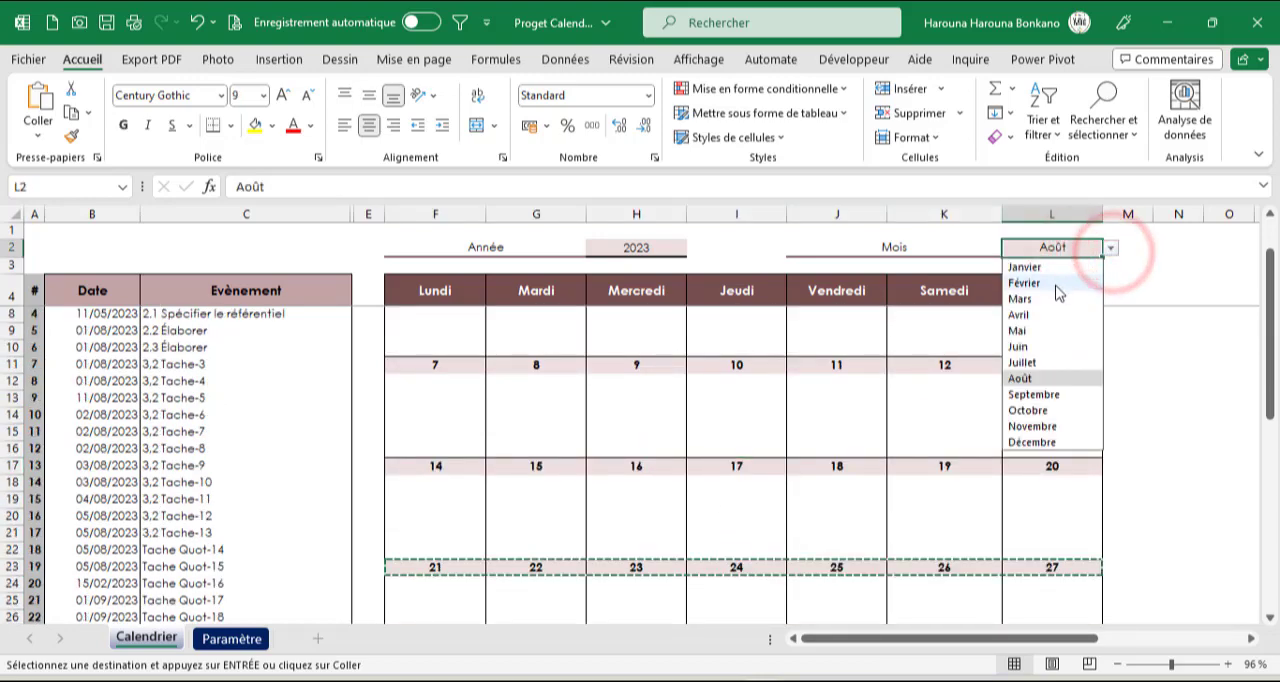
pyautogui.click(1057, 285)
pyautogui.scroll(-2, 788, 530)
pyautogui.click(770, 529)
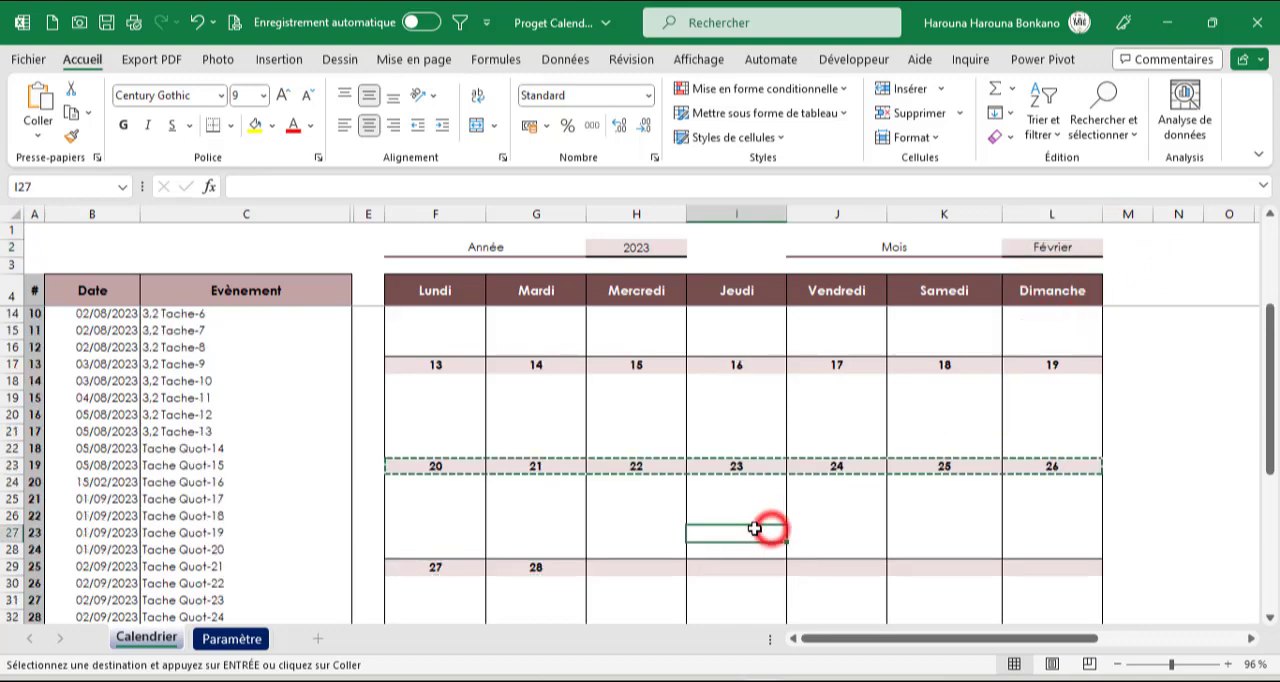
# Set the calendar's month to Août
pyautogui.doubleClick(749, 531)
pyautogui.click(745, 506)
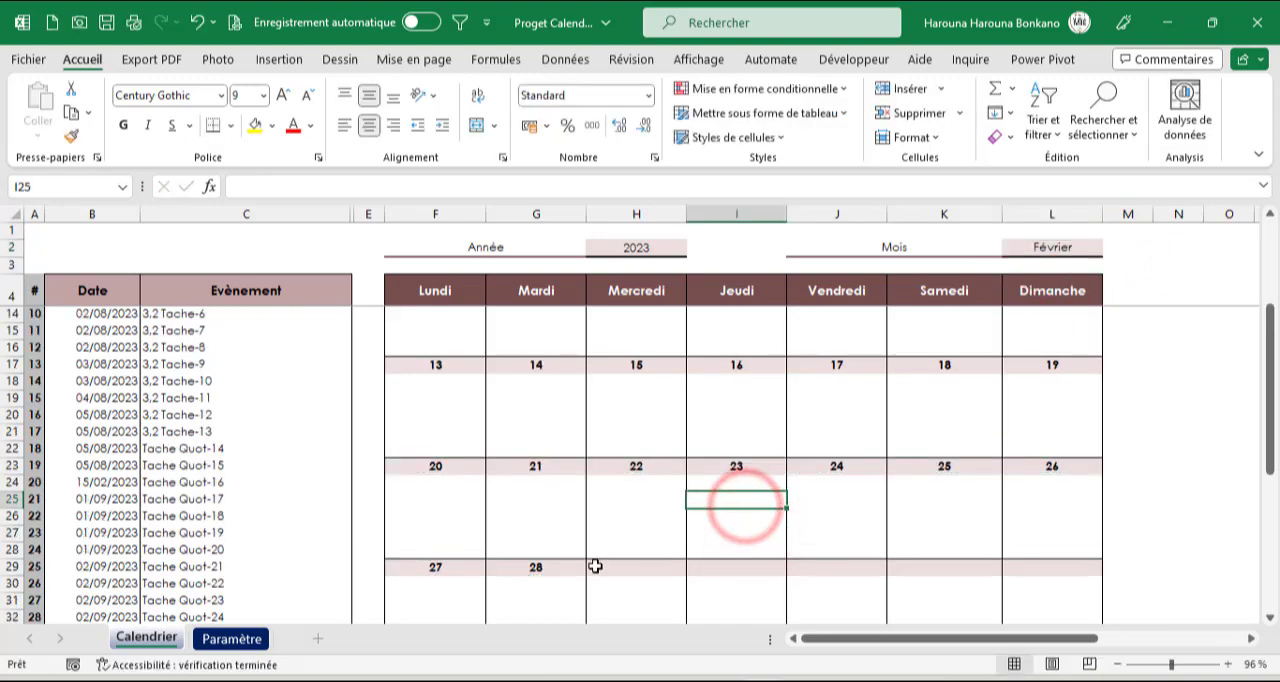
pyautogui.scroll(-2, 590, 570)
pyautogui.scroll(5, 595, 570)
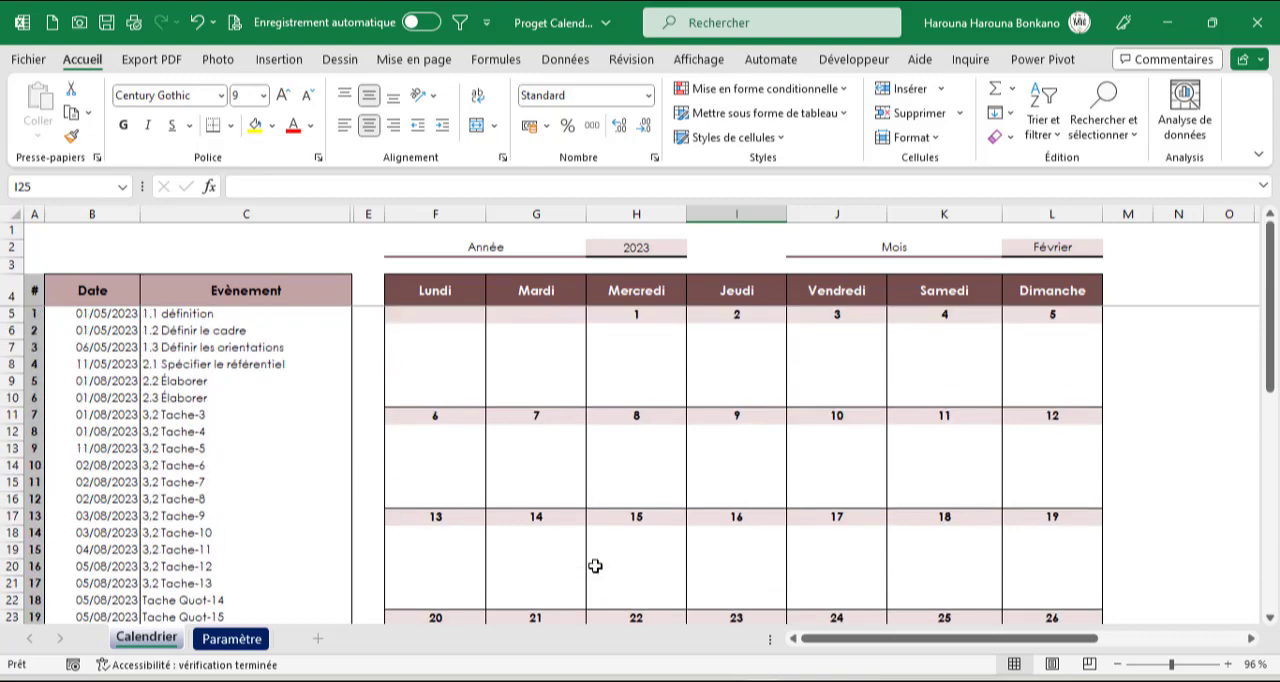
pyautogui.click(1073, 254)
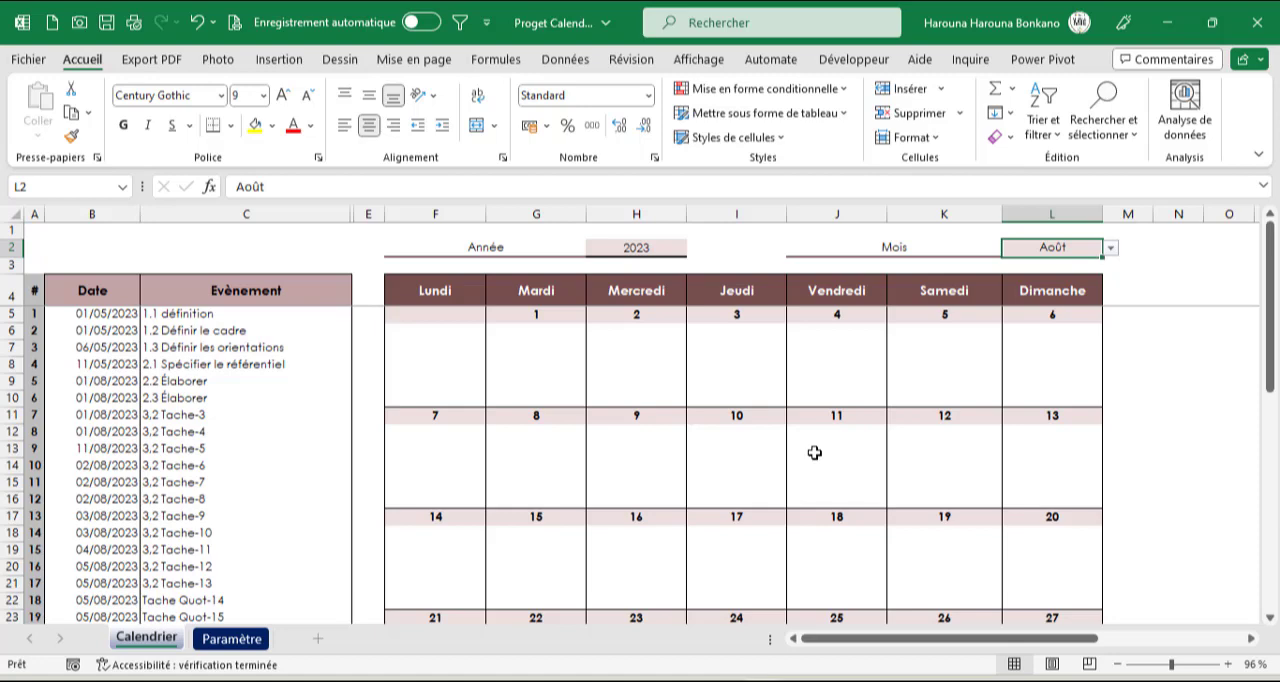
# Start a formula-based conditional formatting rule for the first week's day numbers, F5:L5
pyautogui.click(458, 320)
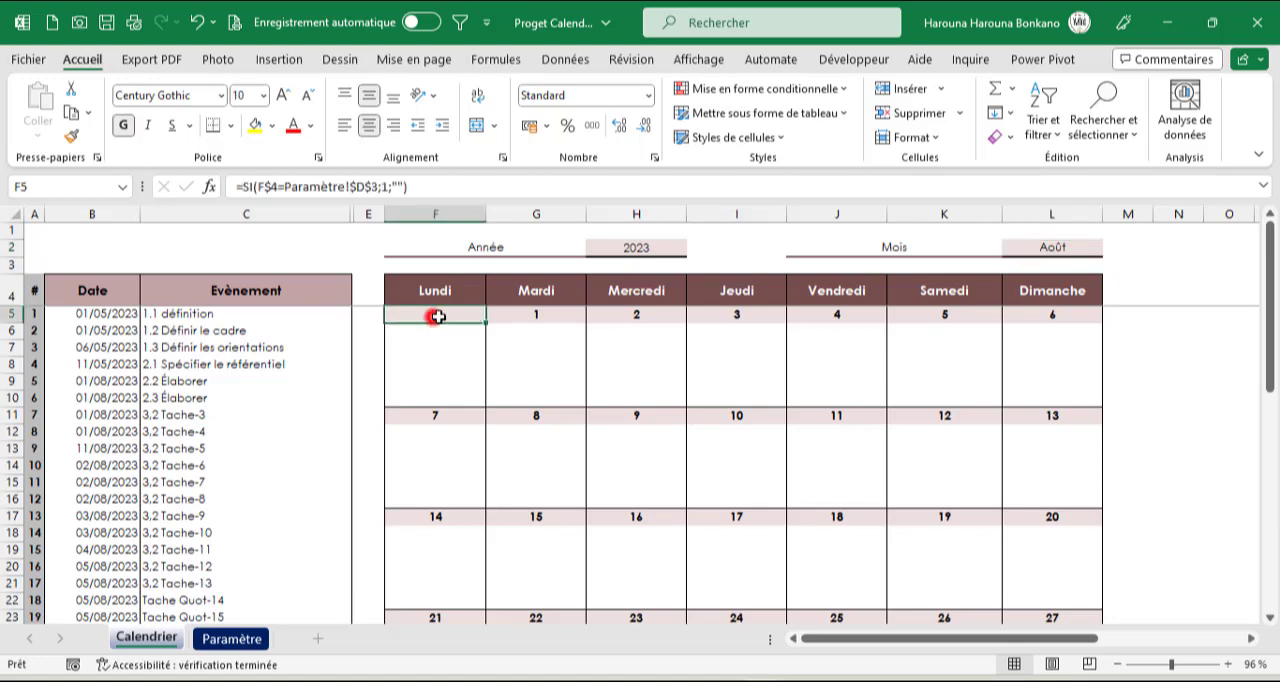
pyautogui.moveTo(438, 316); pyautogui.dragTo(1029, 316)
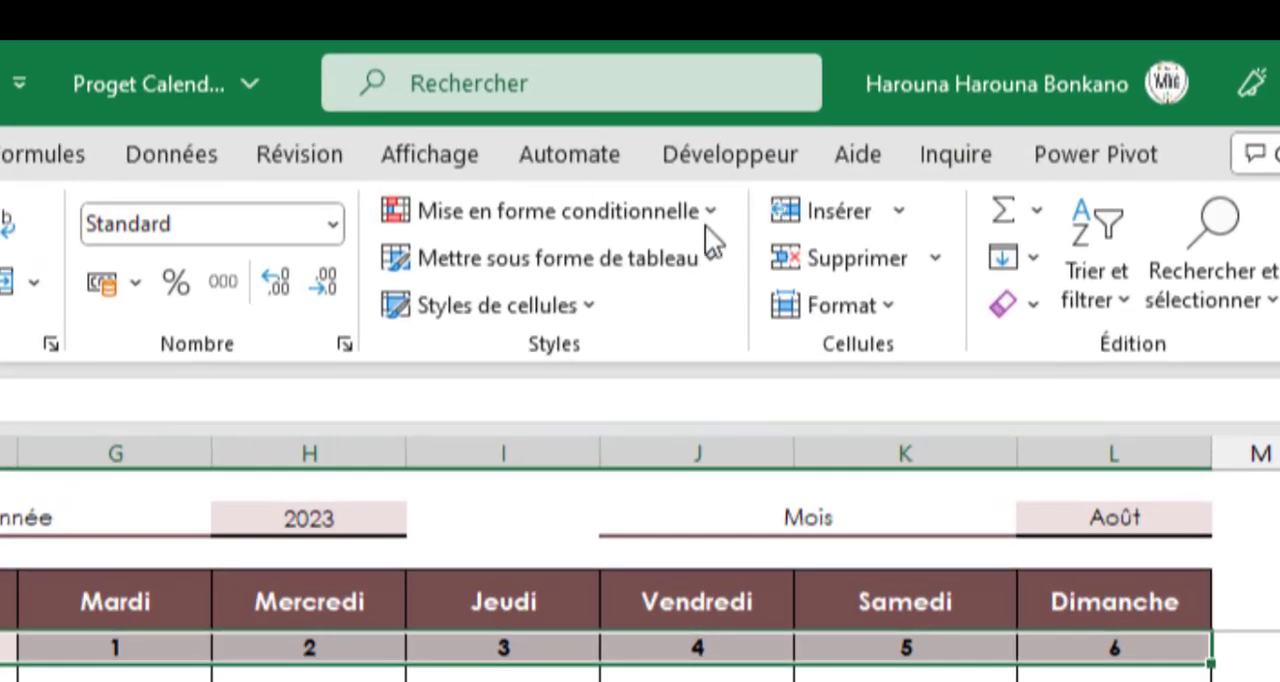
pyautogui.click(698, 221)
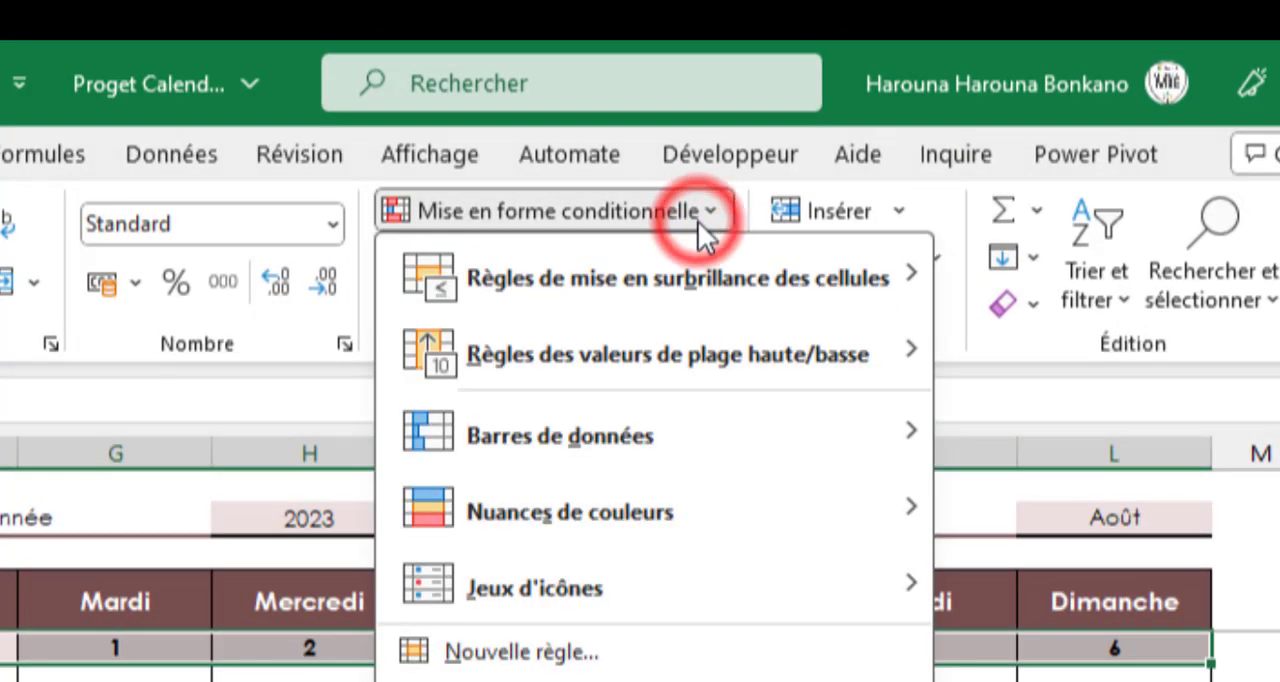
pyautogui.click(595, 652)
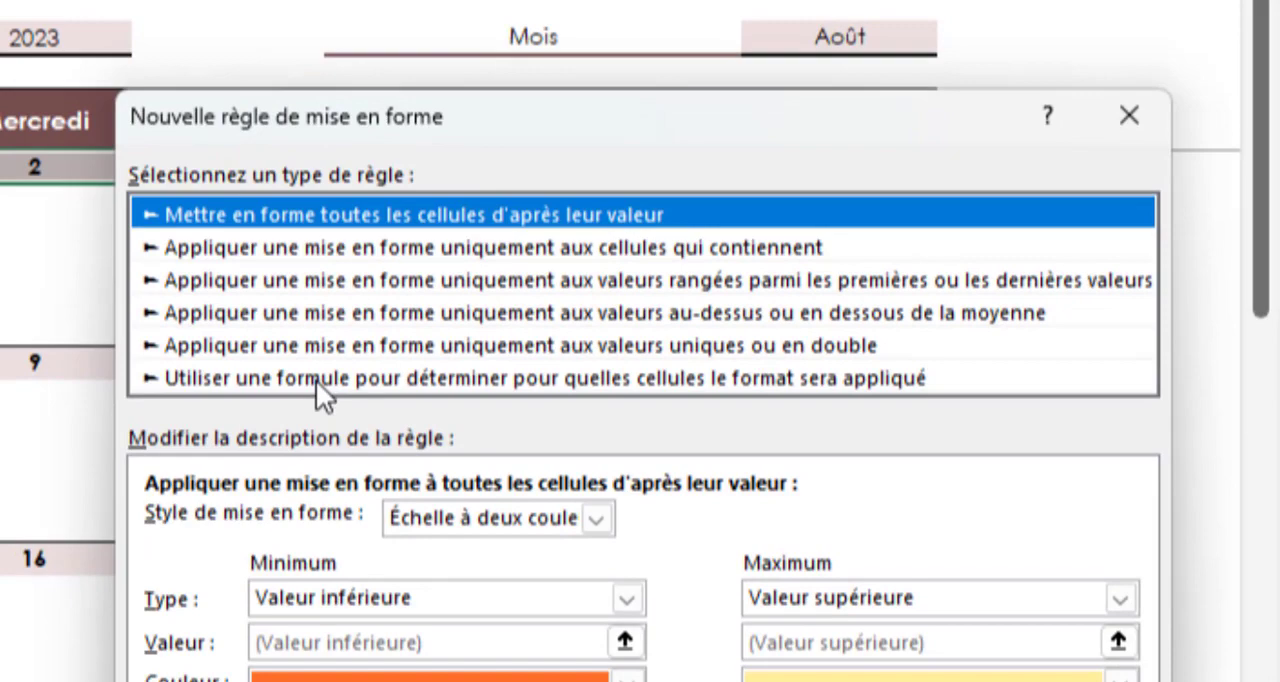
pyautogui.click(316, 383)
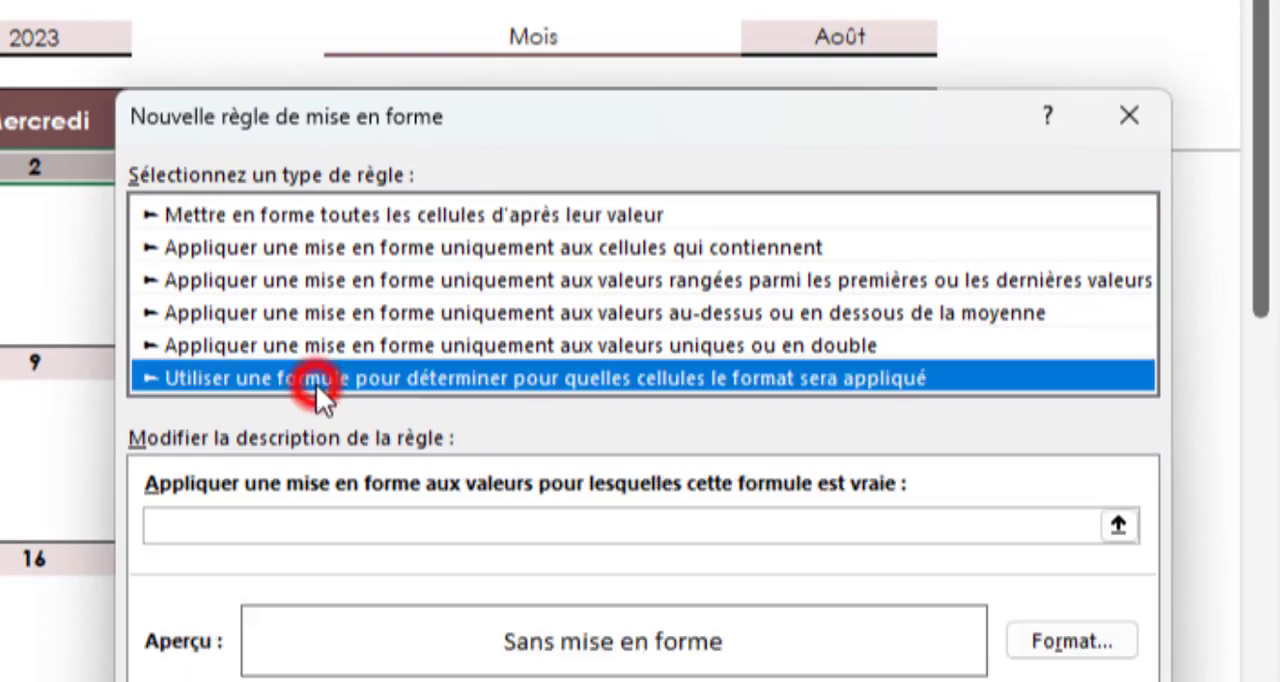
pyautogui.moveTo(319, 119); pyautogui.dragTo(245, 72)
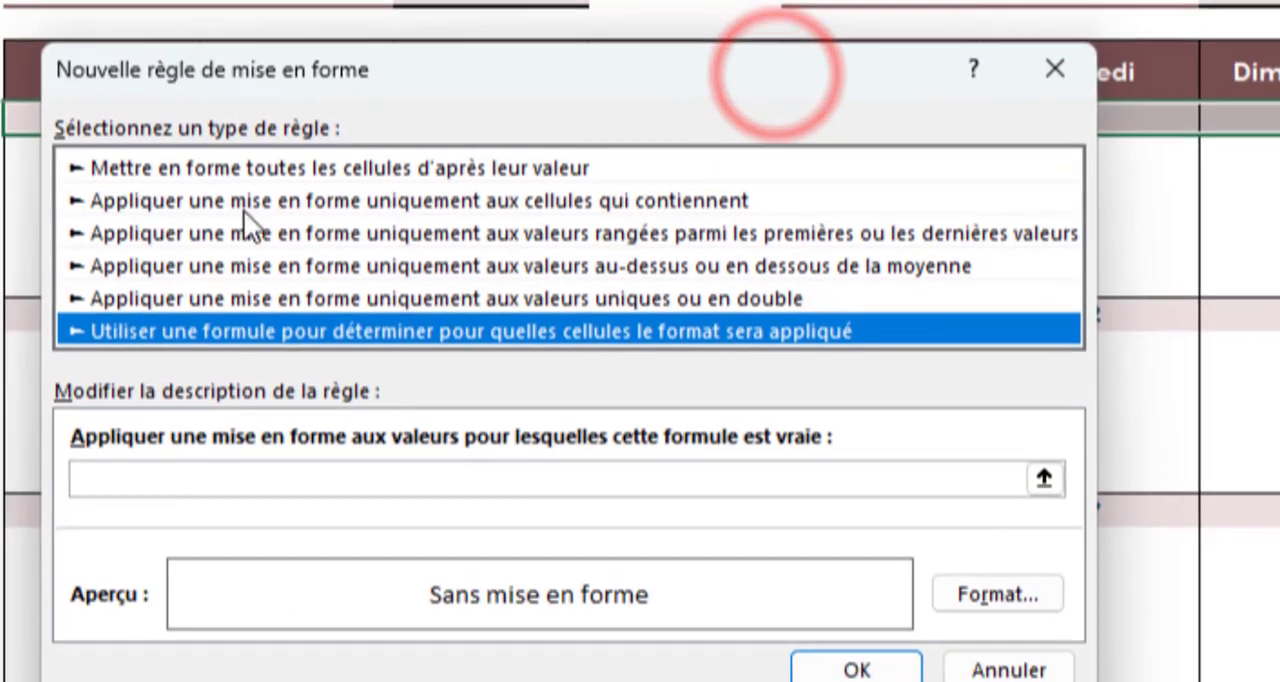
pyautogui.click(196, 470)
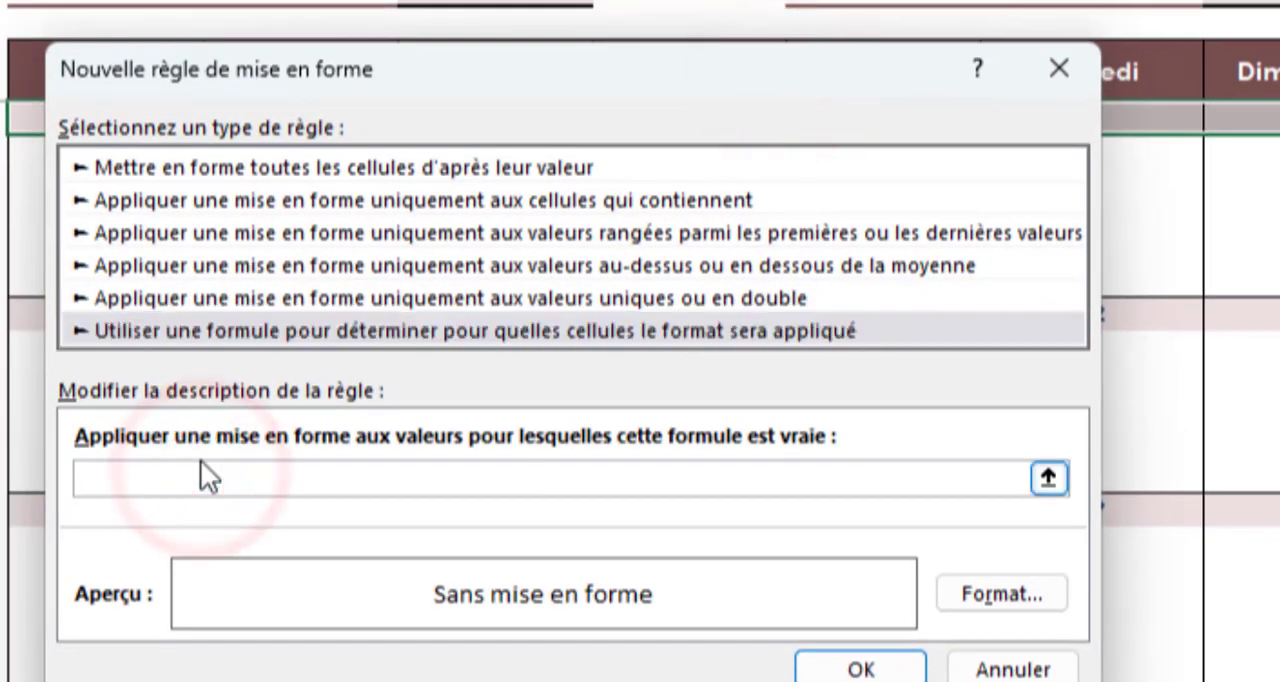
# Begin the rule formula with DATE, using $H$2 as the year and EQUIV($L$2;Paramètre!$A$1:$A$12;0) as the month
pyautogui.write('=date(')
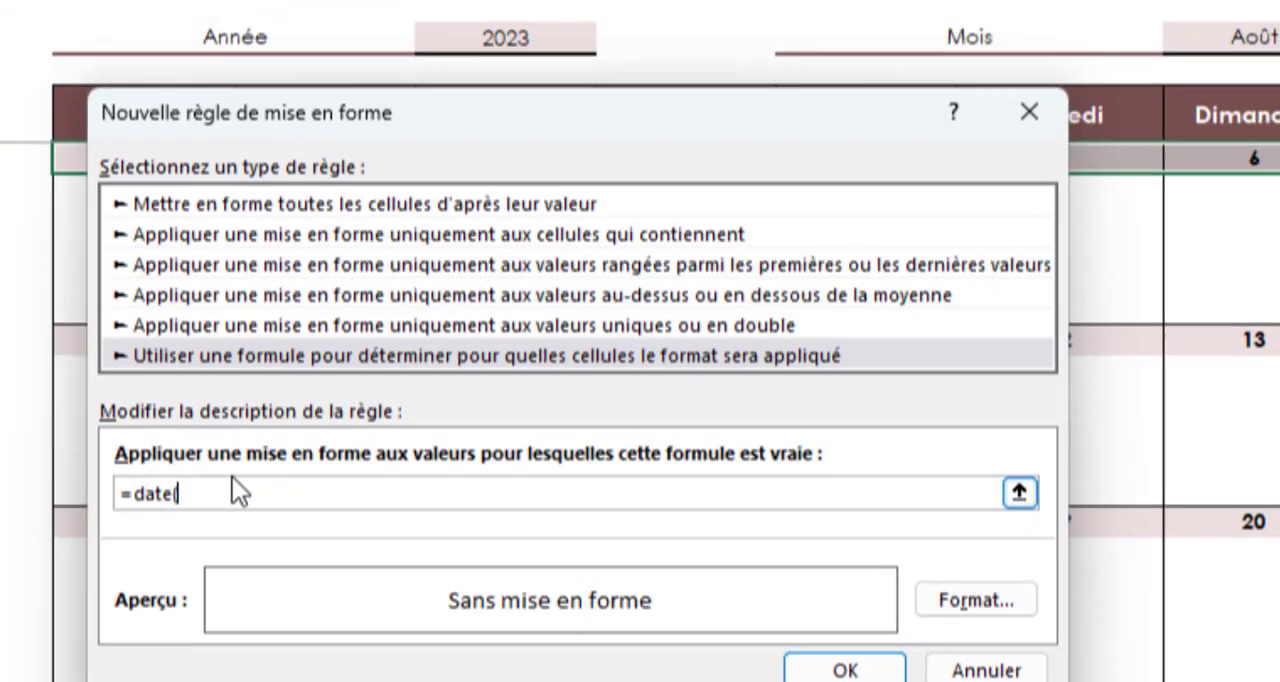
pyautogui.click(505, 37)
pyautogui.write(';')
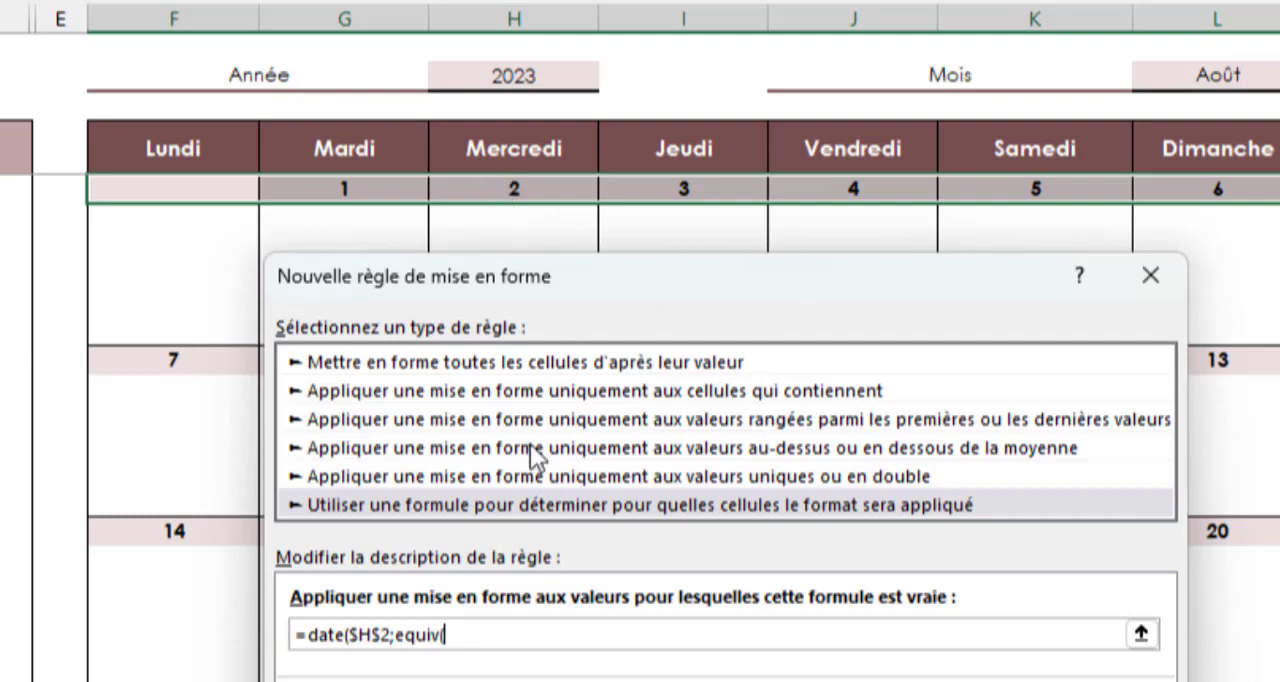
pyautogui.write('equiv(')
pyautogui.click(1187, 72)
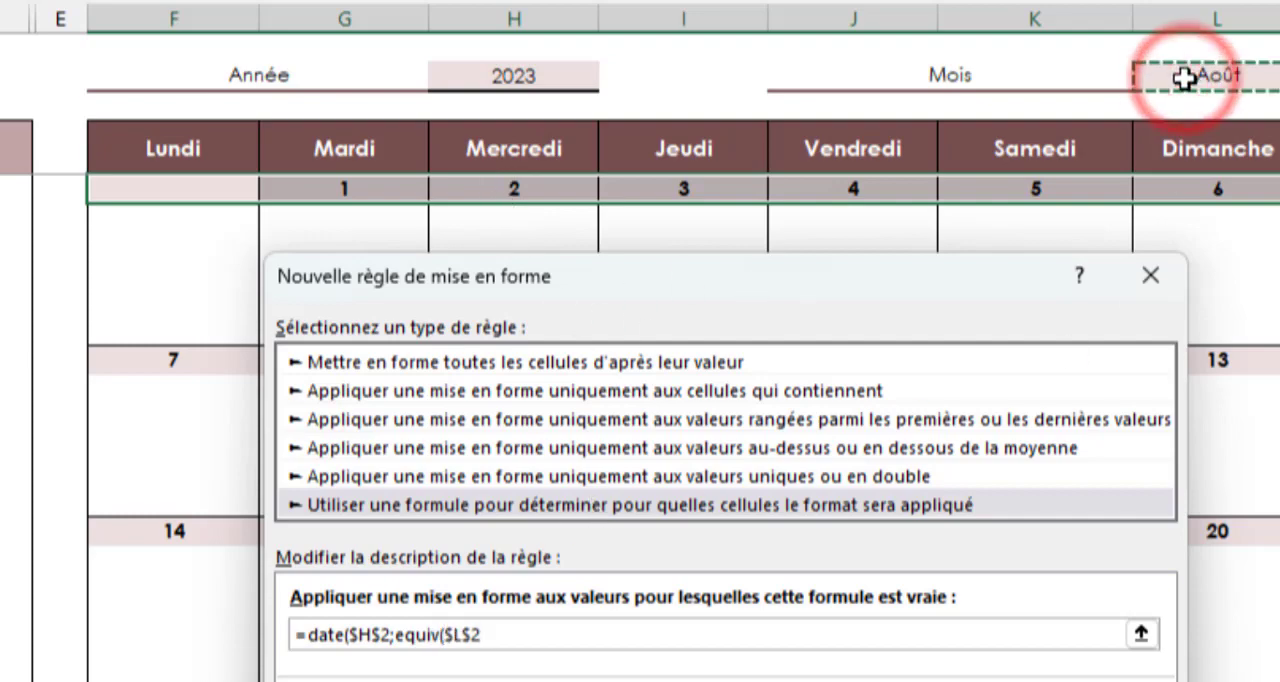
pyautogui.write(';')
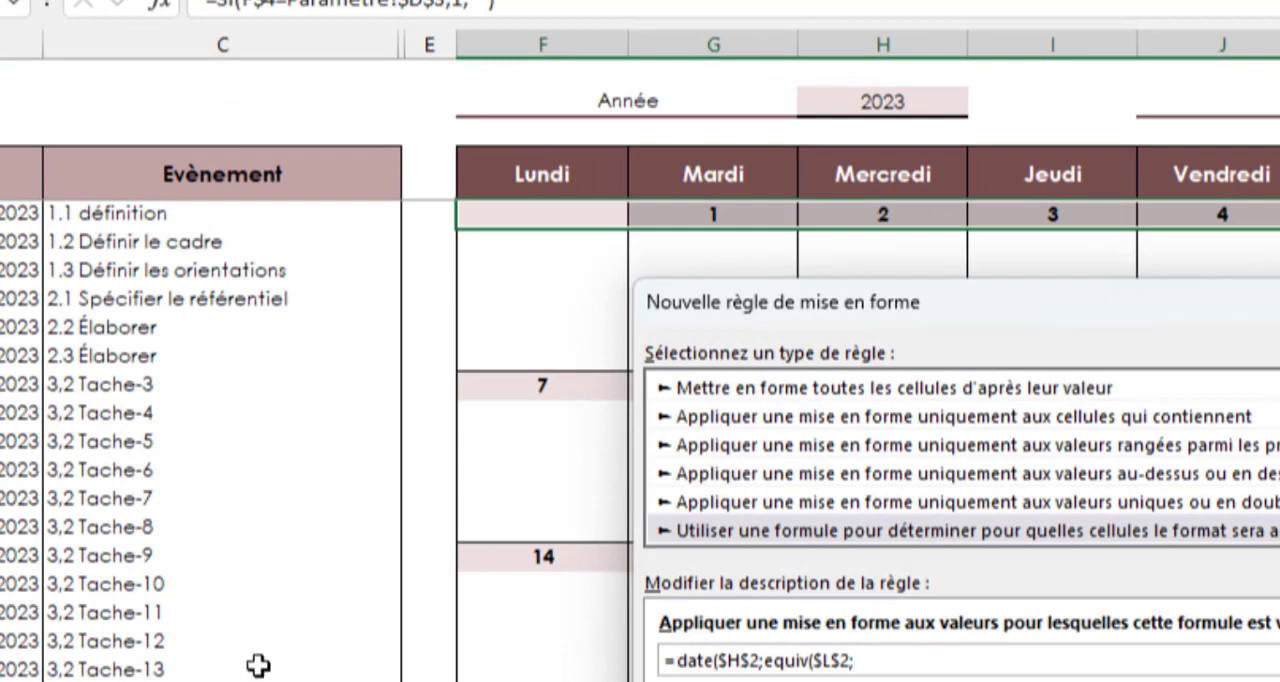
pyautogui.click(40, 681)
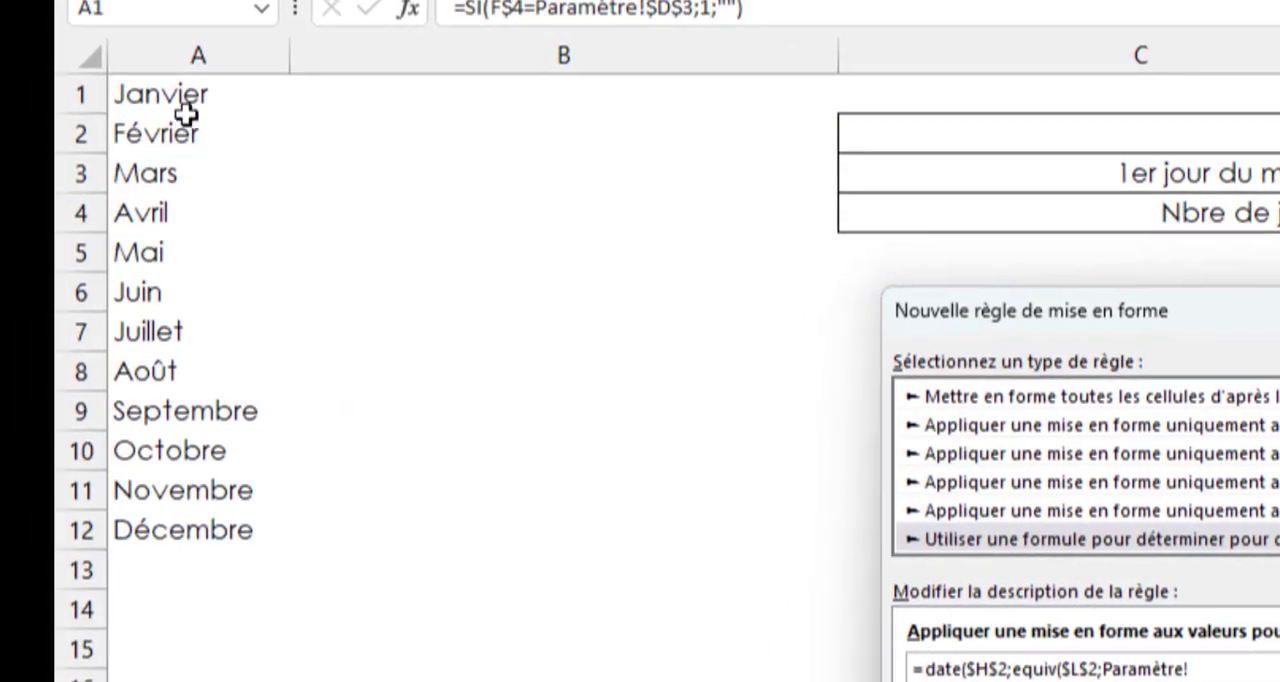
pyautogui.moveTo(186, 114); pyautogui.dragTo(205, 515)
pyautogui.write(';0);')
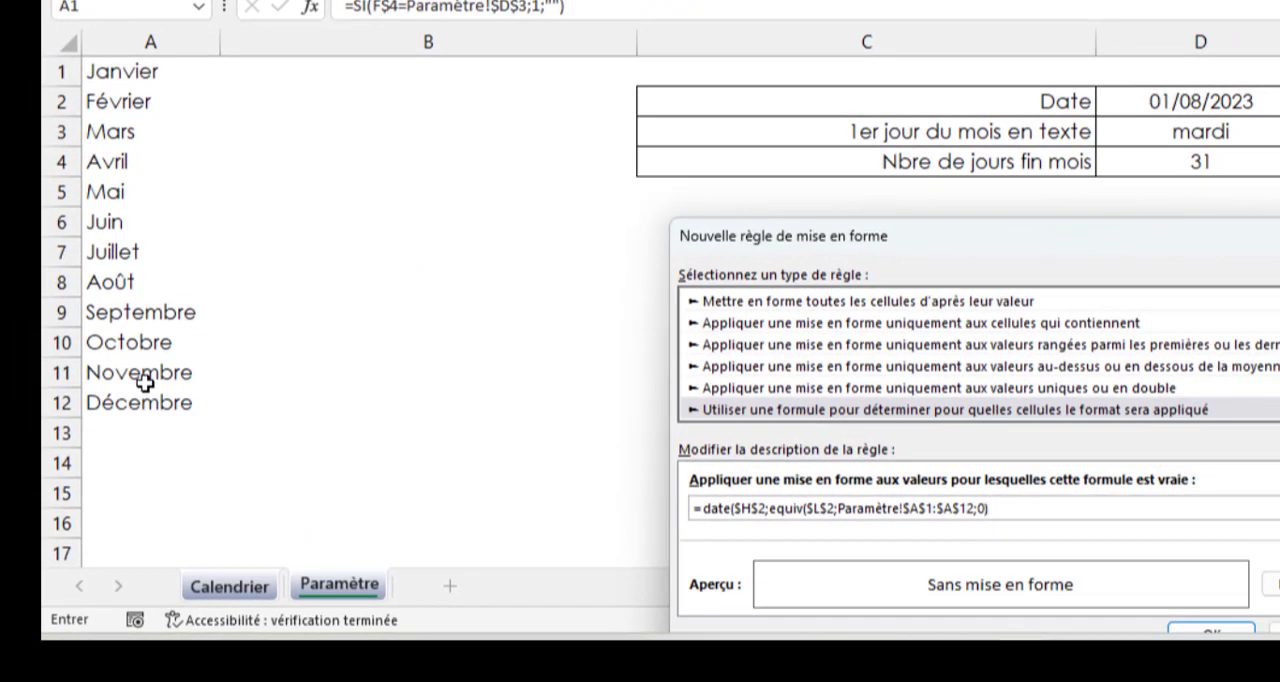
# Complete the rule formula with the relative reference Calendrier!F5 as the day and compare the date with aujourdhui()
pyautogui.click(256, 596)
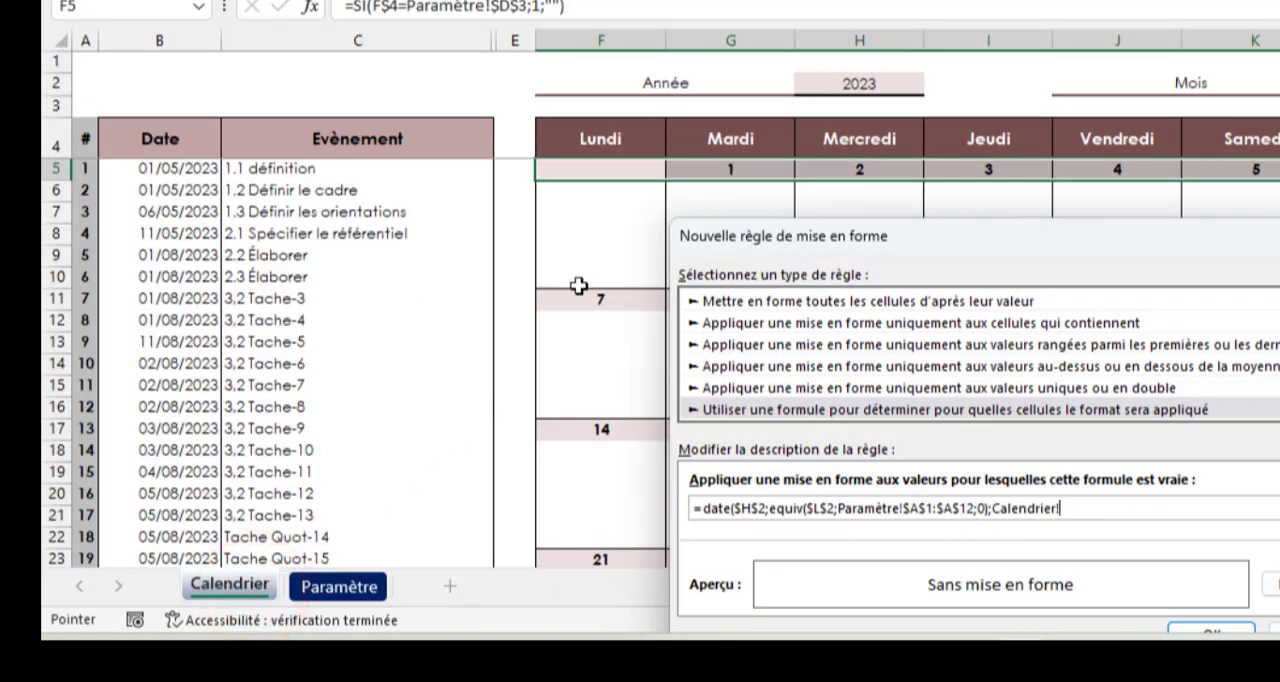
pyautogui.click(603, 169)
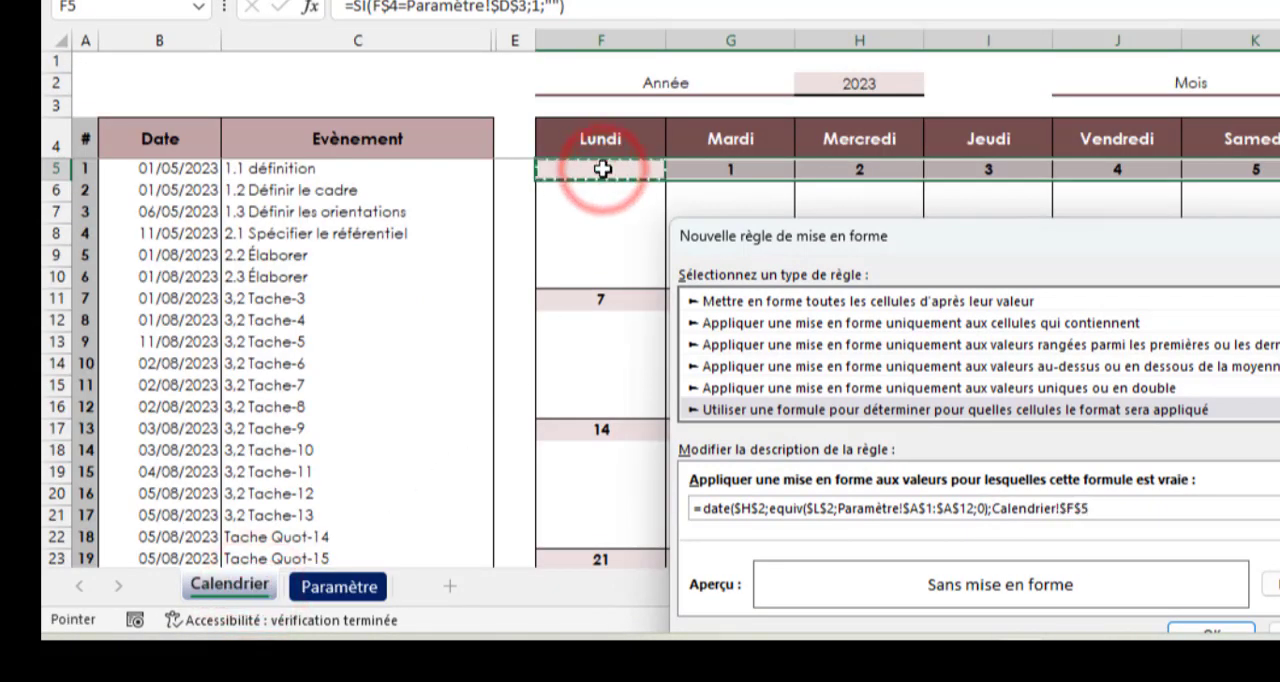
pyautogui.press('F4')
pyautogui.press('F4')
pyautogui.press('F4')
pyautogui.write(')')
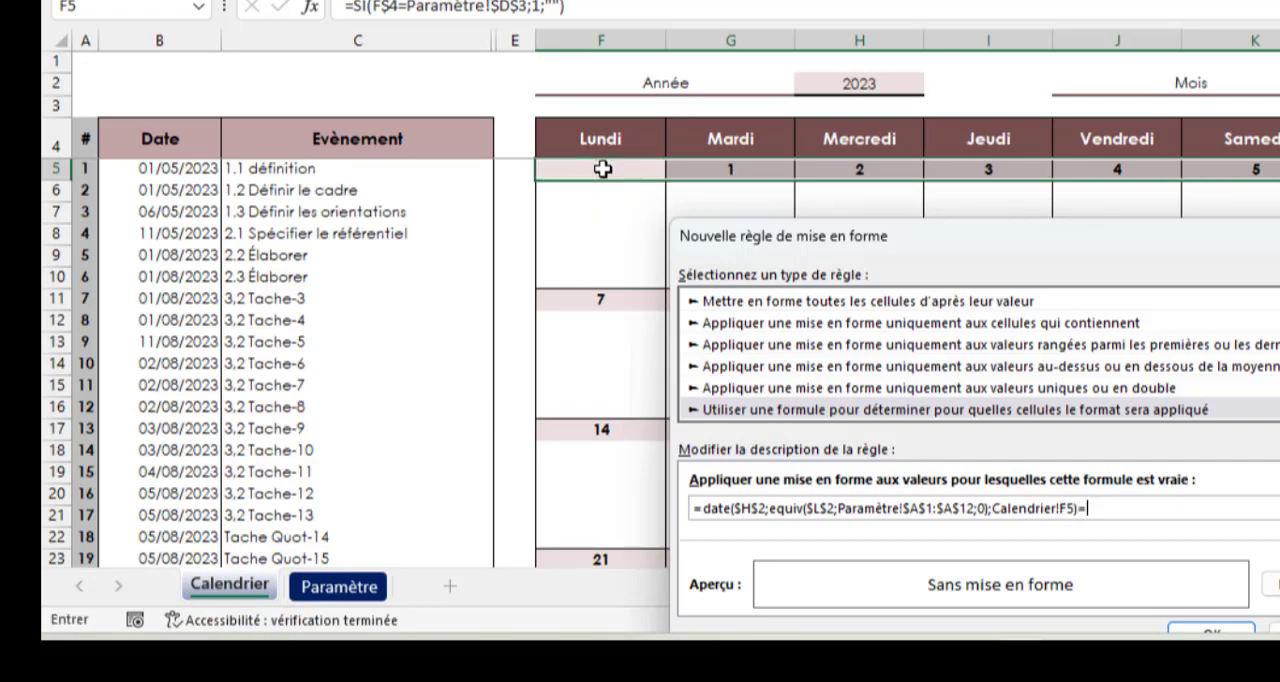
pyautogui.write('=aujourdhui()')
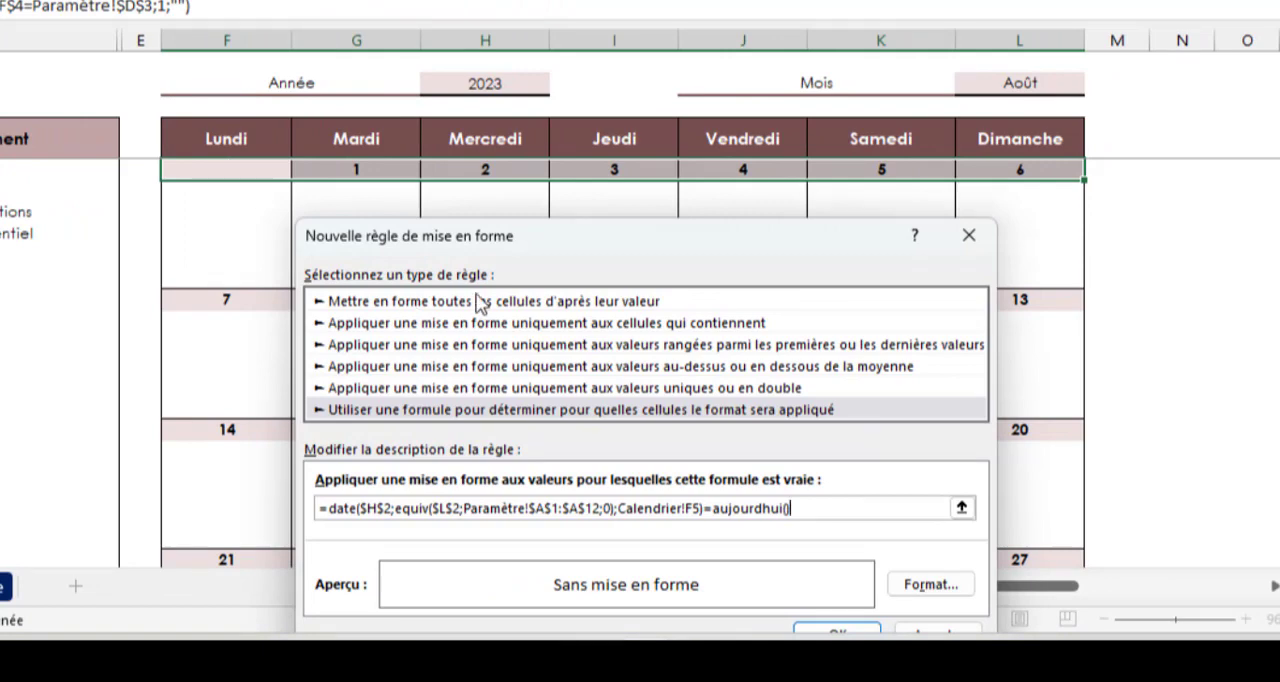
# Give the rule a green fill with bold white text and apply it to the first week's day row
pyautogui.click(945, 586)
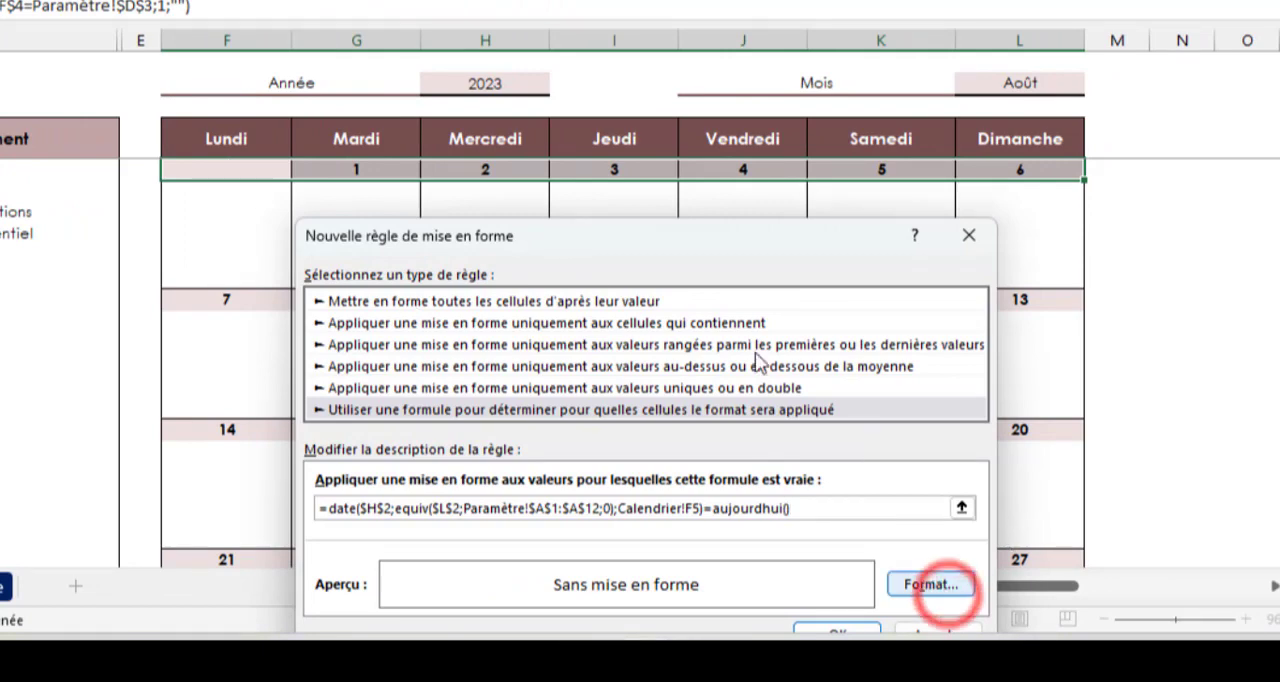
pyautogui.click(826, 59)
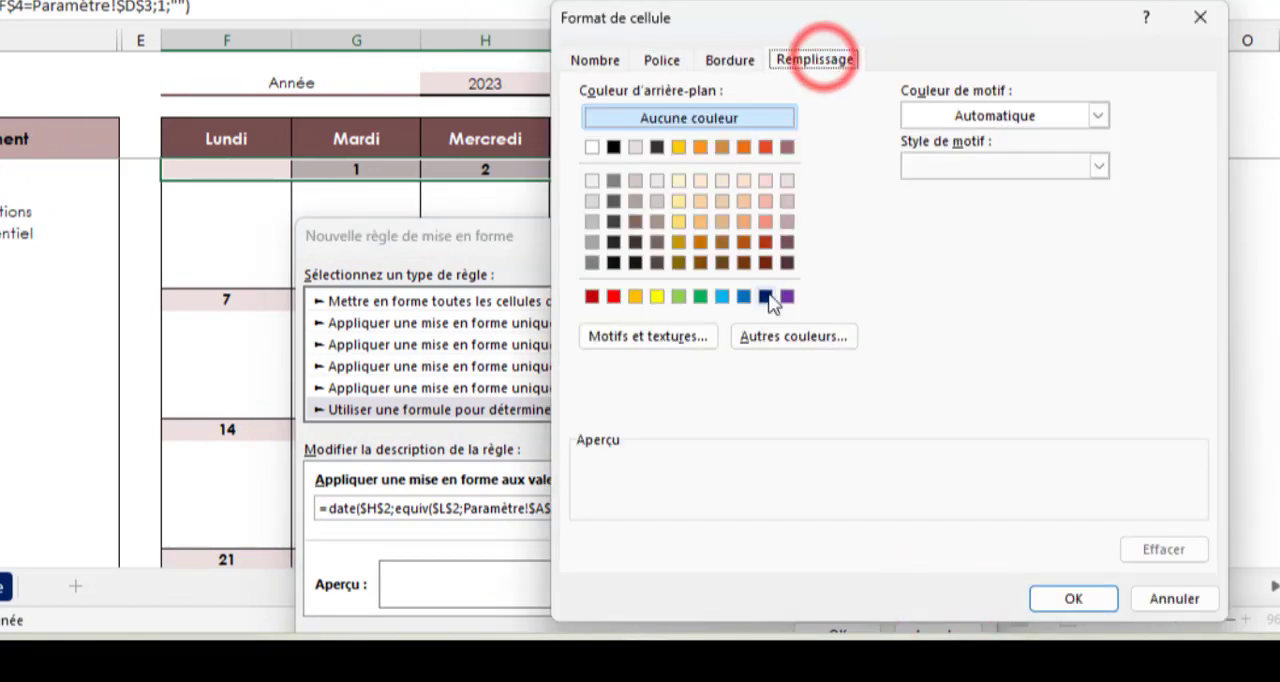
pyautogui.click(699, 296)
pyautogui.click(664, 59)
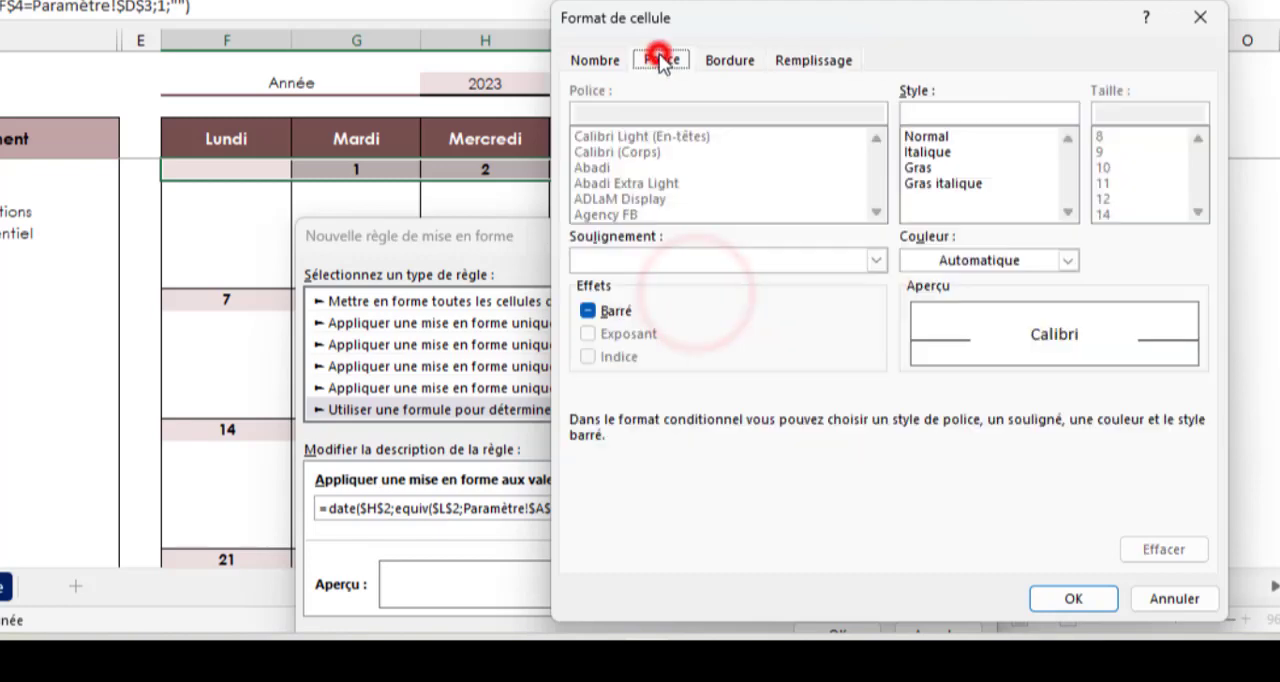
pyautogui.click(913, 168)
pyautogui.click(1067, 260)
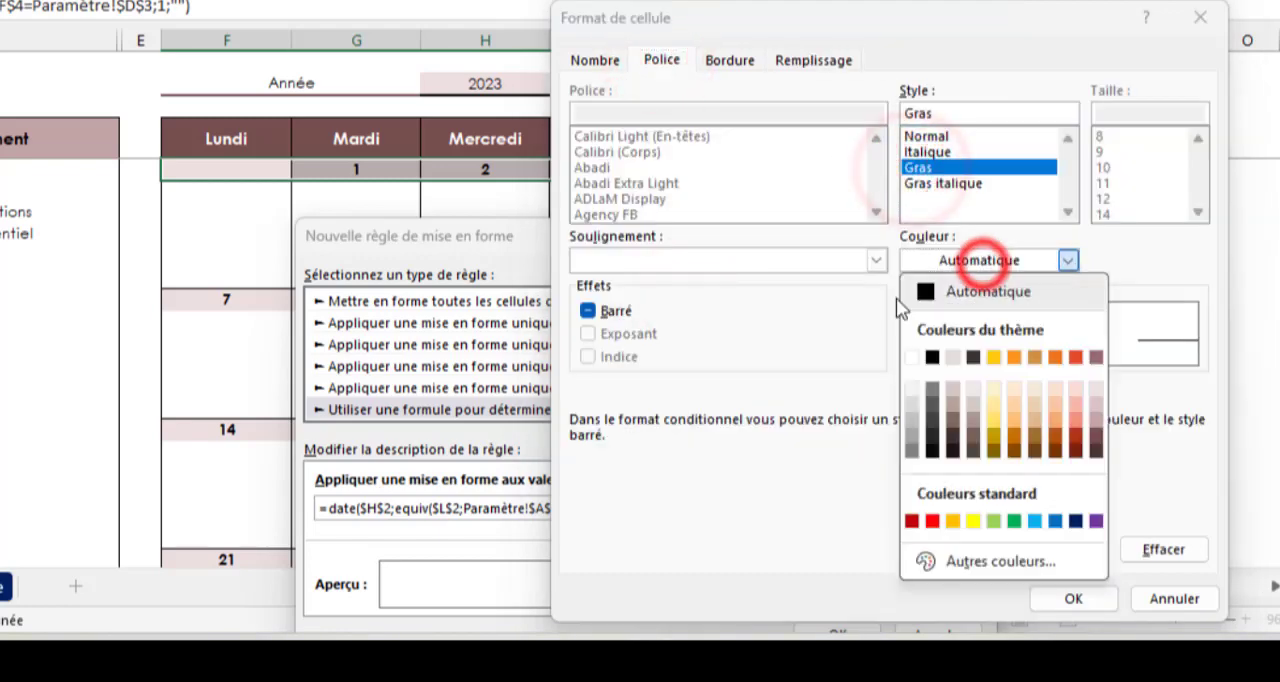
pyautogui.click(912, 350)
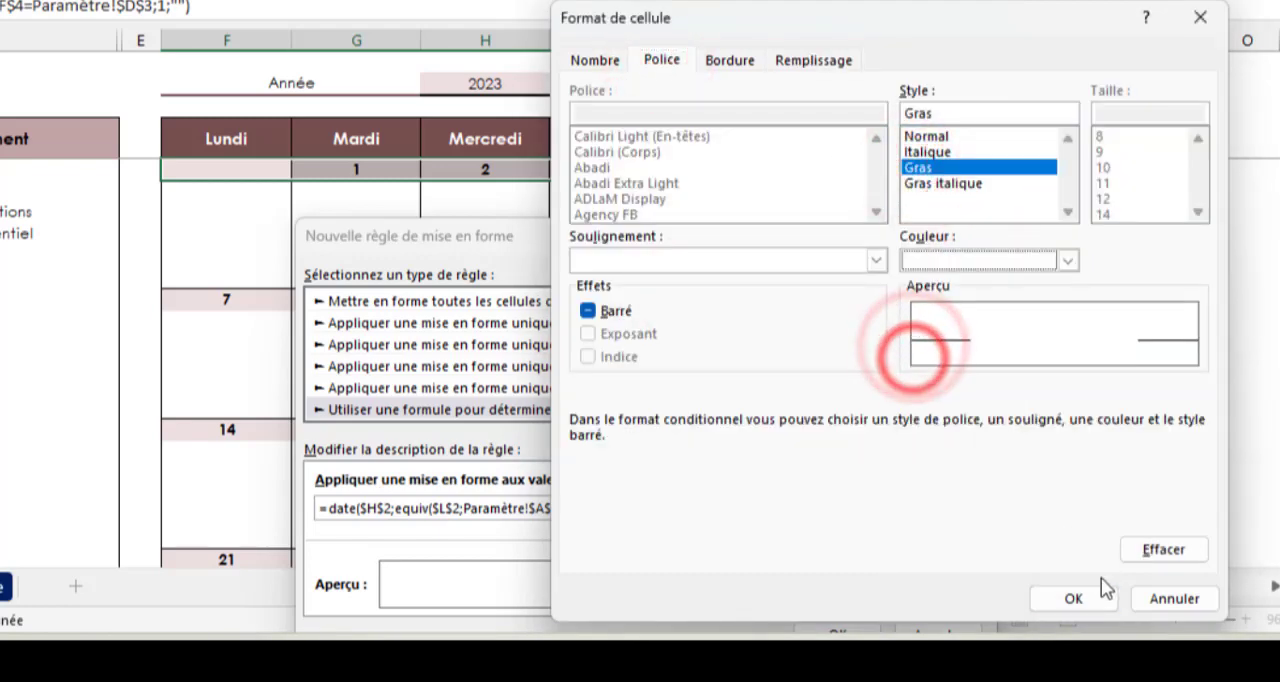
pyautogui.click(1073, 598)
pyautogui.press('Return')
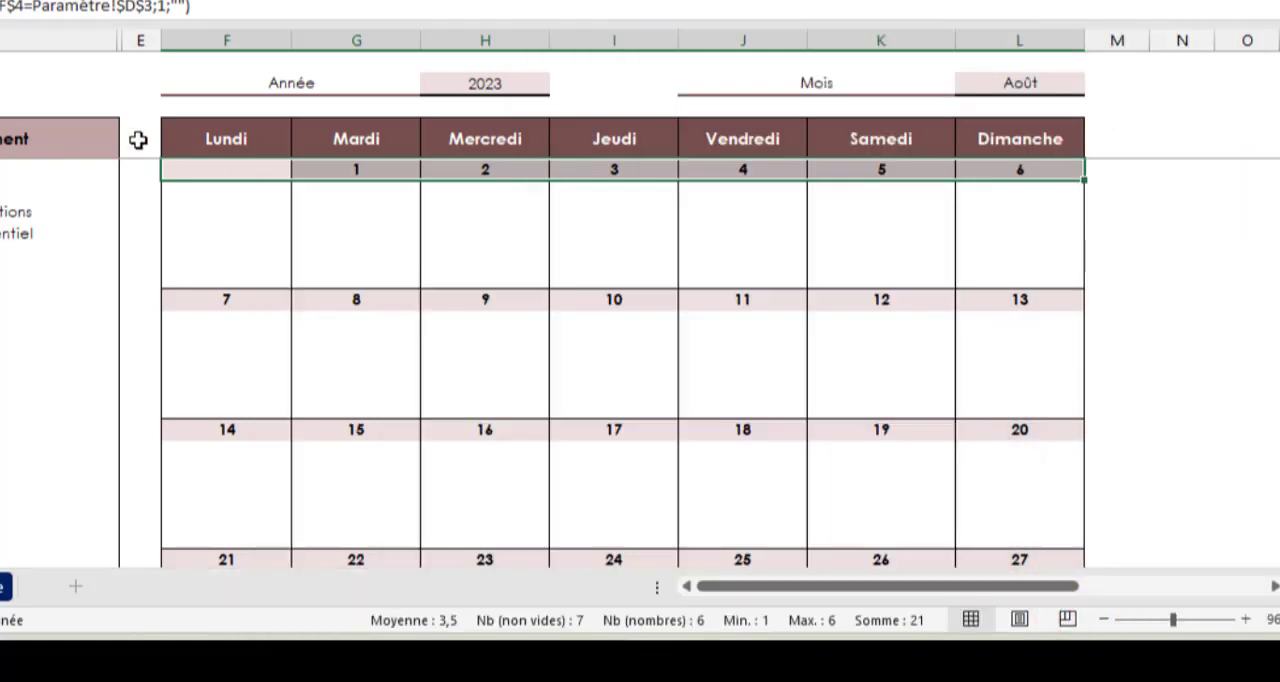
# Copy the formatting of F5:L5 onto the day rows of the second to sixth weeks with the format painter
pyautogui.click(0, 0)
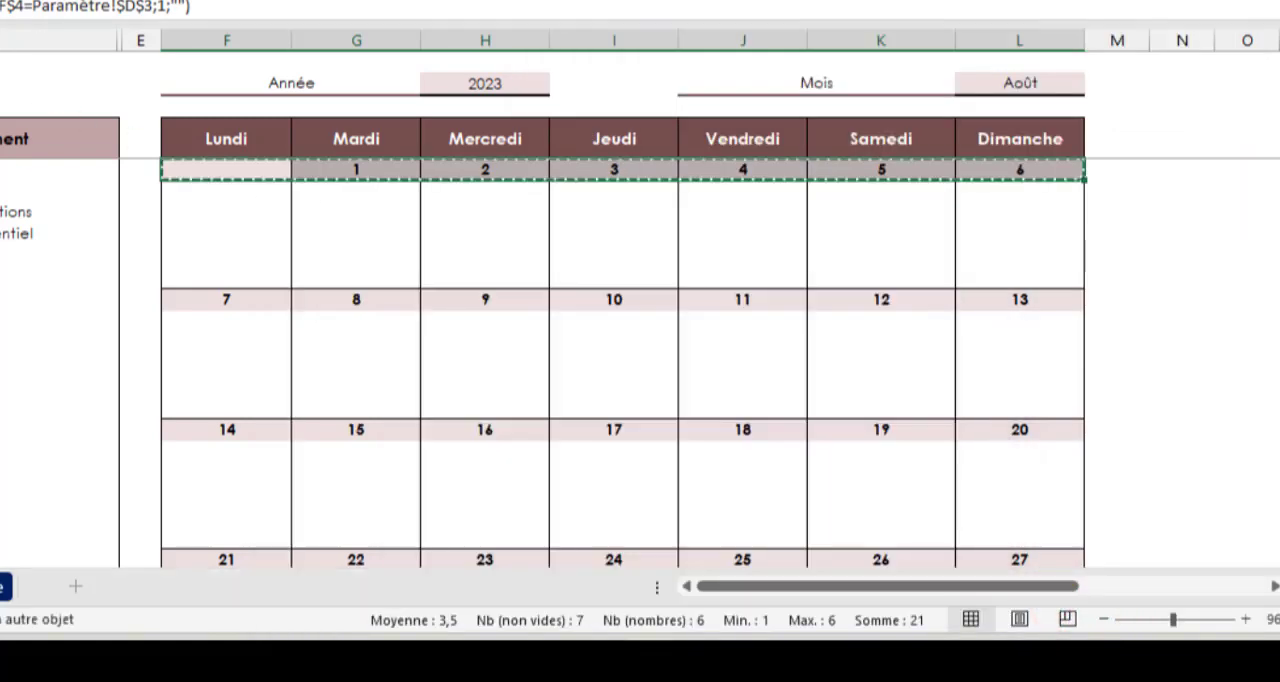
pyautogui.press('Escape')
pyautogui.click(238, 299)
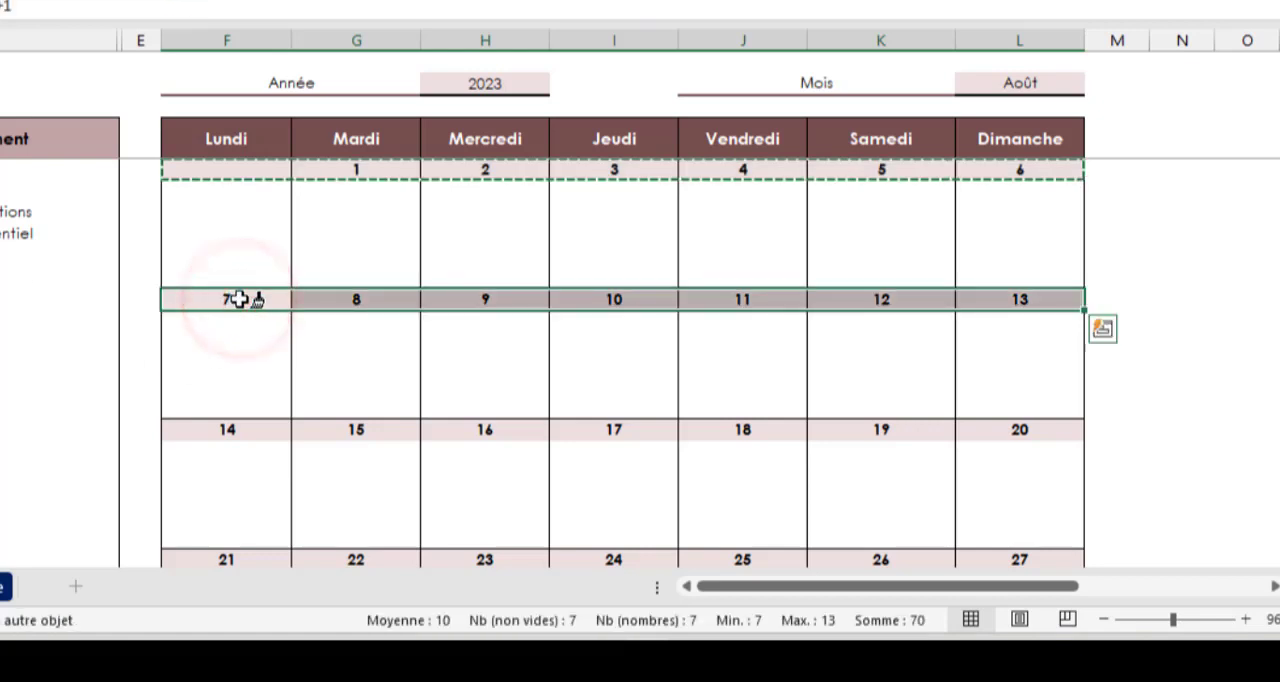
pyautogui.click(230, 432)
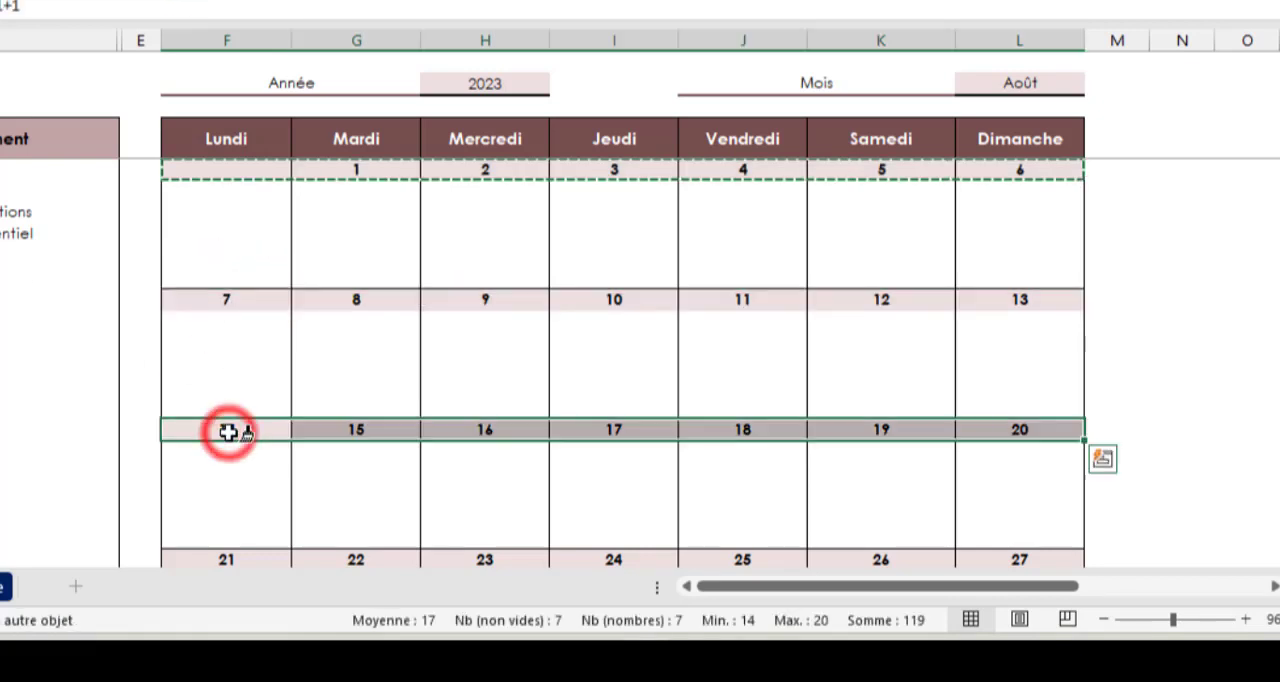
pyautogui.scroll(-1, 231, 523)
pyautogui.click(234, 495)
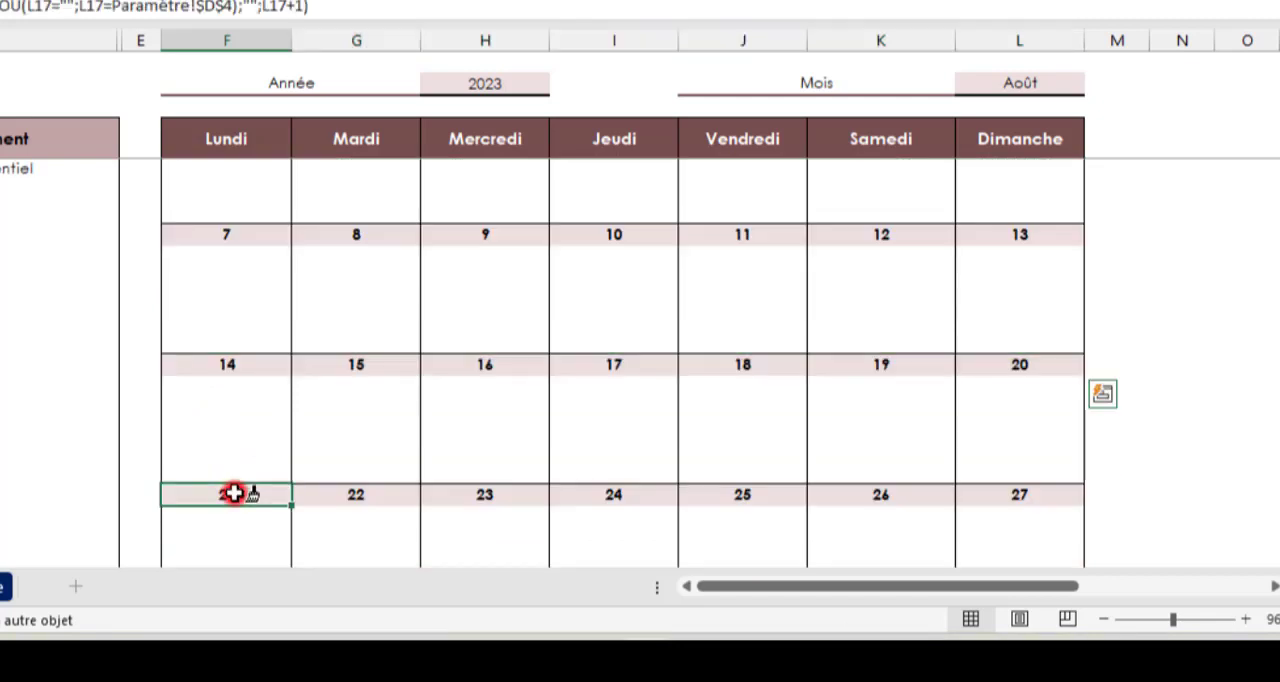
pyautogui.scroll(-2, 266, 443)
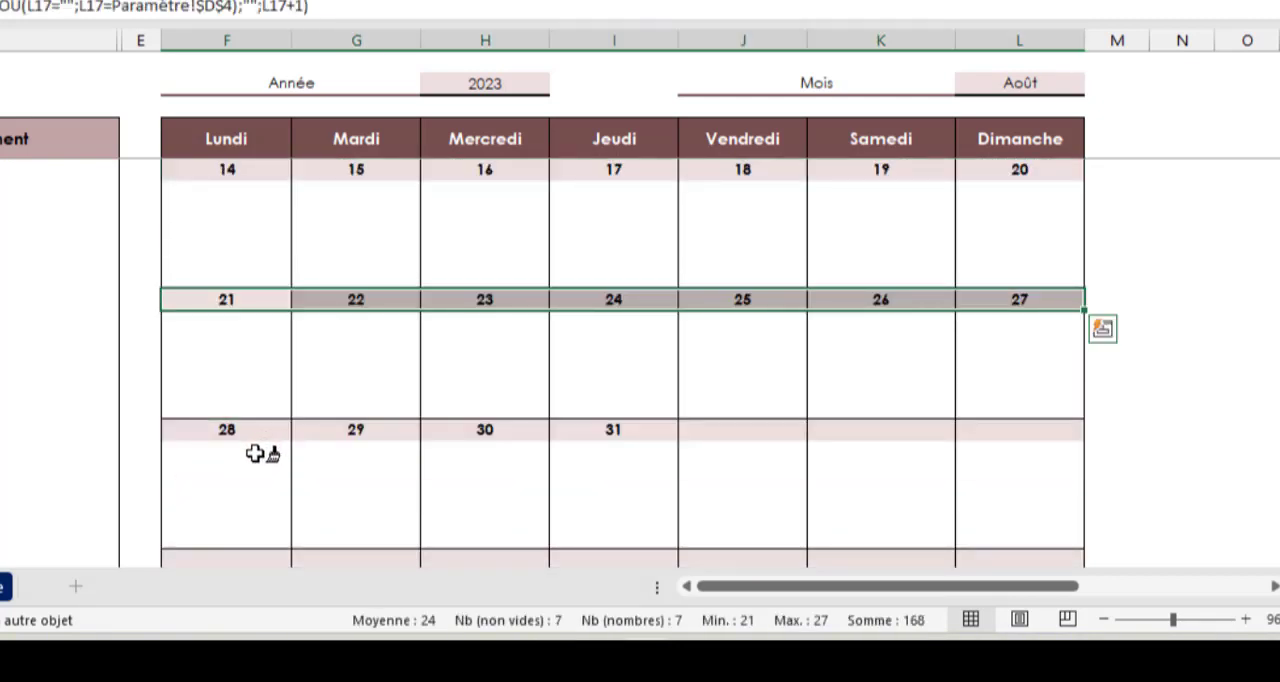
pyautogui.click(227, 429)
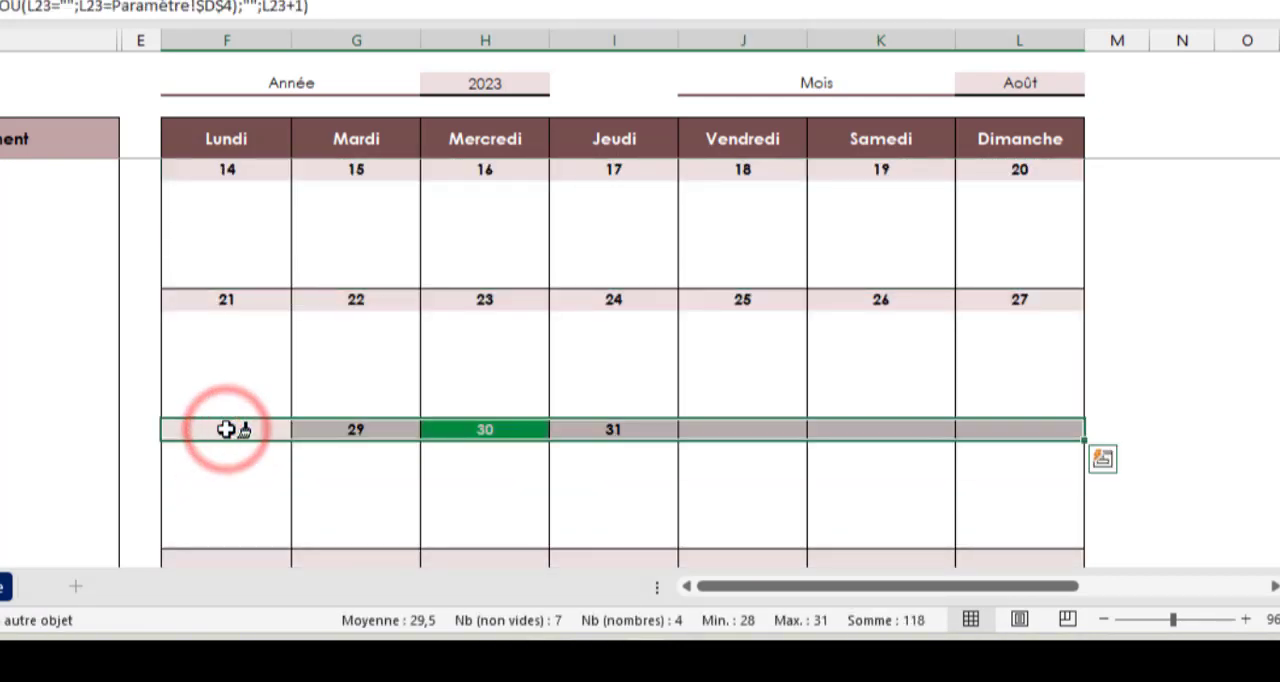
pyautogui.scroll(-1, 260, 460)
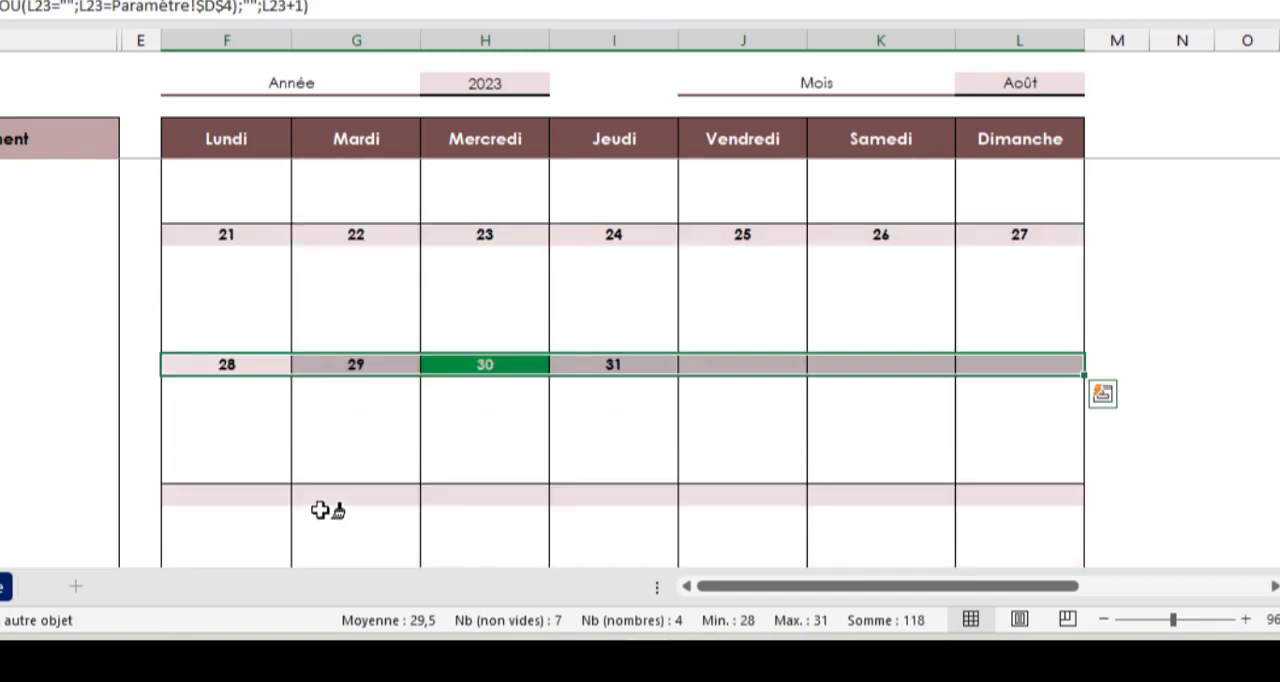
pyautogui.click(231, 490)
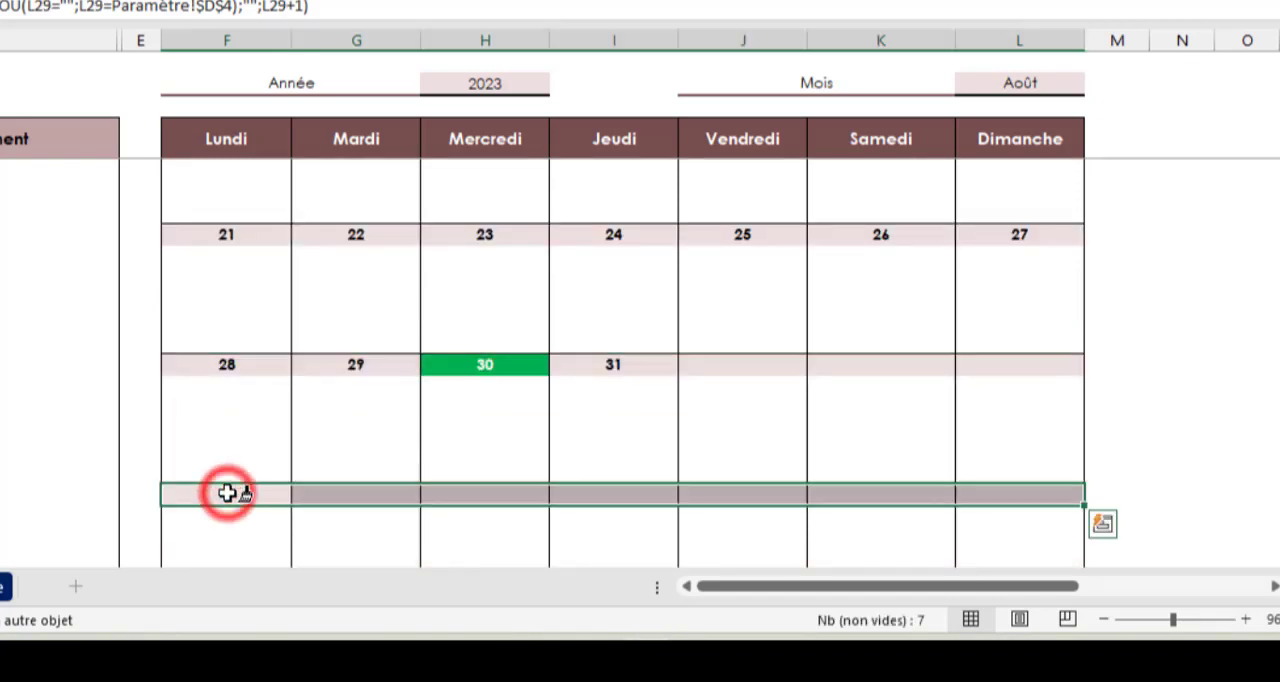
pyautogui.click(485, 366)
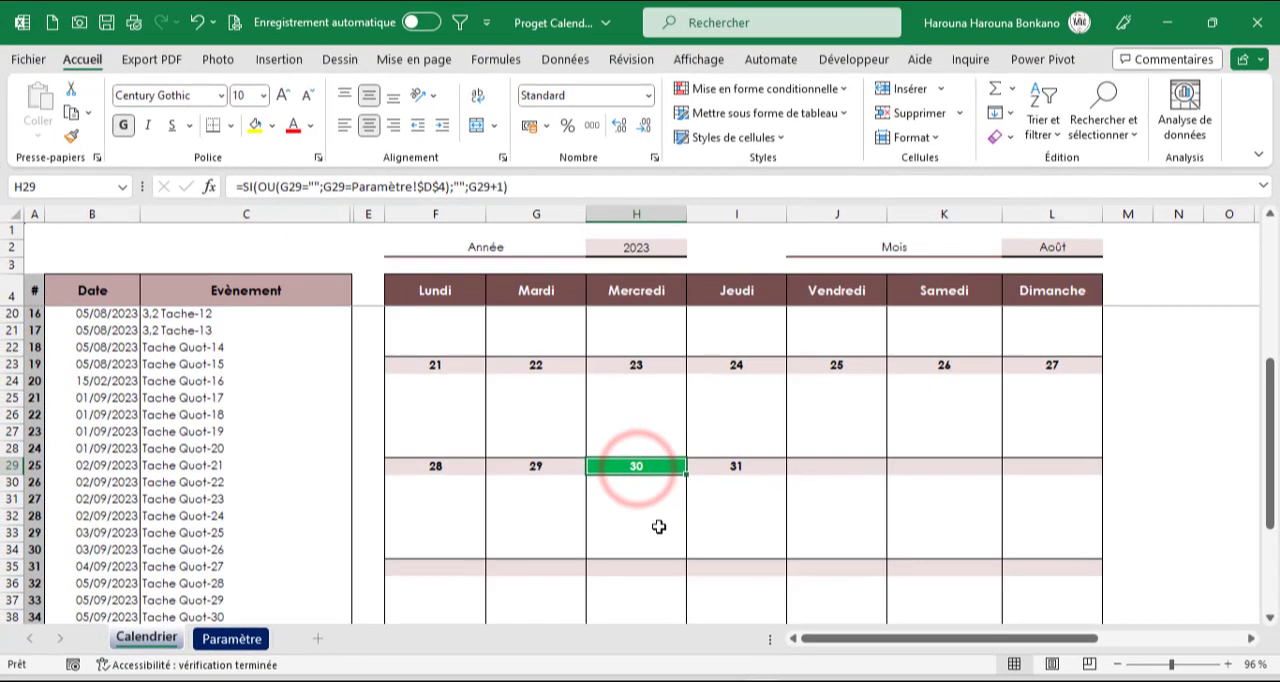
pyautogui.scroll(5, 595, 490)
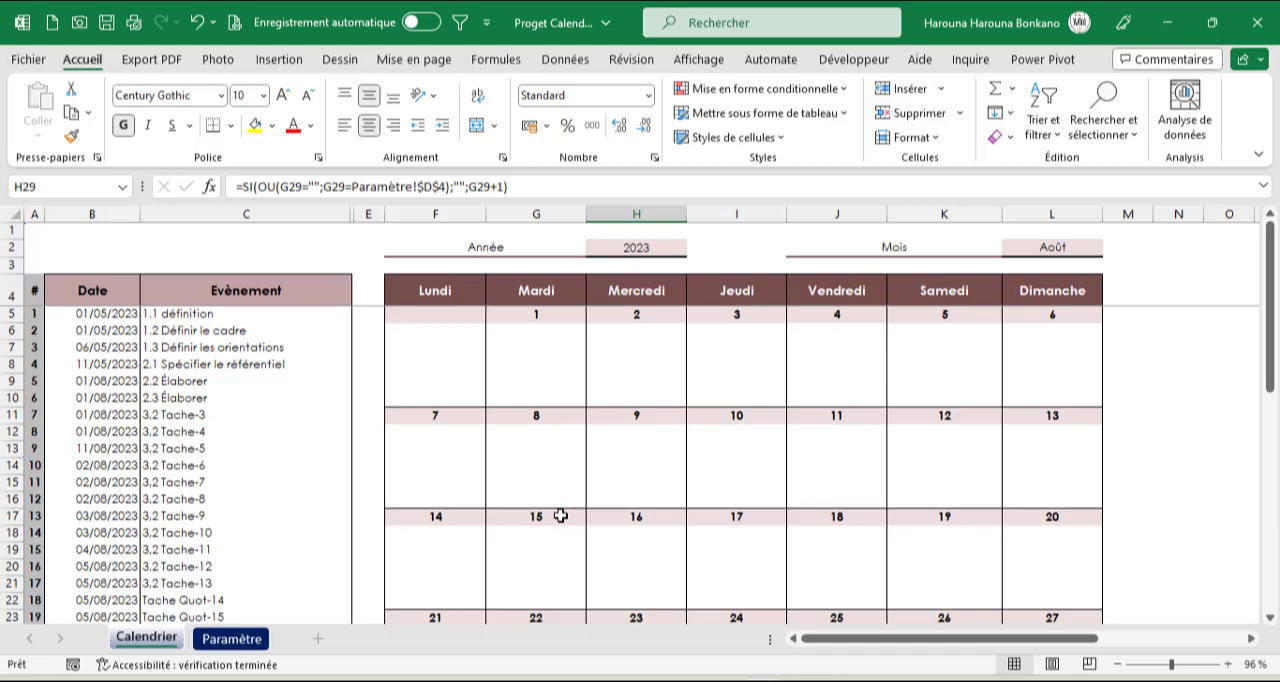
pyautogui.click(422, 332)
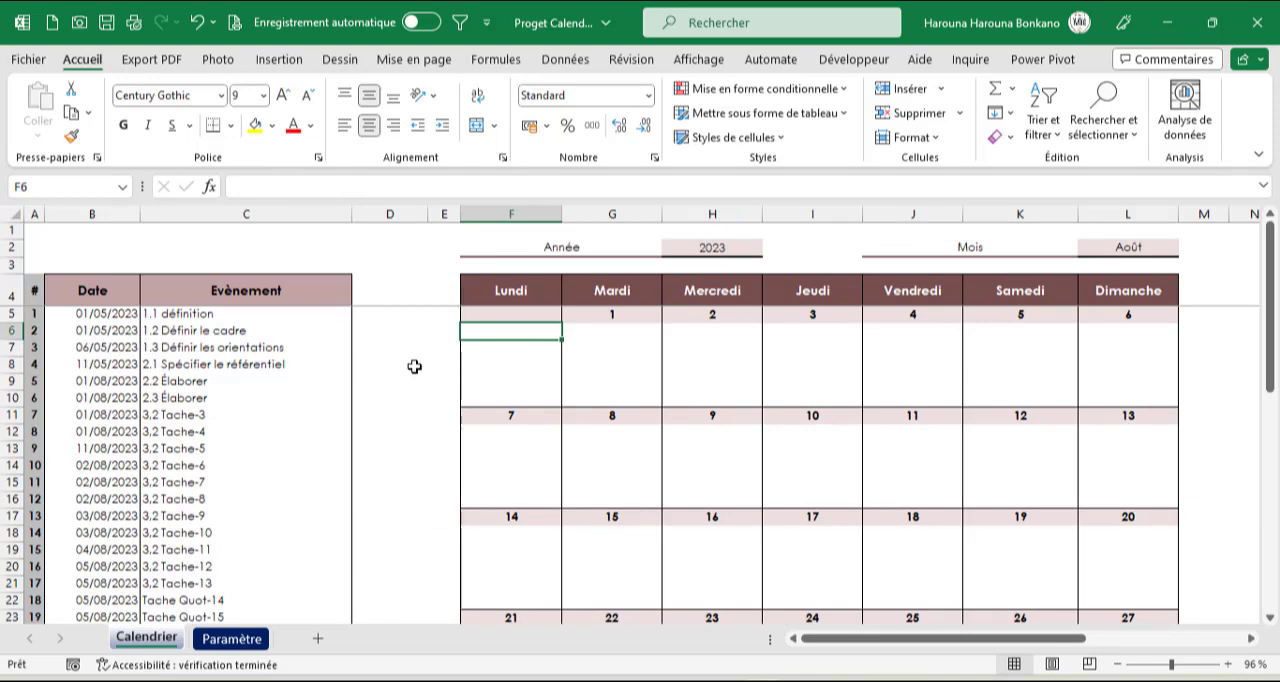
pyautogui.moveTo(105, 313); pyautogui.dragTo(118, 457)
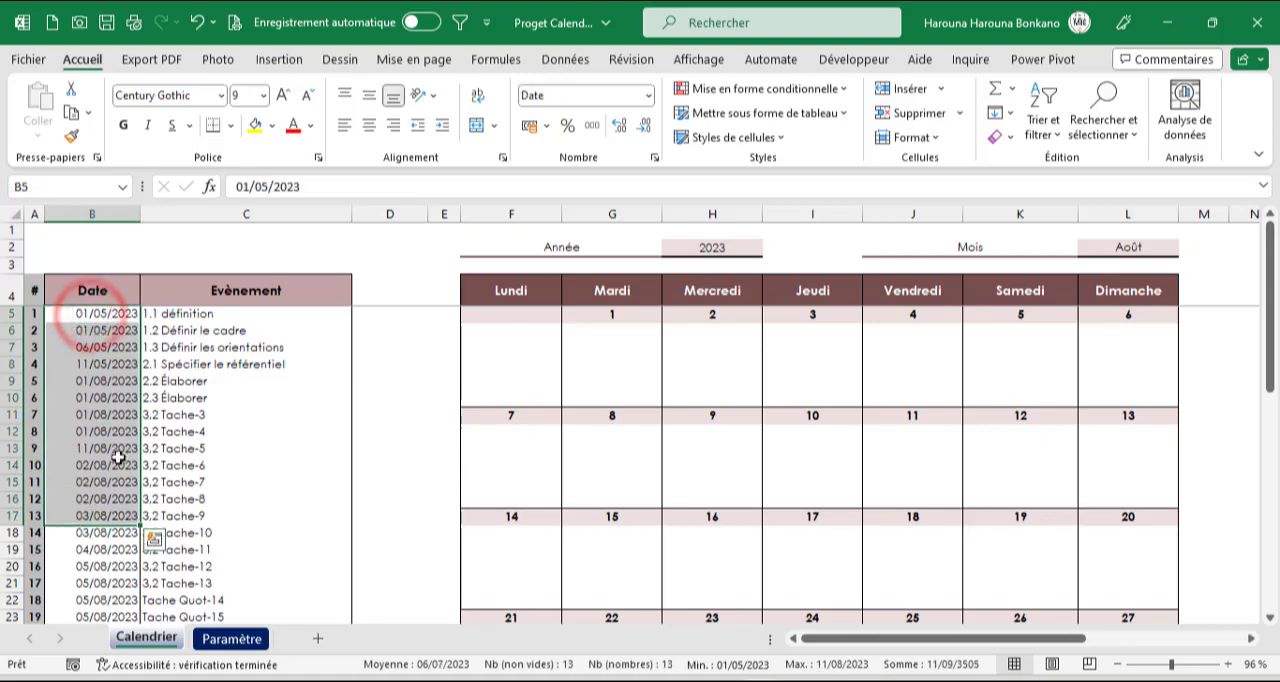
pyautogui.moveTo(177, 314); pyautogui.dragTo(180, 530)
# Start an NB.SI formula in cell D5, beside the first event
pyautogui.click(366, 313)
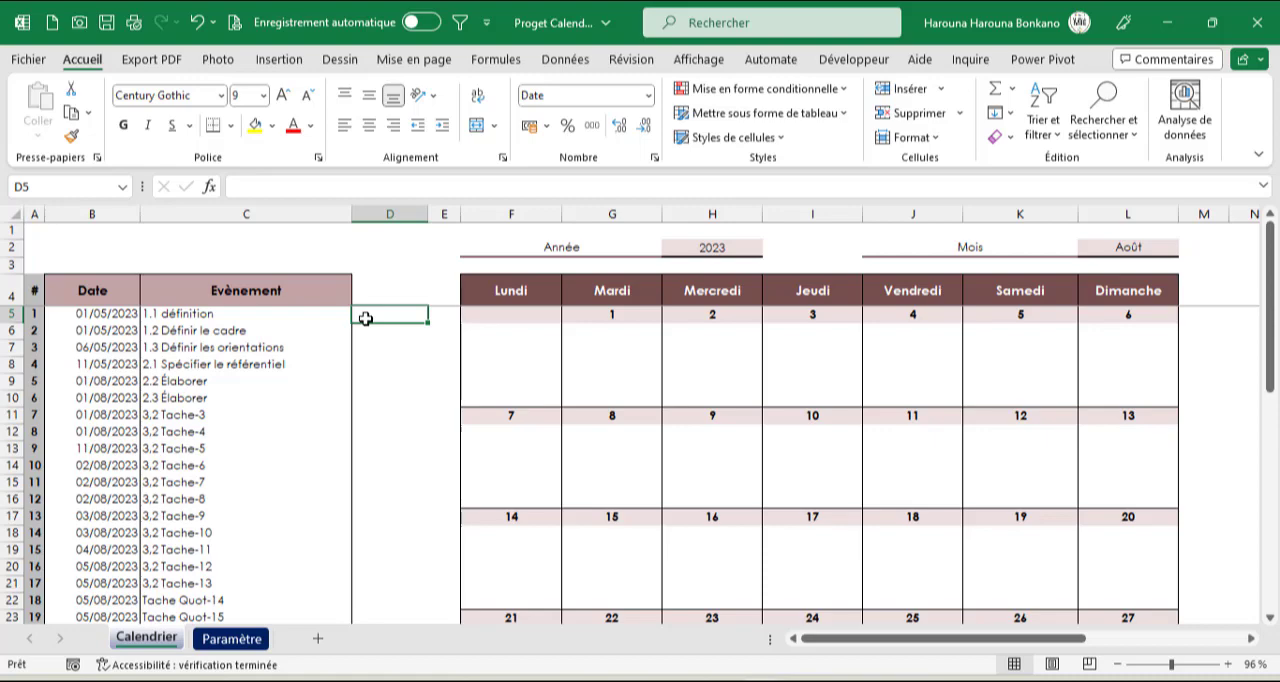
pyautogui.write('=nb')
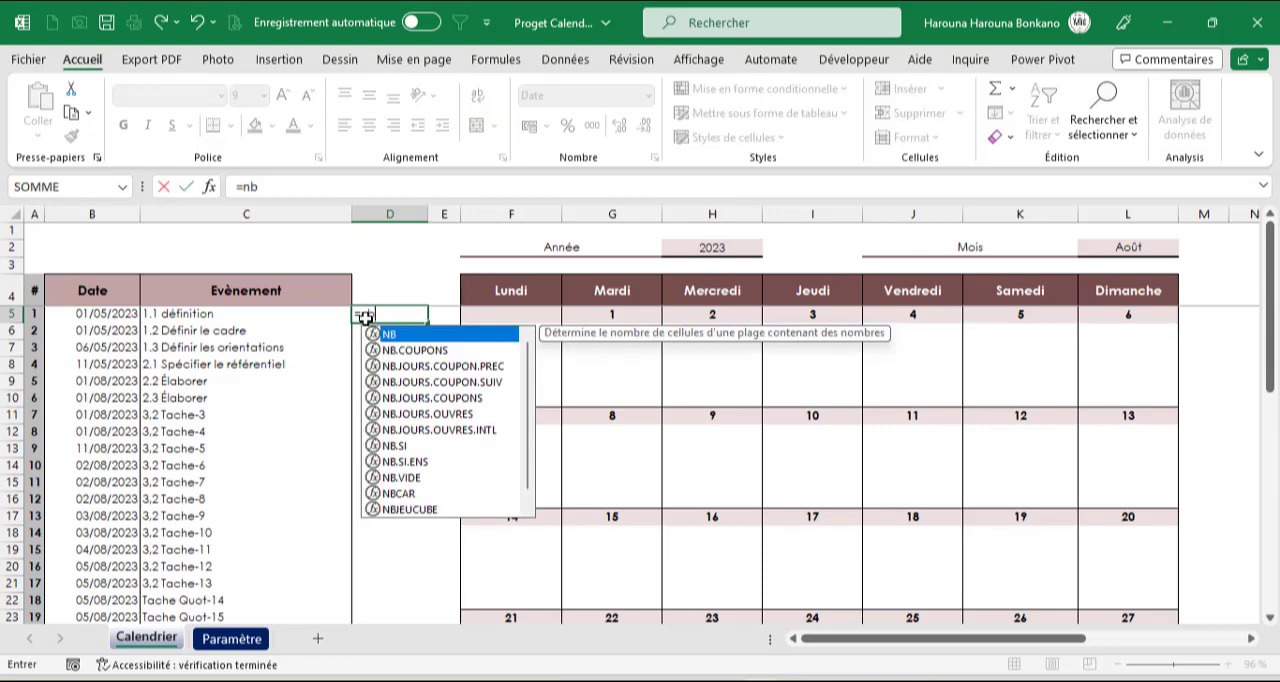
pyautogui.press('Down')
pyautogui.press('Down')
pyautogui.press('Down')
pyautogui.press('Down')
pyautogui.press('Down')
pyautogui.press('Down')
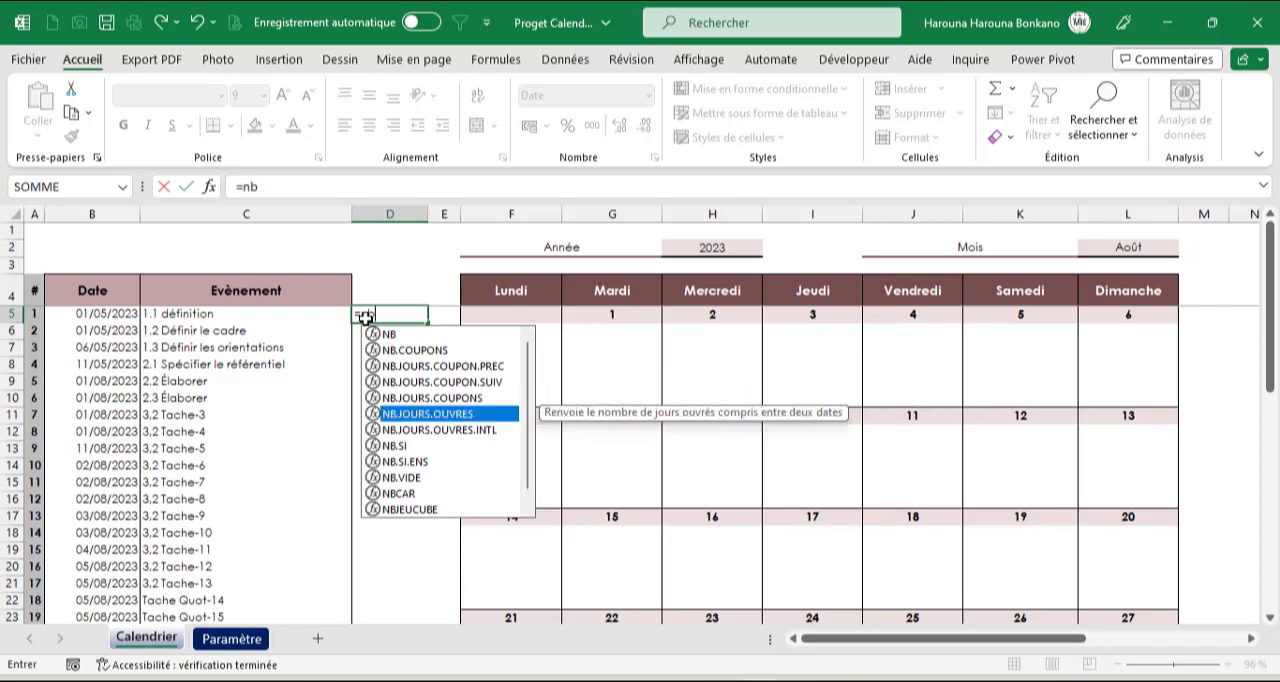
pyautogui.press('Down')
pyautogui.press('Tab')
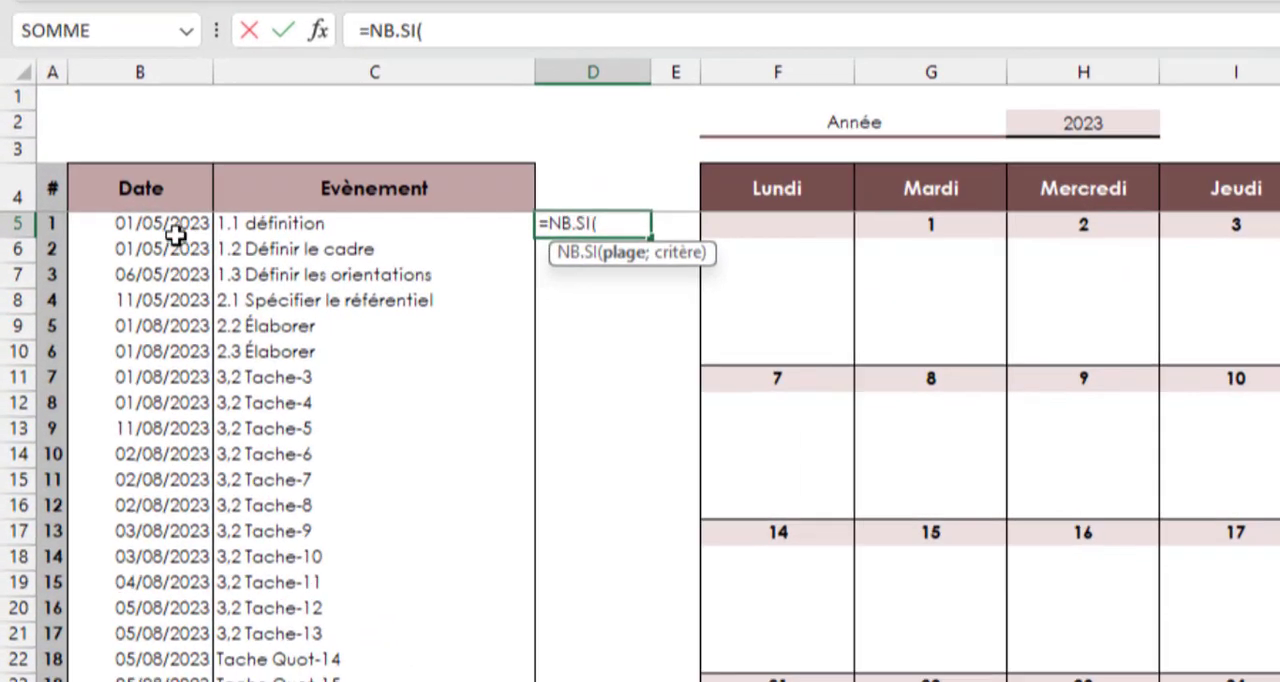
# Complete the NB.SI formula with the expanding range $B$5:B5 and the criterion B5, keeping D5 selected
pyautogui.click(112, 317)
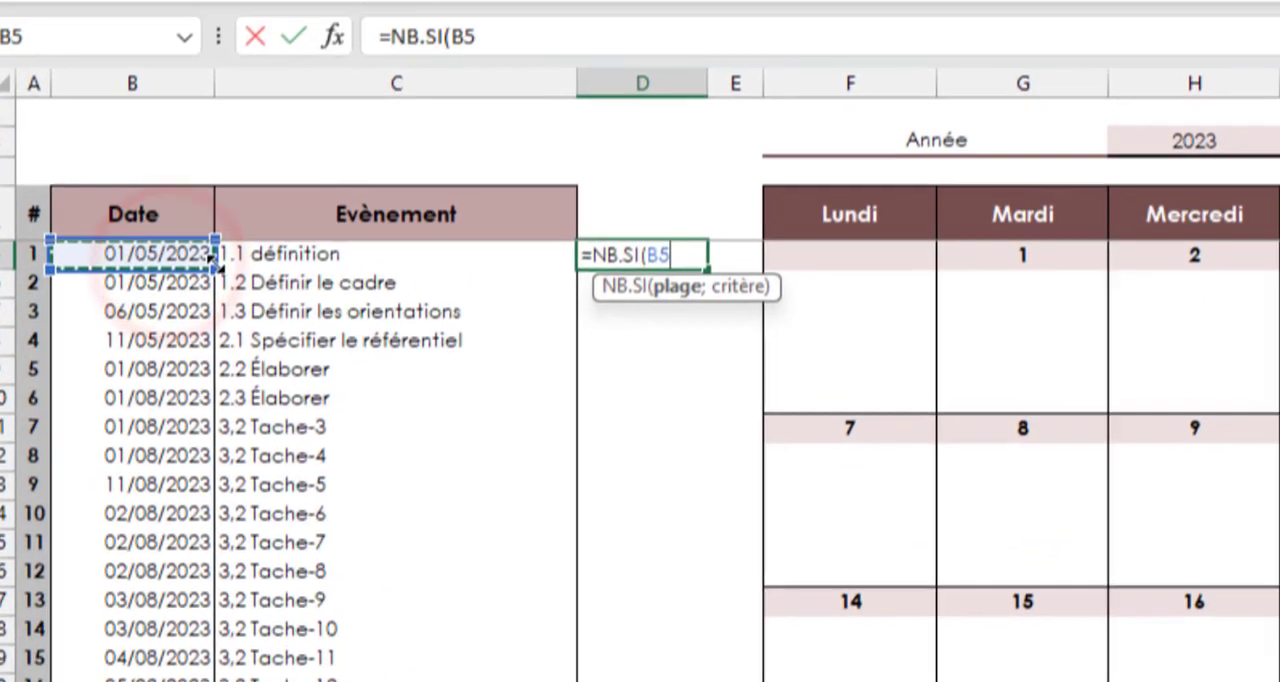
pyautogui.write(':')
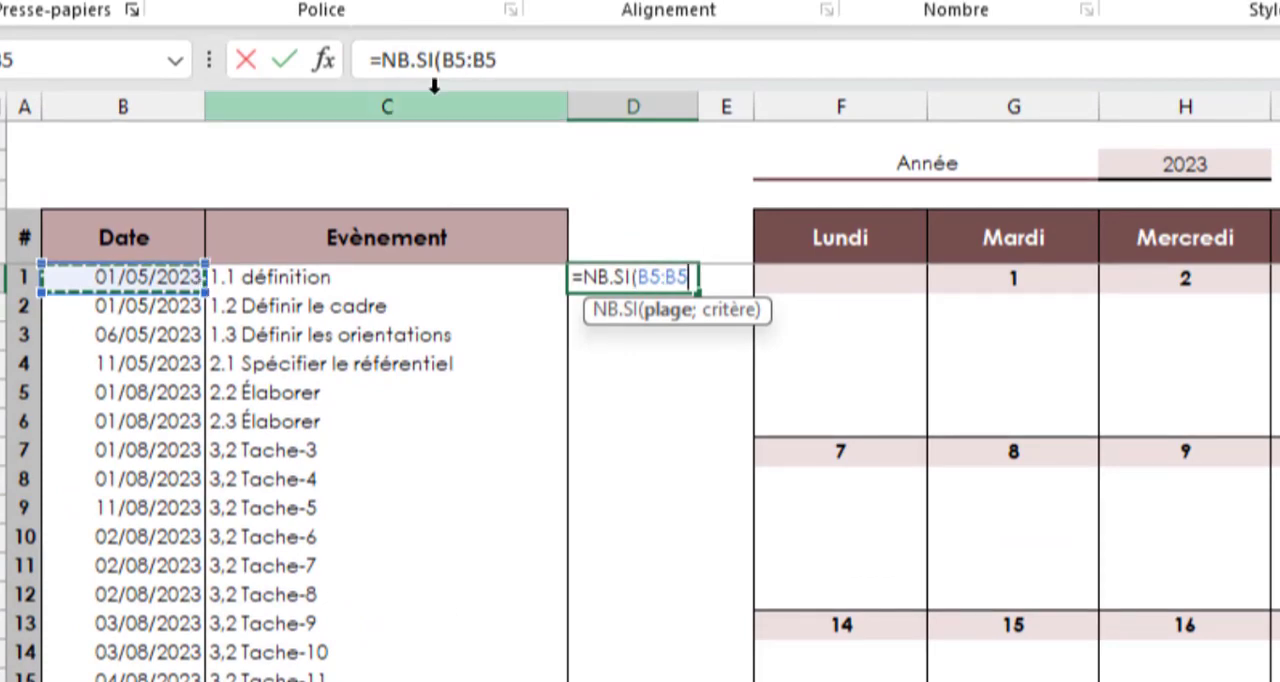
pyautogui.click(452, 61)
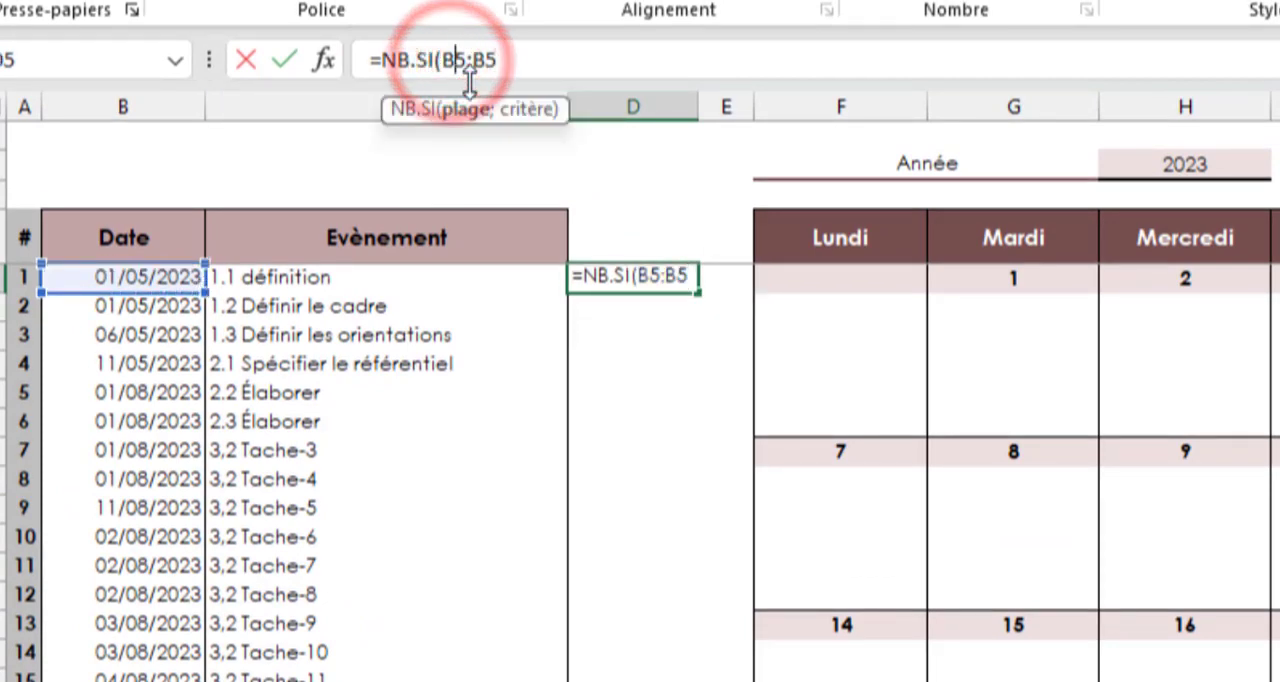
pyautogui.press('F4')
pyautogui.click(551, 74)
pyautogui.write(';')
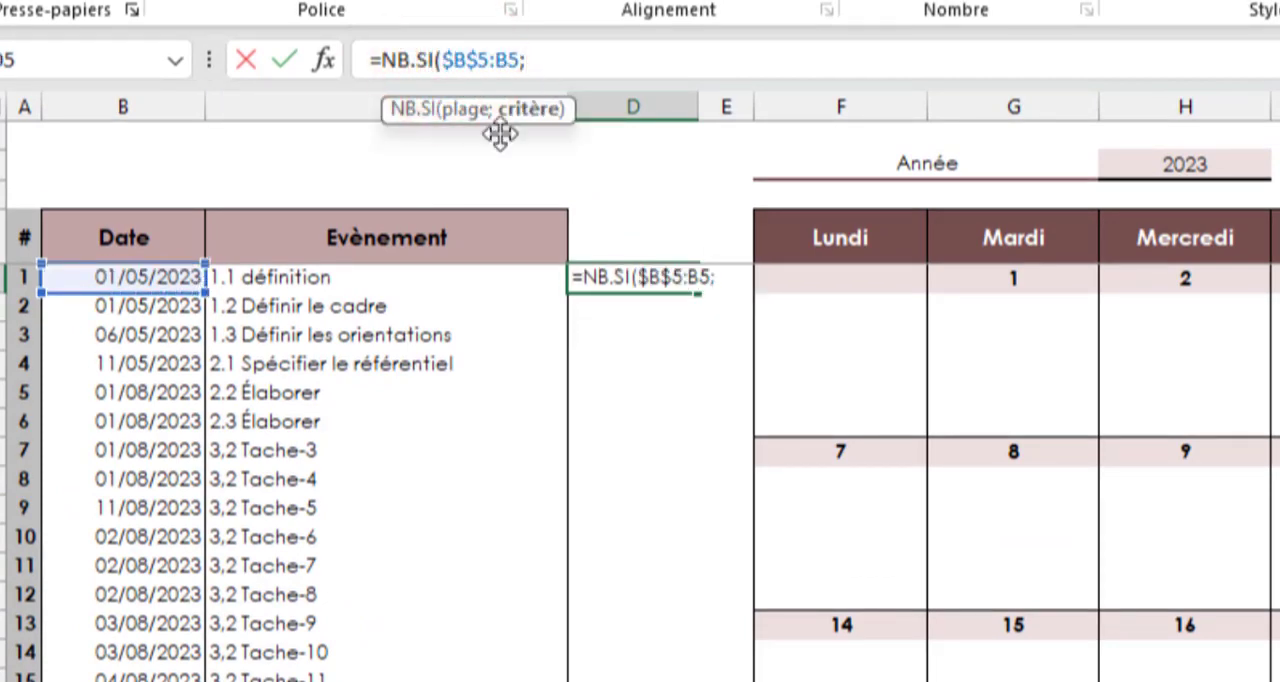
pyautogui.click(127, 282)
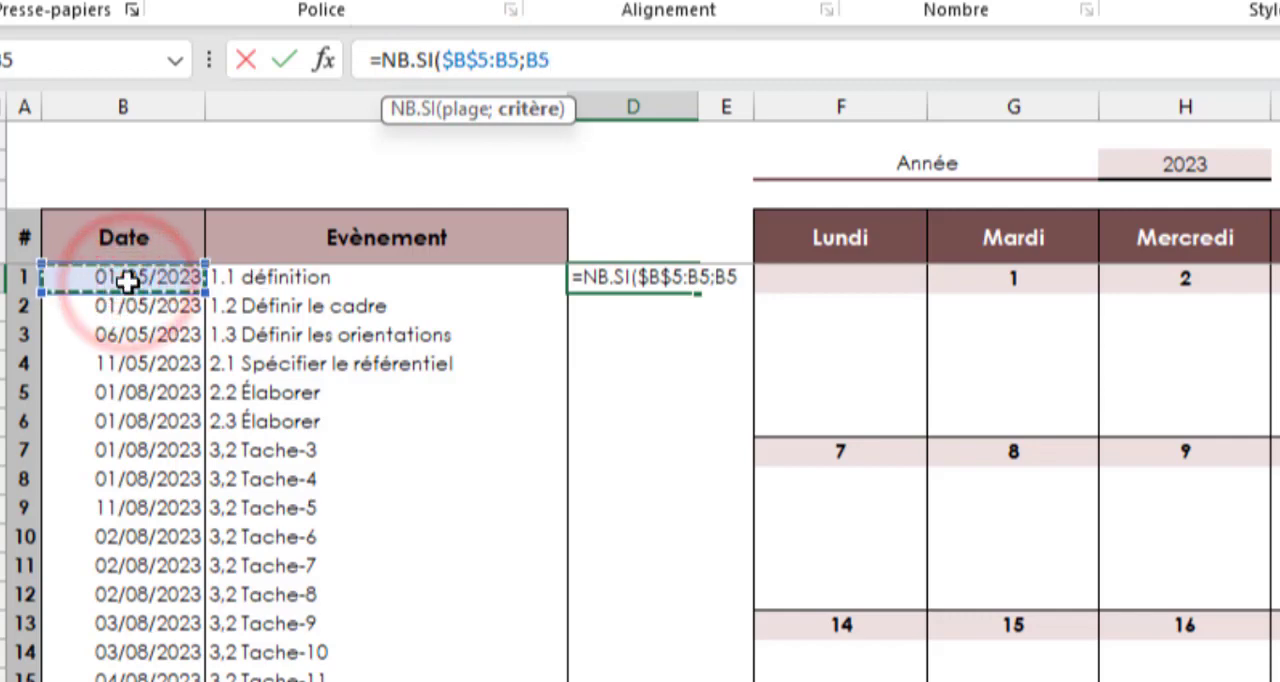
pyautogui.write(')')
pyautogui.hotkey('ctrl', 'Return')
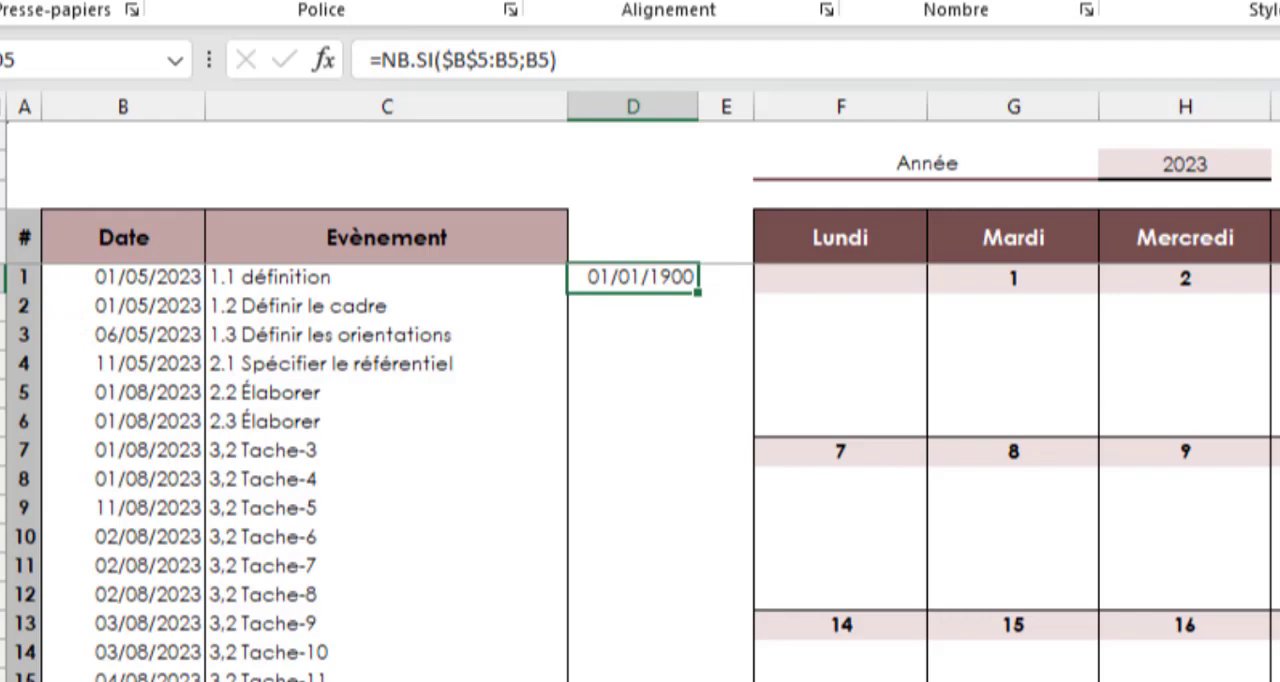
# Format D5 as a number and append &B5 to its formula to join the occurrence count with the date
pyautogui.click(1004, 32)
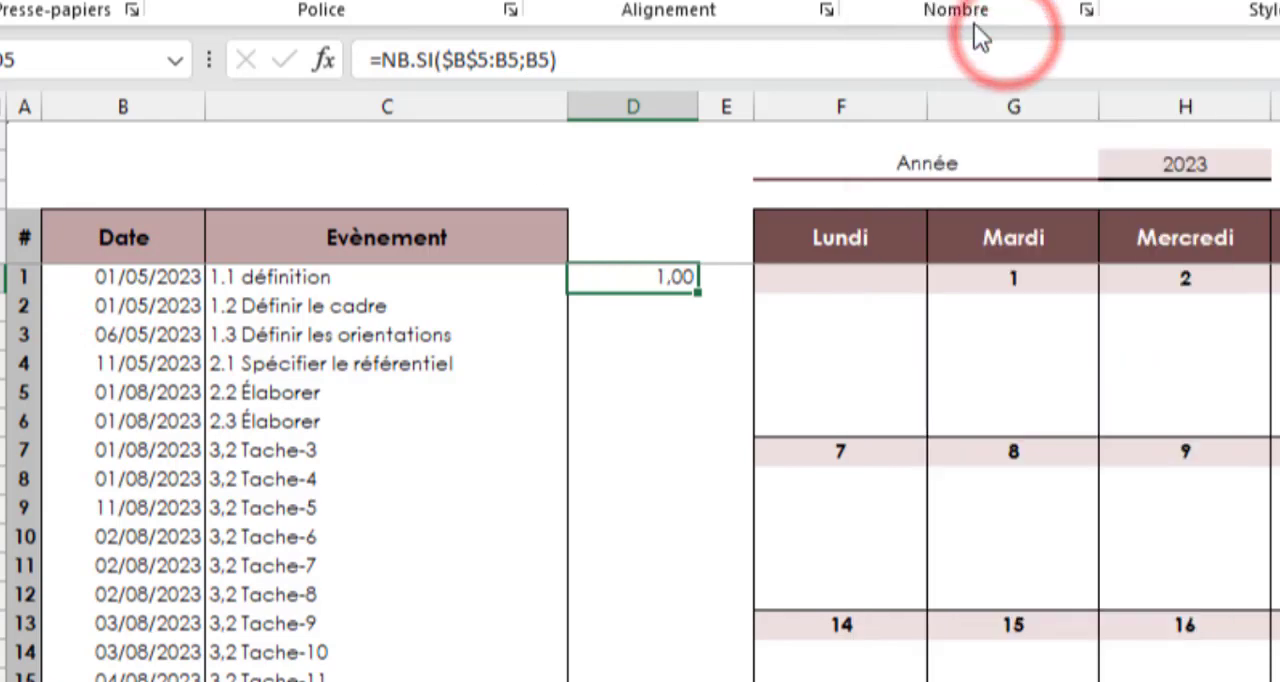
pyautogui.click(634, 53)
pyautogui.write('&')
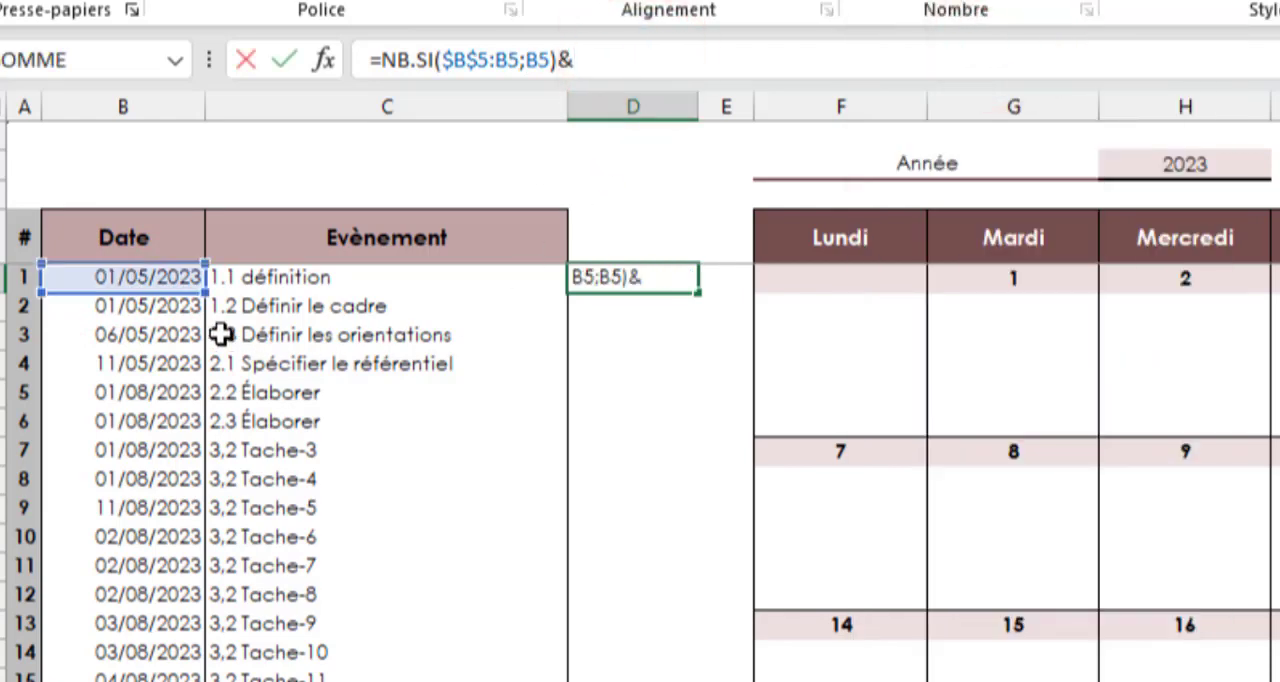
pyautogui.click(180, 281)
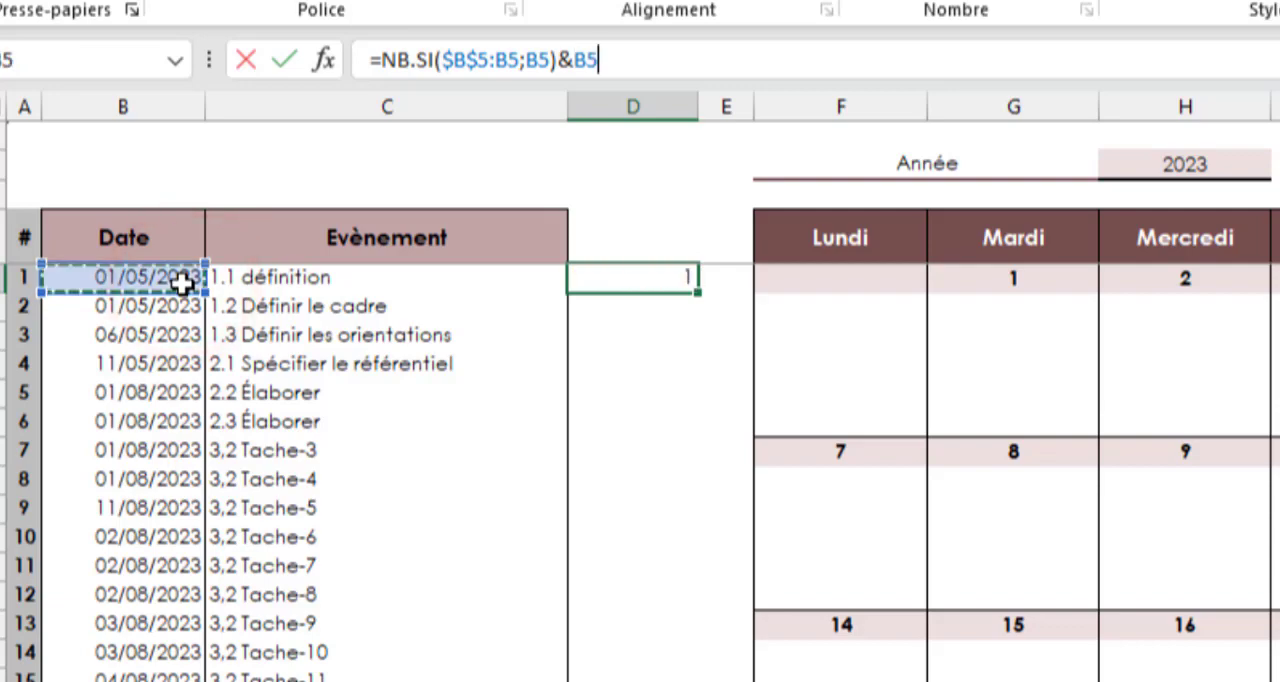
pyautogui.hotkey('ctrl', 'Return')
# Fill the D5 formula down column D to the last row of the event list
pyautogui.doubleClick(693, 289)
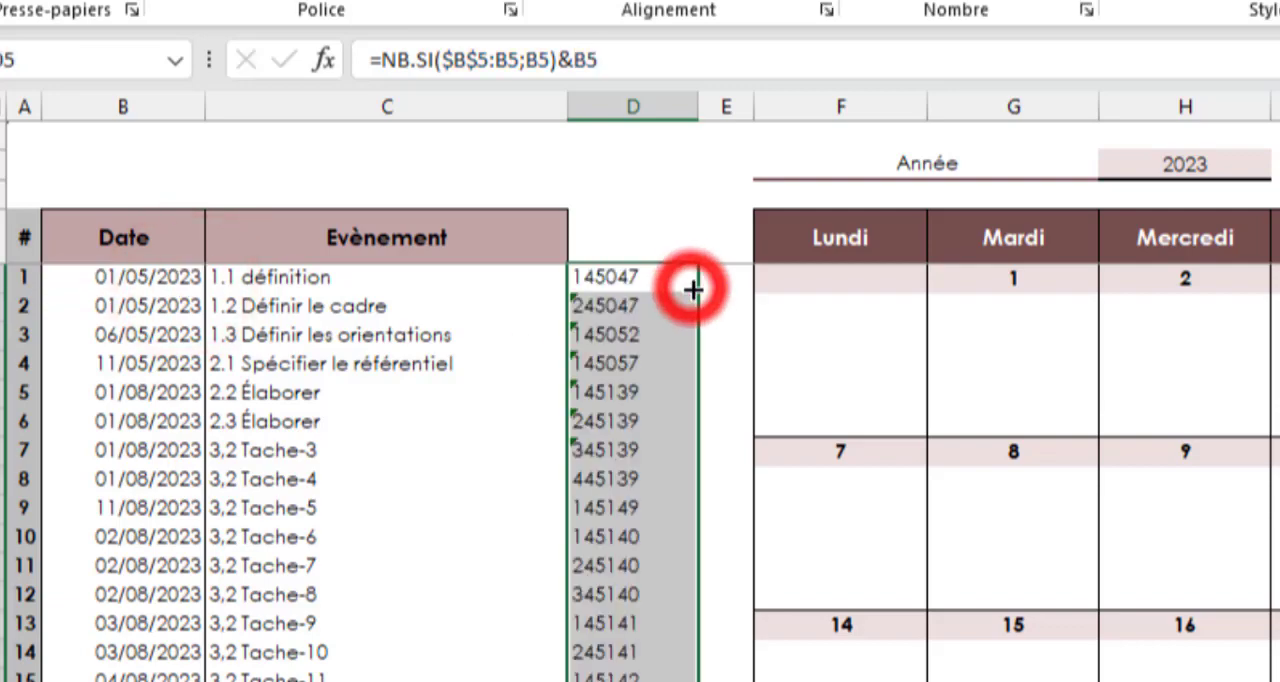
pyautogui.scroll(-13, 674, 490)
pyautogui.scroll(14, 674, 507)
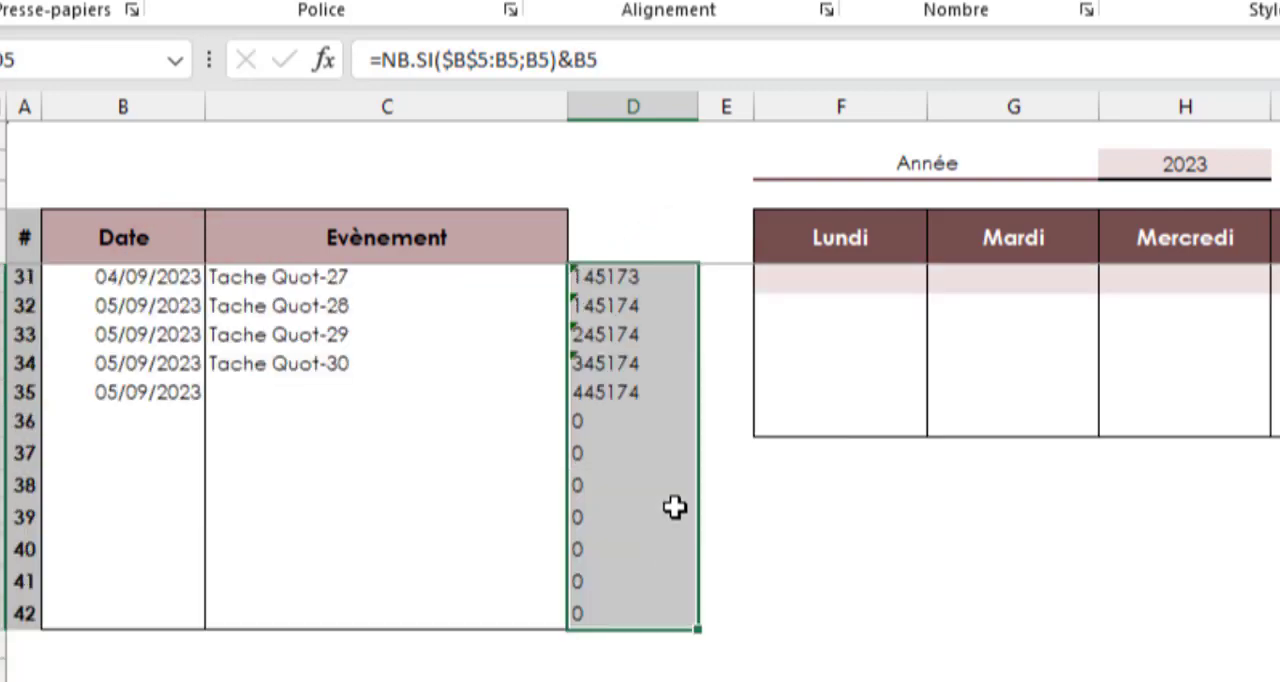
pyautogui.click(660, 282)
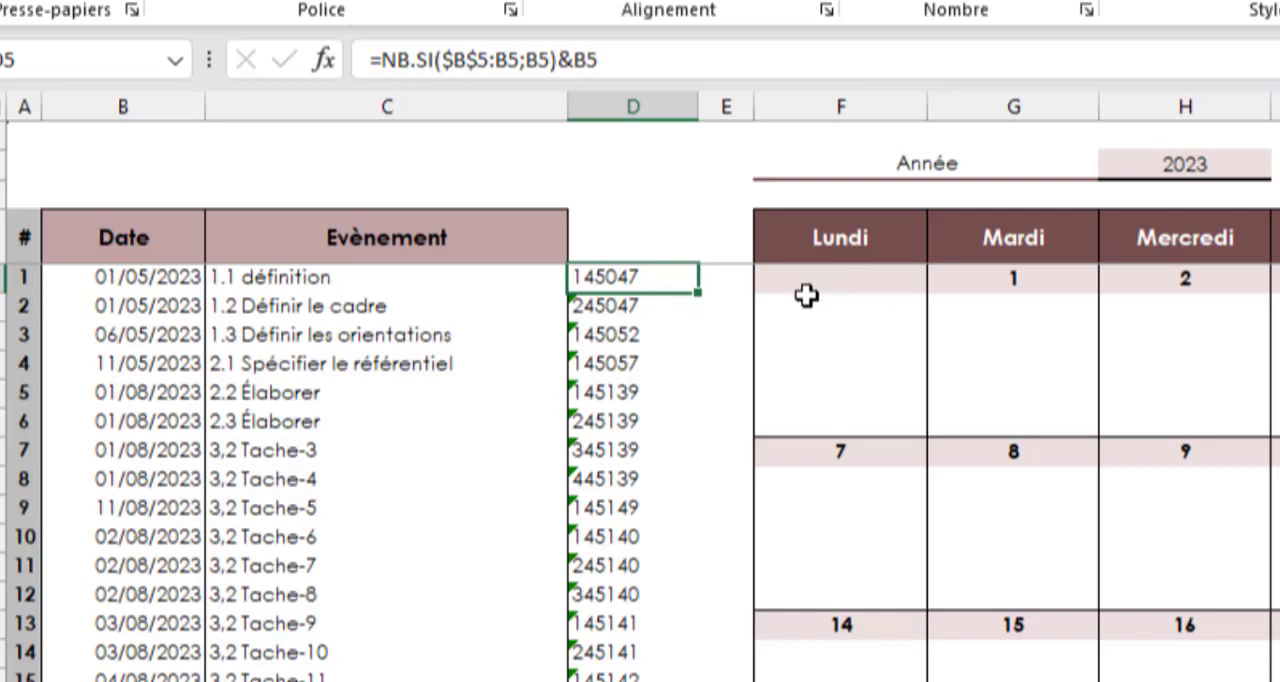
pyautogui.moveTo(806, 300); pyautogui.dragTo(1109, 409)
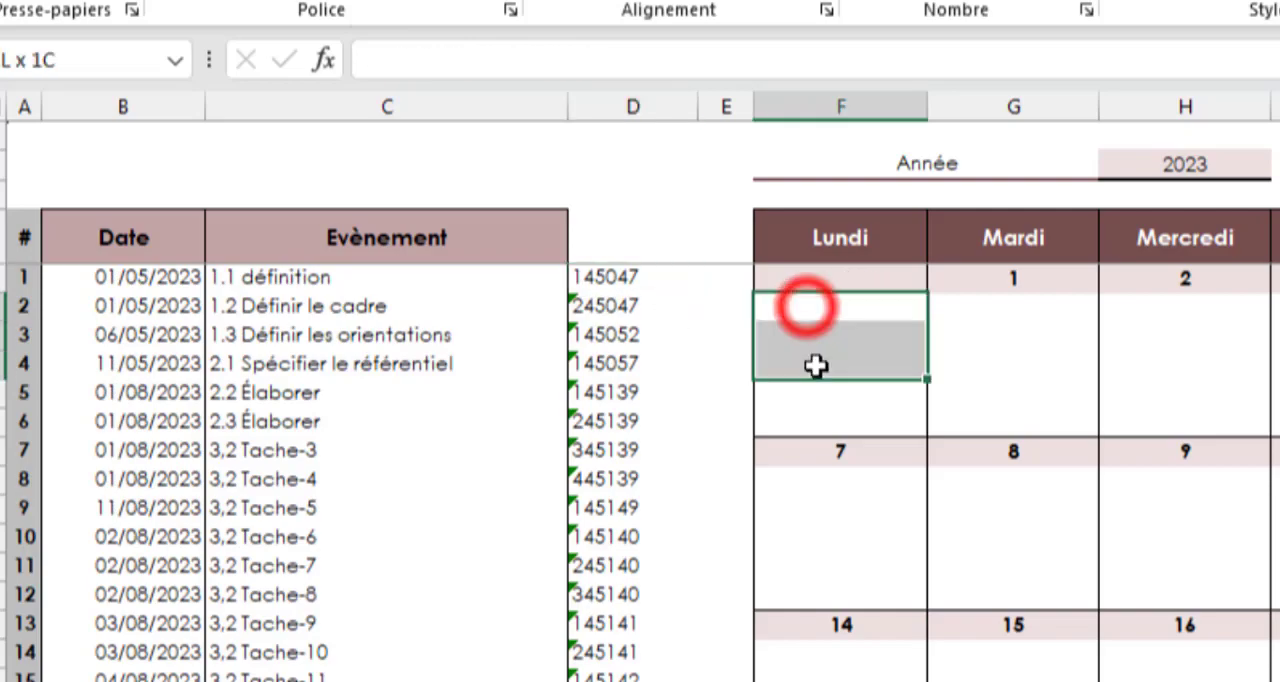
pyautogui.moveTo(668, 389); pyautogui.dragTo(1091, 391)
pyautogui.moveTo(511, 440); pyautogui.dragTo(1091, 489)
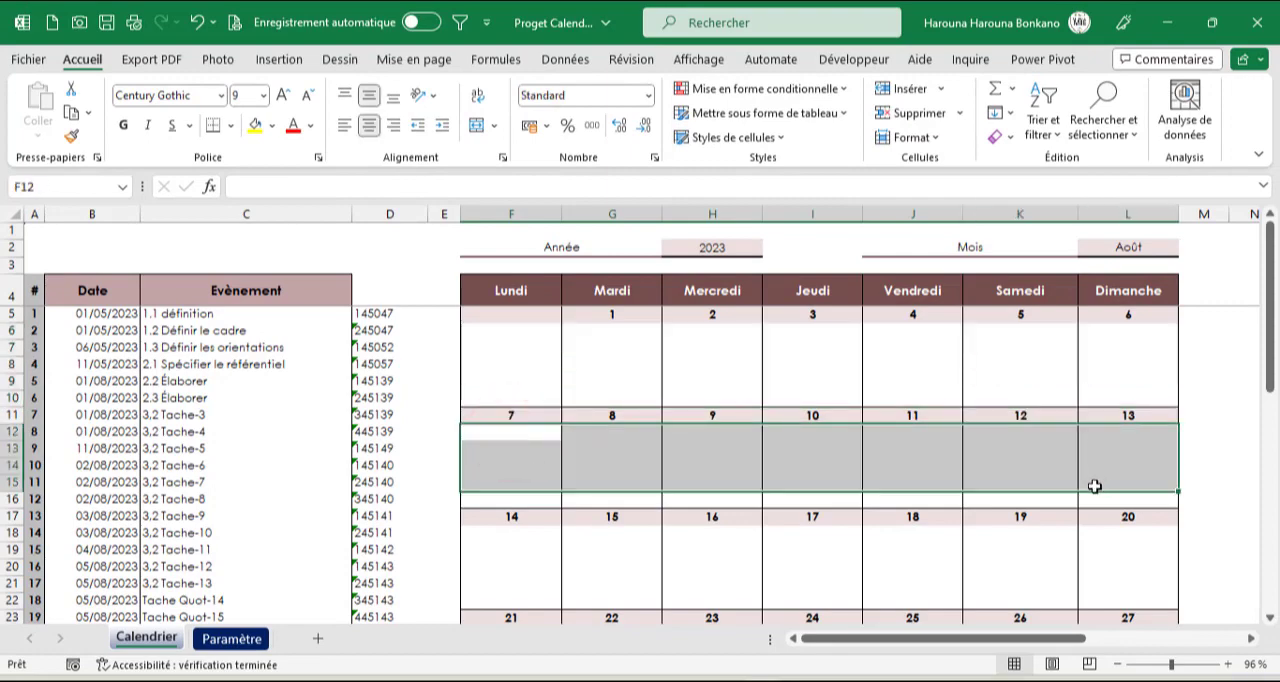
# Start an INDEX formula in F6, below the first Monday's day cell, with the absolute event range $C$5:$C$46 as its array
pyautogui.click(511, 332)
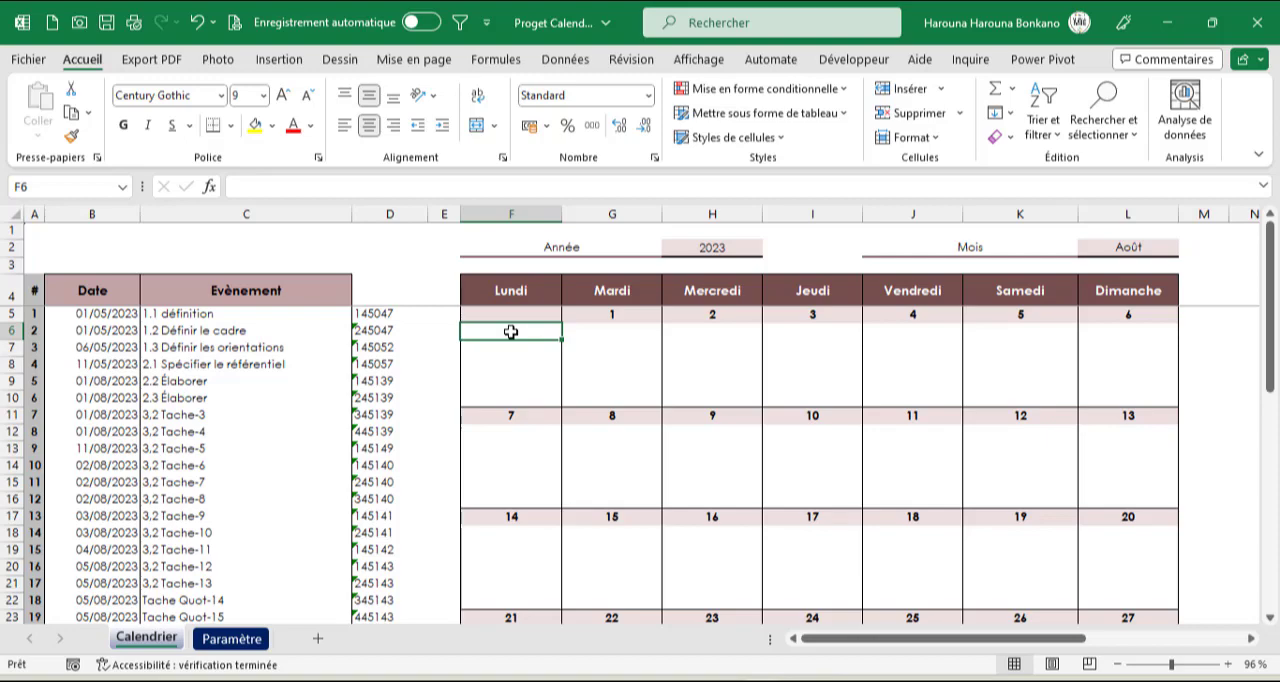
pyautogui.write('=ind')
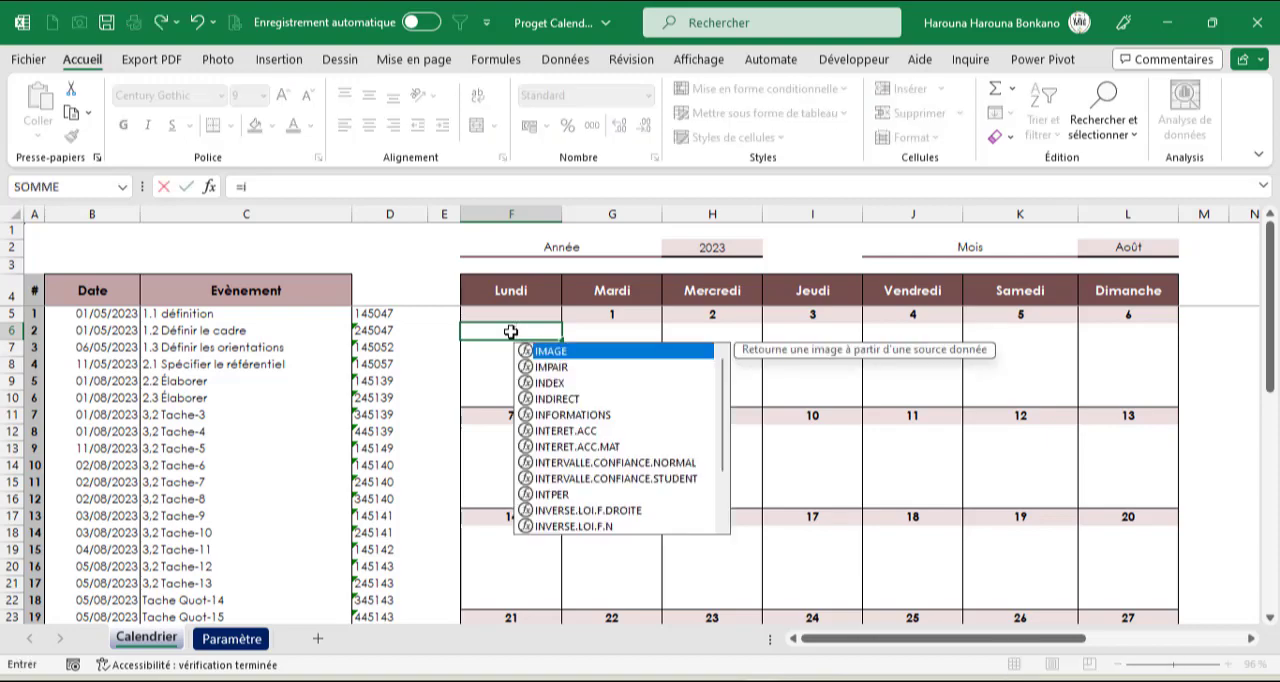
pyautogui.press('Tab')
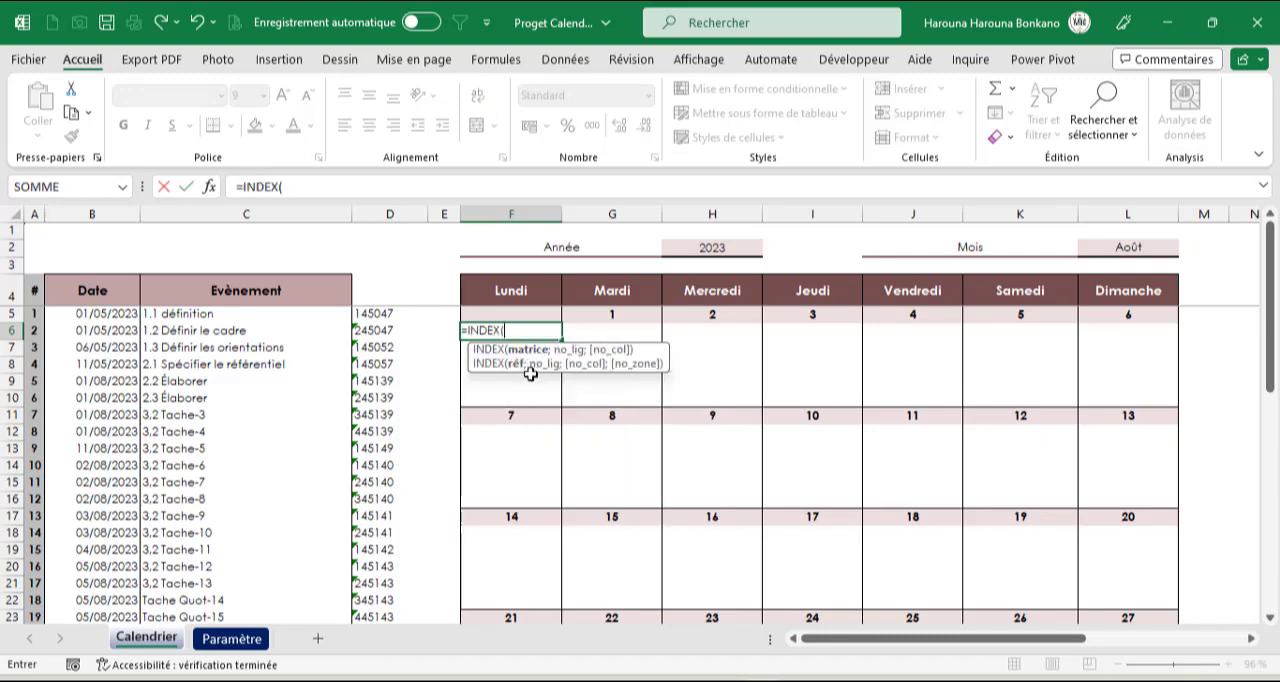
pyautogui.click(203, 314)
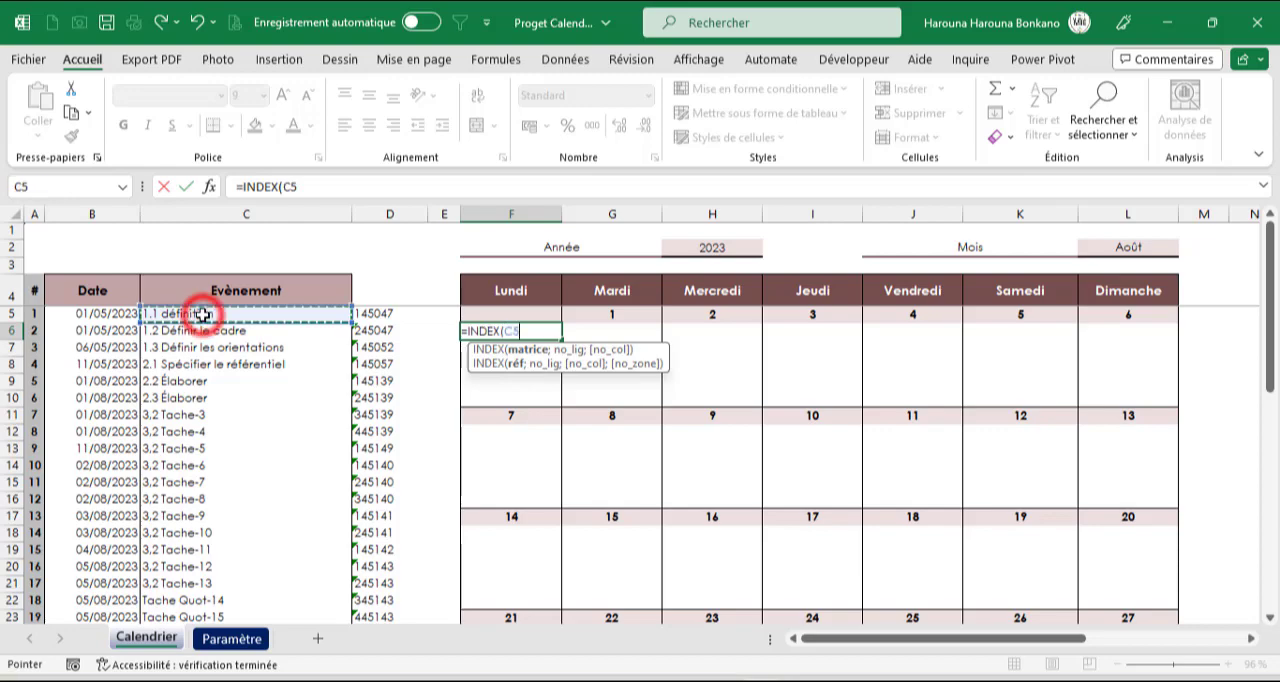
pyautogui.hotkey('ctrl', 'shift', 'Down')
pyautogui.hotkey('shift', 'Down')
pyautogui.hotkey('shift', 'Down')
pyautogui.hotkey('shift', 'Down')
pyautogui.hotkey('shift', 'Down')
pyautogui.hotkey('shift', 'Down')
pyautogui.hotkey('shift', 'Down')
pyautogui.hotkey('shift', 'Down')
pyautogui.hotkey('shift', 'Down')
pyautogui.hotkey('shift', 'Down')
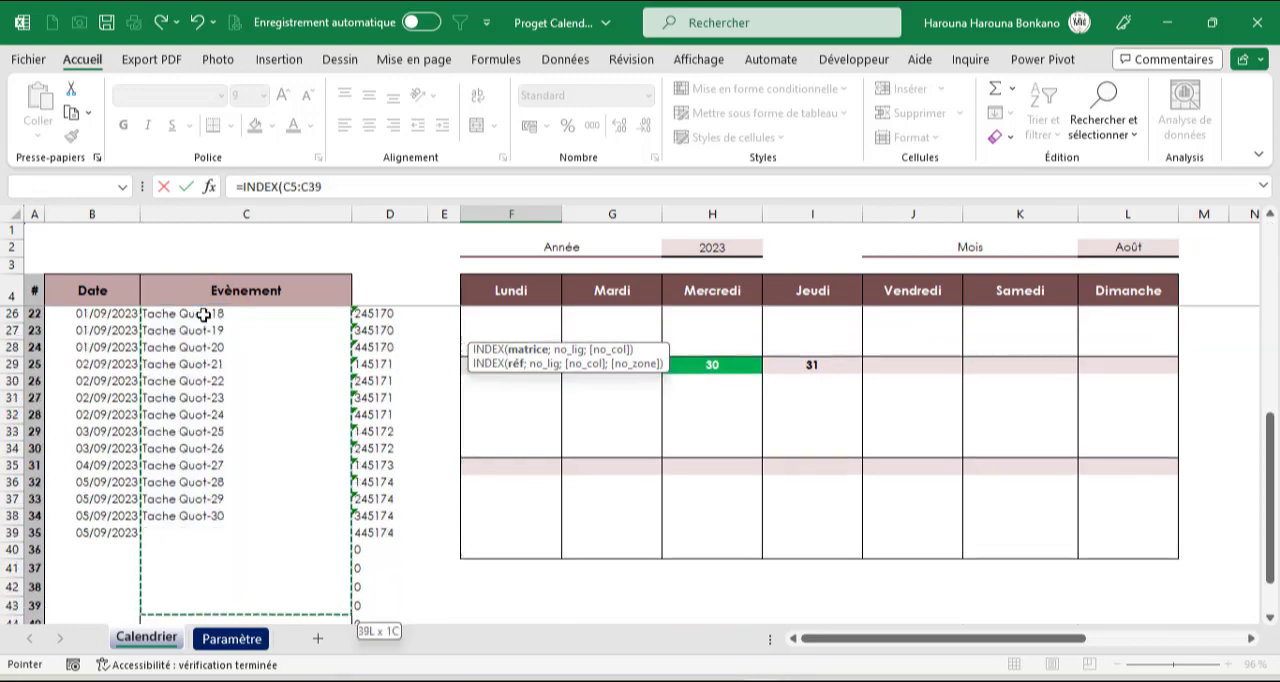
pyautogui.hotkey('shift', 'Up')
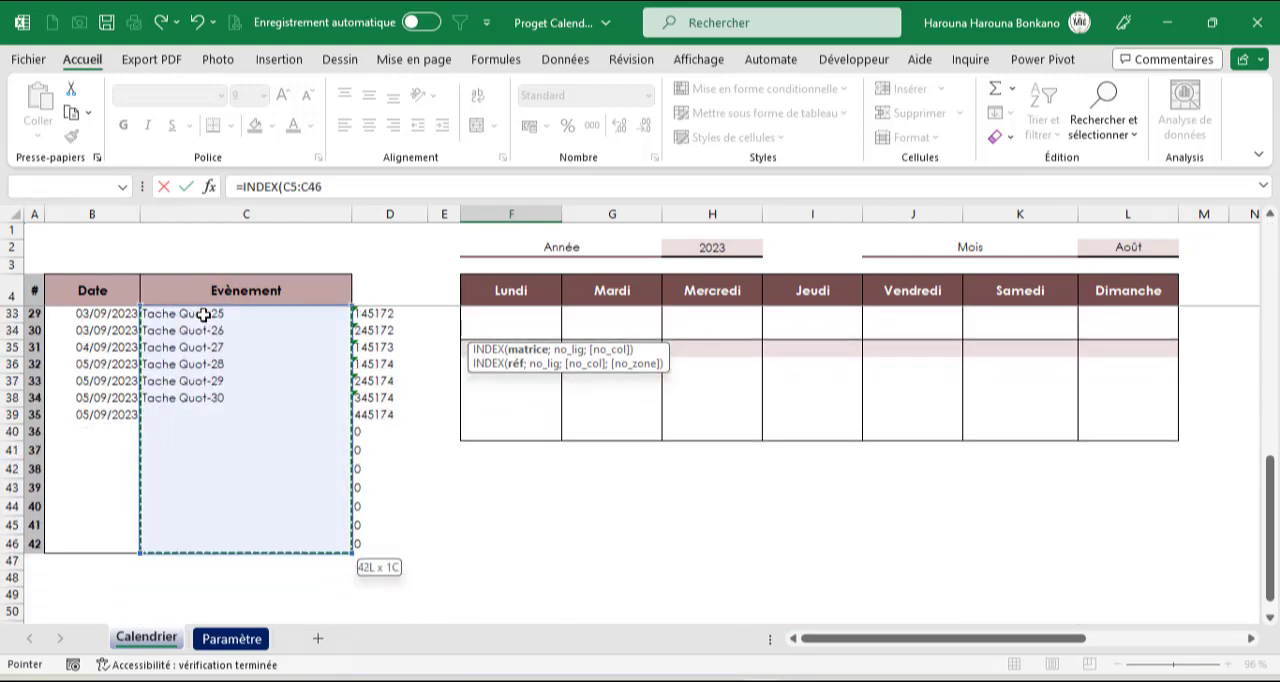
pyautogui.press('F4')
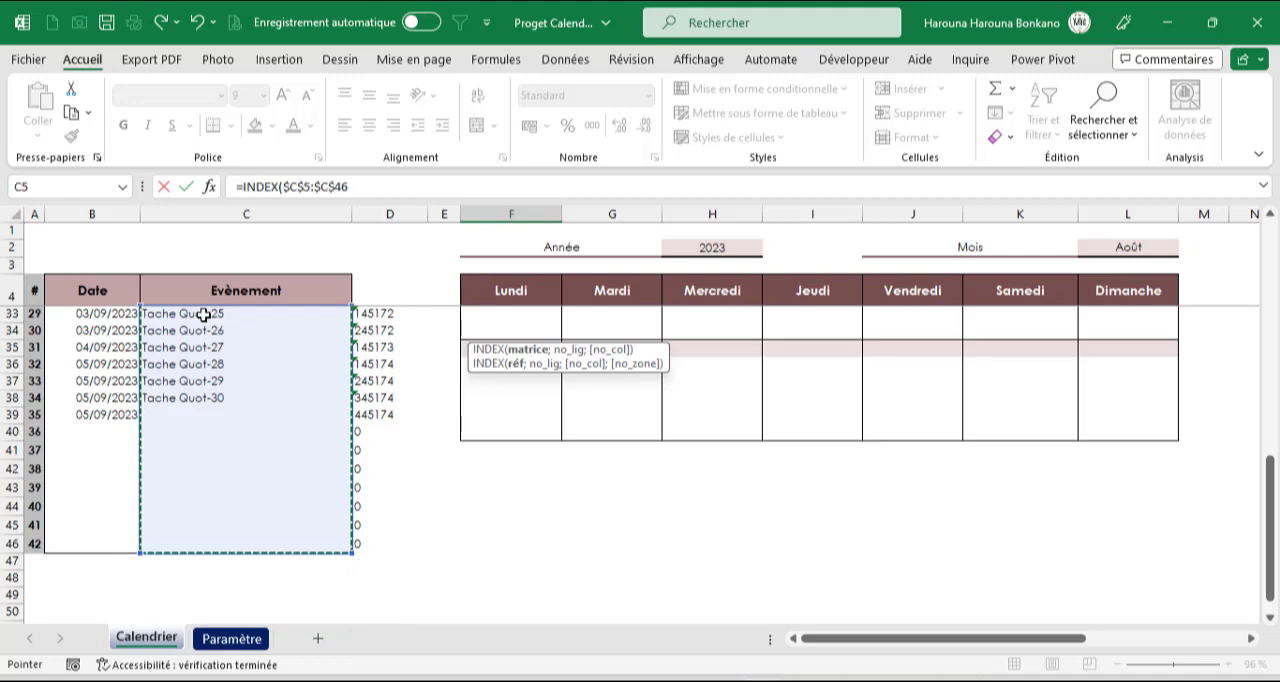
# Nest an EQUIV function as the row-number argument of the INDEX formula
pyautogui.scroll(9, 203, 315)
pyautogui.write(';')
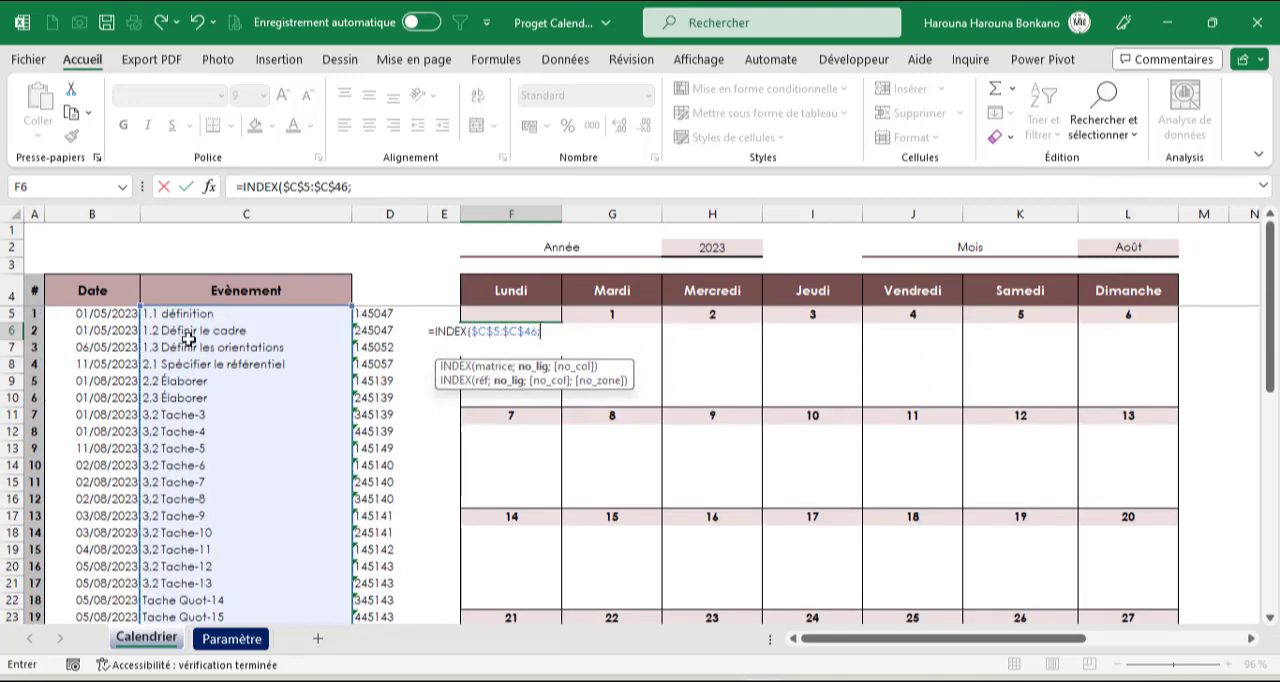
pyautogui.write('equi')
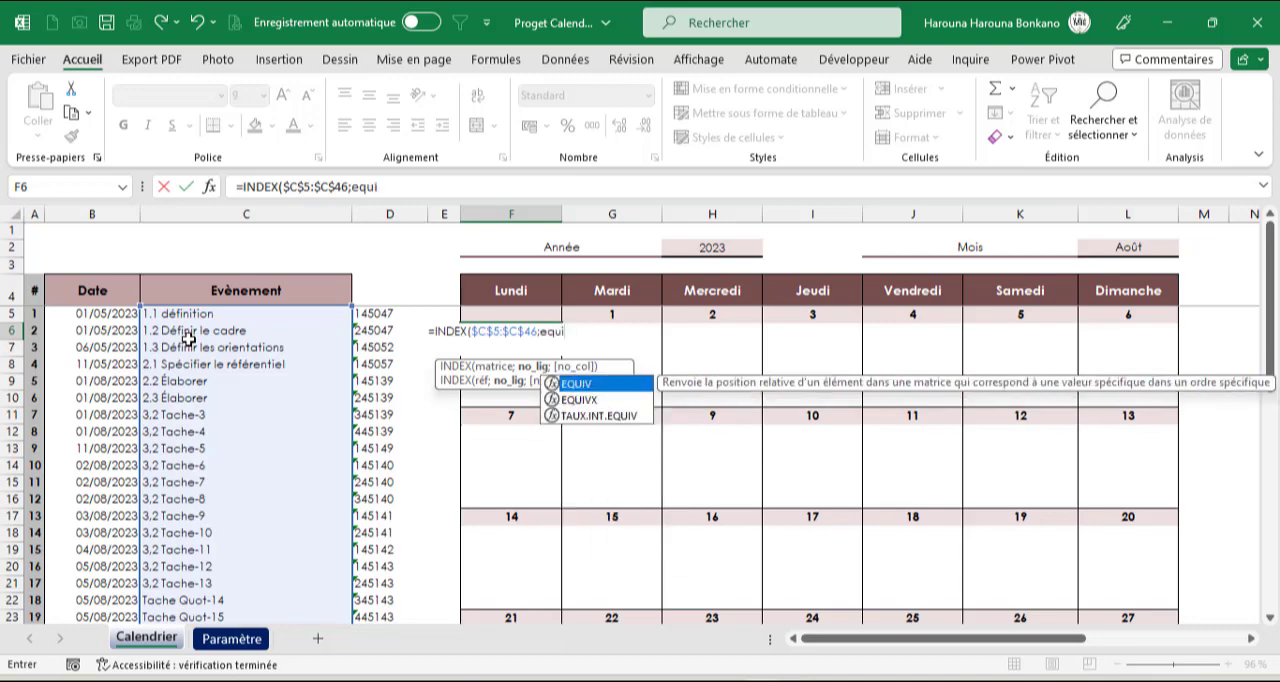
pyautogui.press('Tab')
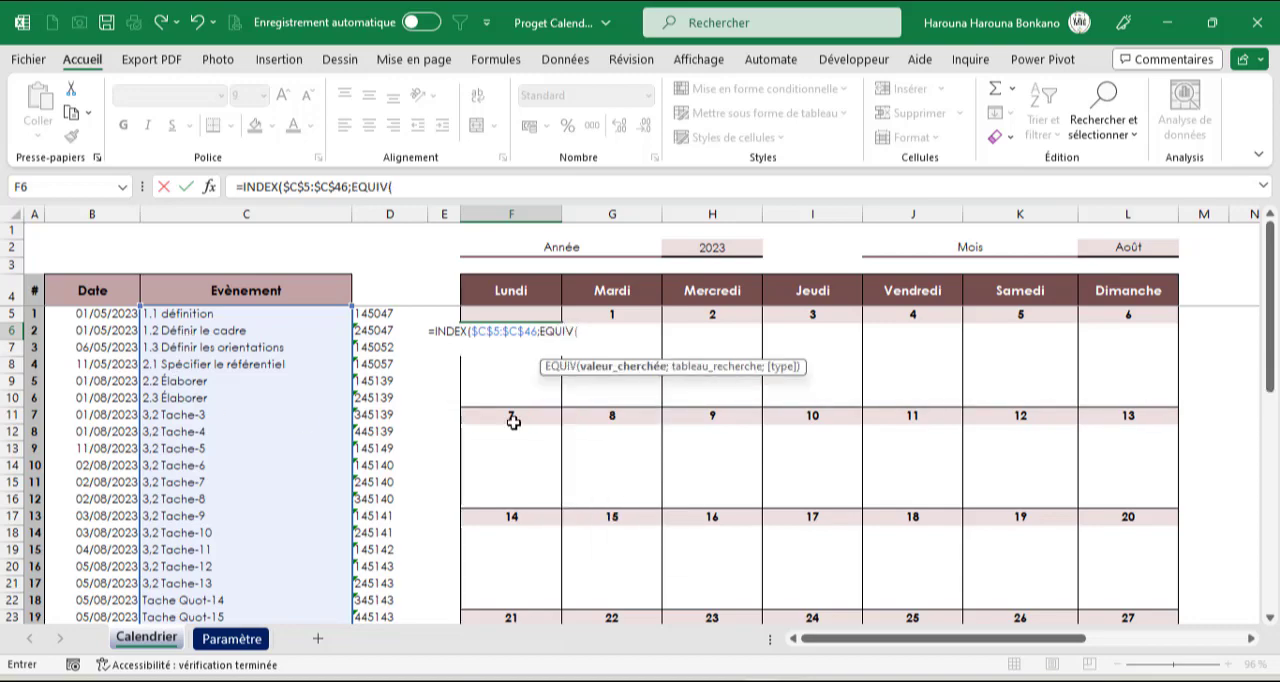
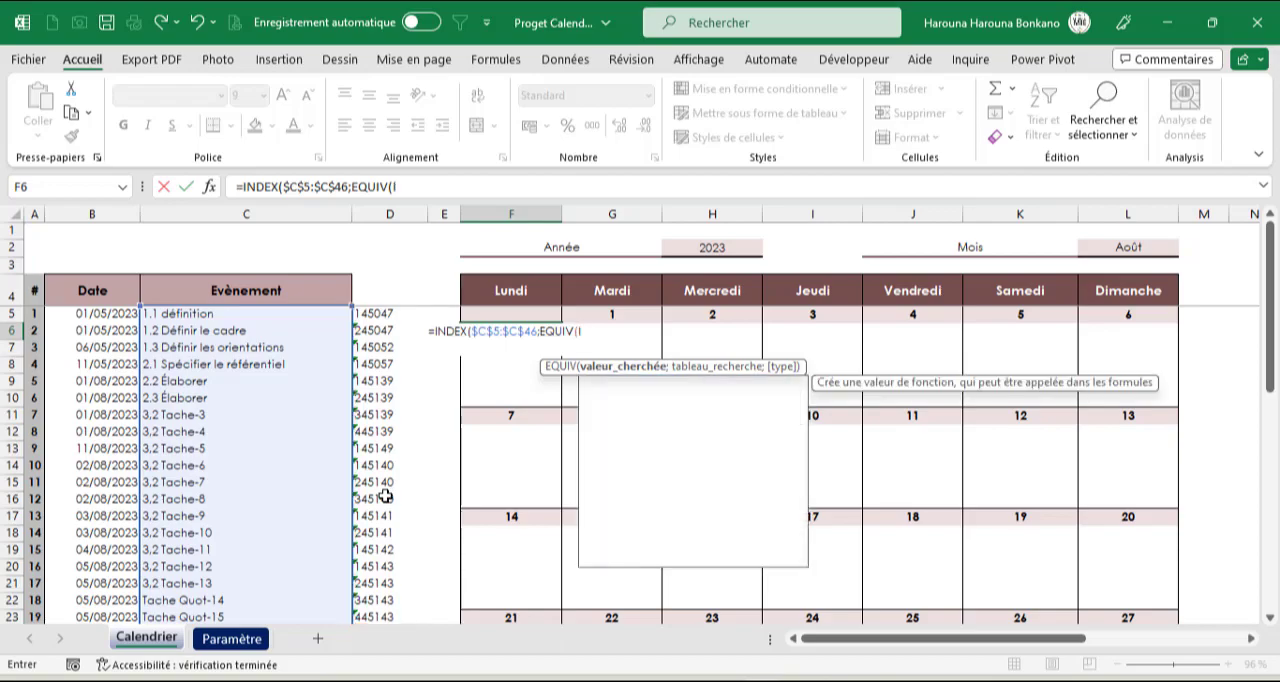
# Start the EQUIV lookup value in the F6 formula with LIGNE(A1) followed by the & operator
pyautogui.write('lign')
pyautogui.press('Tab')
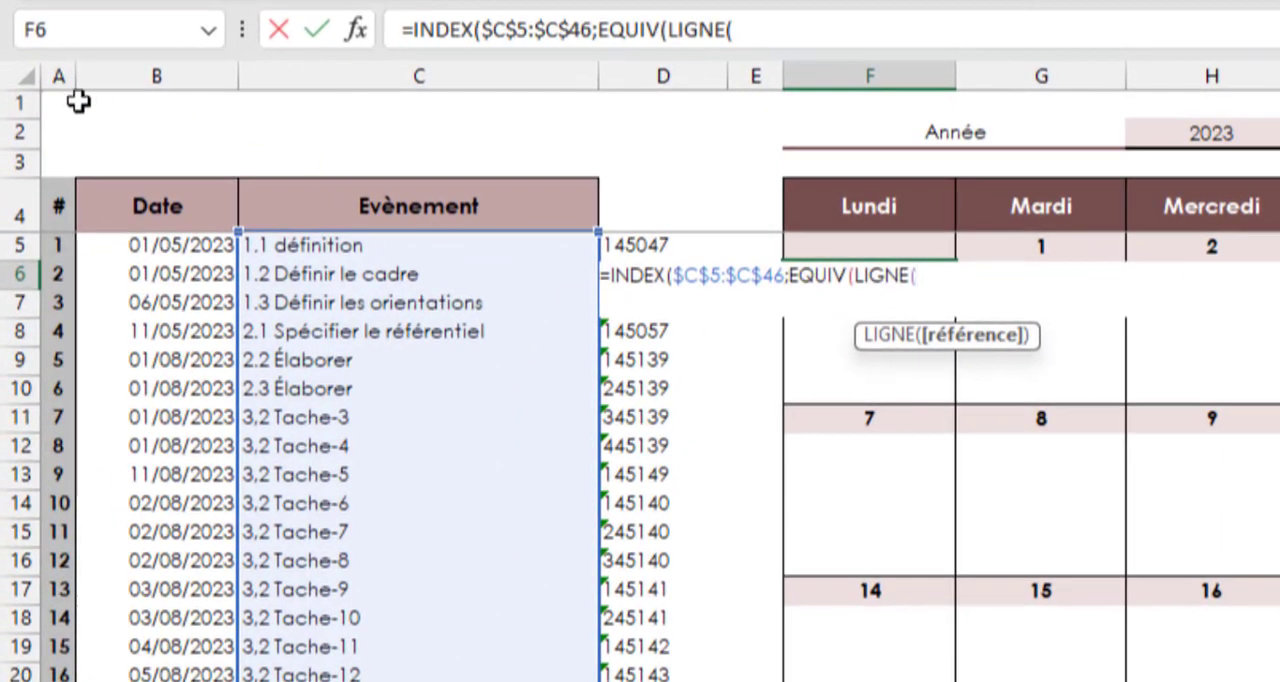
pyautogui.click(50, 101)
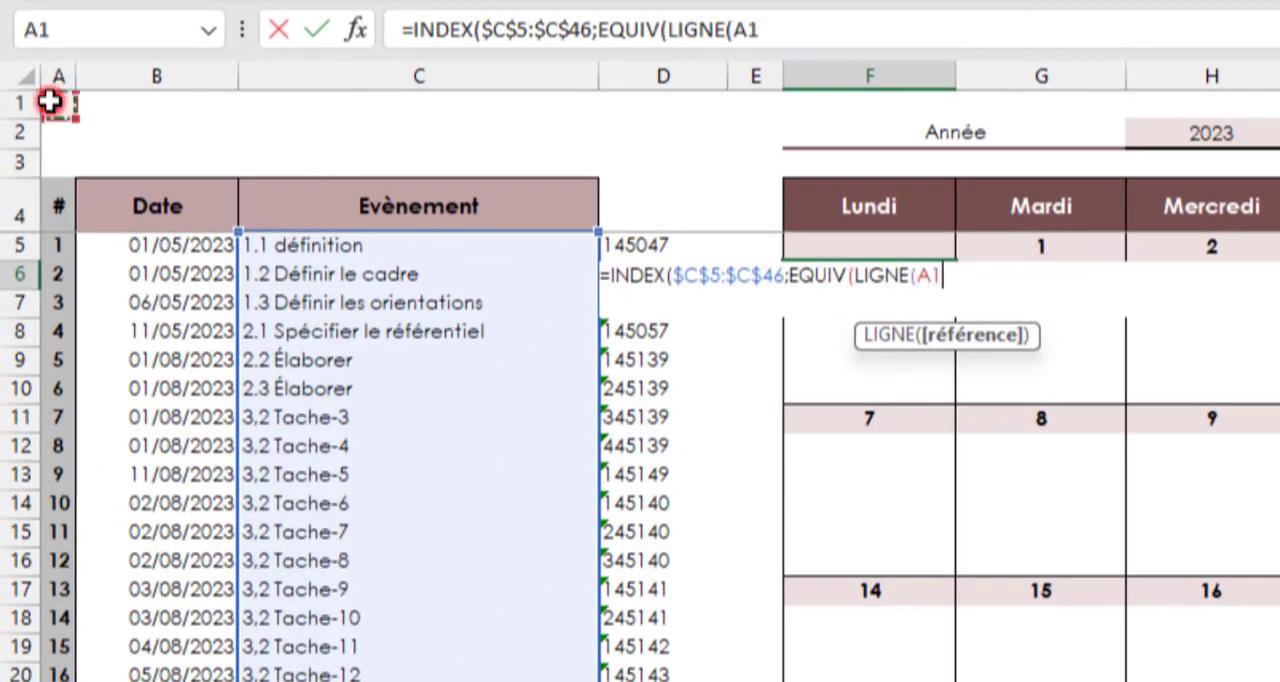
pyautogui.write(')')
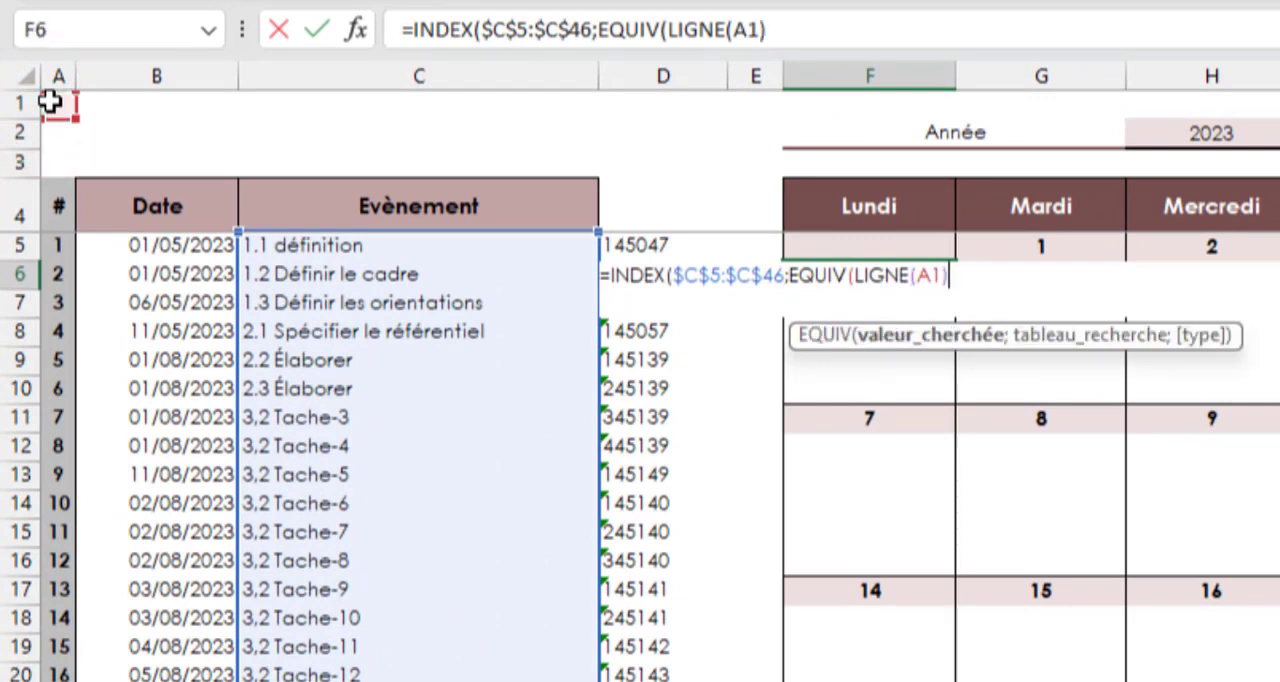
pyautogui.write('&')
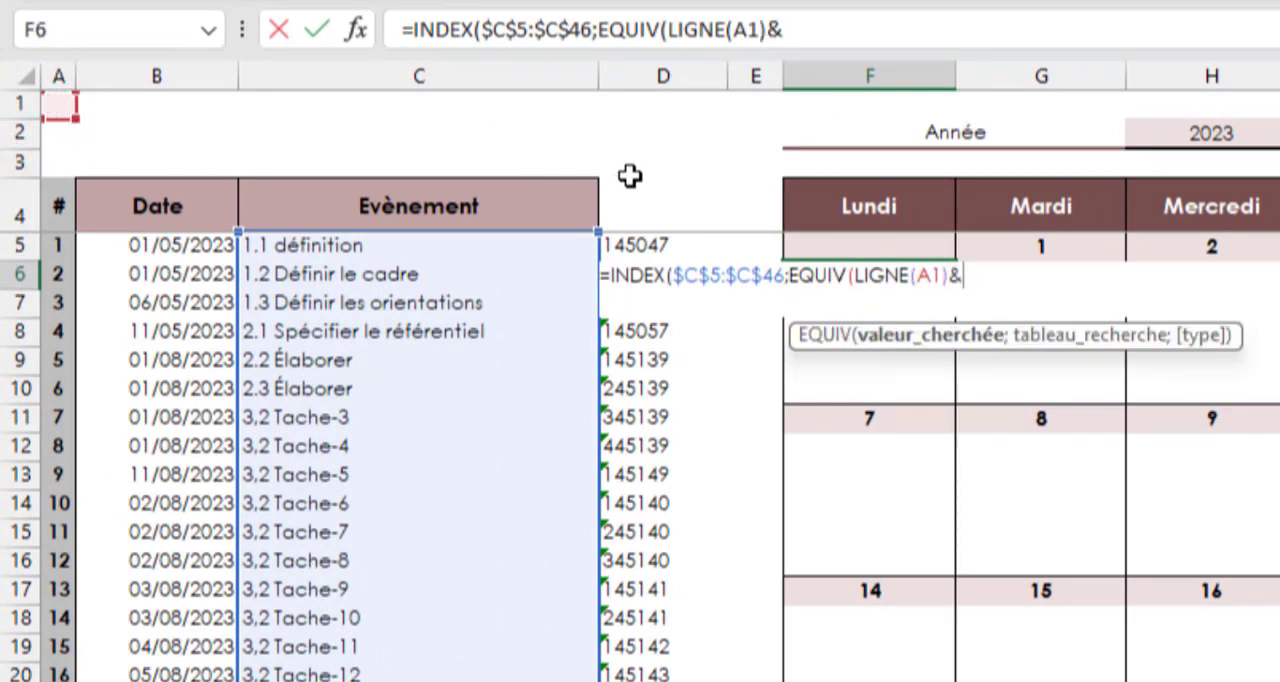
pyautogui.write('date(')
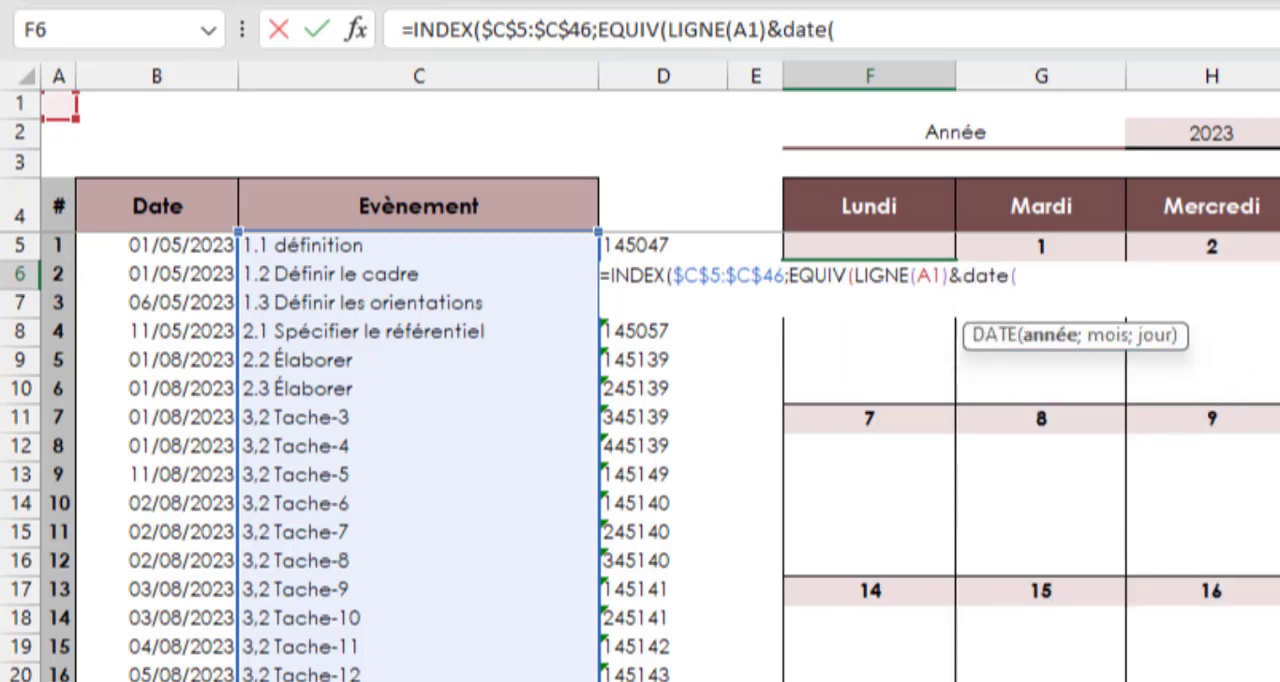
# Append a DATE function to the lookup value, using the absolute year cell $H$2 as its year argument
pyautogui.click(1212, 133)
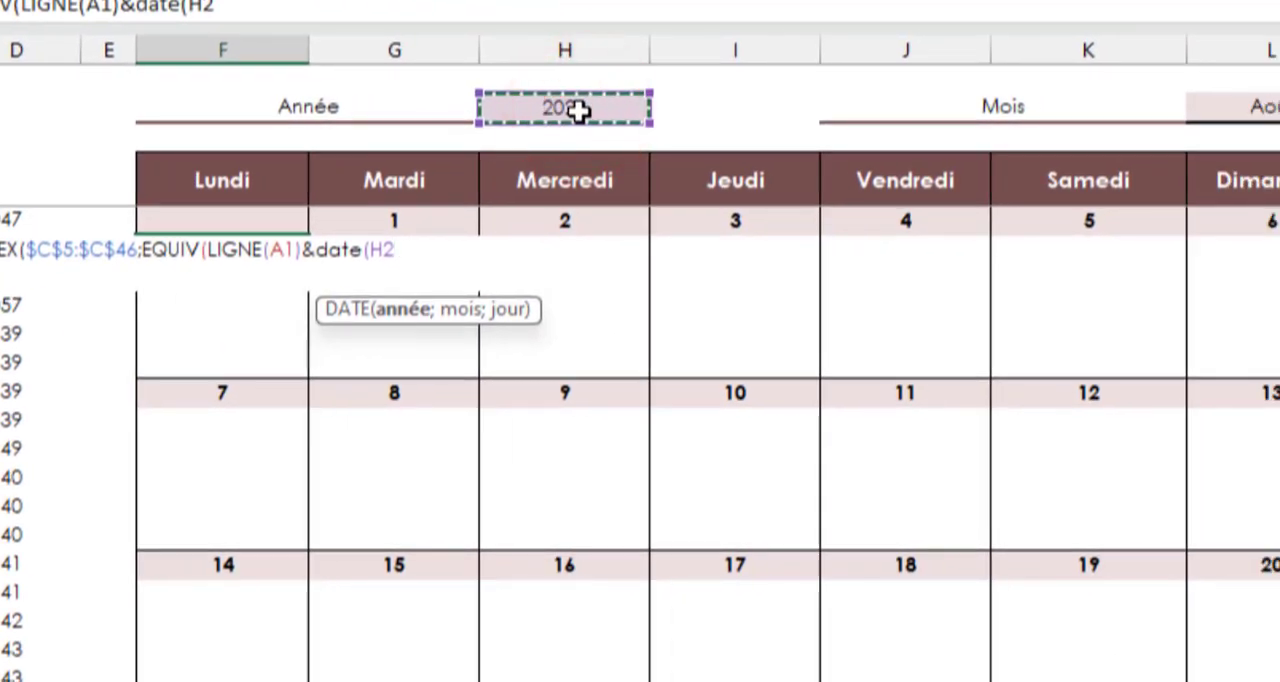
pyautogui.press('F4')
pyautogui.write(';')
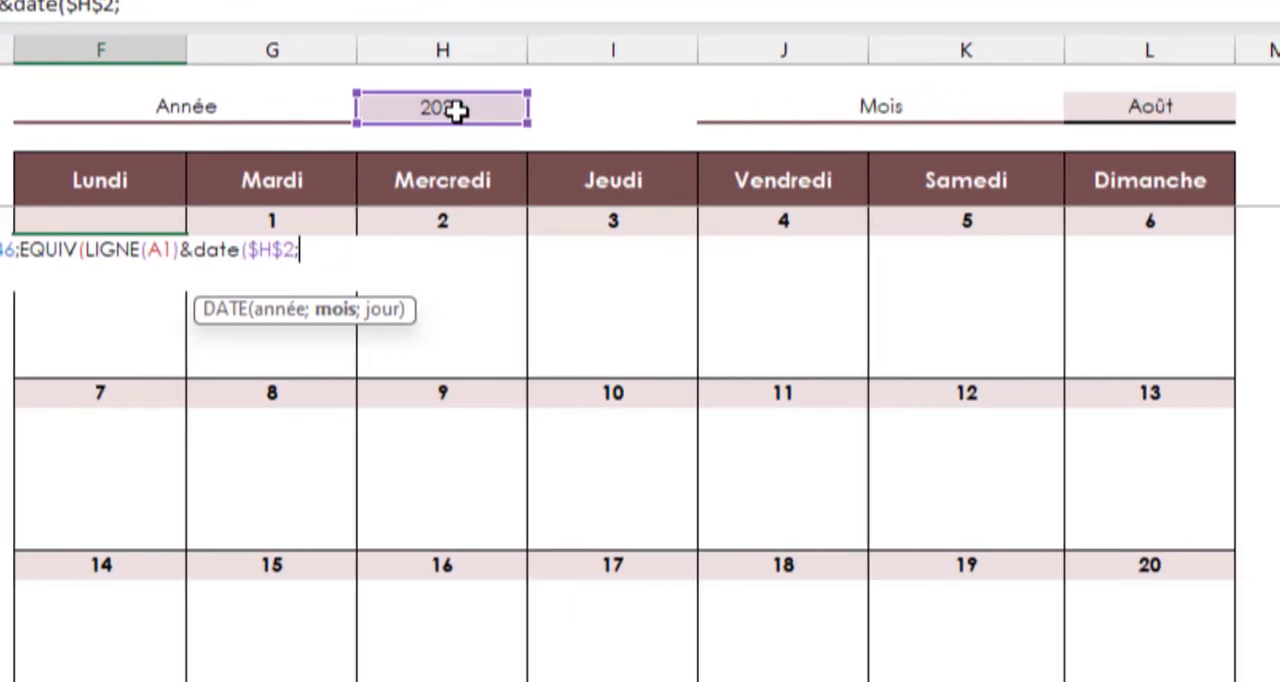
pyautogui.write('equi')
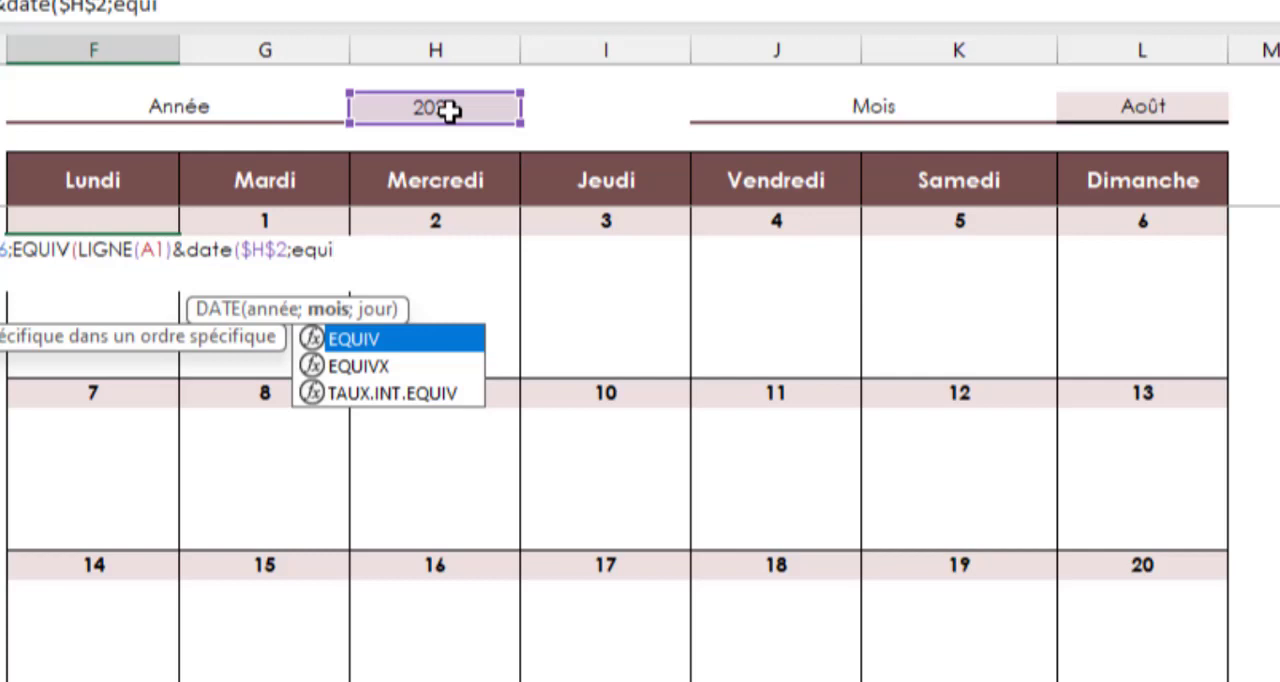
# Nest an EQUIV function as the DATE month argument, with the absolute month cell $L$2 as its lookup value
pyautogui.press('Tab')
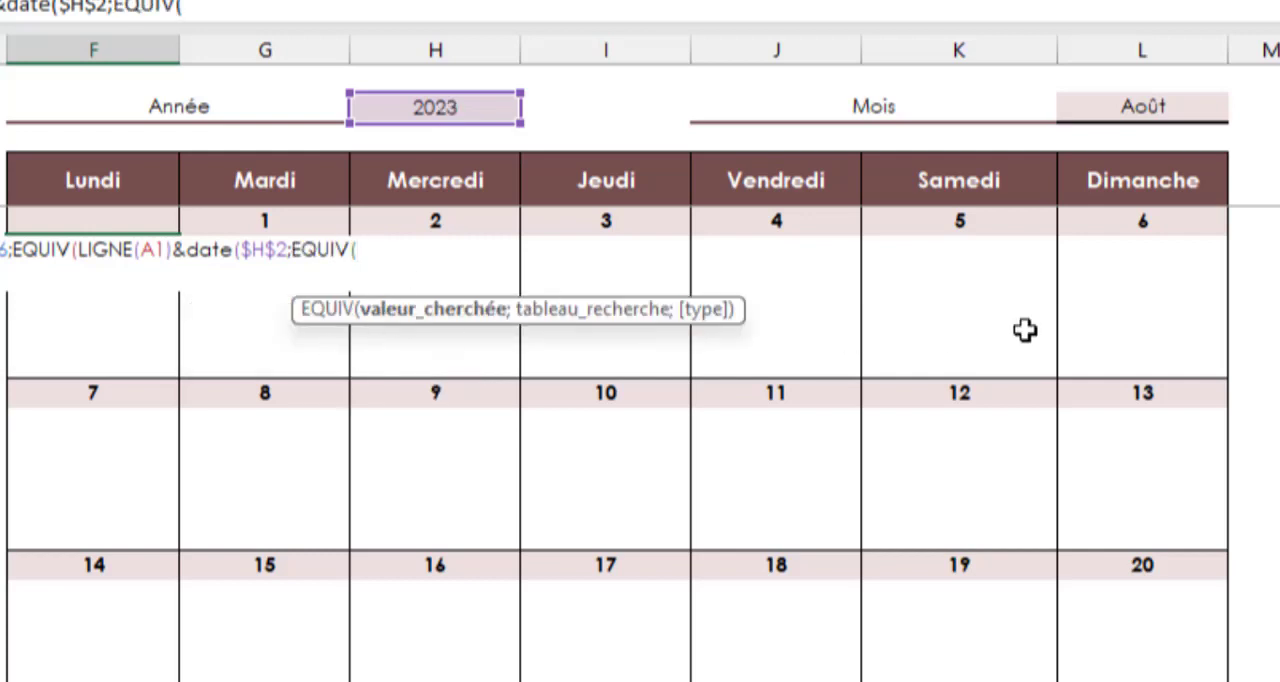
pyautogui.click(1118, 105)
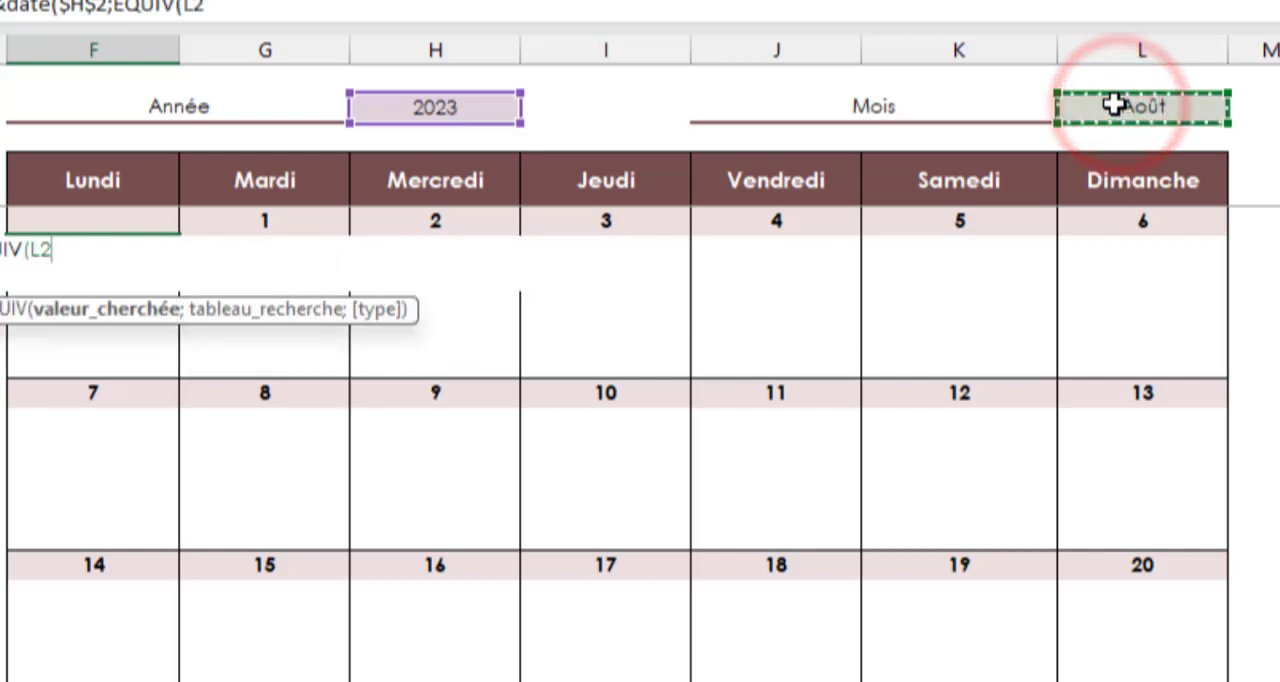
pyautogui.press('F4')
pyautogui.write(';')
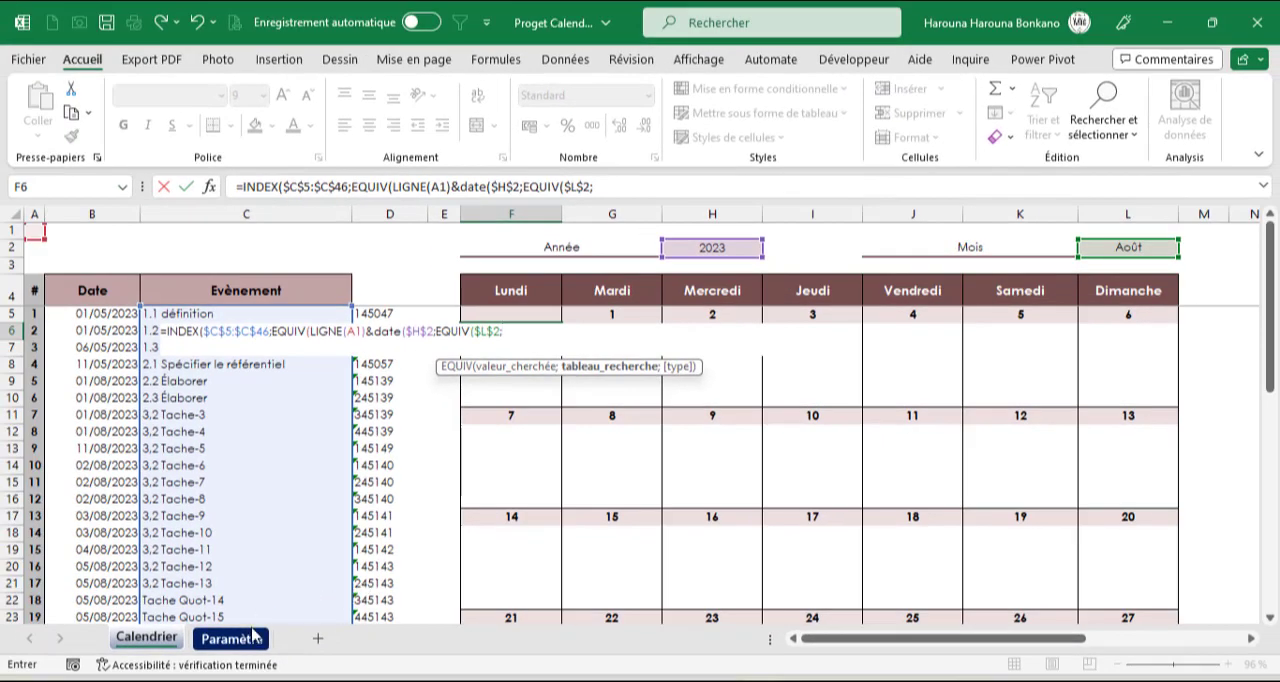
# Complete the nested EQUIV with the absolute month list Paramètre!$A$1:$A$12 and match type 0
pyautogui.click(245, 640)
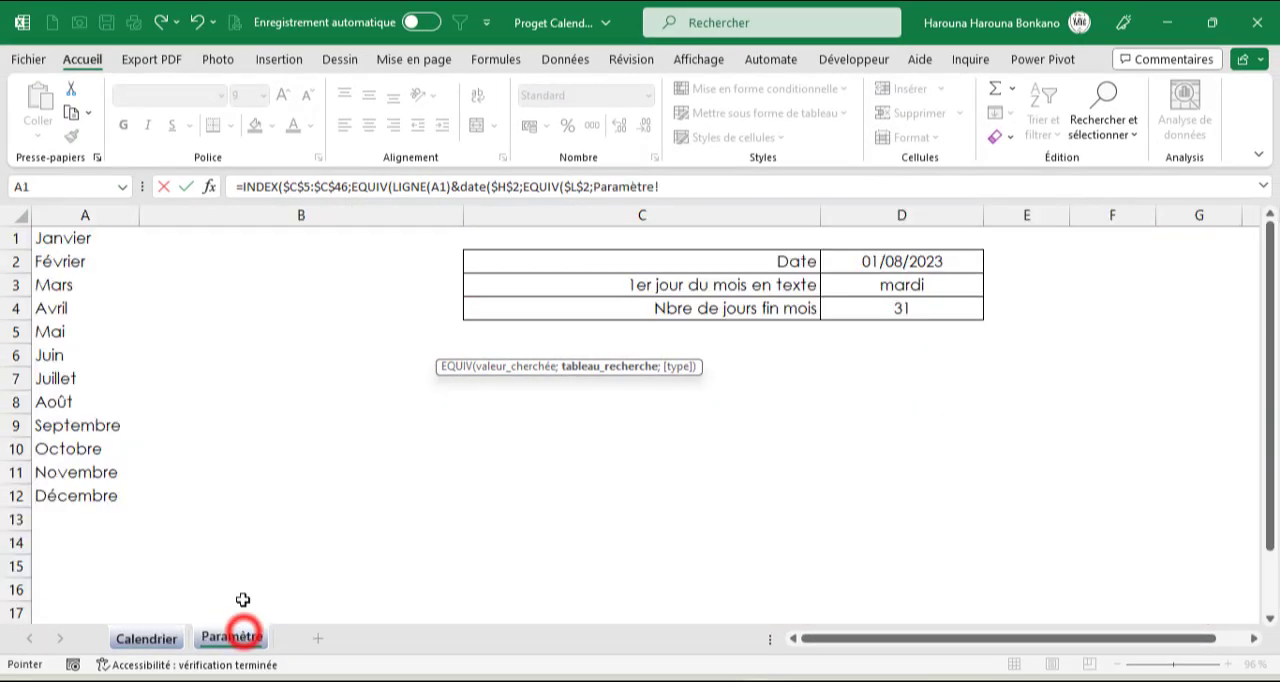
pyautogui.click(80, 240)
pyautogui.moveTo(80, 242); pyautogui.dragTo(75, 488)
pyautogui.press('F4')
pyautogui.write(';')
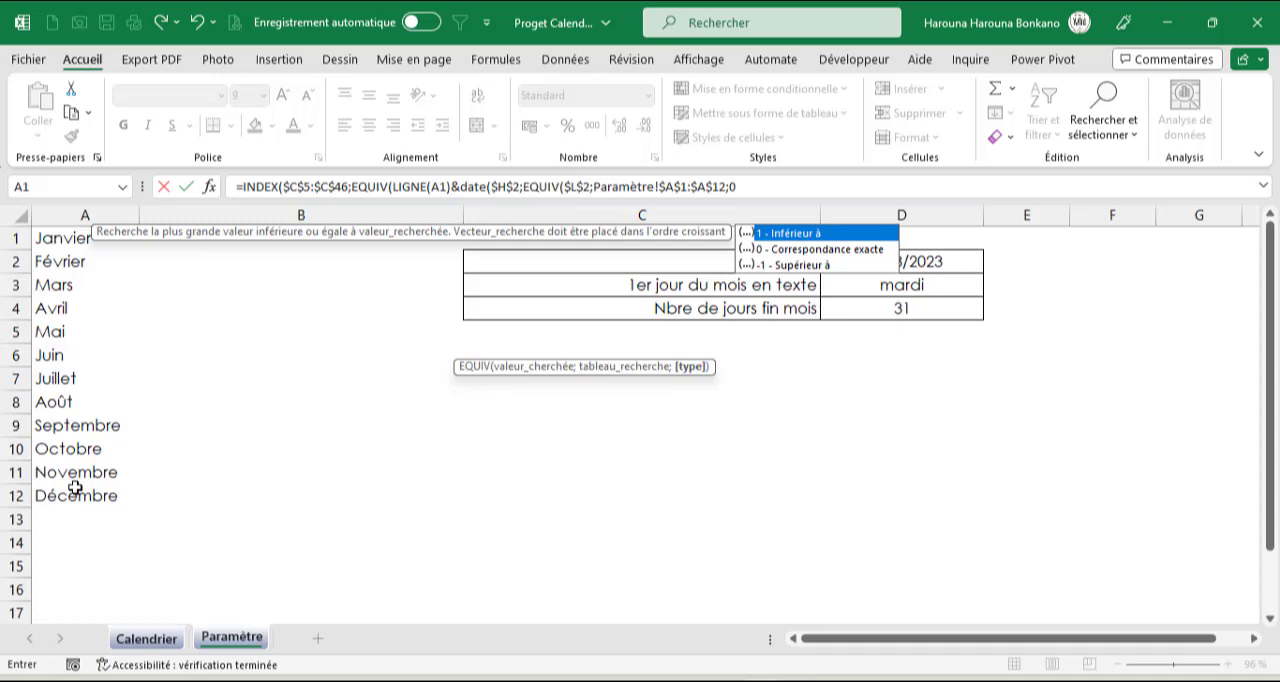
pyautogui.write('0)')
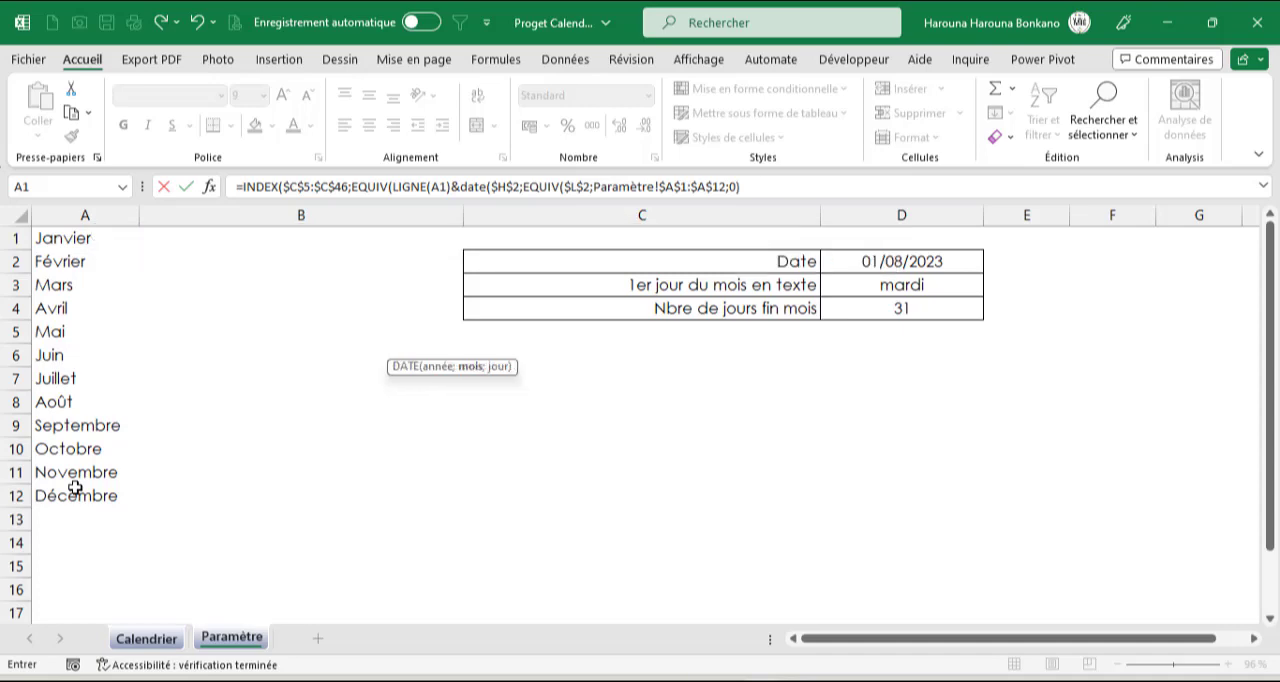
pyautogui.write(';')
# Give the DATE function the first Monday's day cell on the Calendrier sheet, F$5 with a fixed row, as its day argument
pyautogui.click(145, 641)
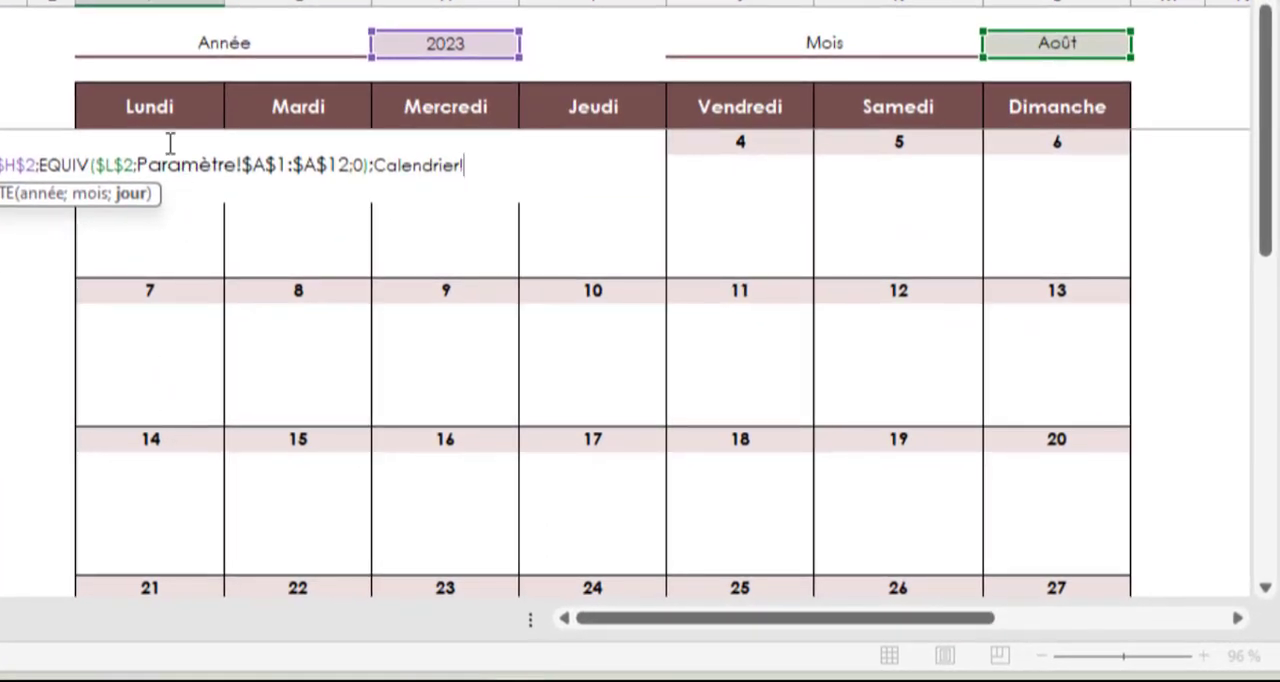
pyautogui.click(160, 244)
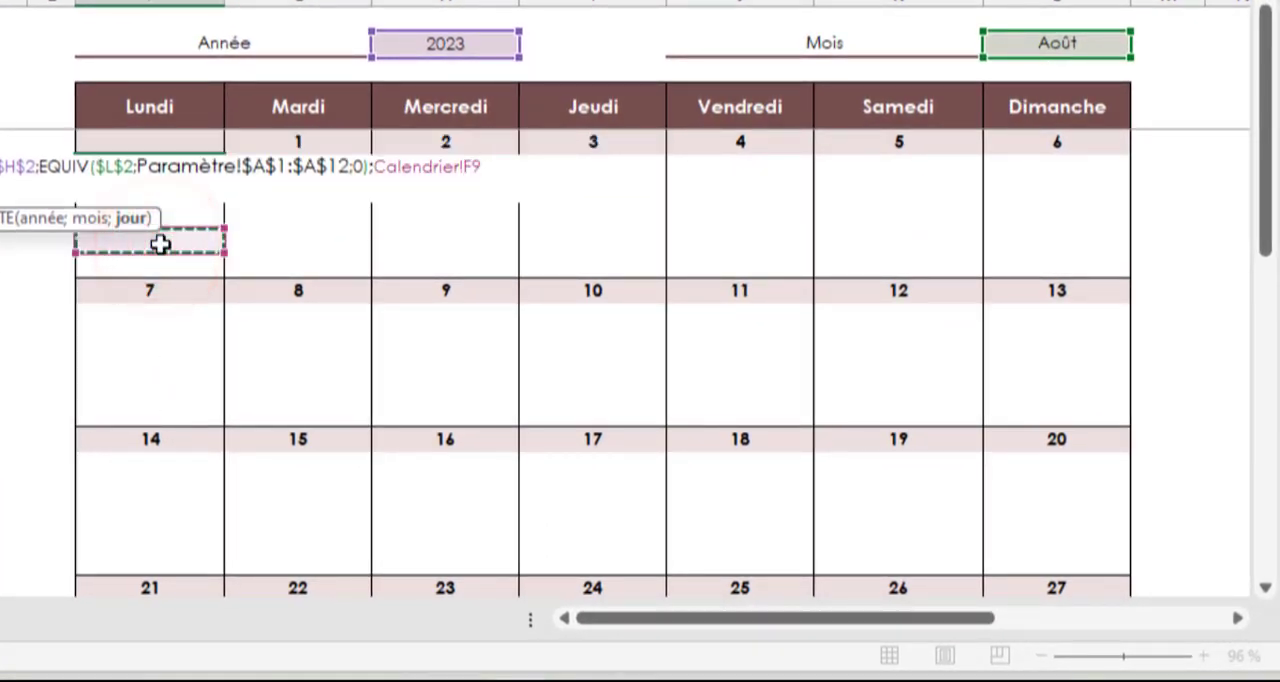
pyautogui.press('Up')
pyautogui.press('Up')
pyautogui.press('F4')
pyautogui.press('F4')
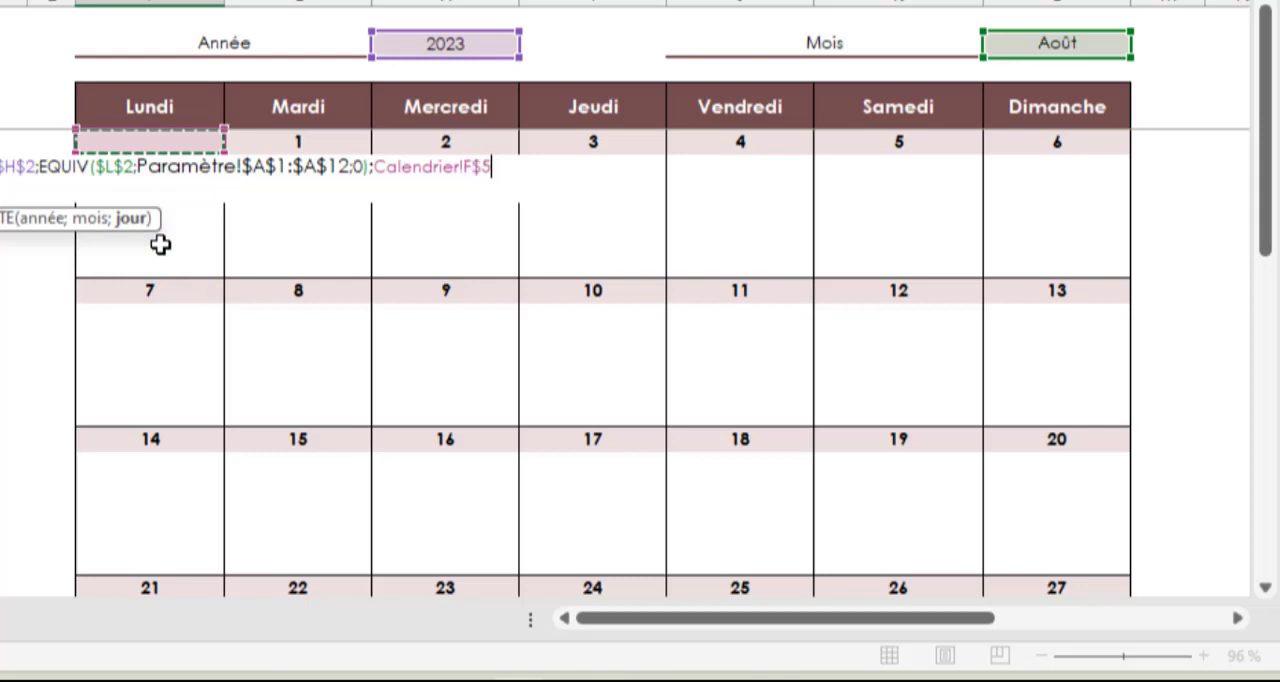
pyautogui.write(')')
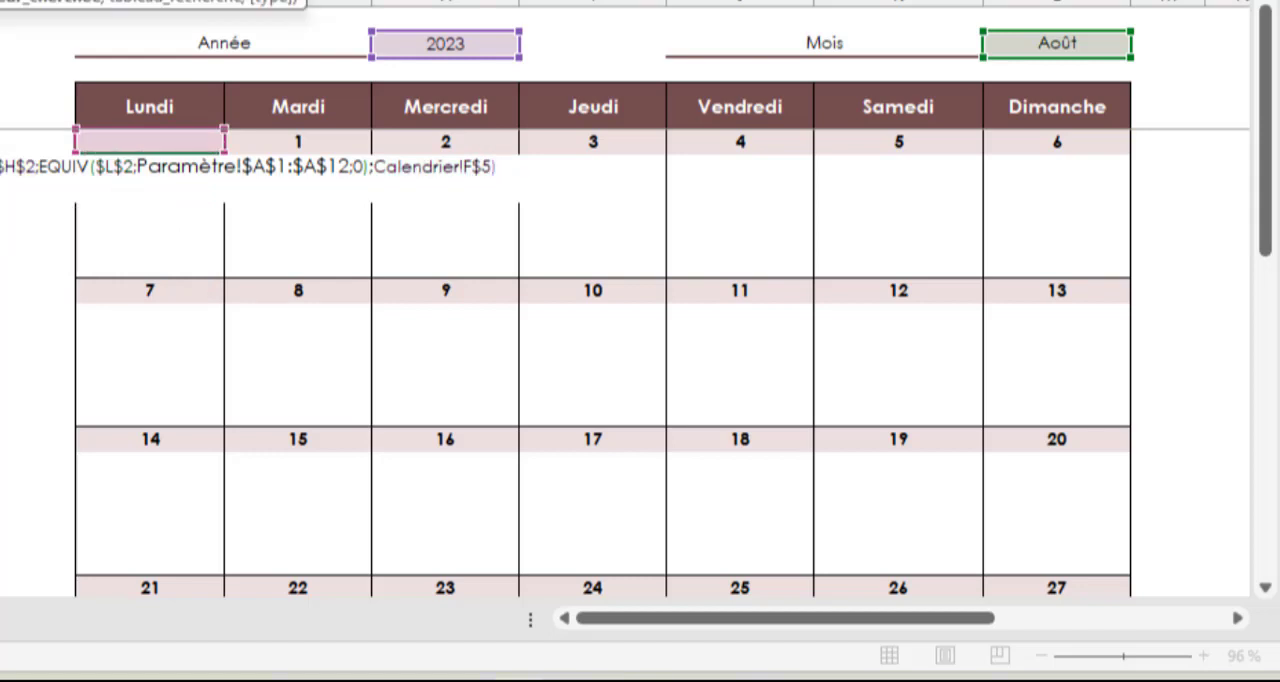
pyautogui.write(';')
# Set the outer EQUIV lookup array to the helper key range $D$5:$D$46 with match type 0
pyautogui.hscroll(-5, 214, 146)
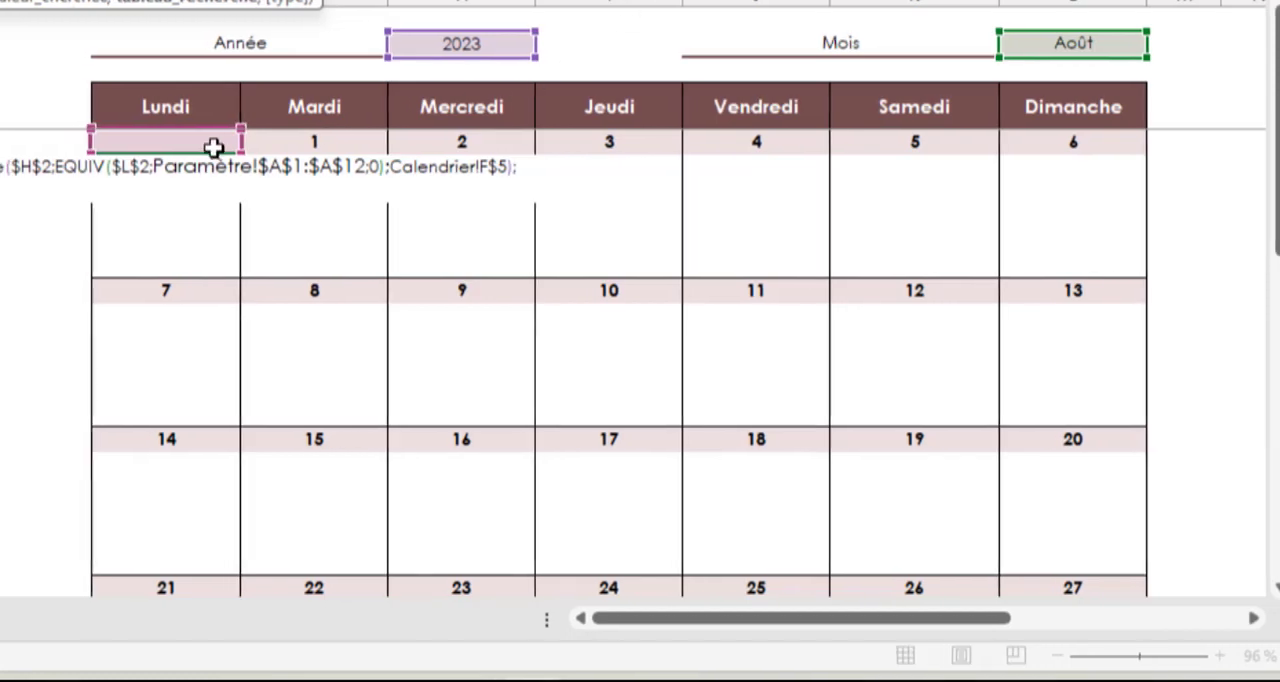
pyautogui.click(160, 143)
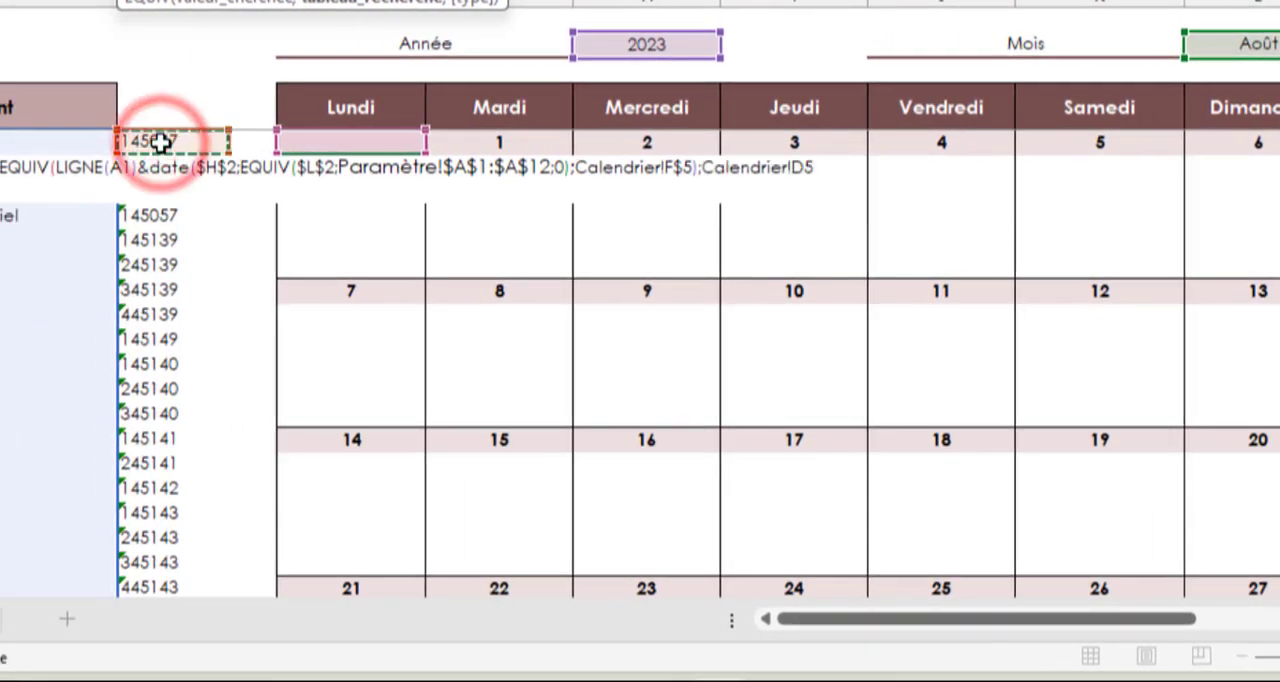
pyautogui.hotkey('ctrl', 'shift', 'Down')
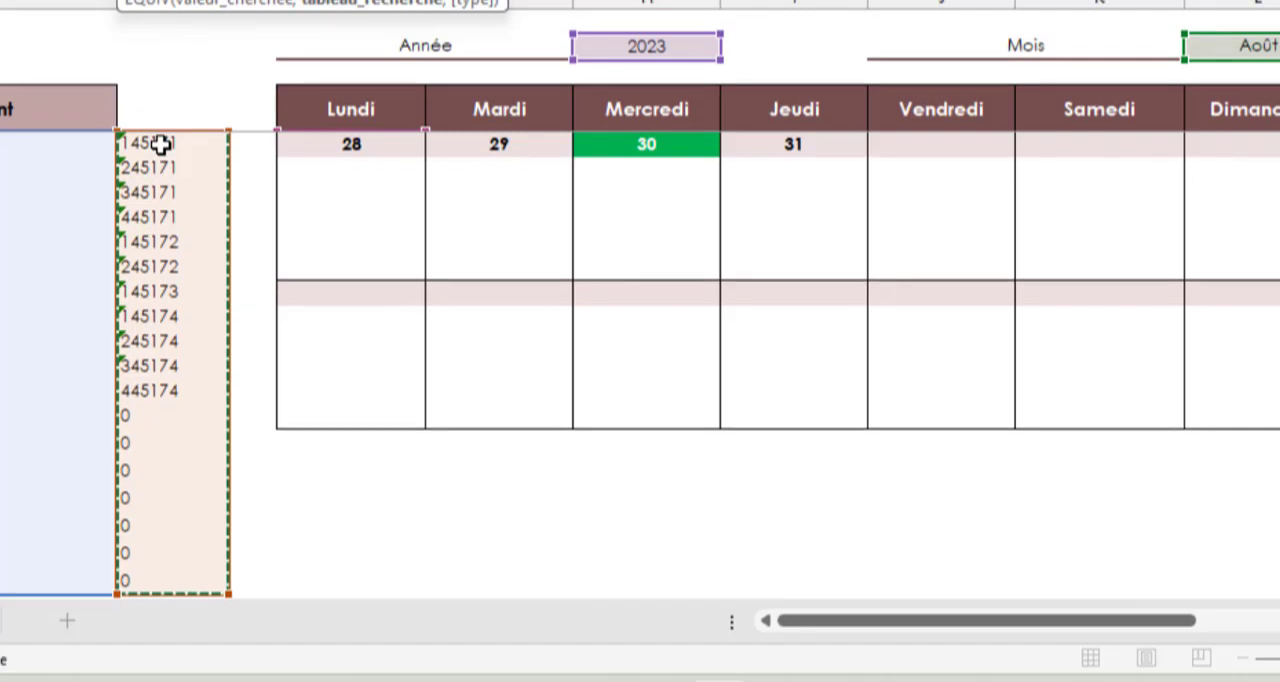
pyautogui.write(';')
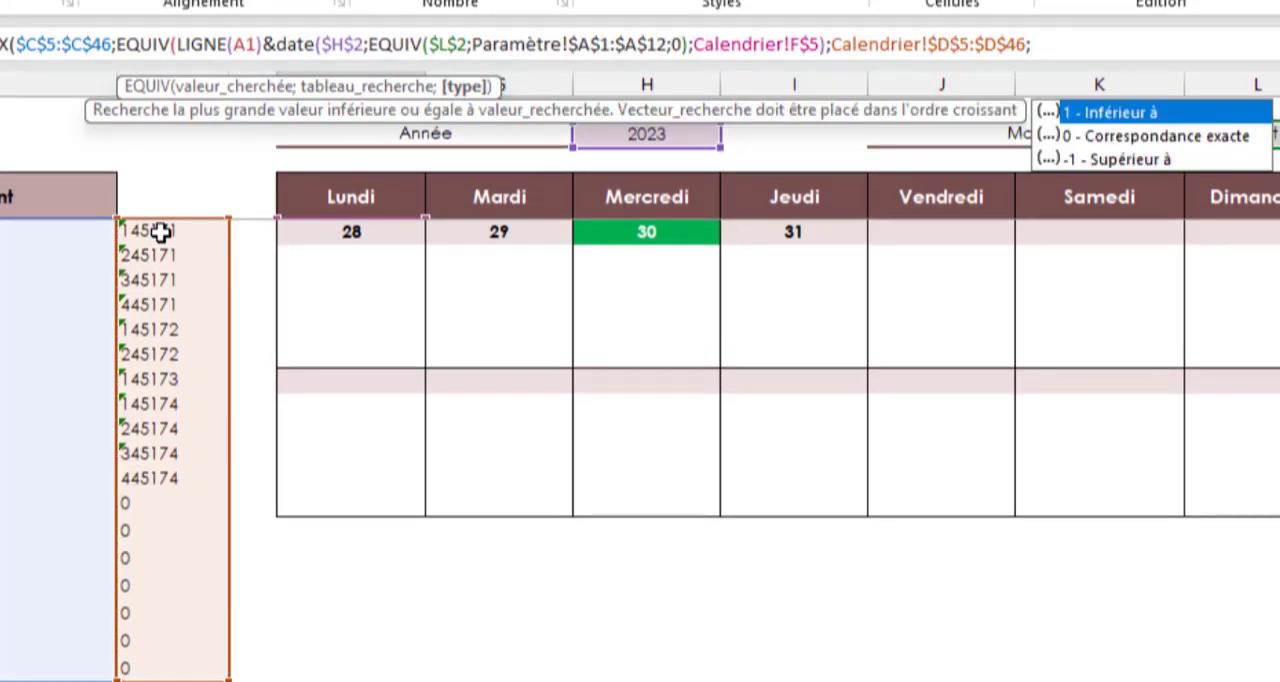
pyautogui.write('0')
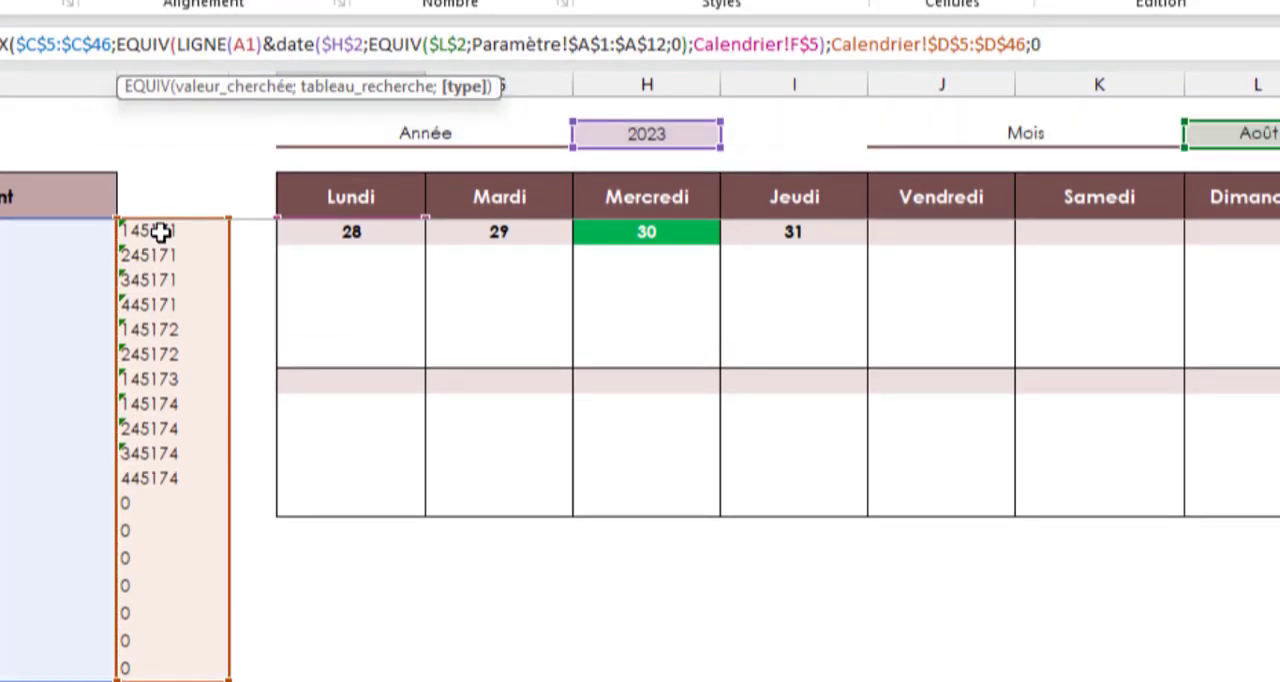
pyautogui.write(')')
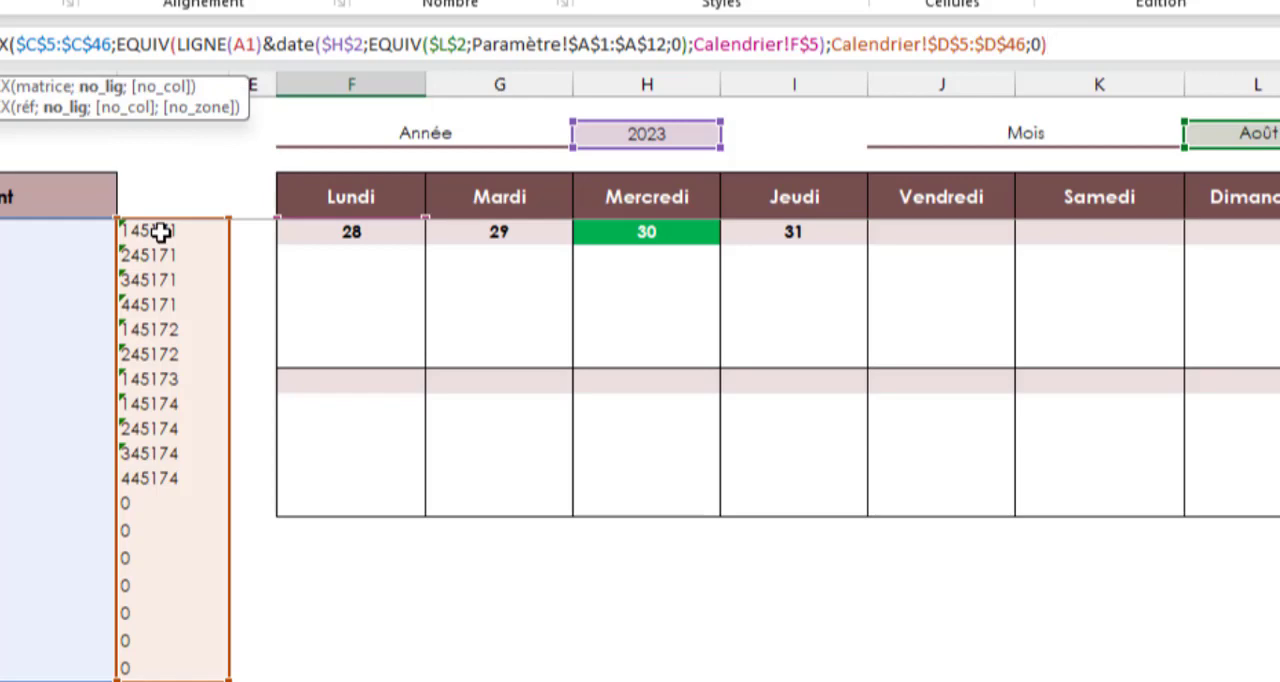
pyautogui.write(';1')
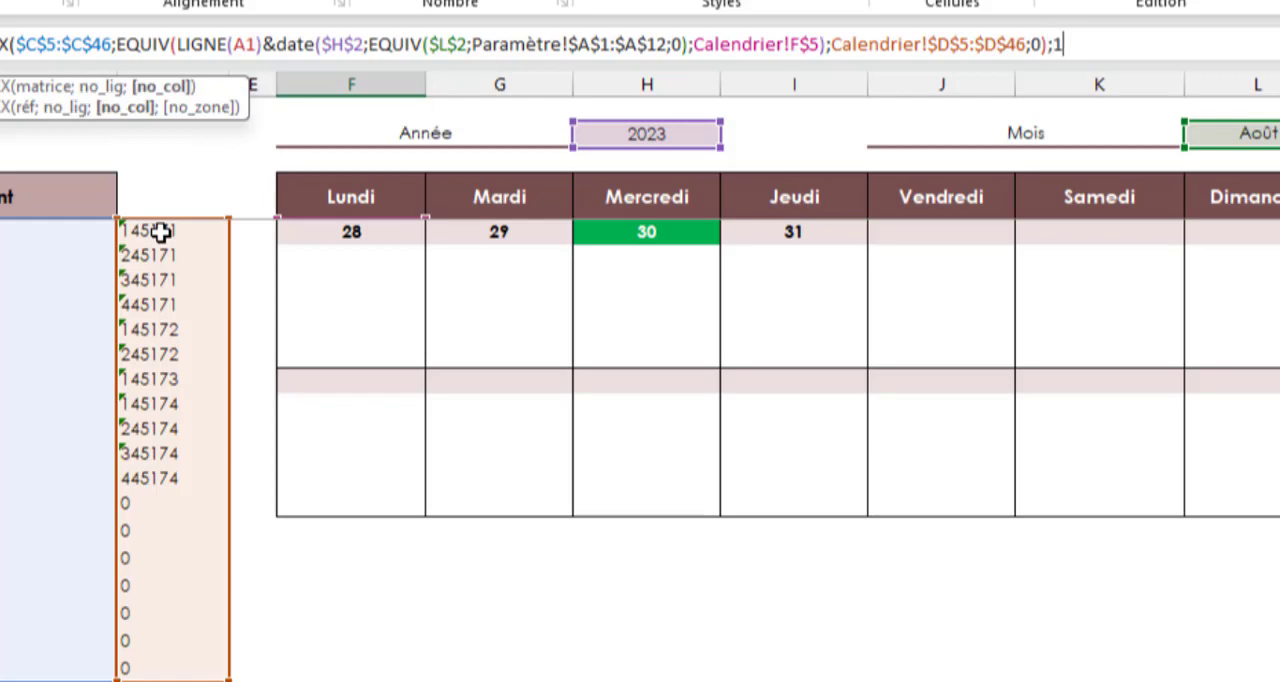
# Set the INDEX column number to 1 and enter the formula in F6
pyautogui.write(')')
pyautogui.press('Return')
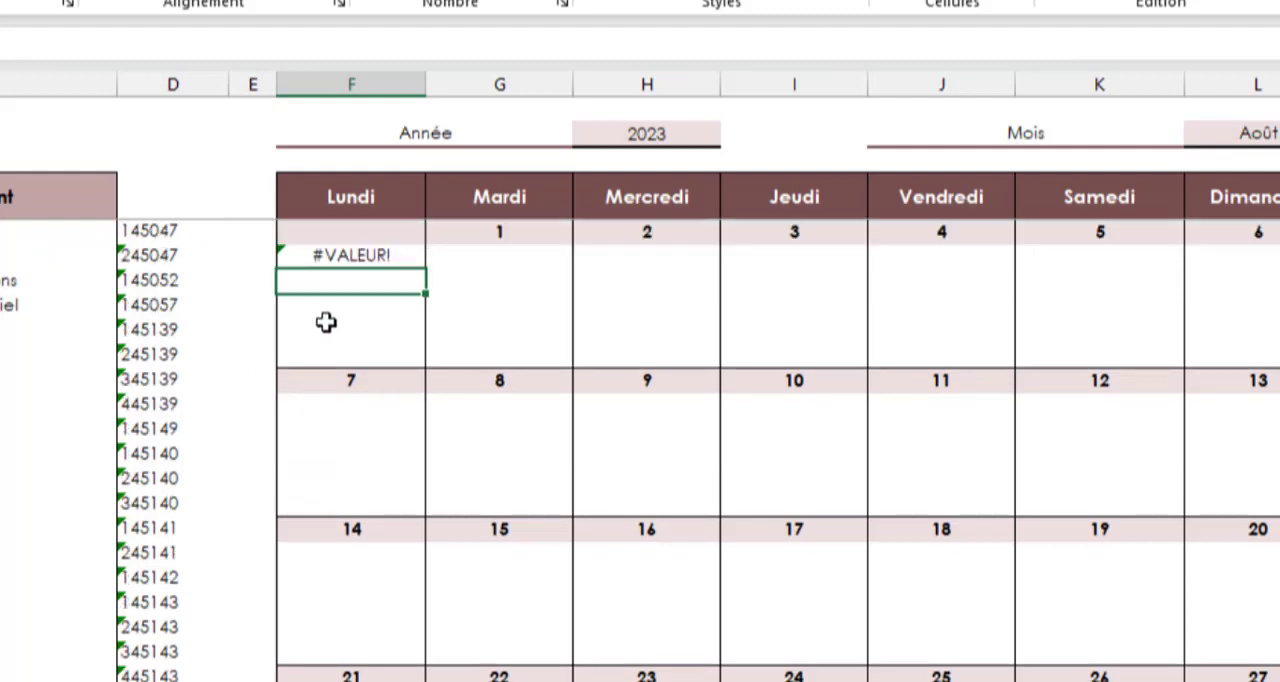
# Reopen the F6 formula and insert SIERREUR around the start of the INDEX expression
pyautogui.click(371, 258)
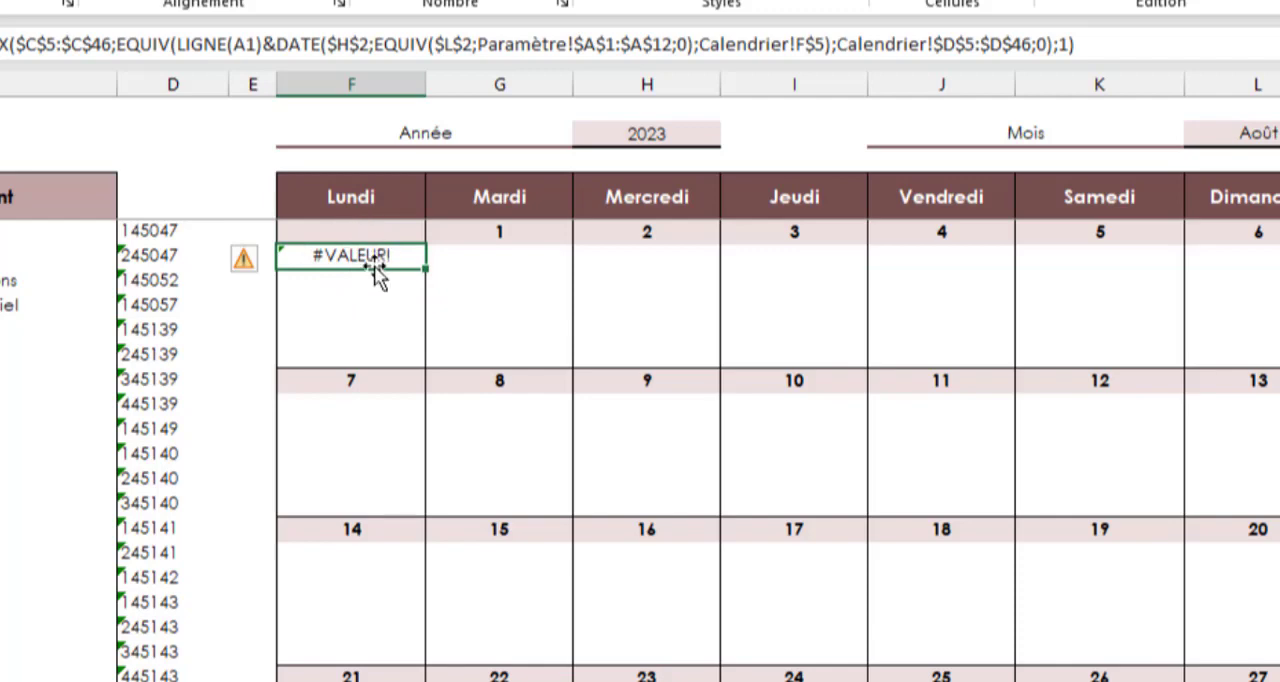
pyautogui.press('F2')
pyautogui.press('Home')
pyautogui.press('Right')
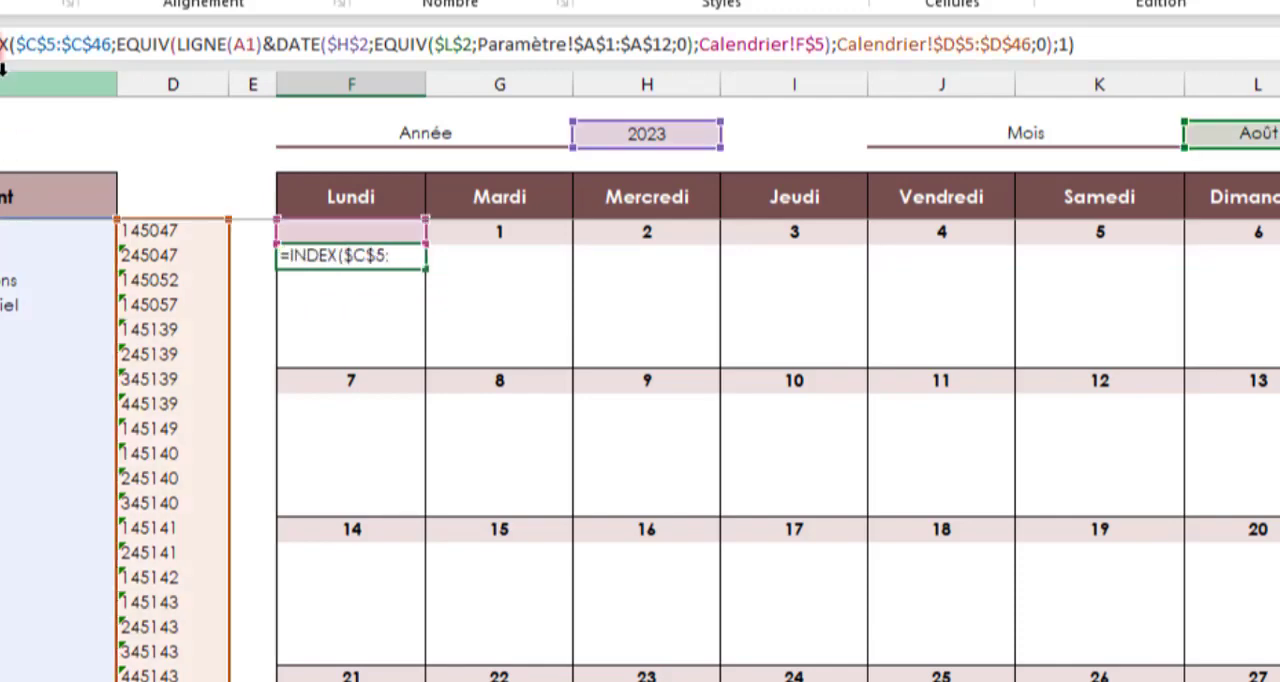
pyautogui.write('si')
pyautogui.write('e')
pyautogui.press('Tab')
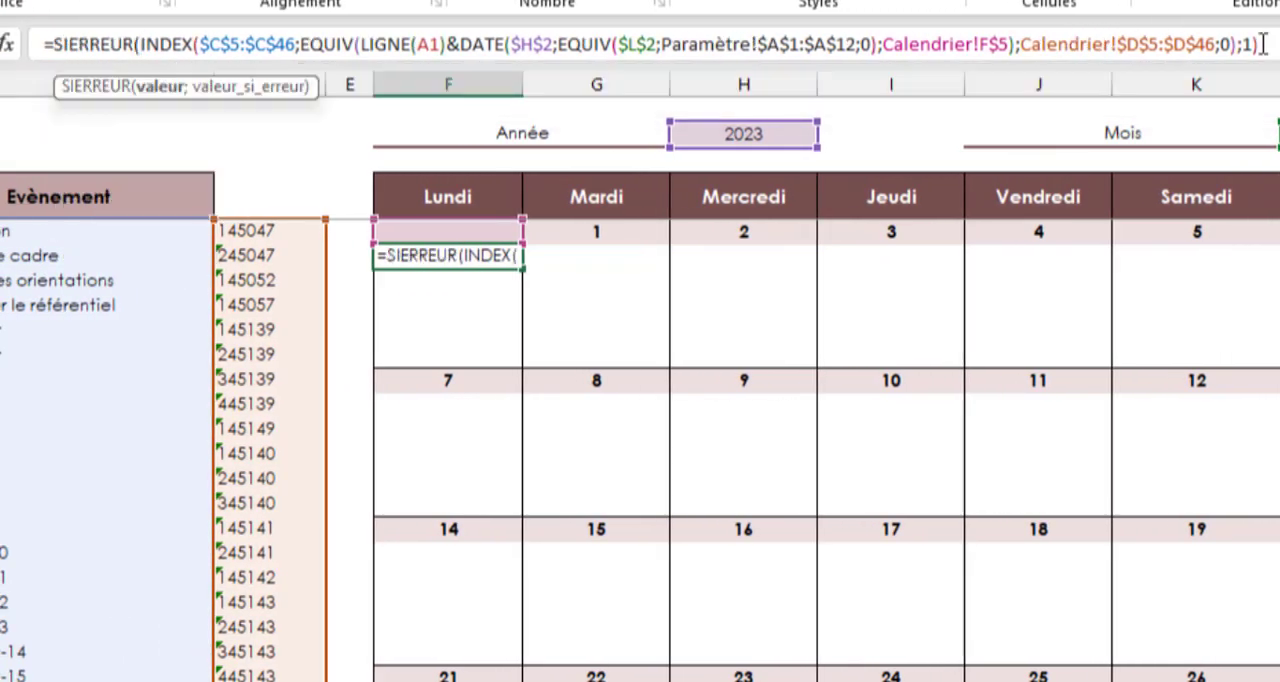
# Set an empty string "" as the SIERREUR fallback value and enter F6 as an array formula
pyautogui.moveTo(1258, 44); pyautogui.dragTo(162, 62)
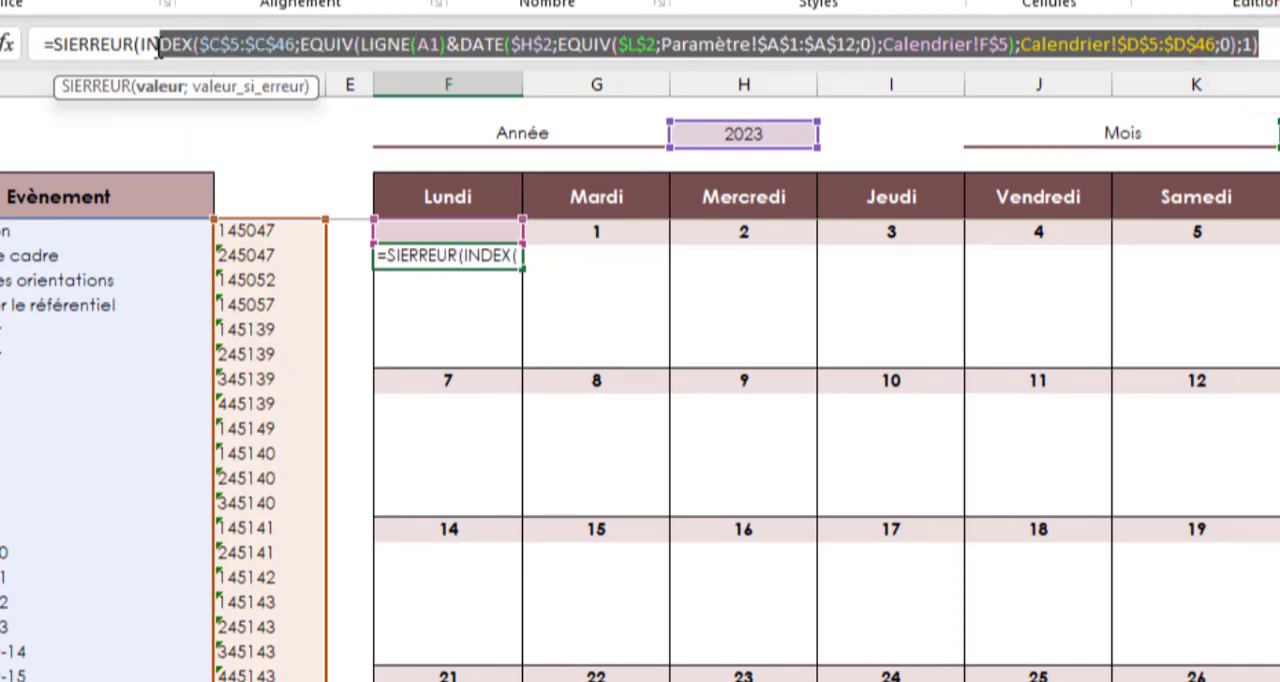
pyautogui.press('End')
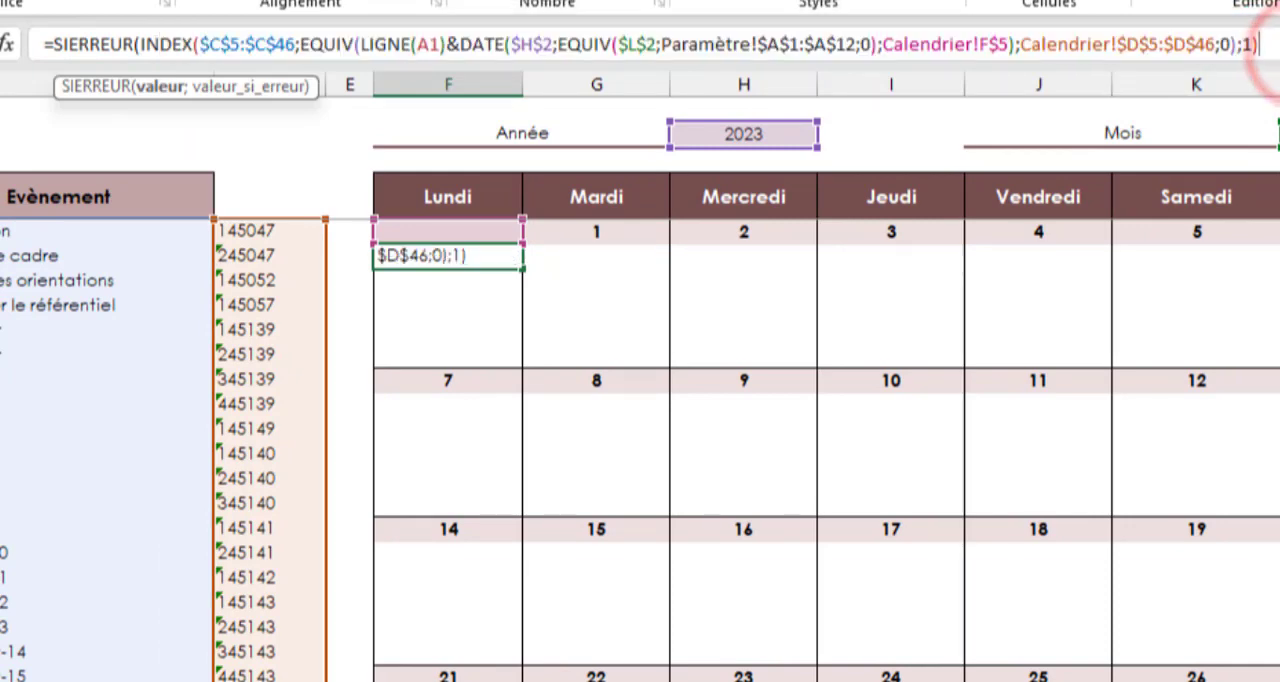
pyautogui.write(';')
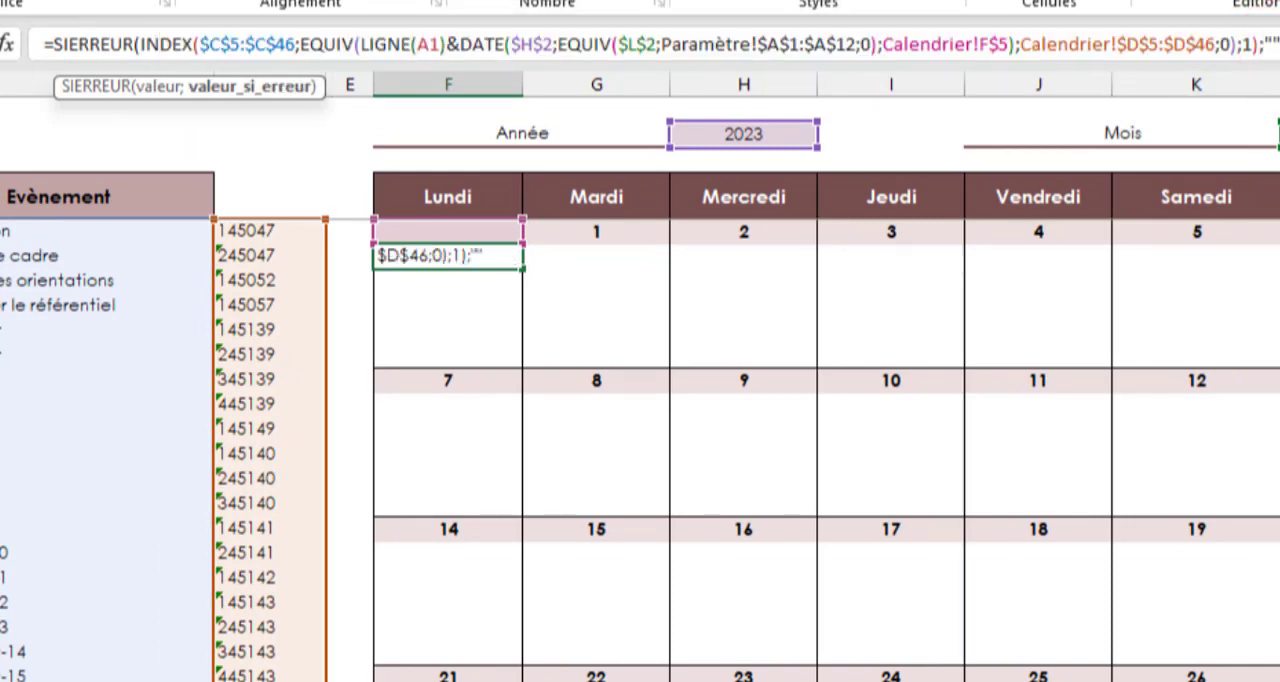
pyautogui.write('""')
pyautogui.hotkey('ctrl', 'shift', 'Return')
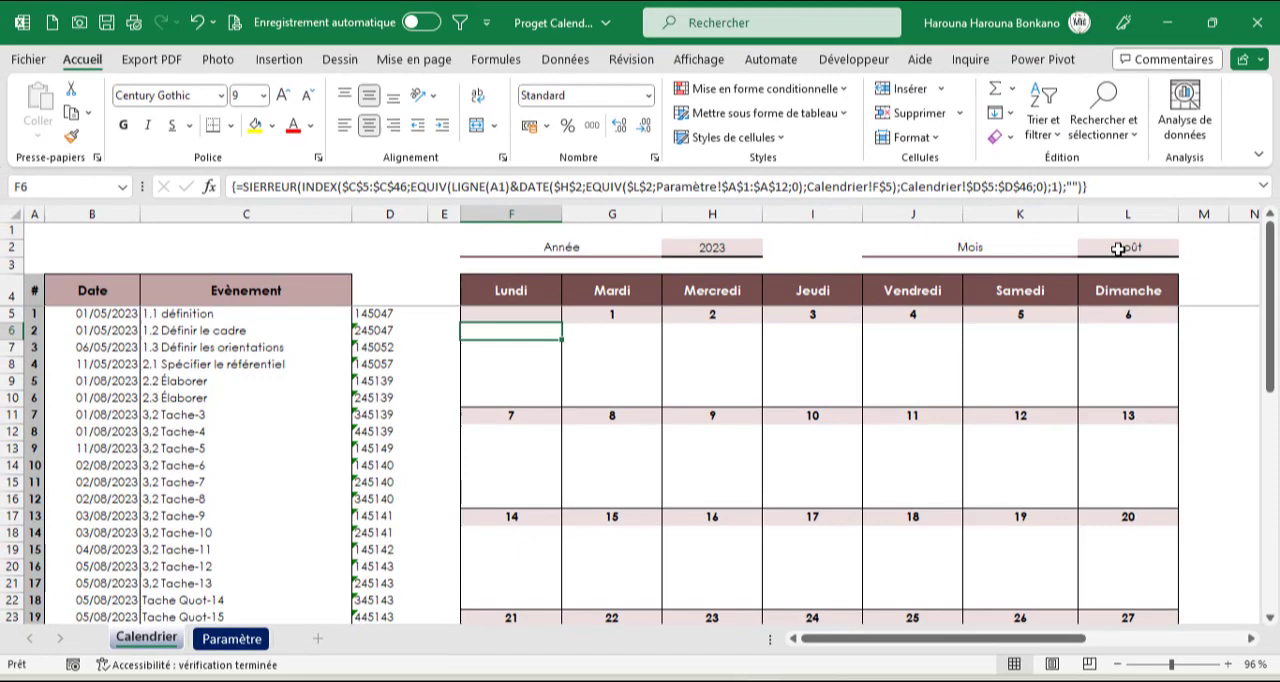
# Set the calendar month in L2 to Mai
pyautogui.click(1128, 248)
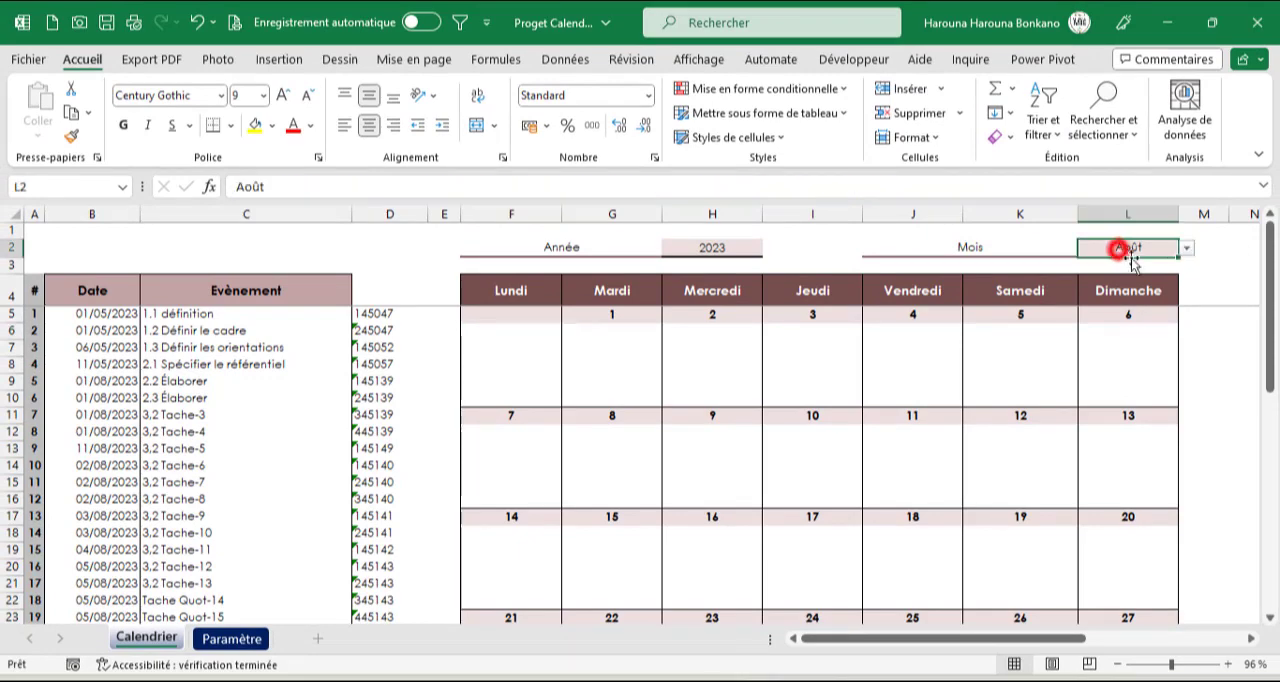
pyautogui.click(1186, 250)
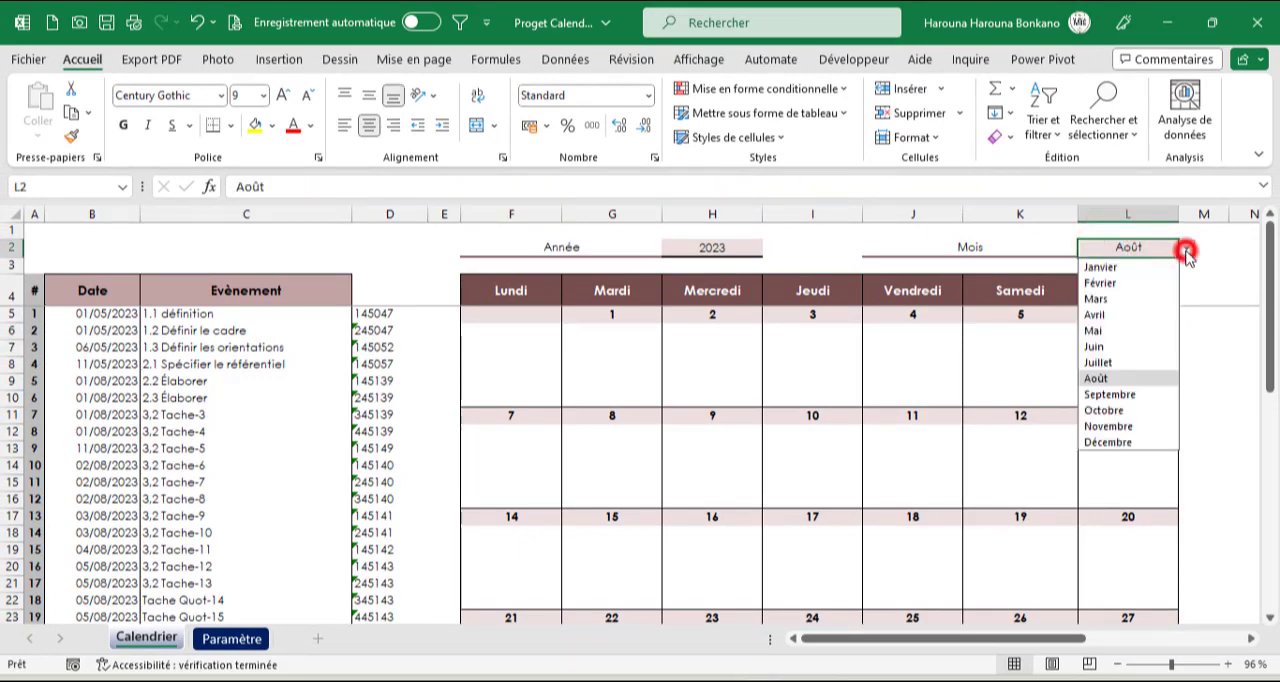
pyautogui.click(1090, 330)
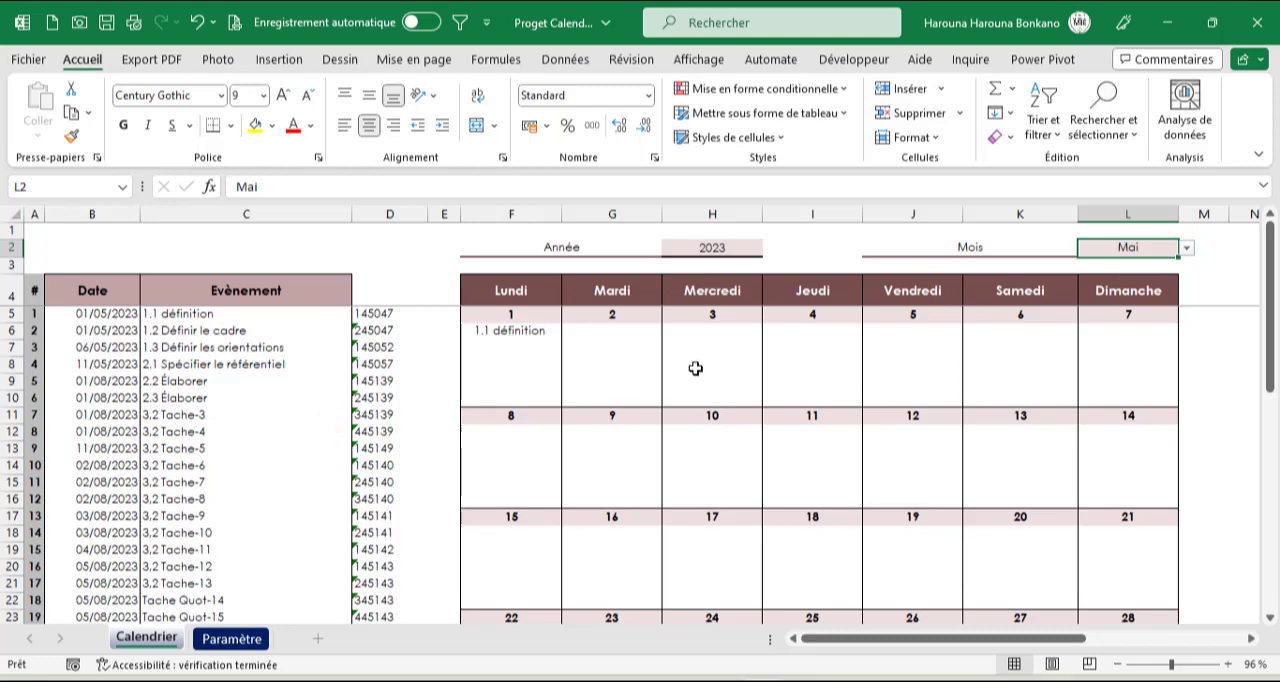
# Fill the F6 event formula down to F10 and across the first week through L10
pyautogui.click(540, 334)
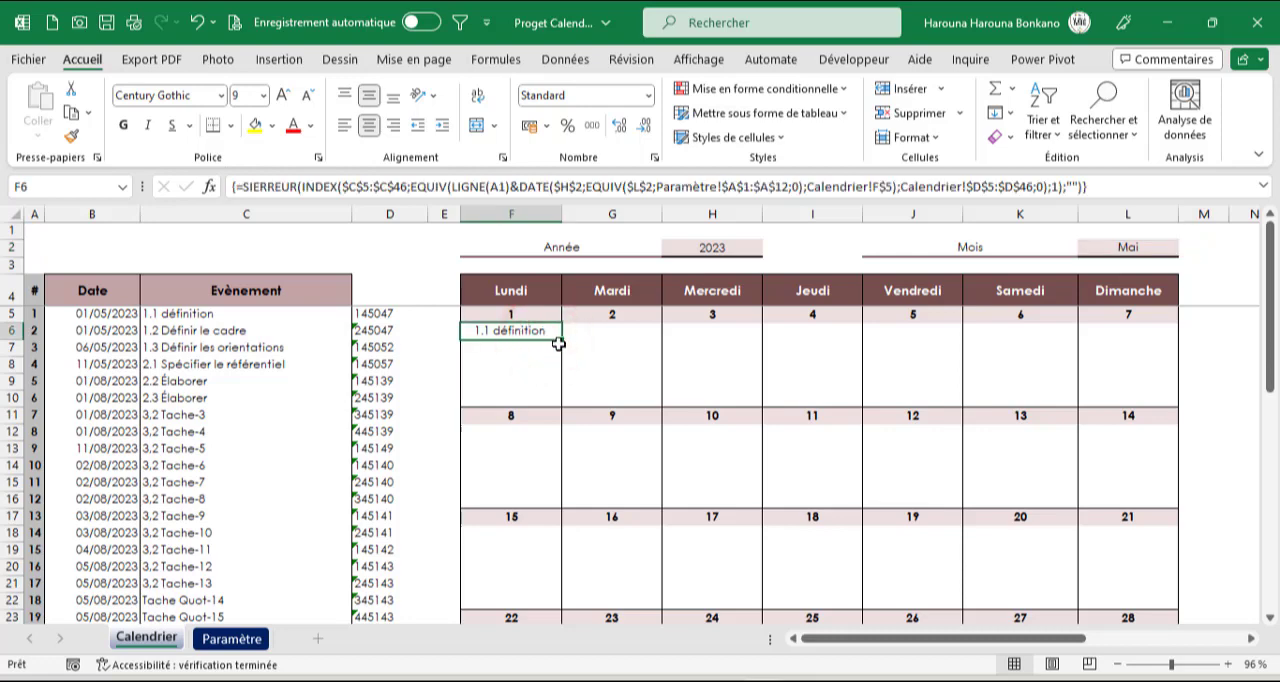
pyautogui.moveTo(561, 342); pyautogui.dragTo(558, 404)
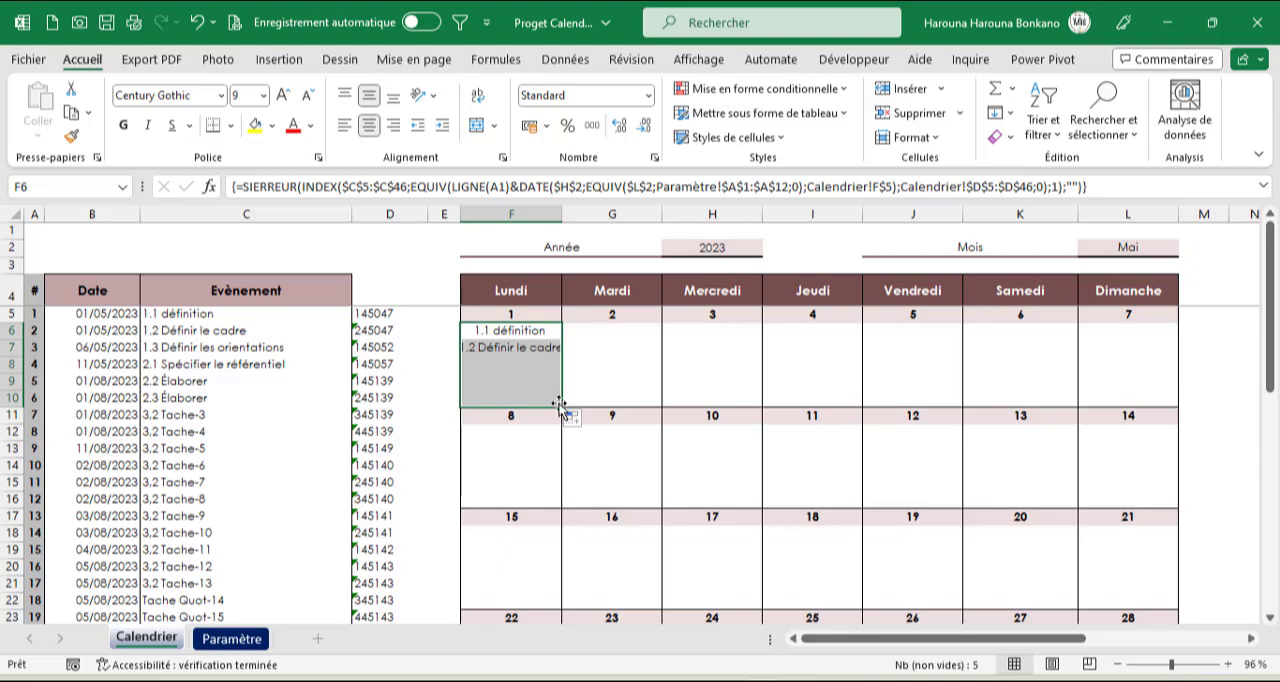
pyautogui.moveTo(560, 404); pyautogui.dragTo(1142, 409)
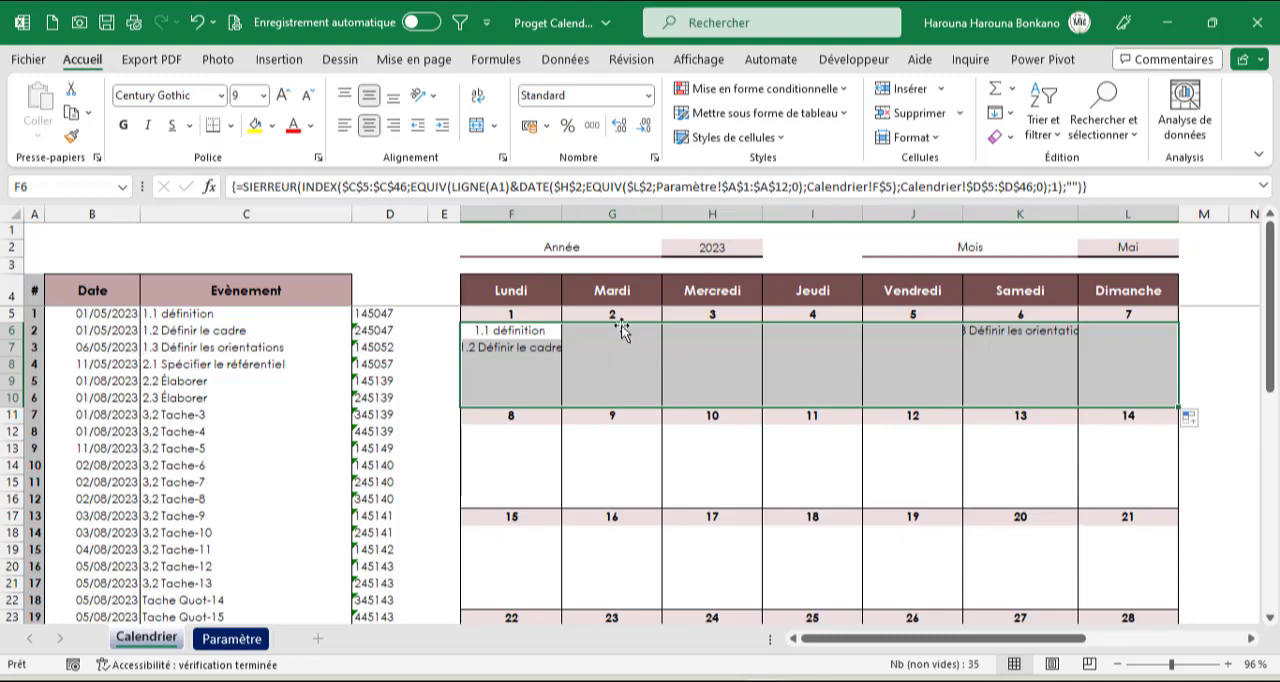
# Copy the F6 formula text, keep F6 as an array formula, and paste the text into F12
pyautogui.click(532, 331)
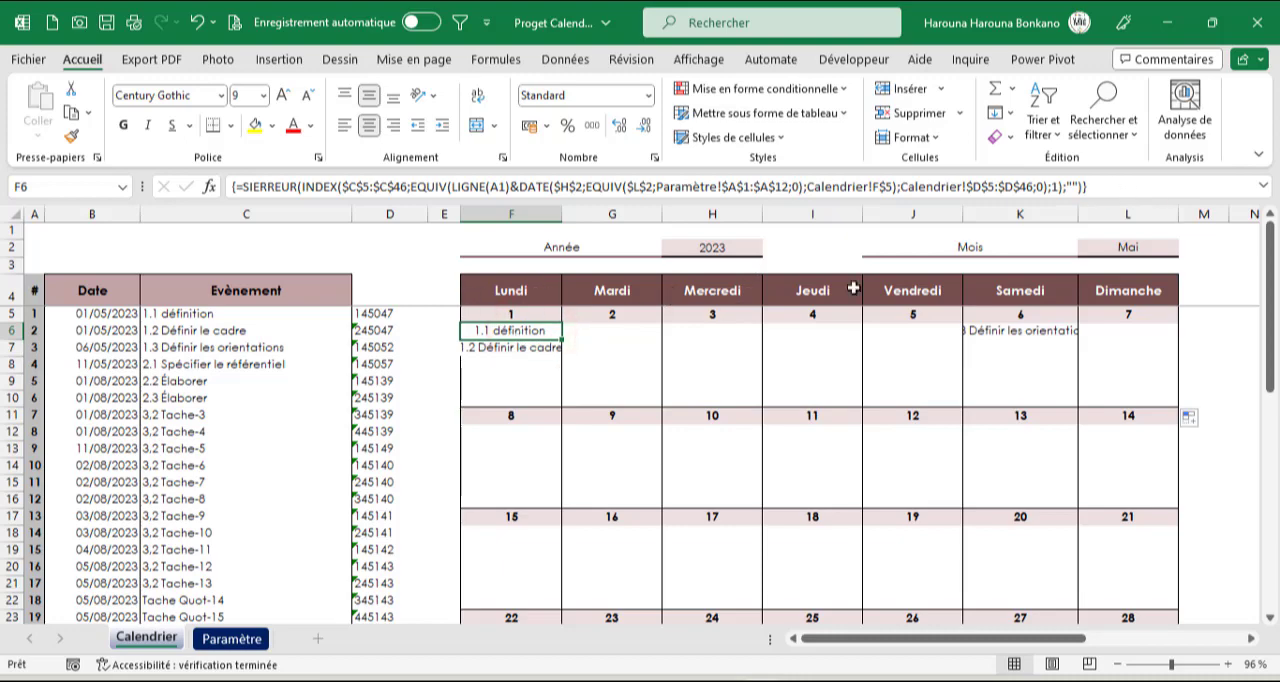
pyautogui.moveTo(1102, 187); pyautogui.dragTo(3, 218)
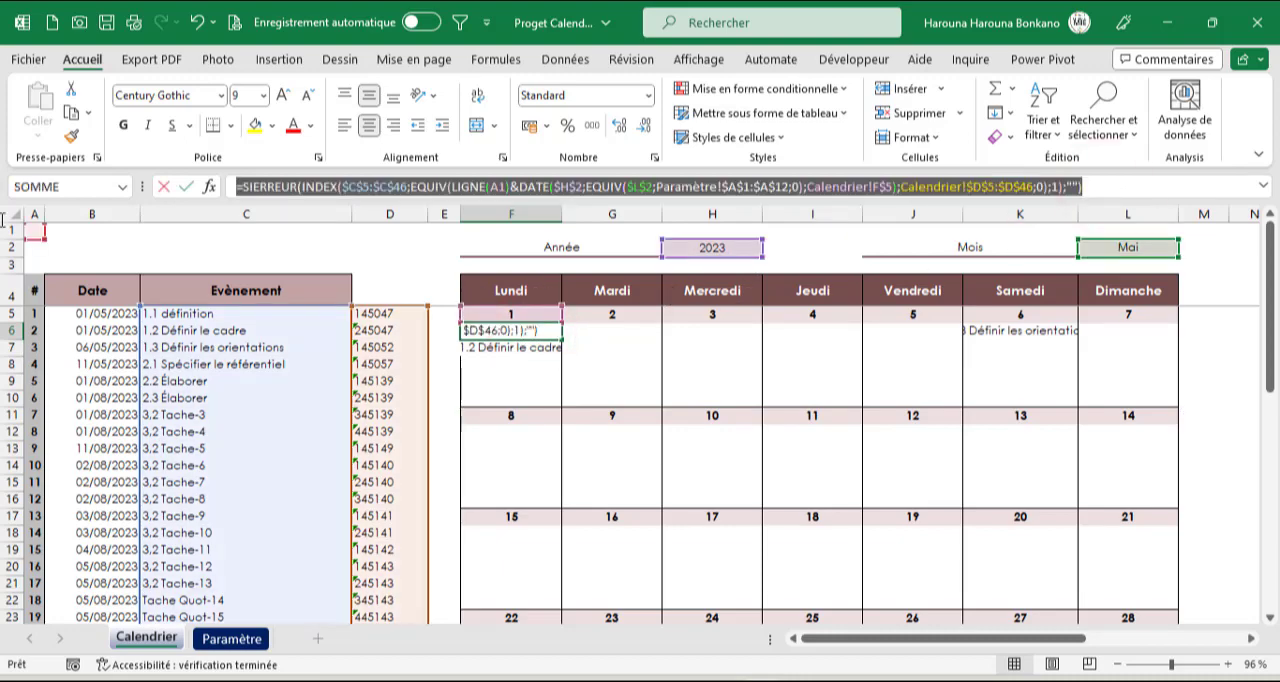
pyautogui.hotkey('ctrl', 'c')
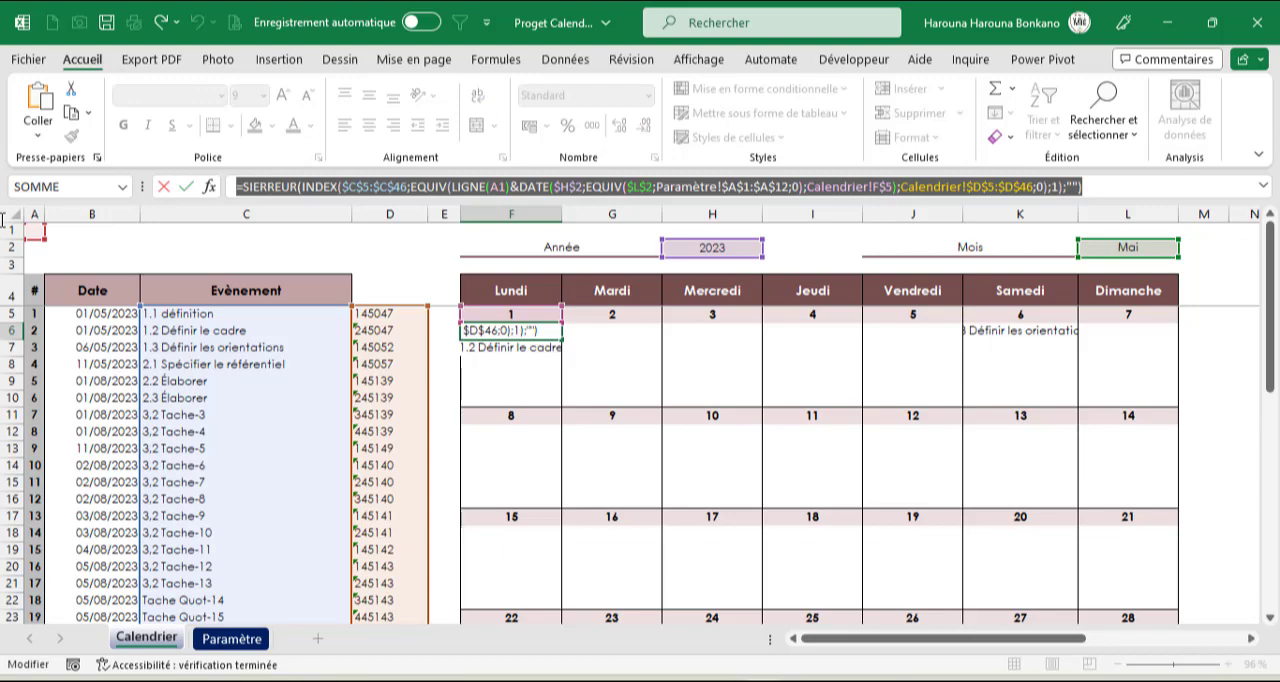
pyautogui.hotkey('ctrl', 'shift', 'Return')
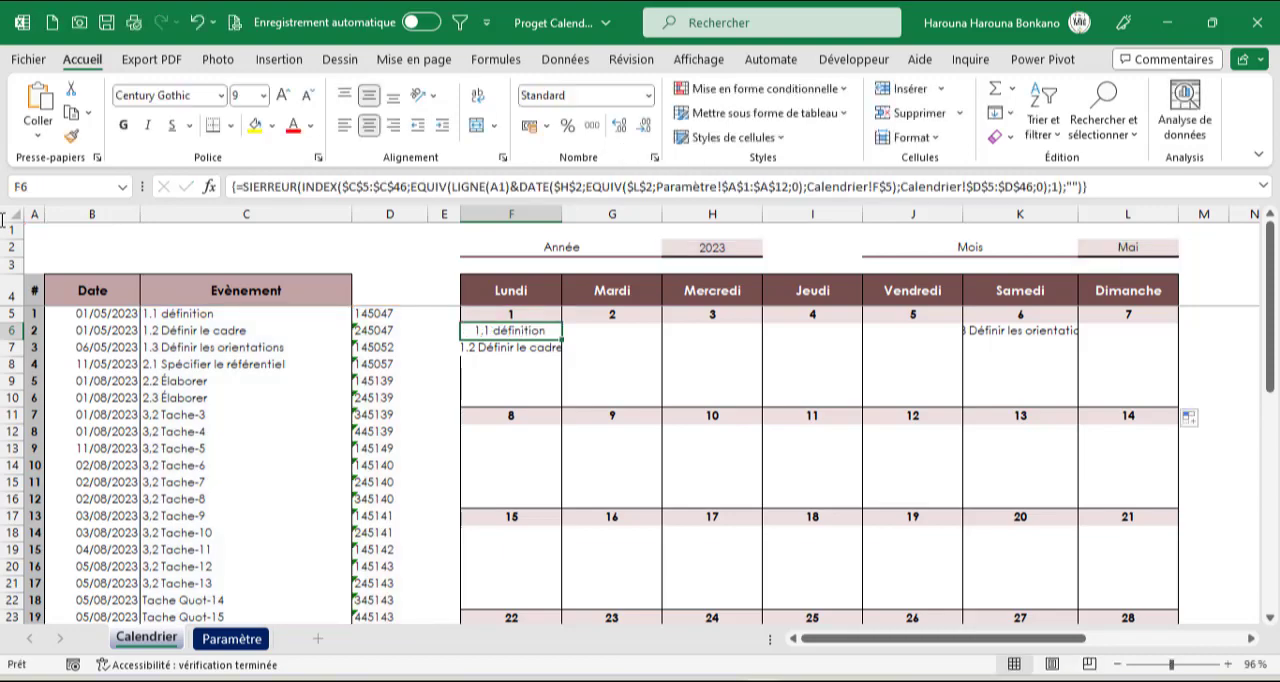
pyautogui.click(484, 433)
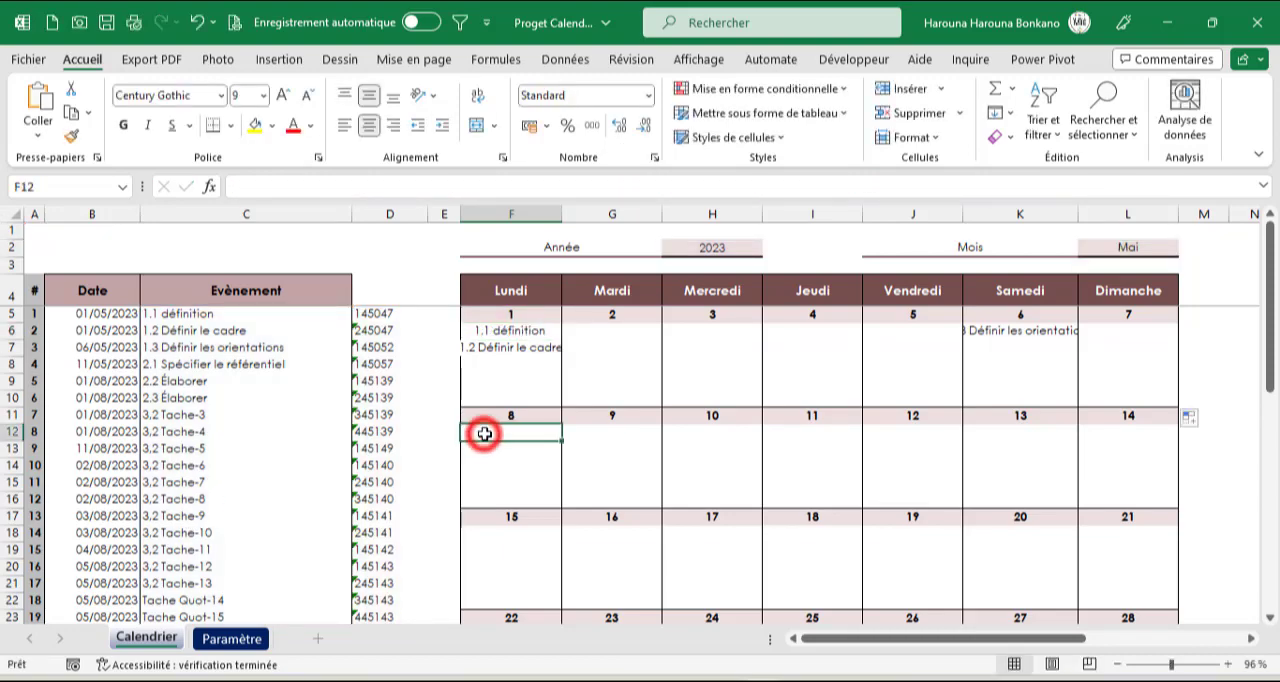
pyautogui.hotkey('ctrl', 'v')
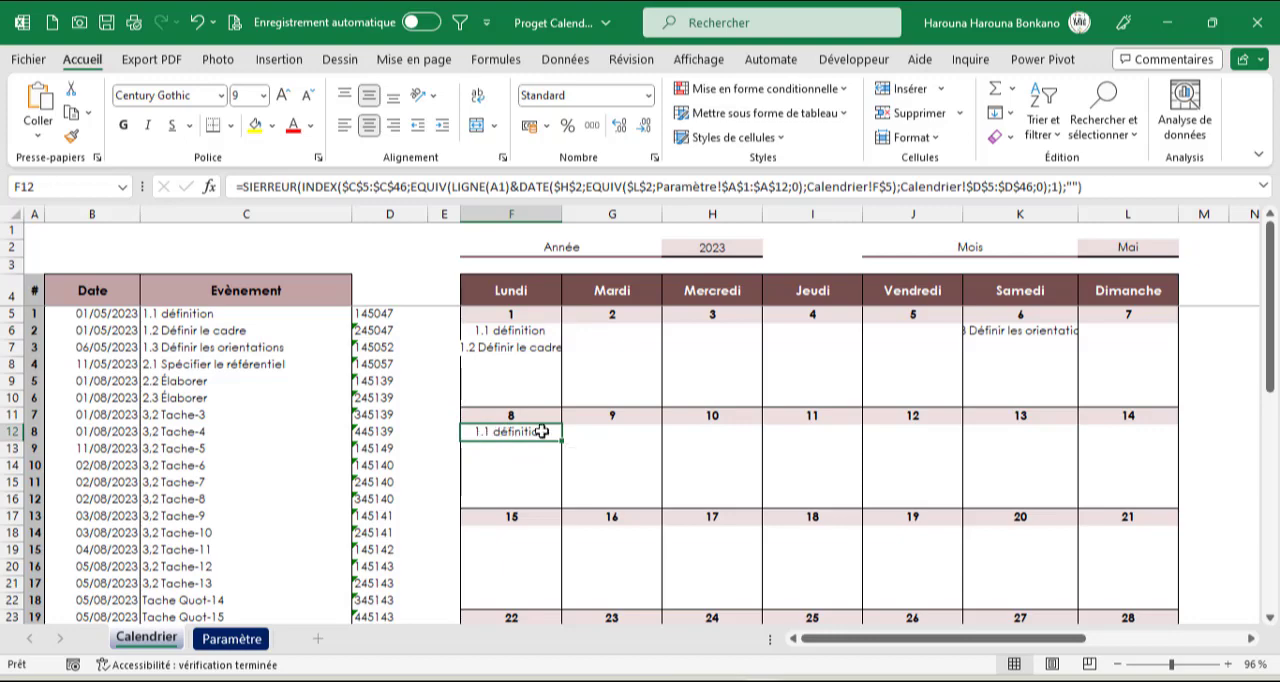
# Move the F12 formula's day reference to F$11 and fill the second week's range F12:L16 with it
pyautogui.doubleClick(540, 432)
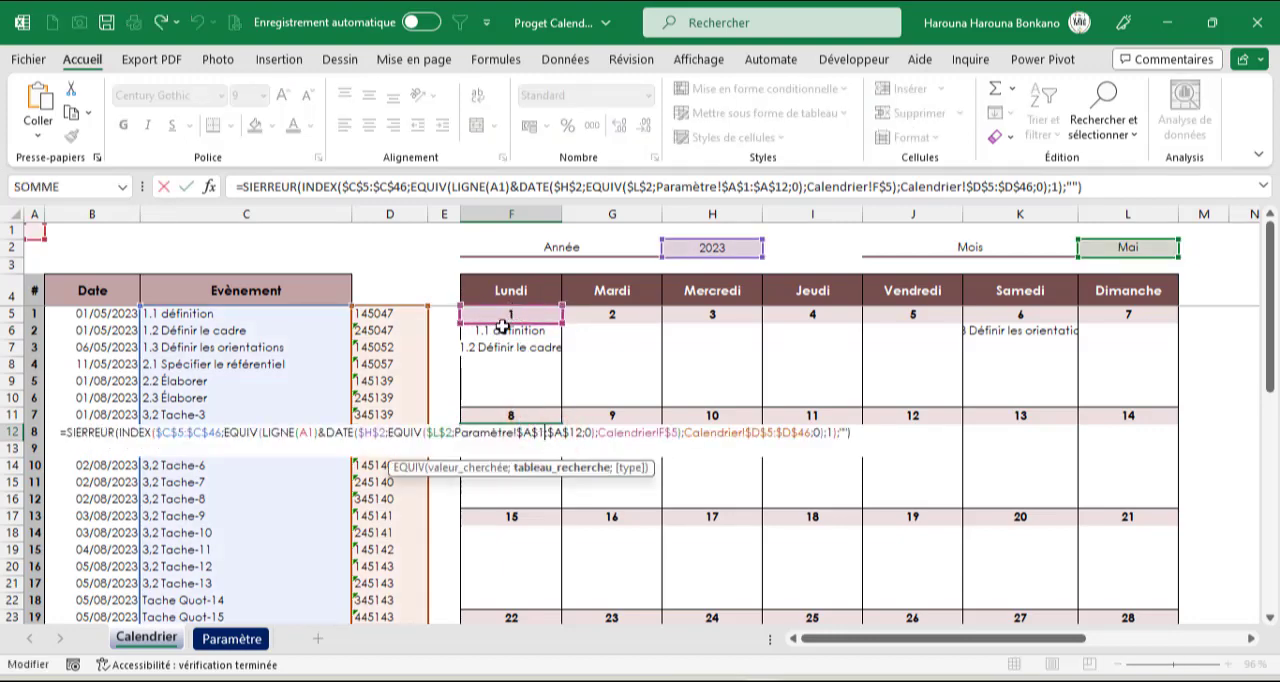
pyautogui.moveTo(519, 326); pyautogui.dragTo(519, 422)
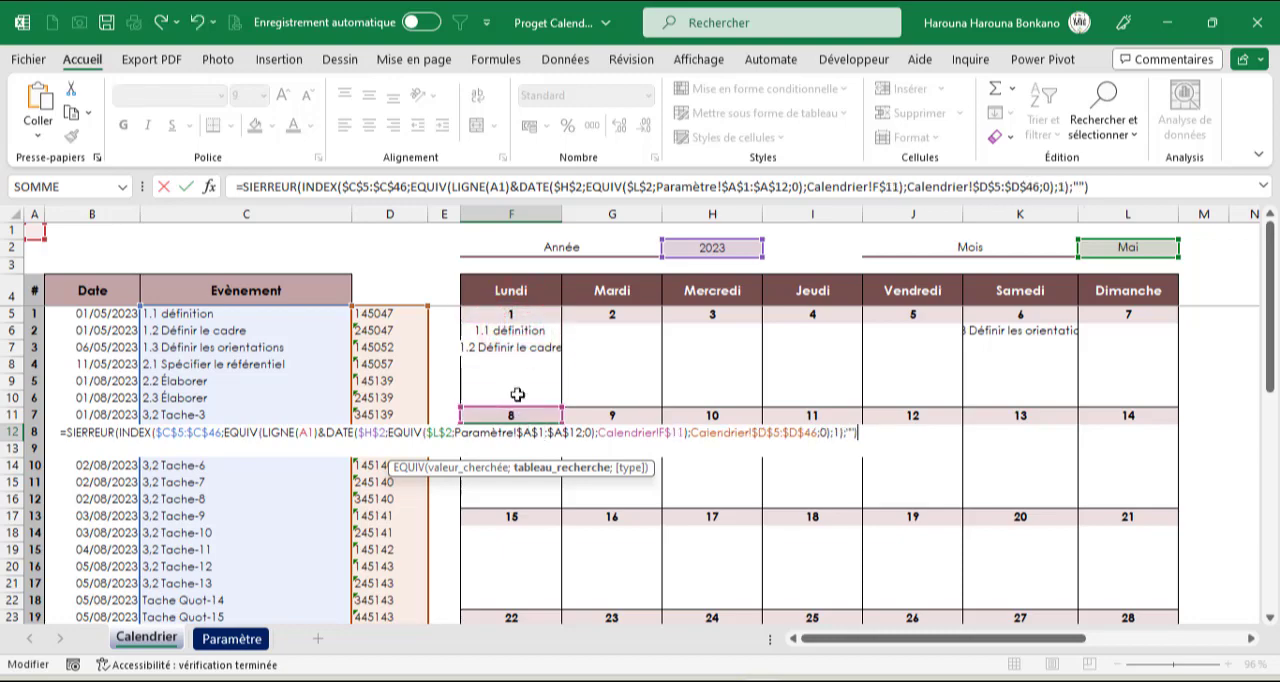
pyautogui.press('Return')
pyautogui.click(523, 434)
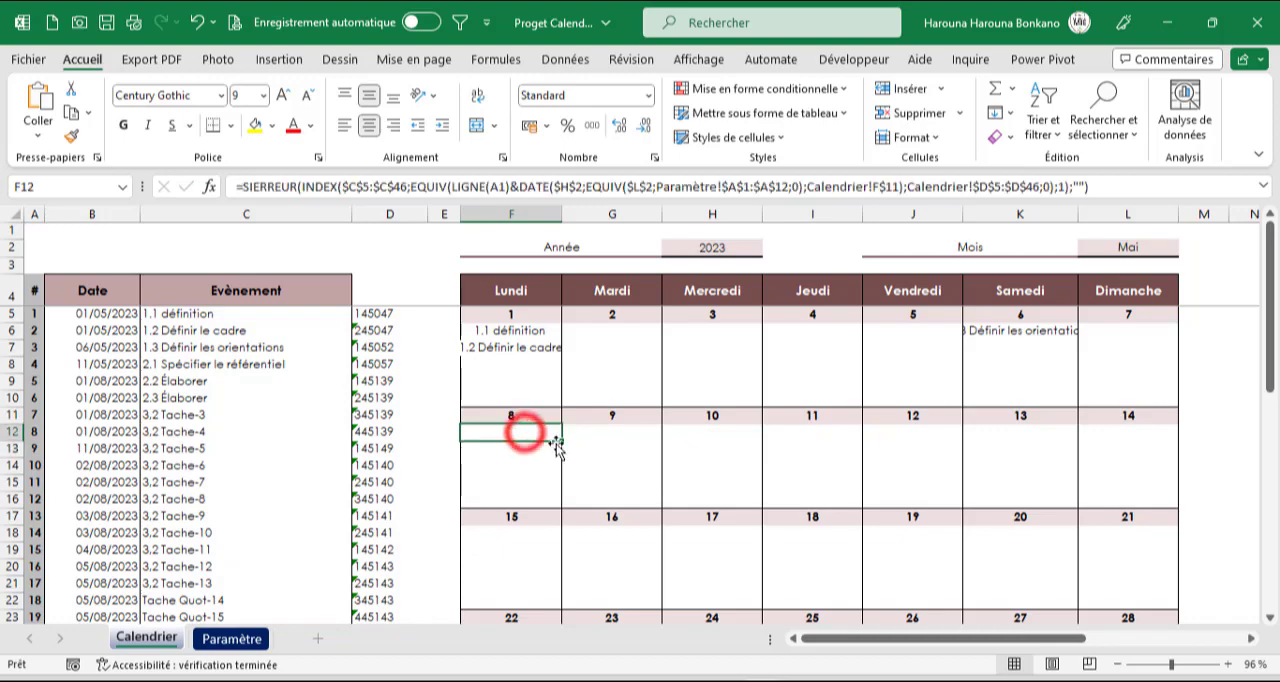
pyautogui.moveTo(561, 445); pyautogui.dragTo(1134, 506)
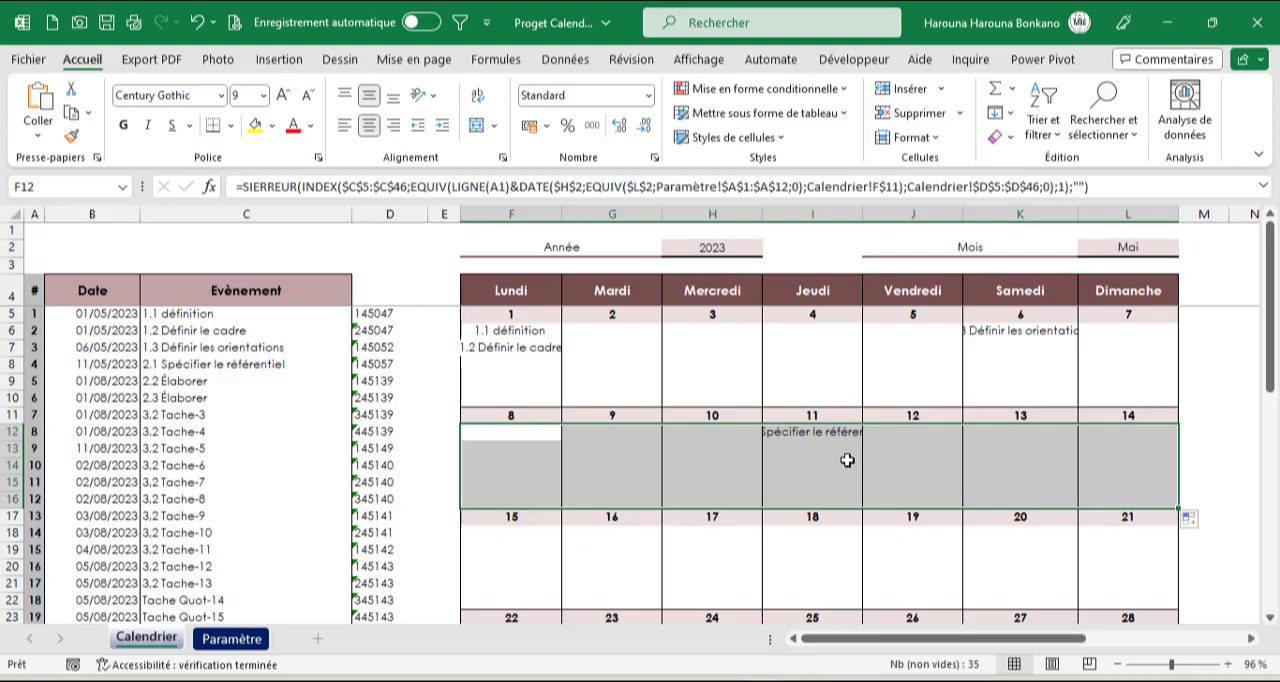
# Paste the formula into F18 with its day reference moved to F$17, and fill it through F18:L22
pyautogui.click(511, 531)
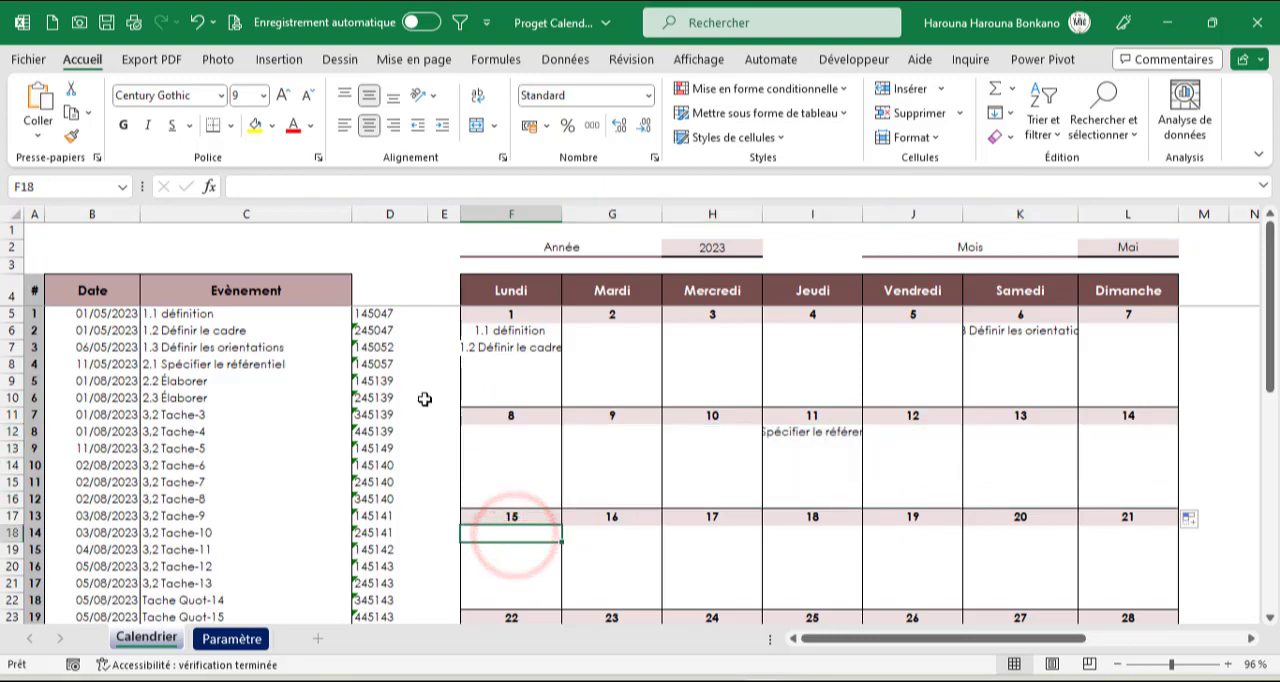
pyautogui.hotkey('ctrl', 'v')
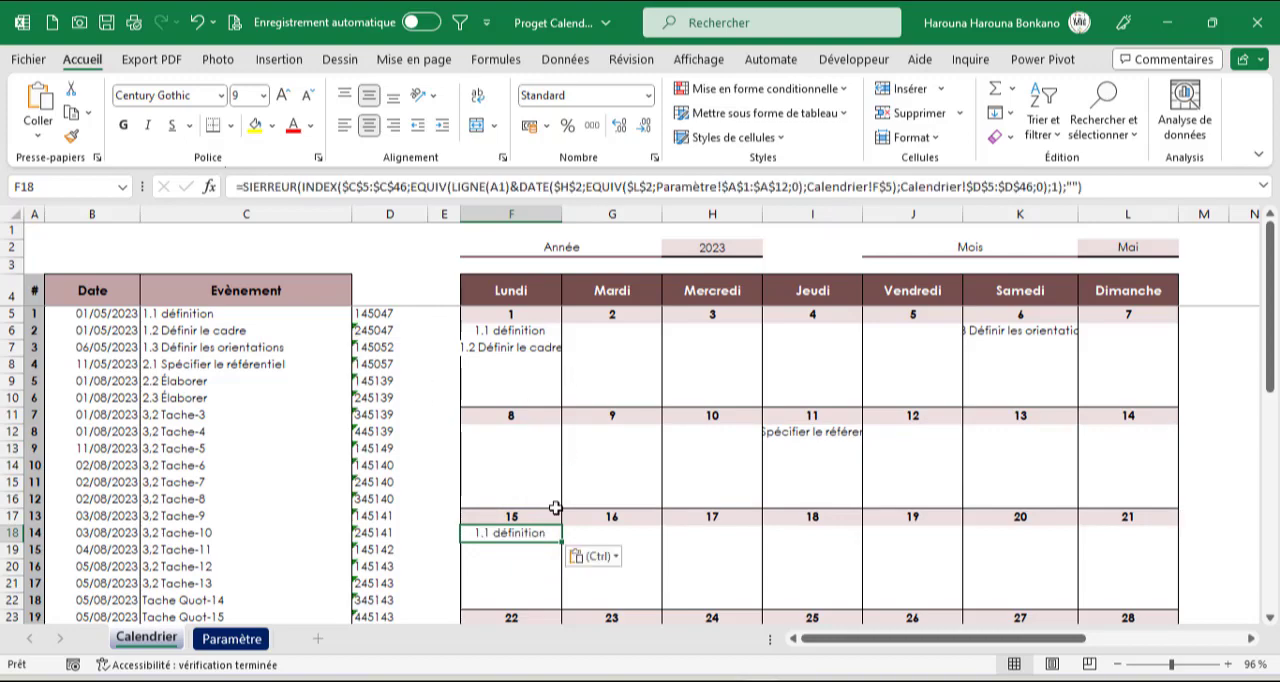
pyautogui.doubleClick(533, 532)
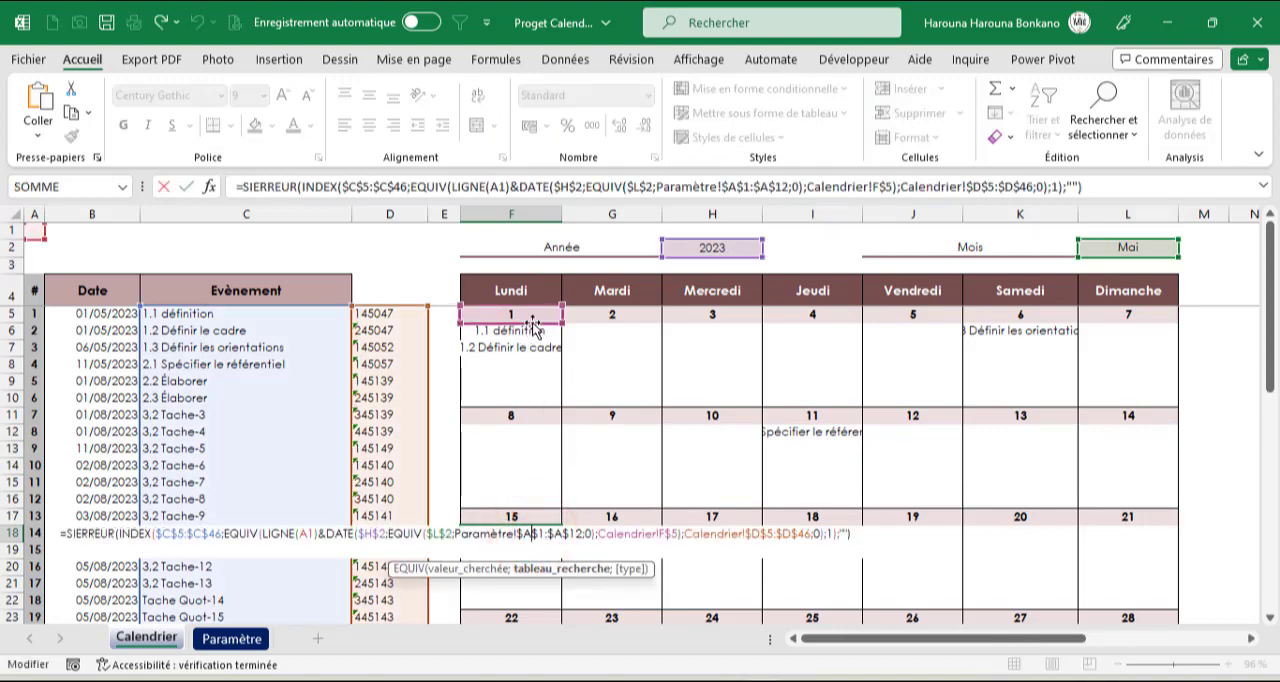
pyautogui.moveTo(533, 325); pyautogui.dragTo(535, 525)
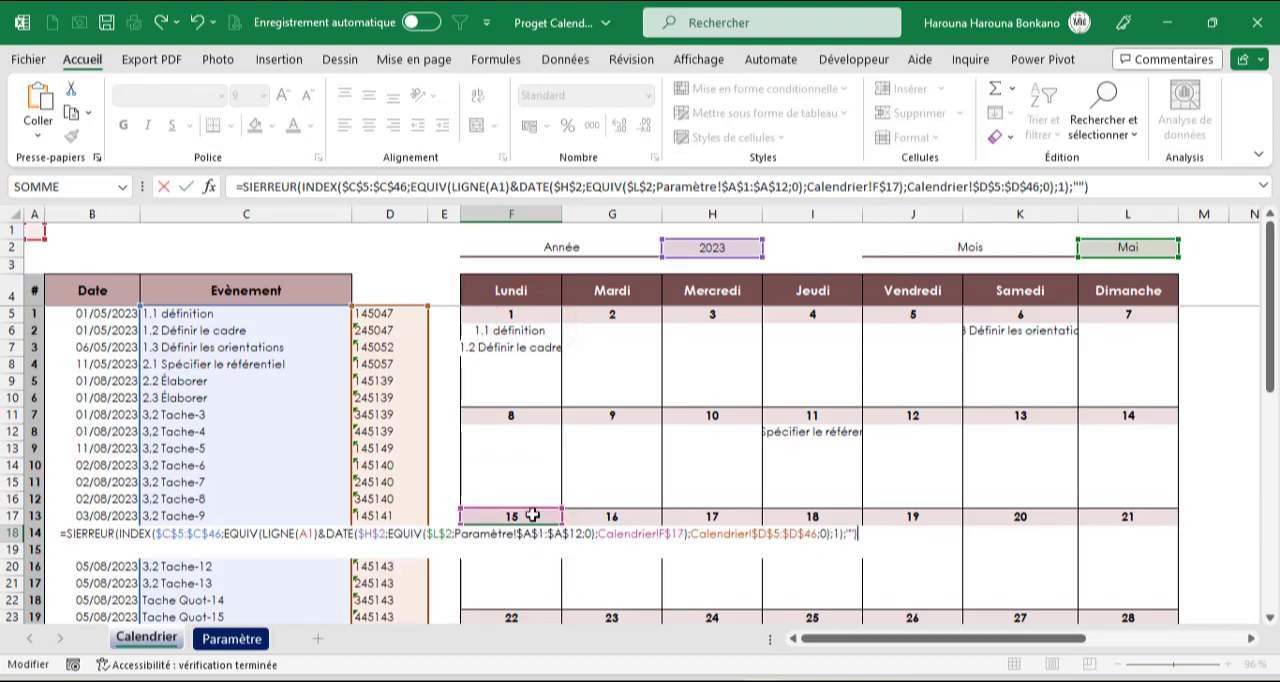
pyautogui.press('Return')
pyautogui.click(531, 535)
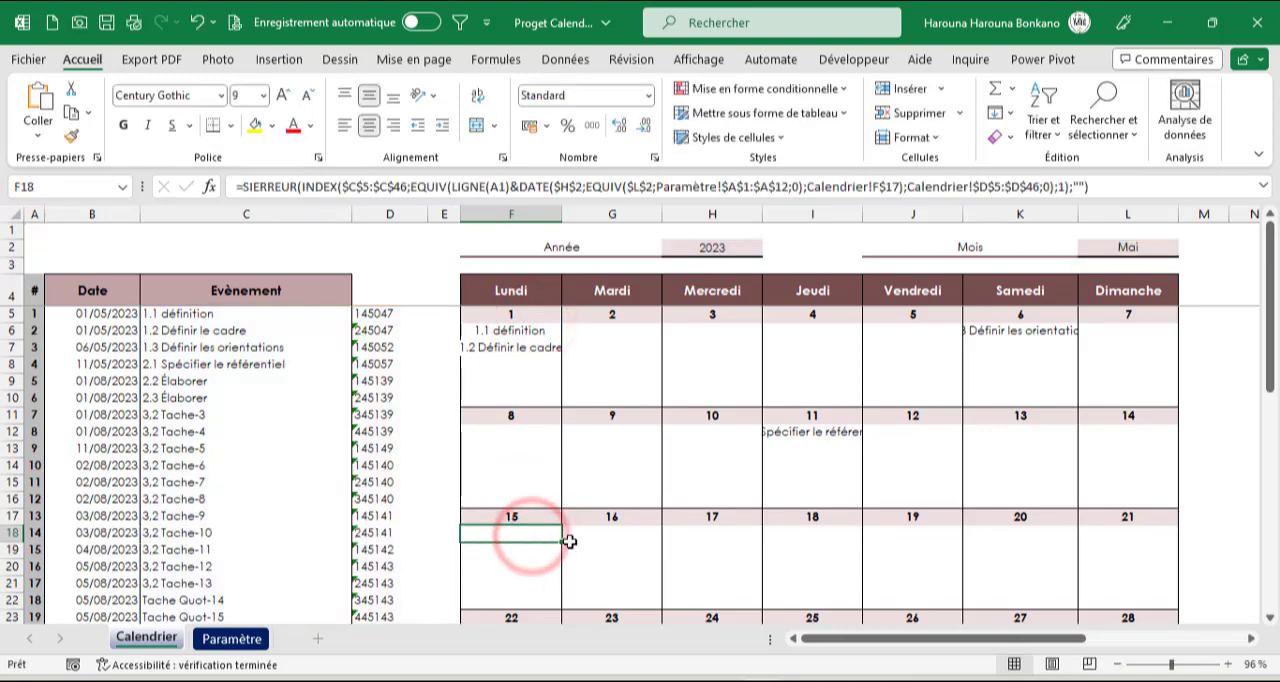
pyautogui.moveTo(563, 541); pyautogui.dragTo(1182, 596)
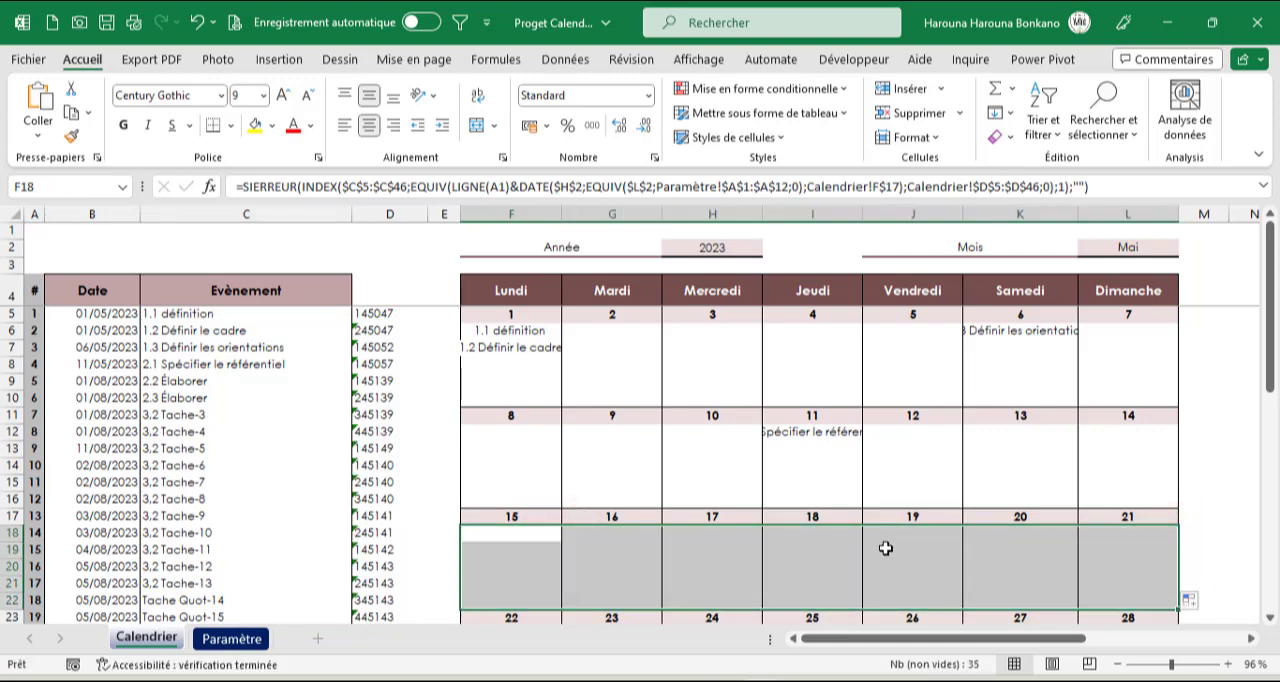
# Hide helper key column D
pyautogui.scroll(-1, 826, 548)
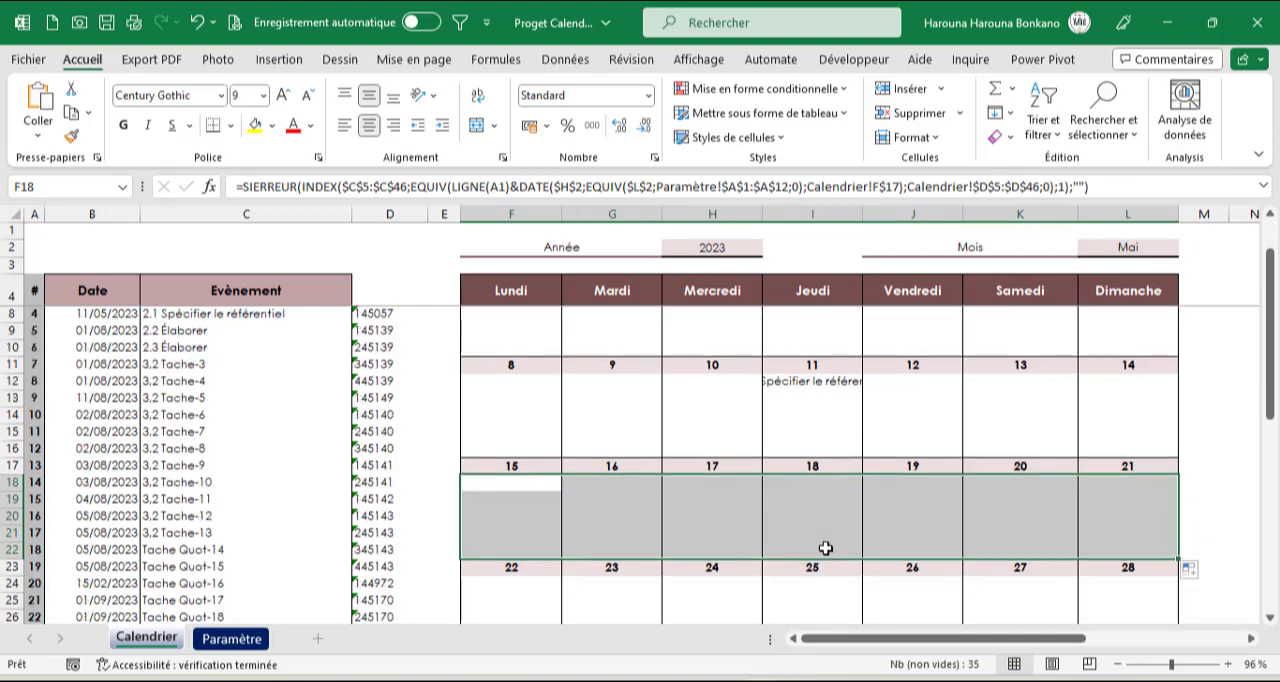
pyautogui.scroll(-1, 826, 548)
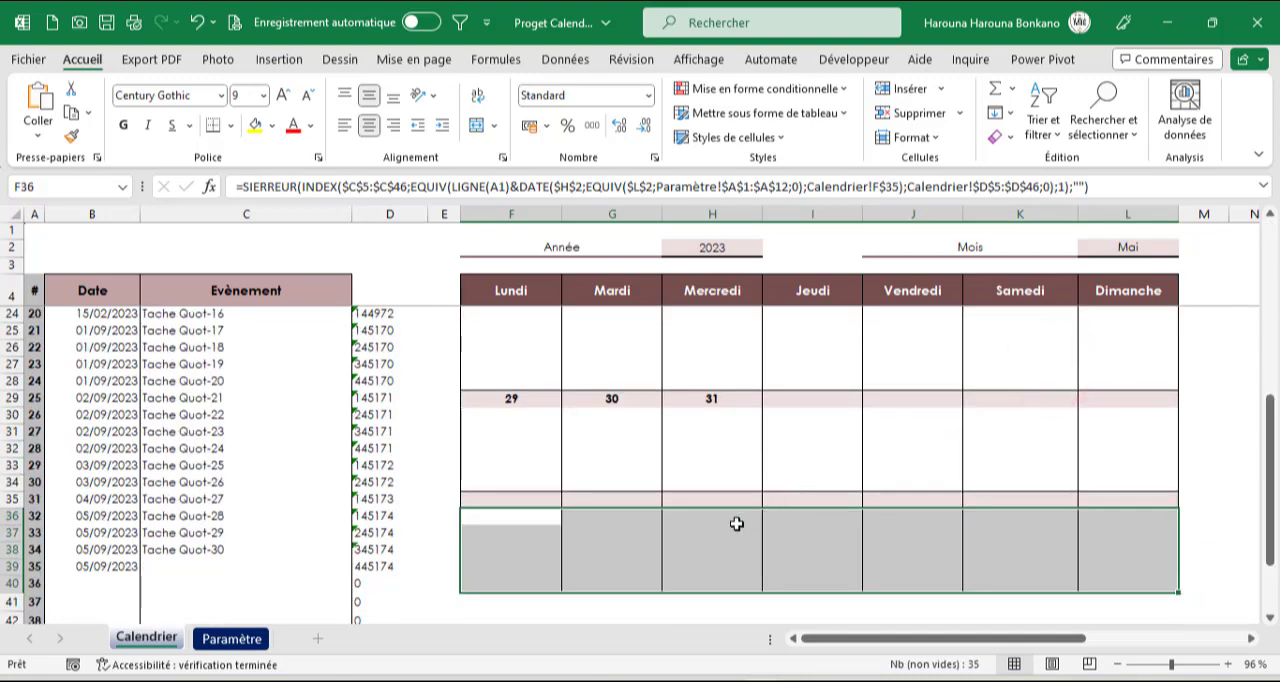
pyautogui.scroll(4, 734, 525)
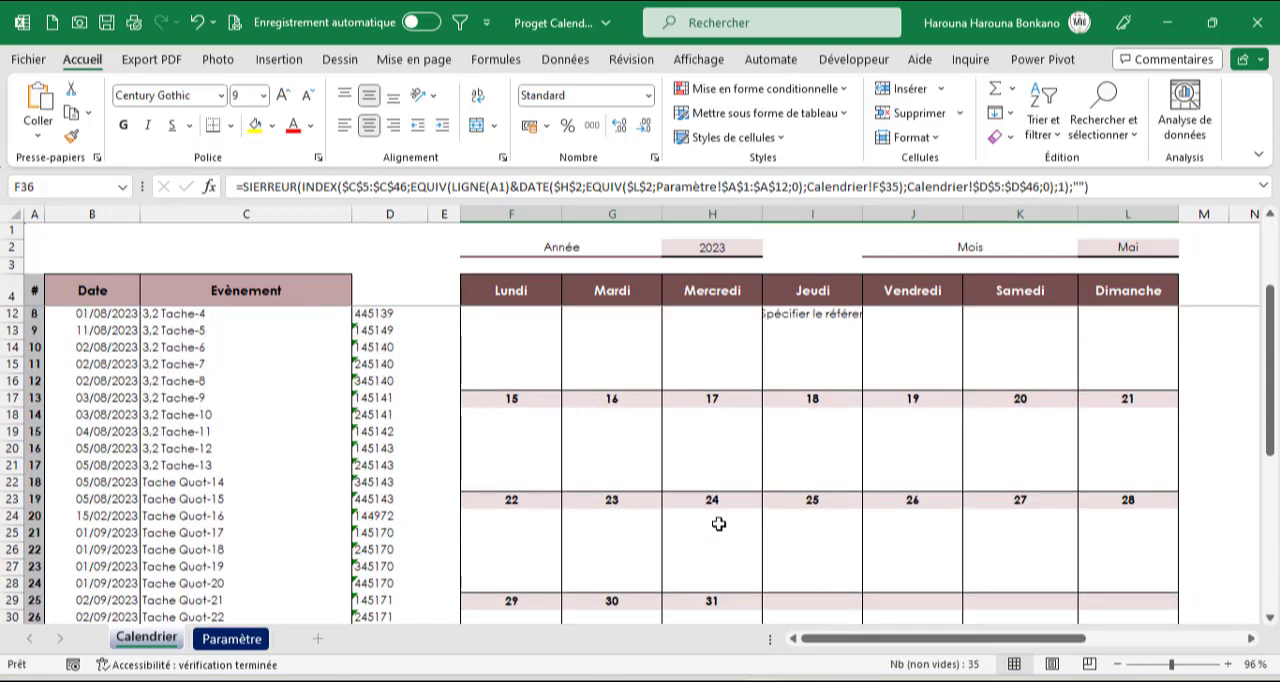
pyautogui.scroll(3, 715, 521)
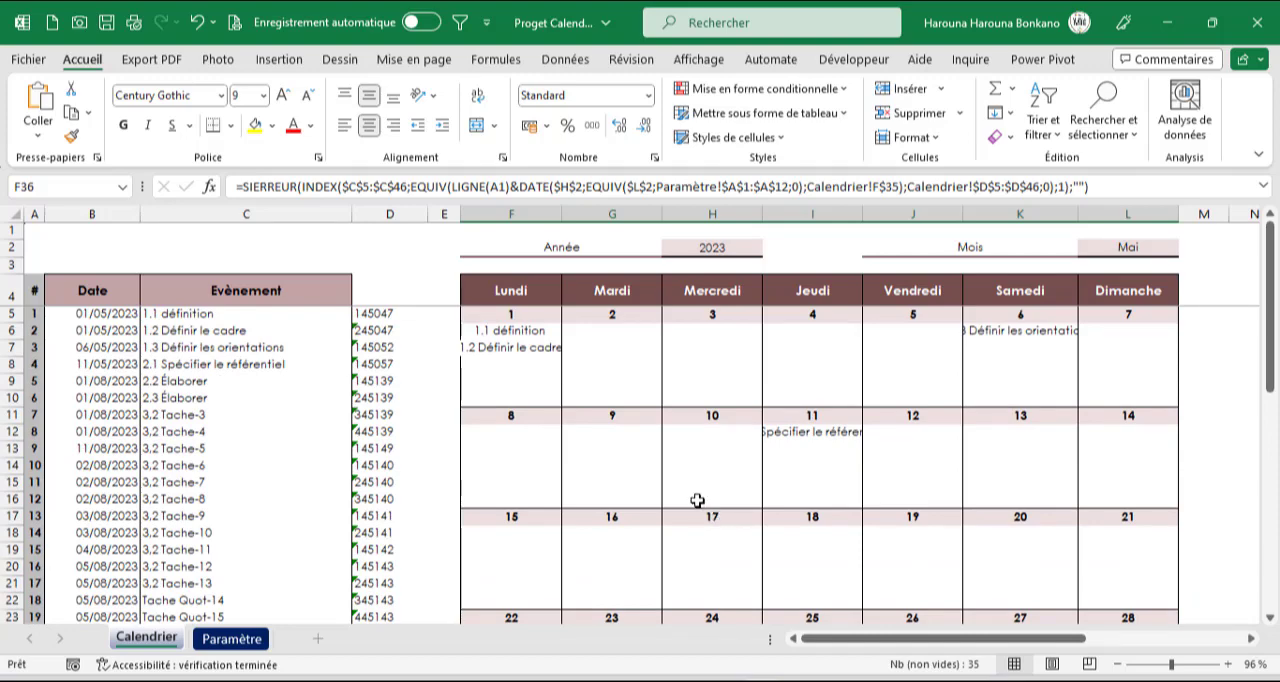
pyautogui.click(380, 218)
pyautogui.rightClick(368, 407)
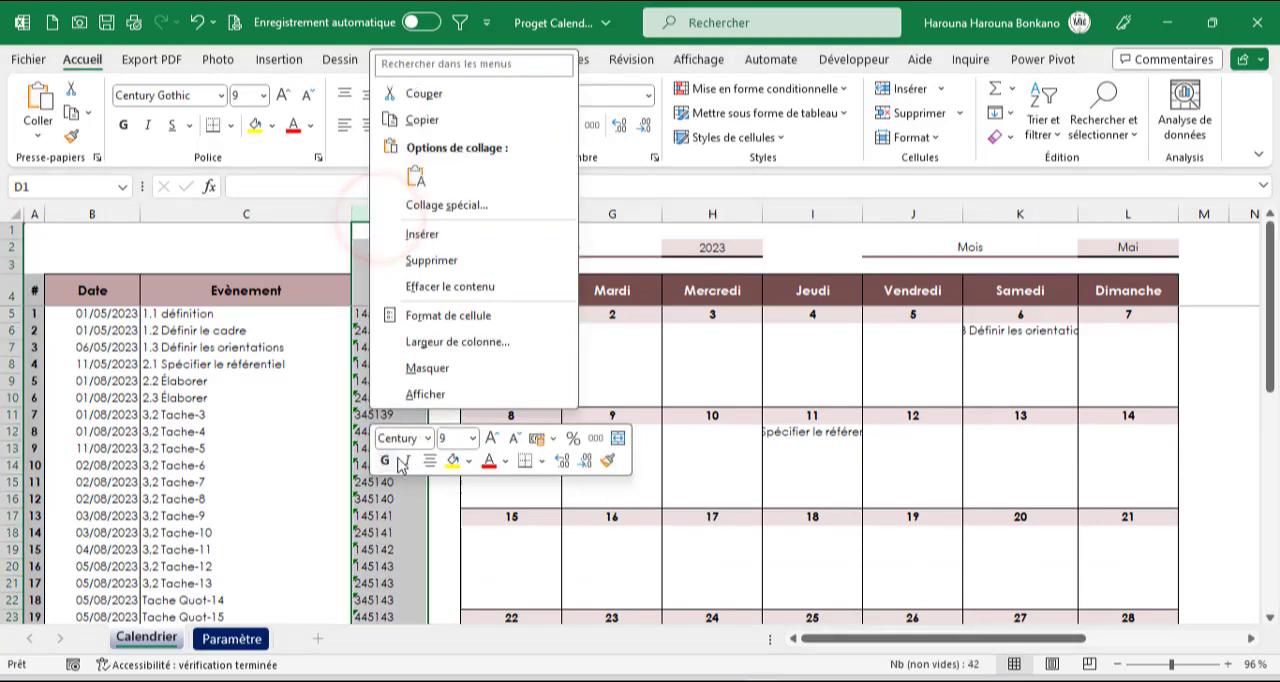
pyautogui.click(423, 368)
pyautogui.click(428, 381)
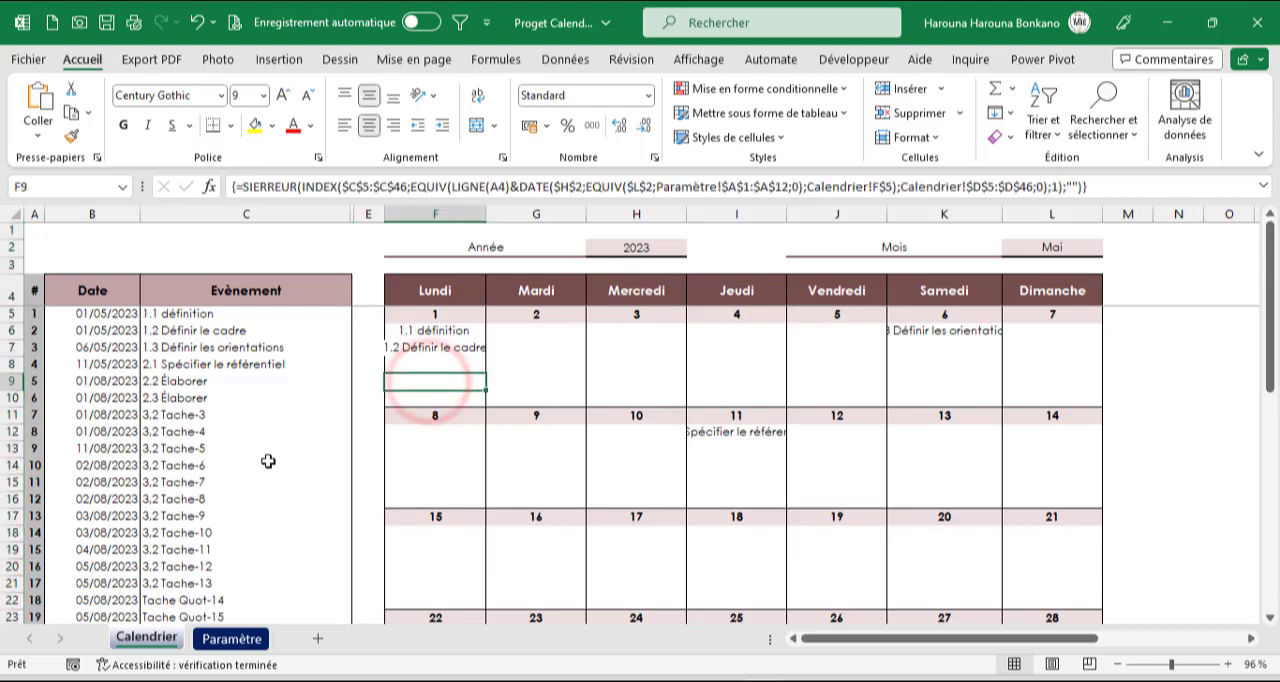
# Change the date of the event "1.3 Définir les orientations" in B7 to 03/05/2023
pyautogui.click(90, 347)
pyautogui.doubleClick(88, 349)
pyautogui.press('BackSpace')
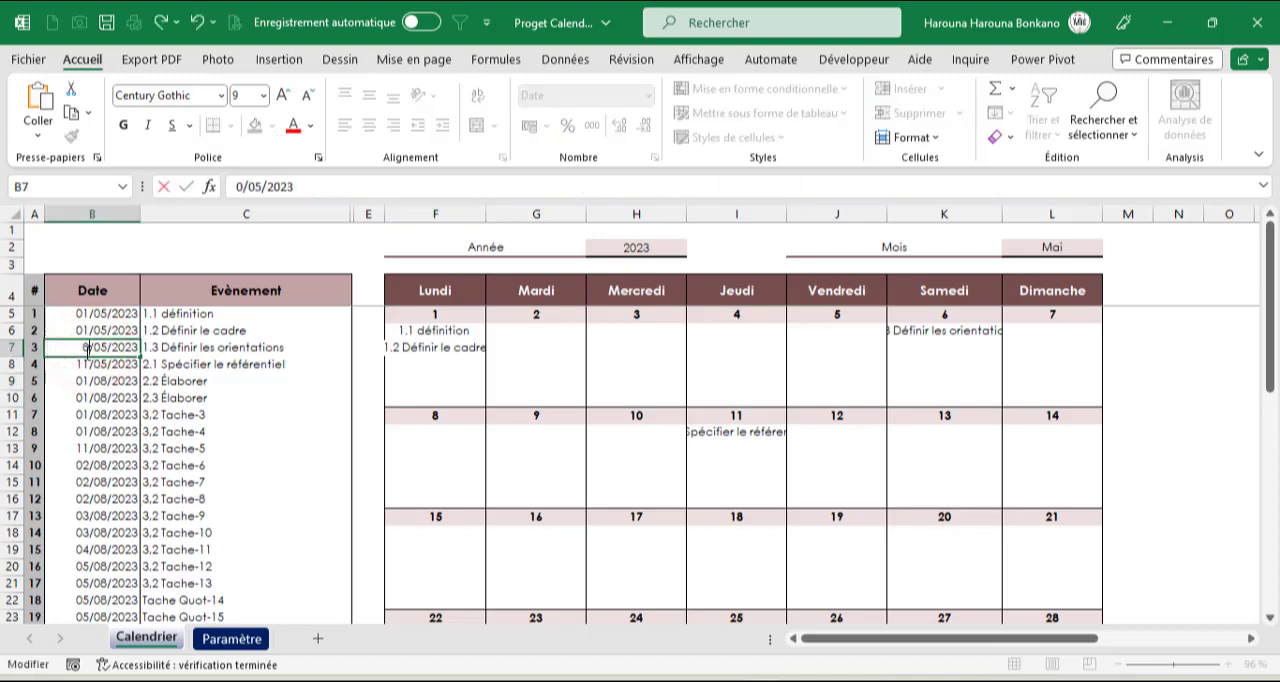
pyautogui.write('3')
pyautogui.press('Return')
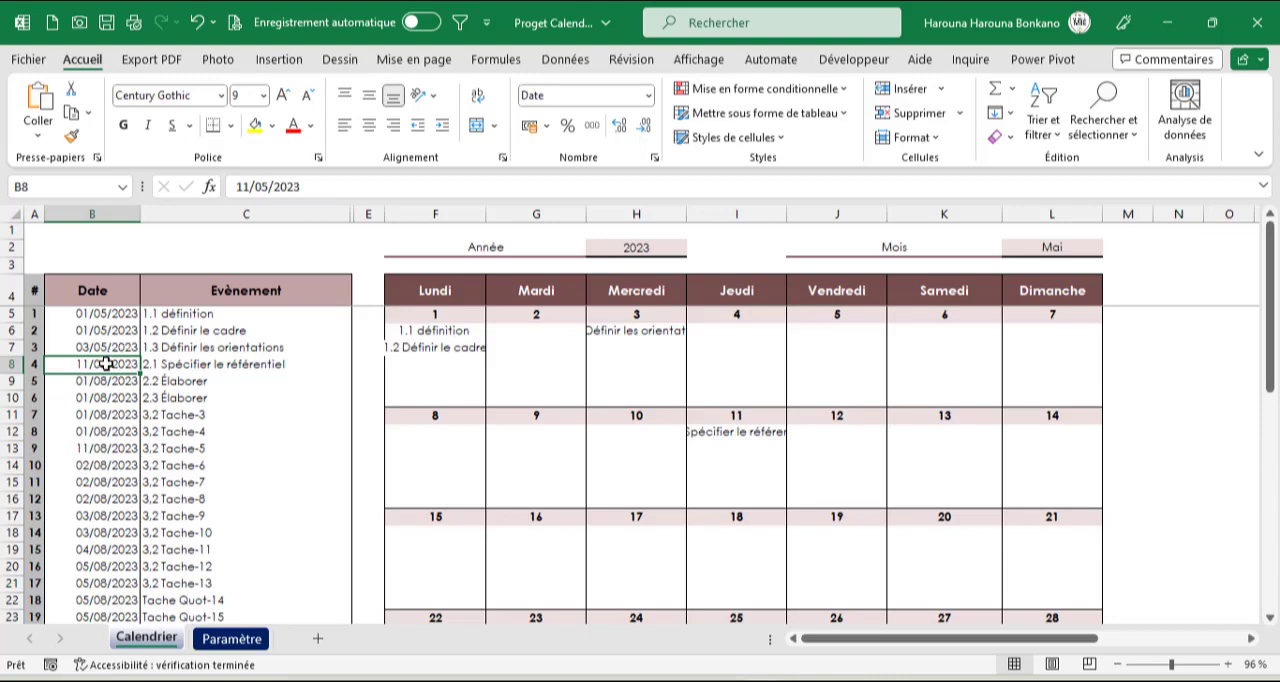
# Set the dates in B8 and B9 to 03/05/2023 for the events "2.1 Spécifier le référentiel" and "2.2 Élaborer"
pyautogui.write('03/05')
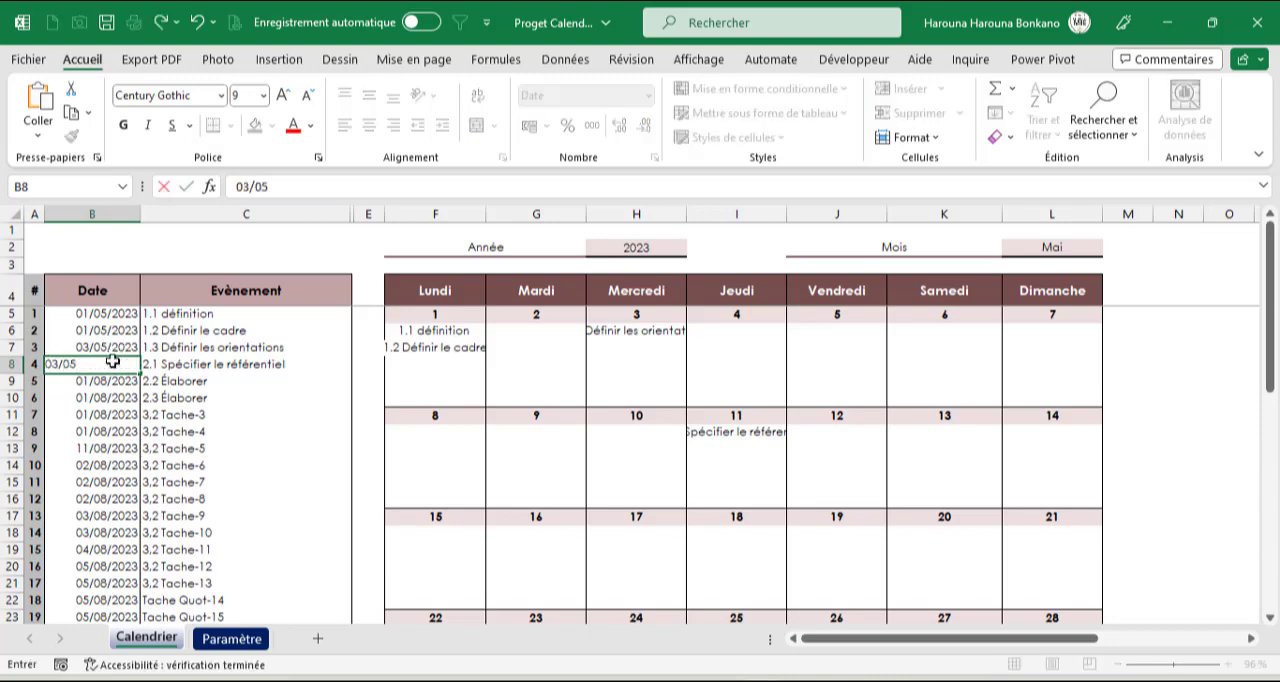
pyautogui.write('/2023')
pyautogui.press('Return')
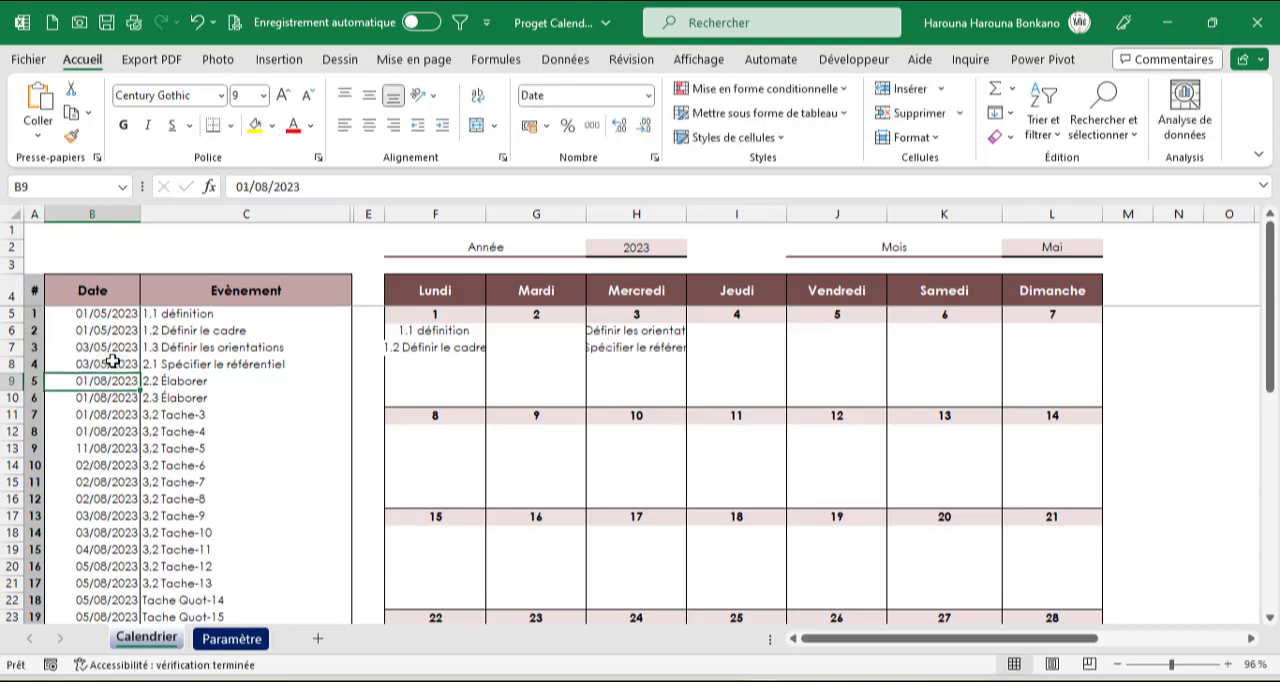
pyautogui.write('03/05/')
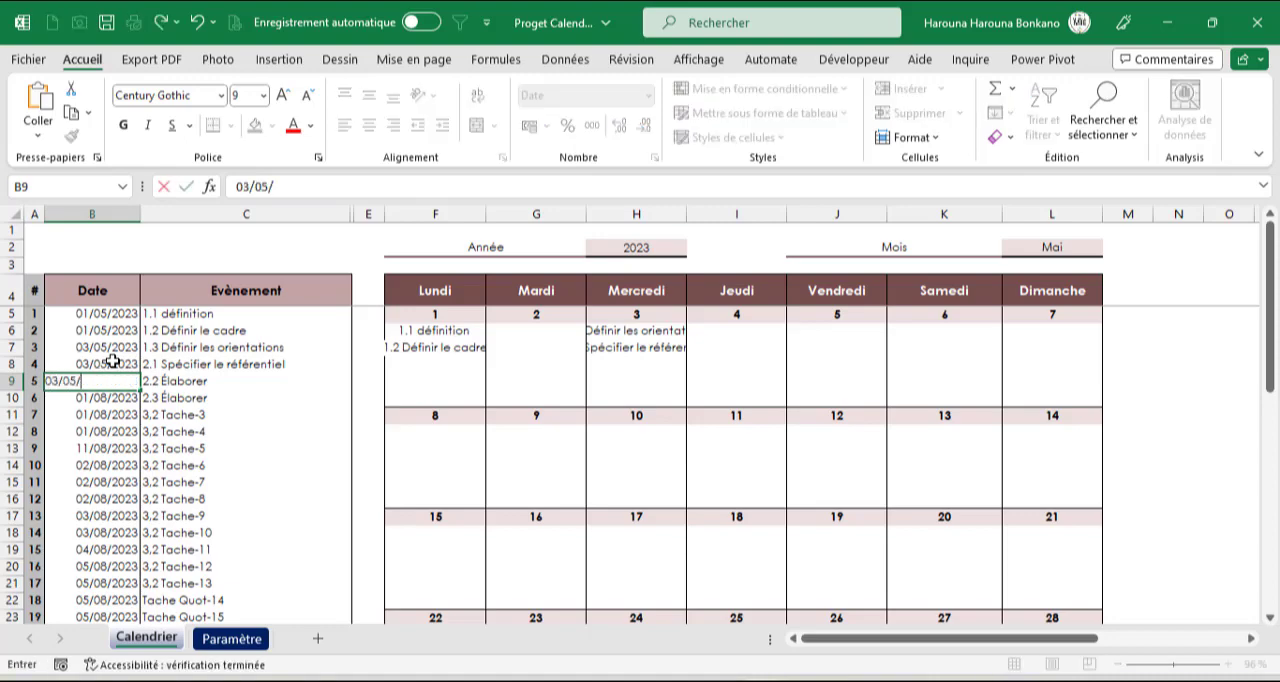
pyautogui.write('2023')
pyautogui.press('Return')
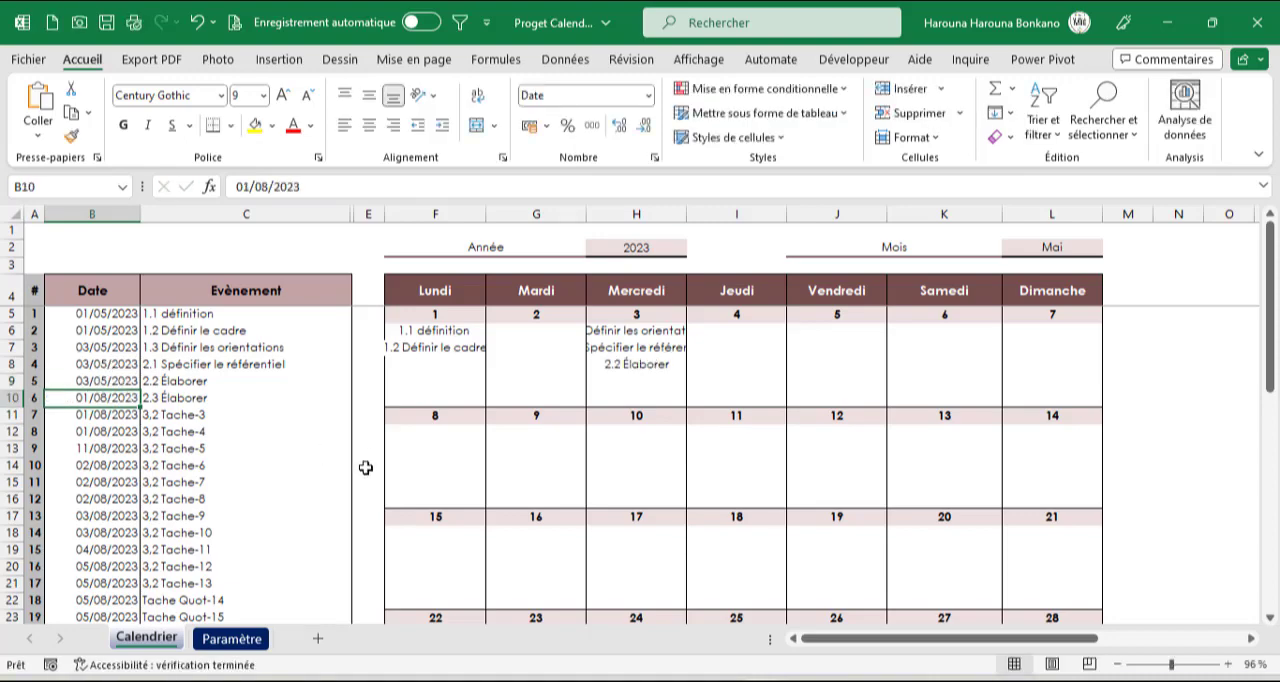
# Switch the calendar month in L2 to Août to check the events dated in August 2023
pyautogui.hotkey('ctrl', 'shift', 'Down')
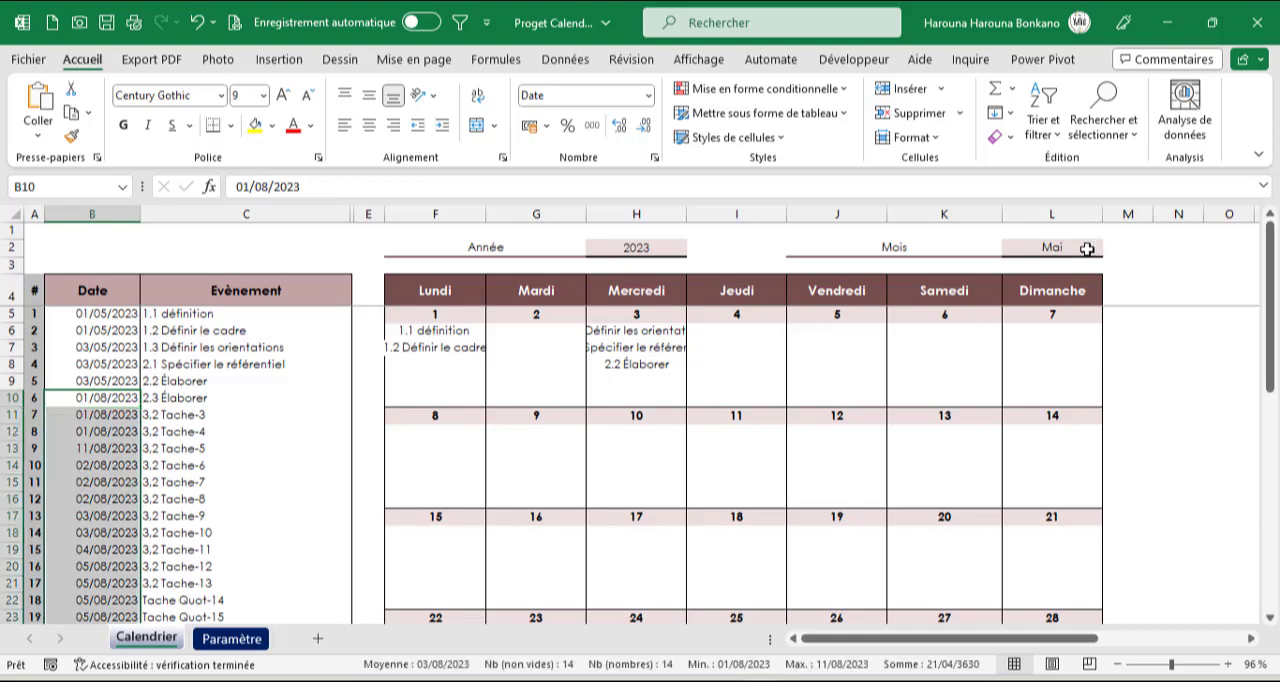
pyautogui.click(1080, 248)
pyautogui.click(1110, 257)
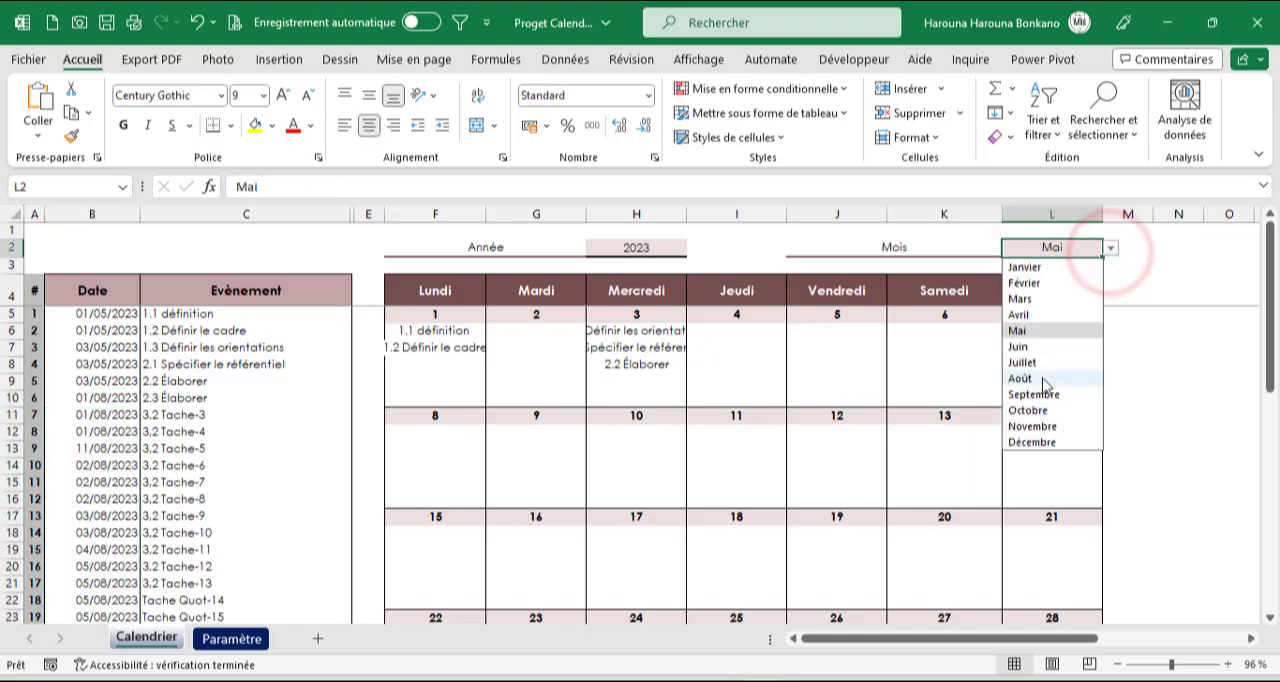
pyautogui.click(1045, 370)
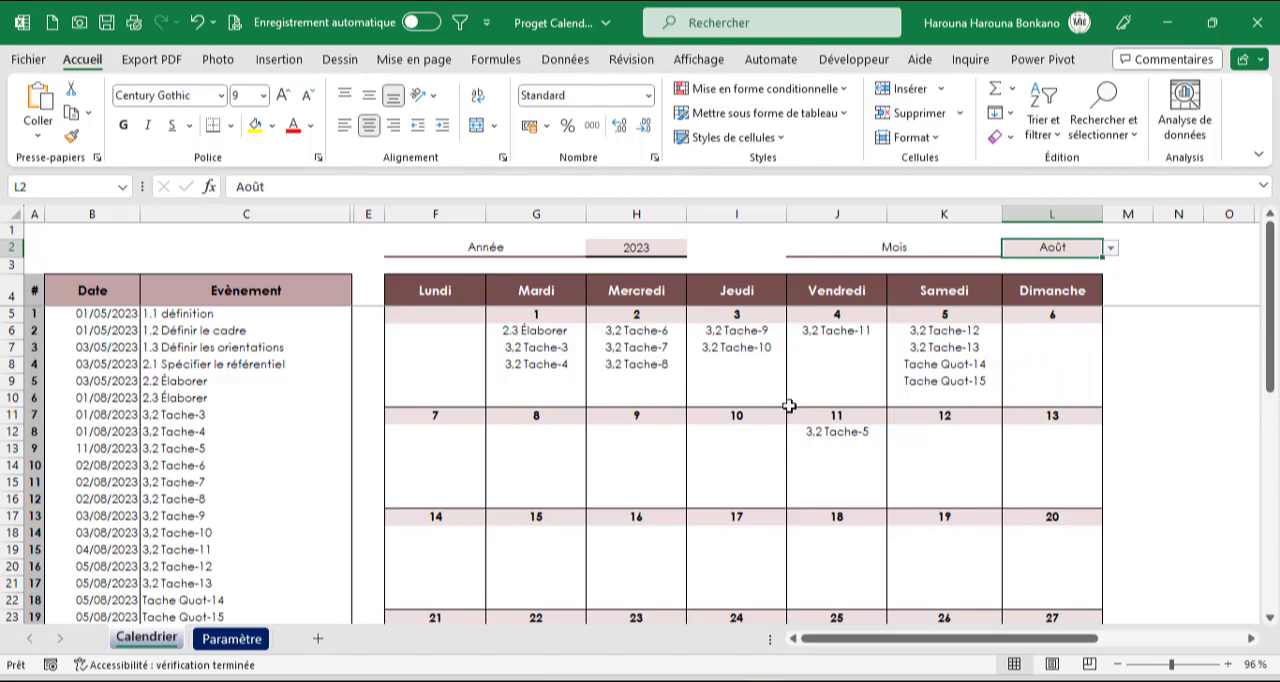
# Set the date in B39 to 15/05/2022 and enter the event "Tache Sup" beside it in C39
pyautogui.scroll(-10, 288, 385)
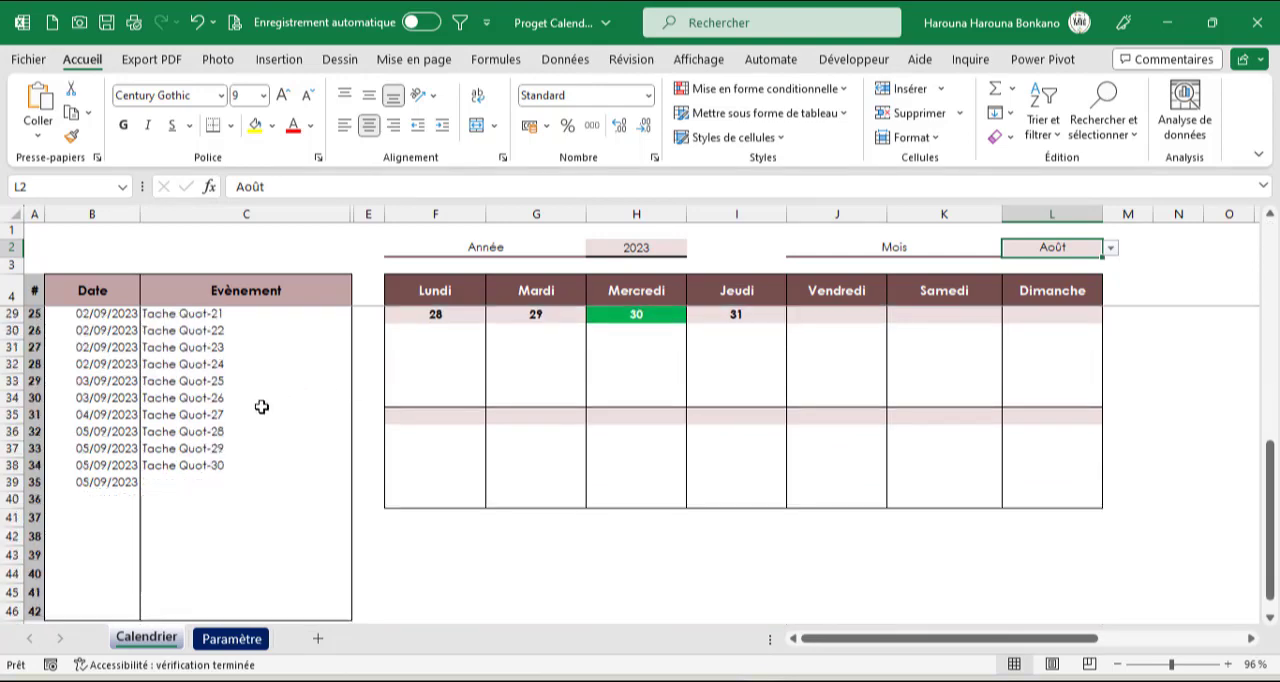
pyautogui.click(122, 386)
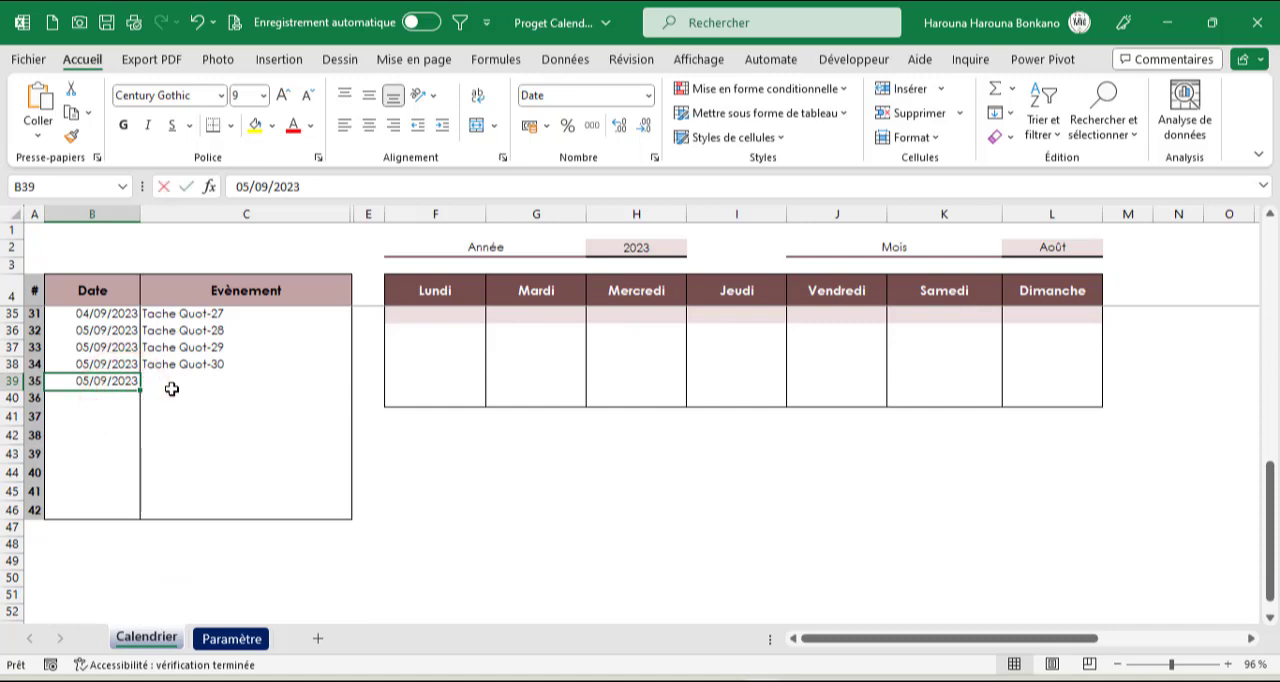
pyautogui.write('15/05/')
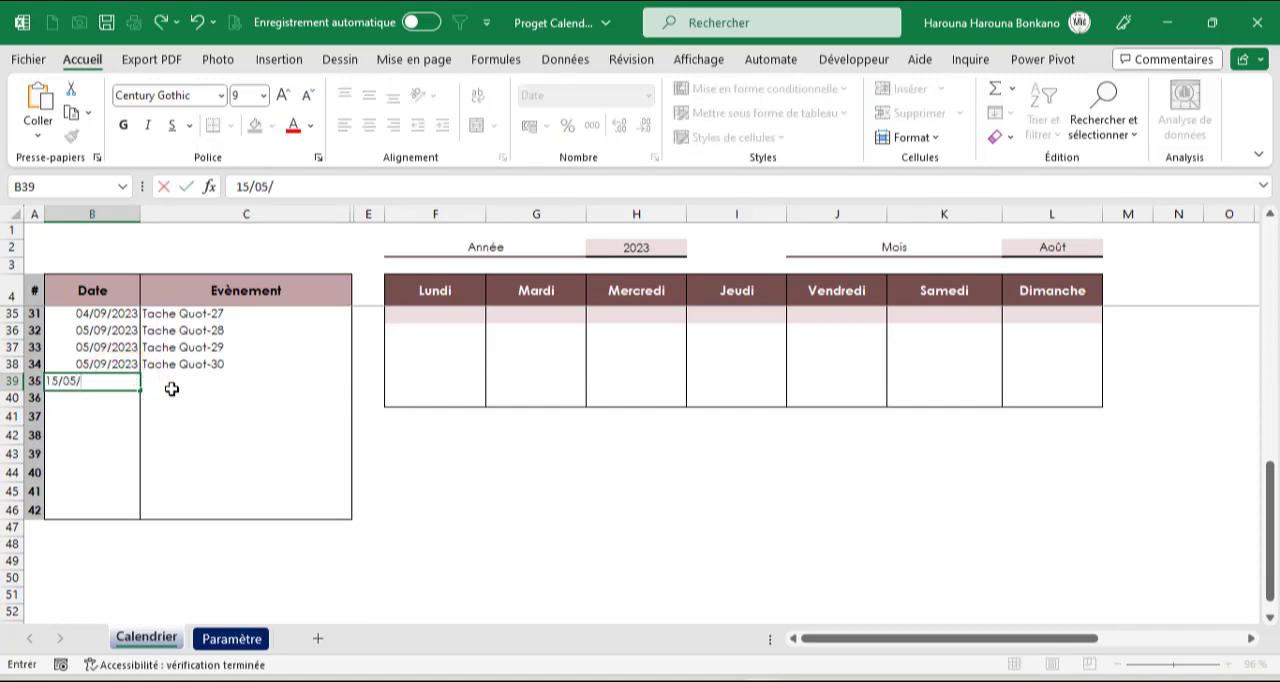
pyautogui.write('202')
pyautogui.click(172, 389)
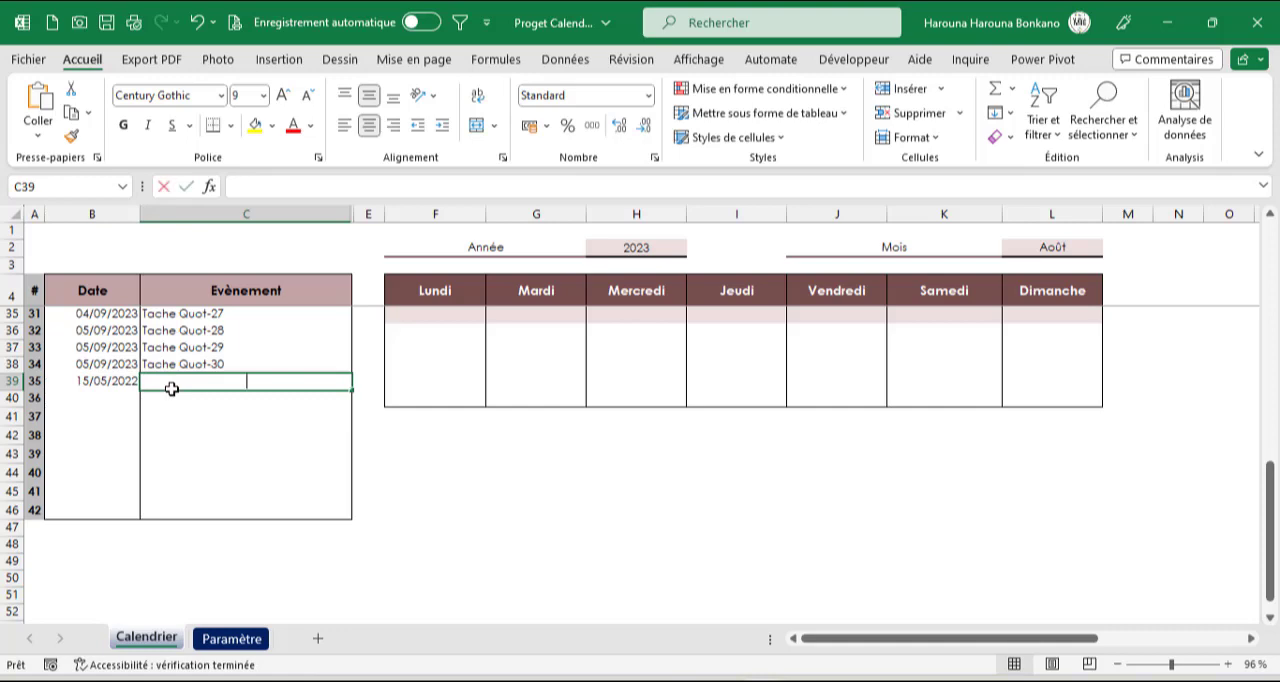
pyautogui.write('Tache Sp')
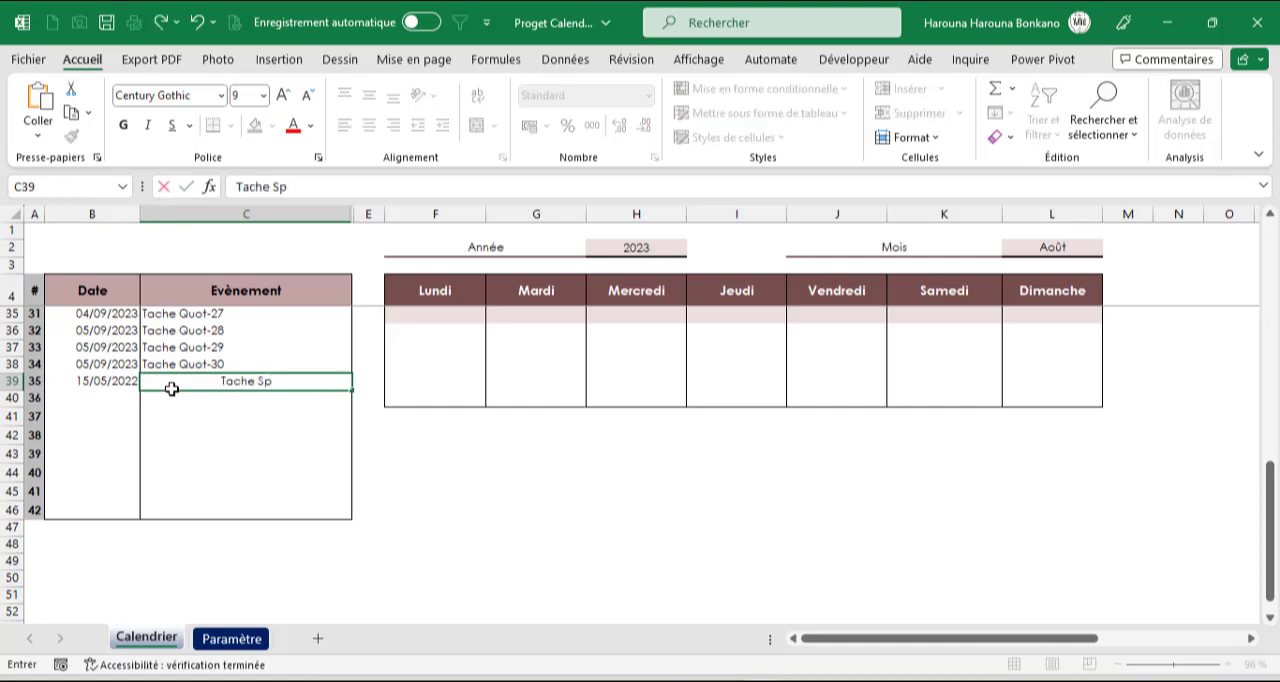
pyautogui.press('BackSpace')
pyautogui.write('up')
pyautogui.press('Return')
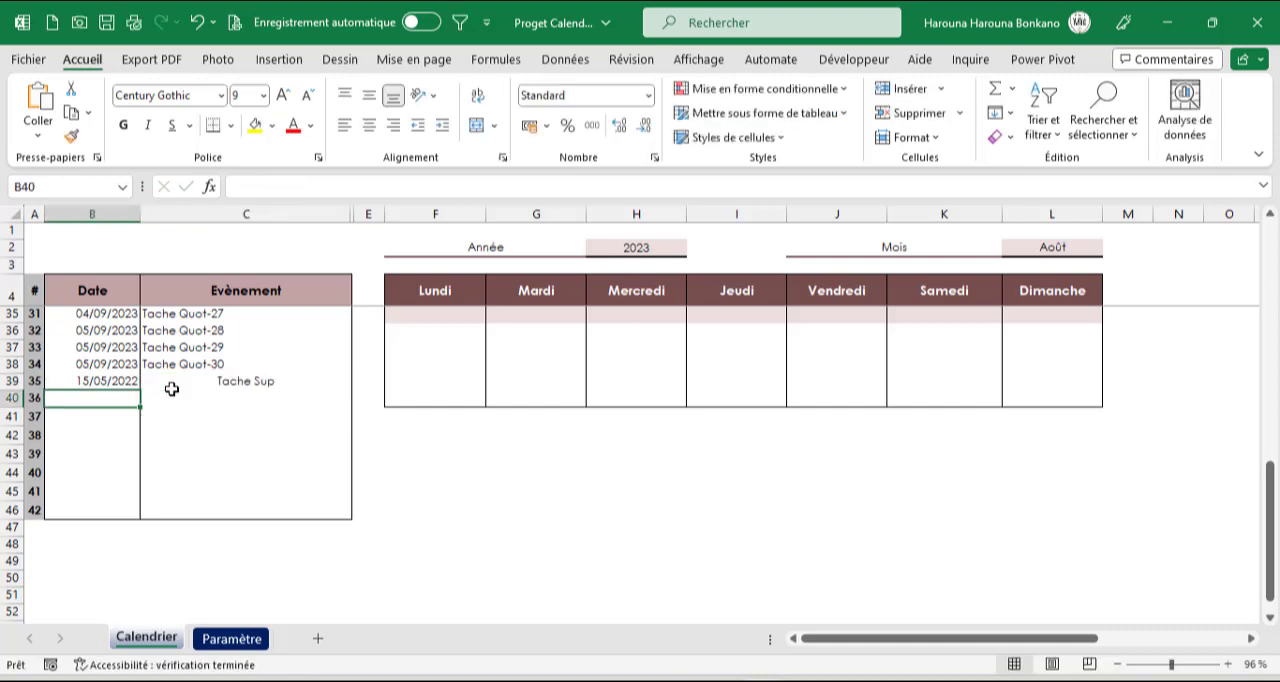
# Copy the cell formatting of the event "Tache Quot-29" in C37 onto "Tache Sup" in C39
pyautogui.click(198, 348)
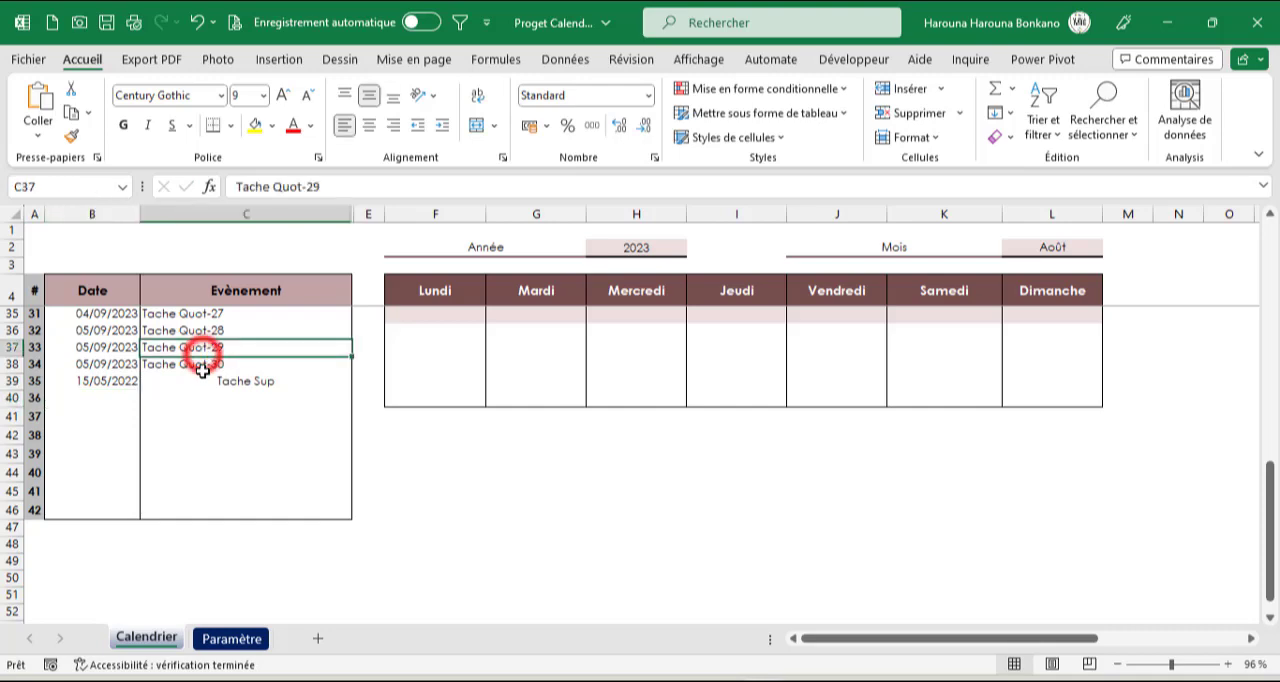
pyautogui.click(71, 135)
pyautogui.click(189, 385)
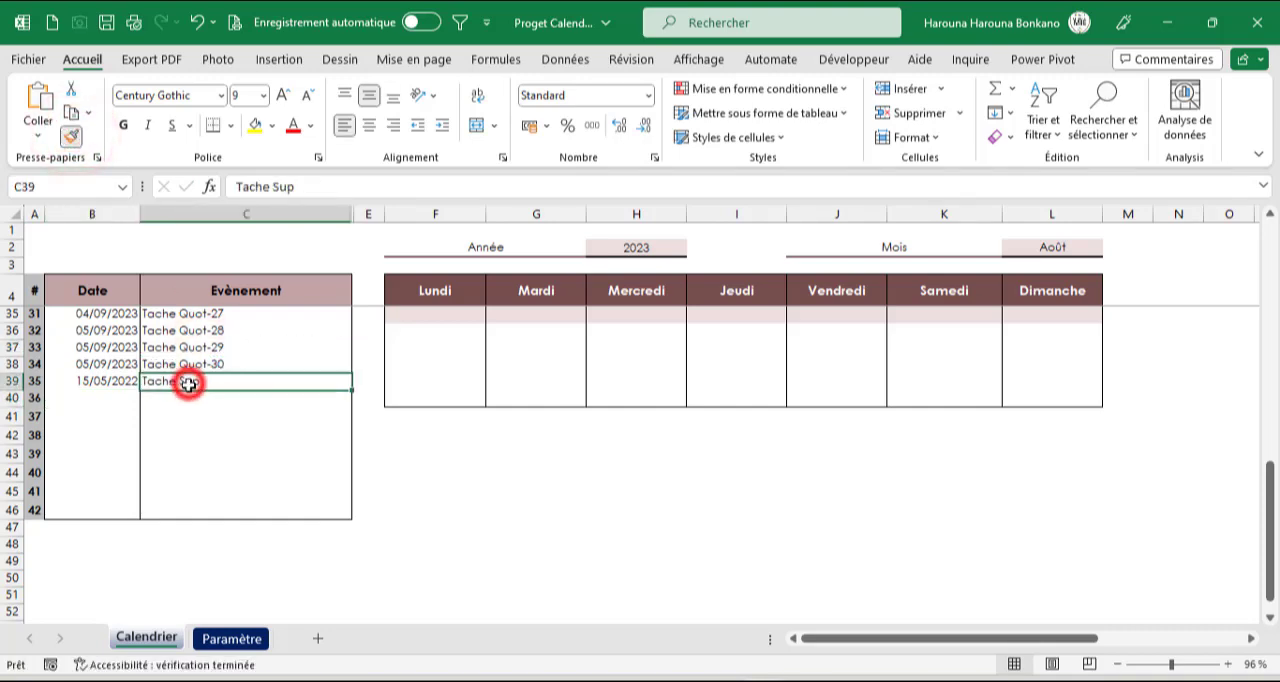
pyautogui.click(200, 398)
# Set the calendar year in H2 to 2022
pyautogui.scroll(10, 330, 405)
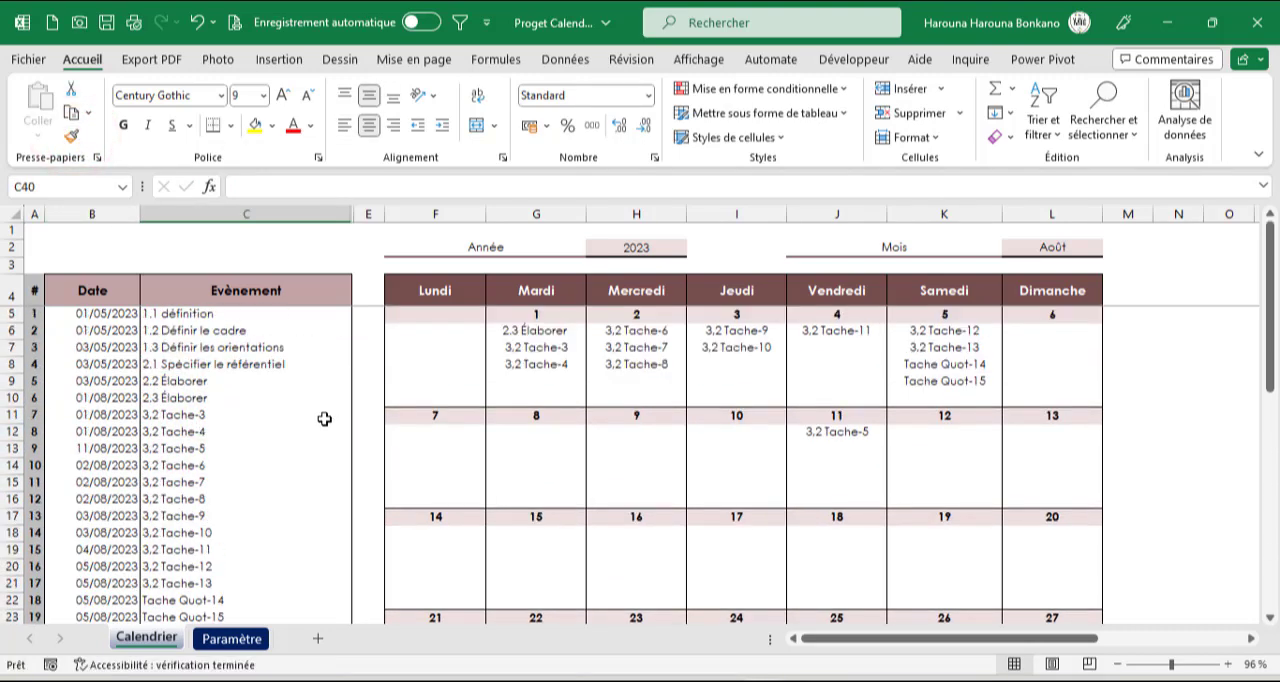
pyautogui.click(631, 248)
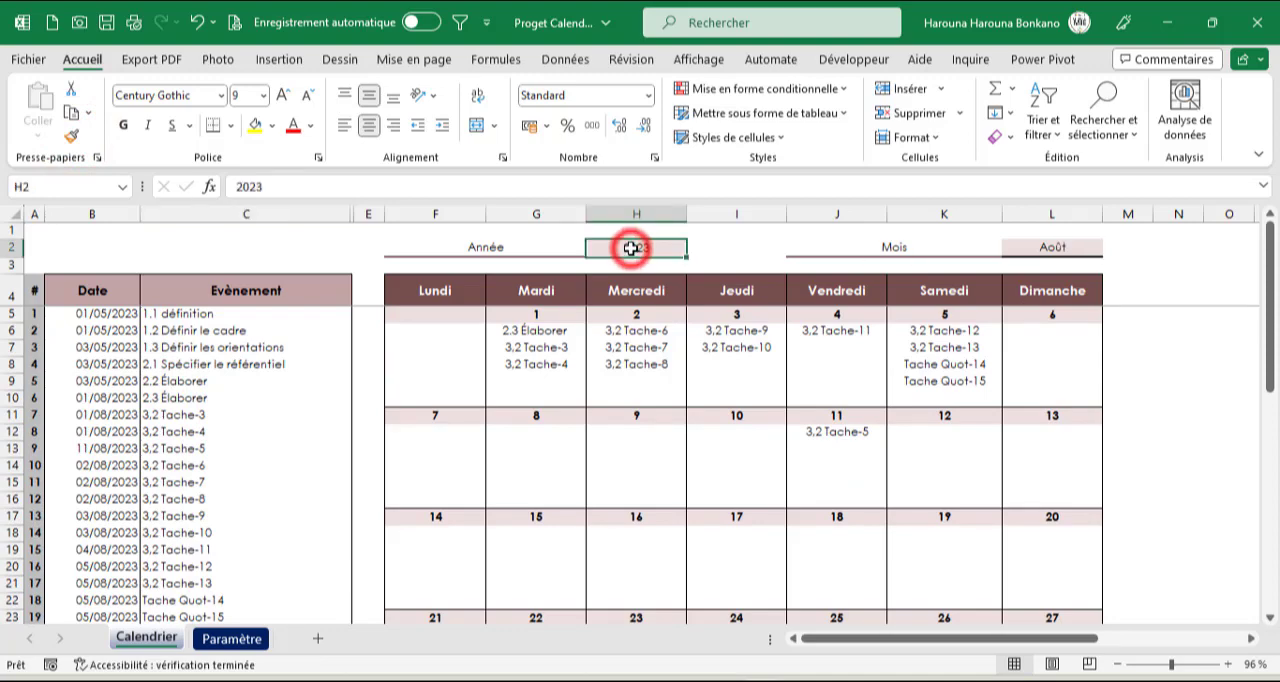
pyautogui.write('2022')
pyautogui.press('Return')
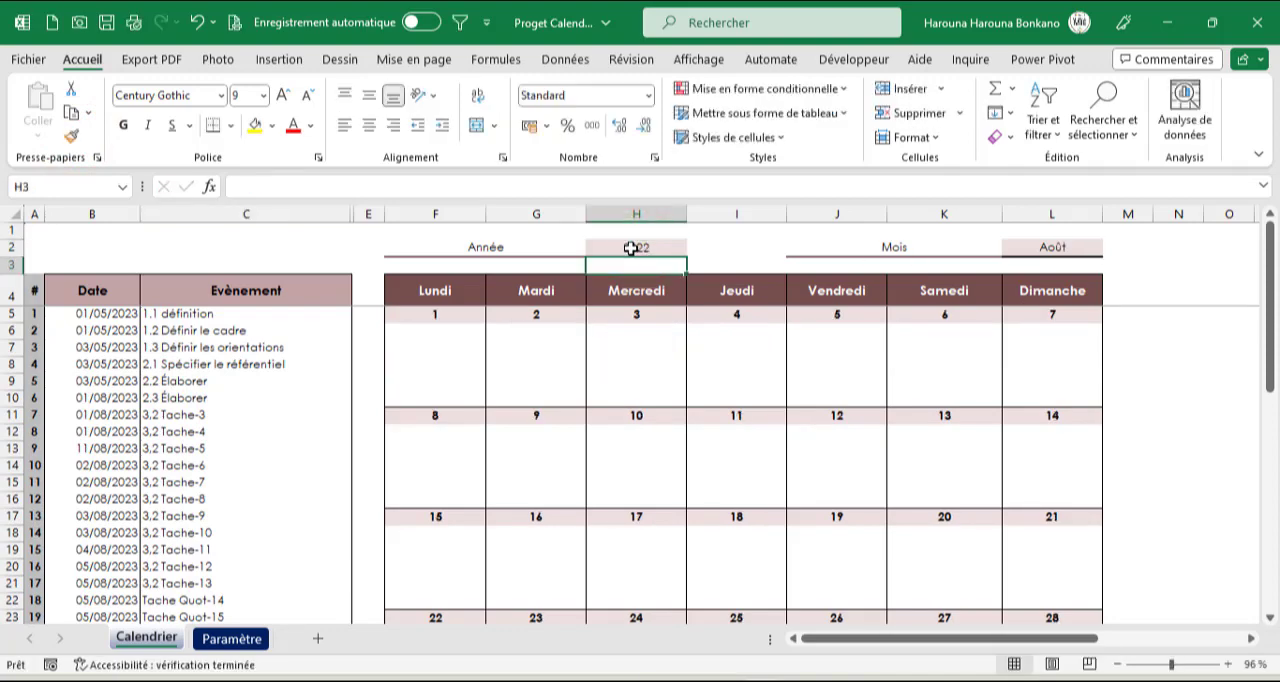
# Look over the August 2022 calendar and switch the month in L2 to Mai
pyautogui.click(1024, 246)
pyautogui.scroll(-8, 786, 434)
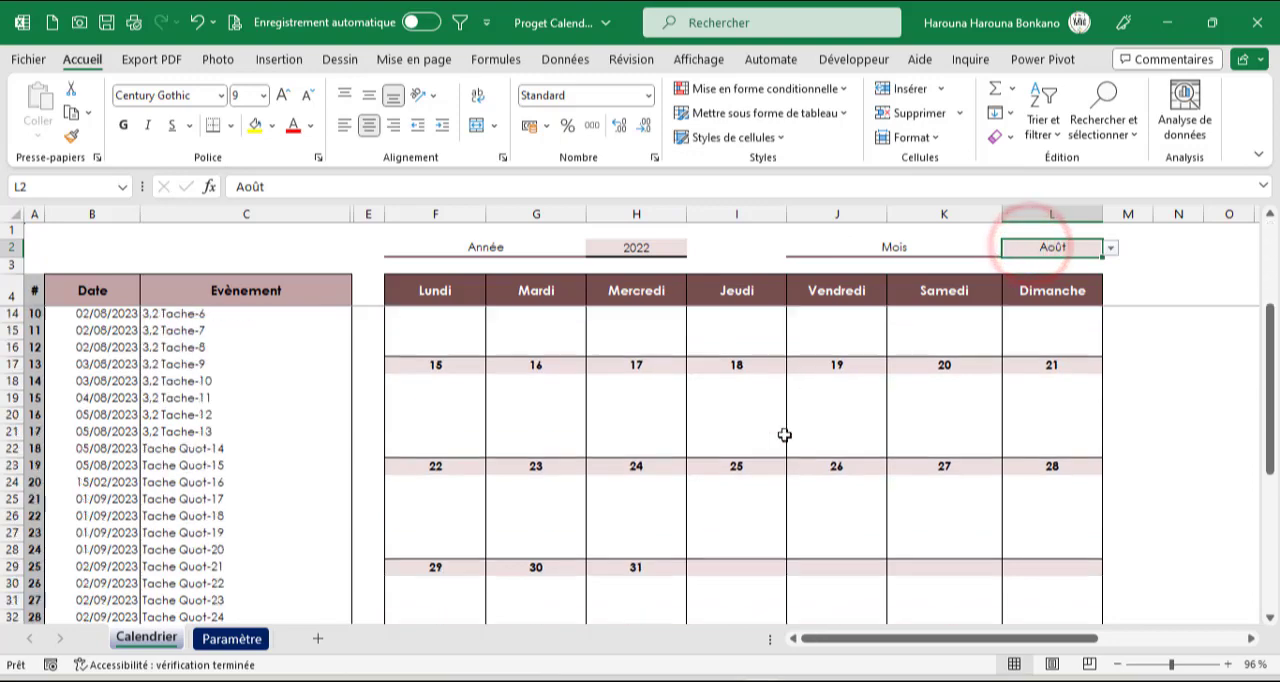
pyautogui.scroll(-2, 375, 467)
pyautogui.scroll(10, 1041, 417)
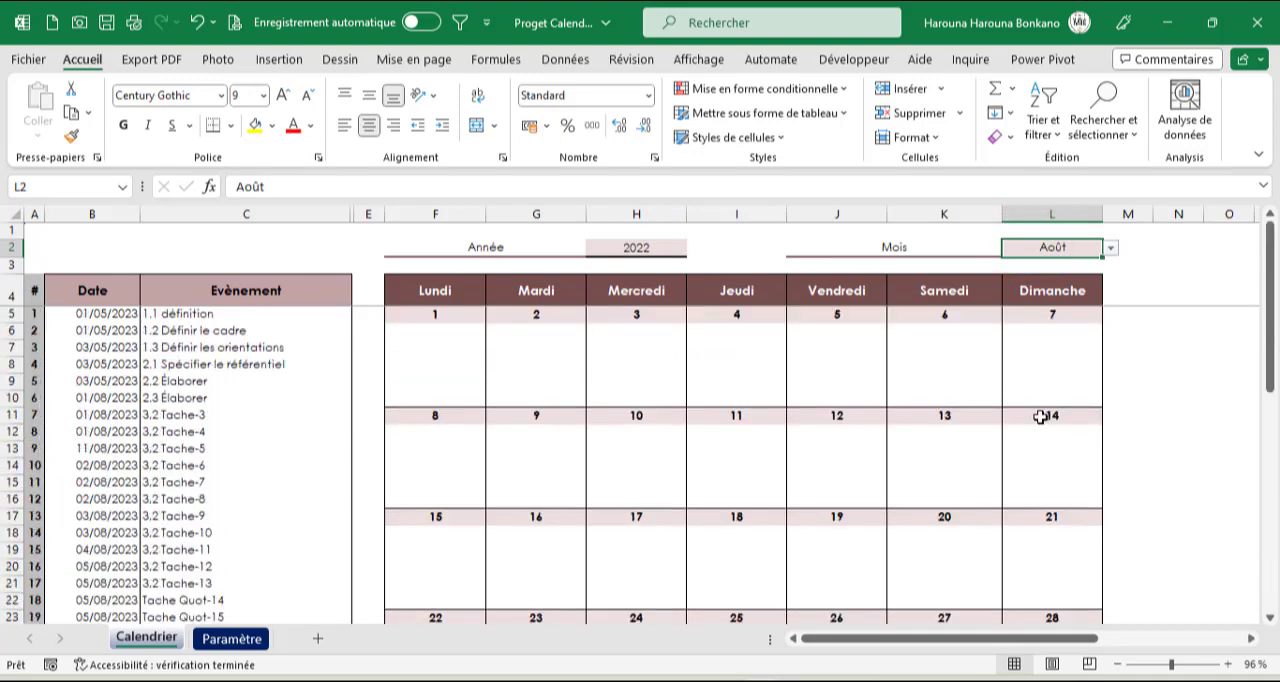
pyautogui.click(1109, 249)
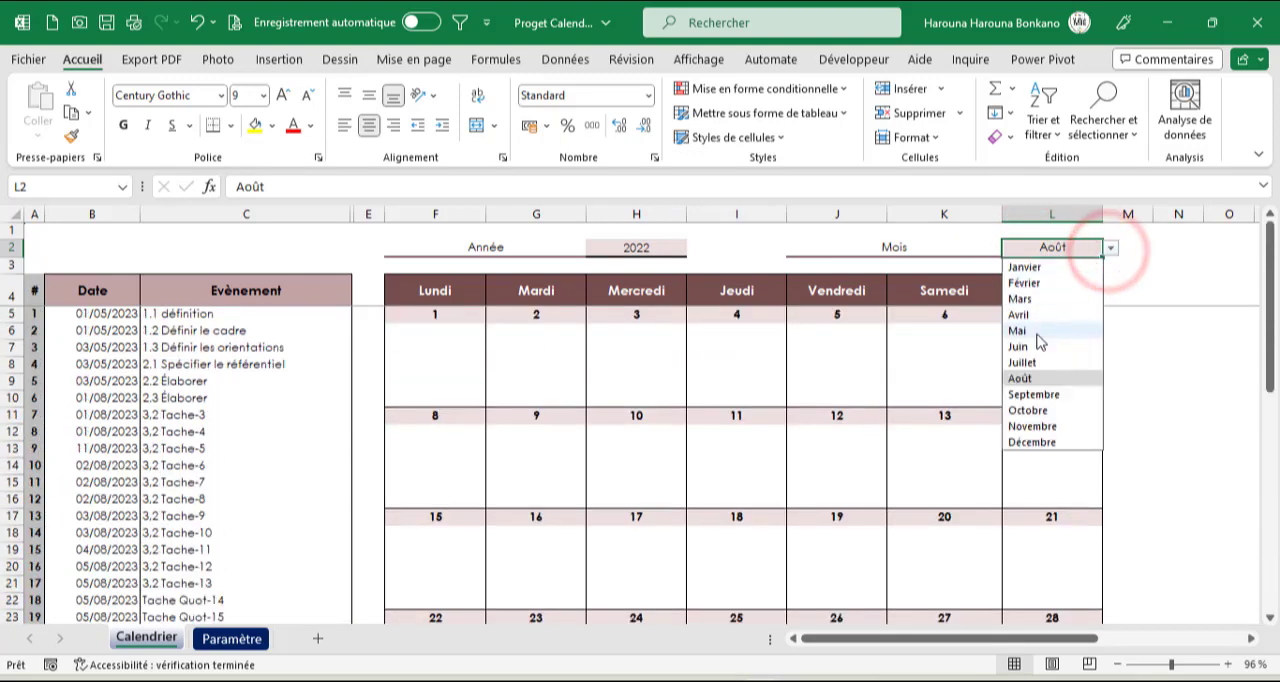
pyautogui.click(1030, 331)
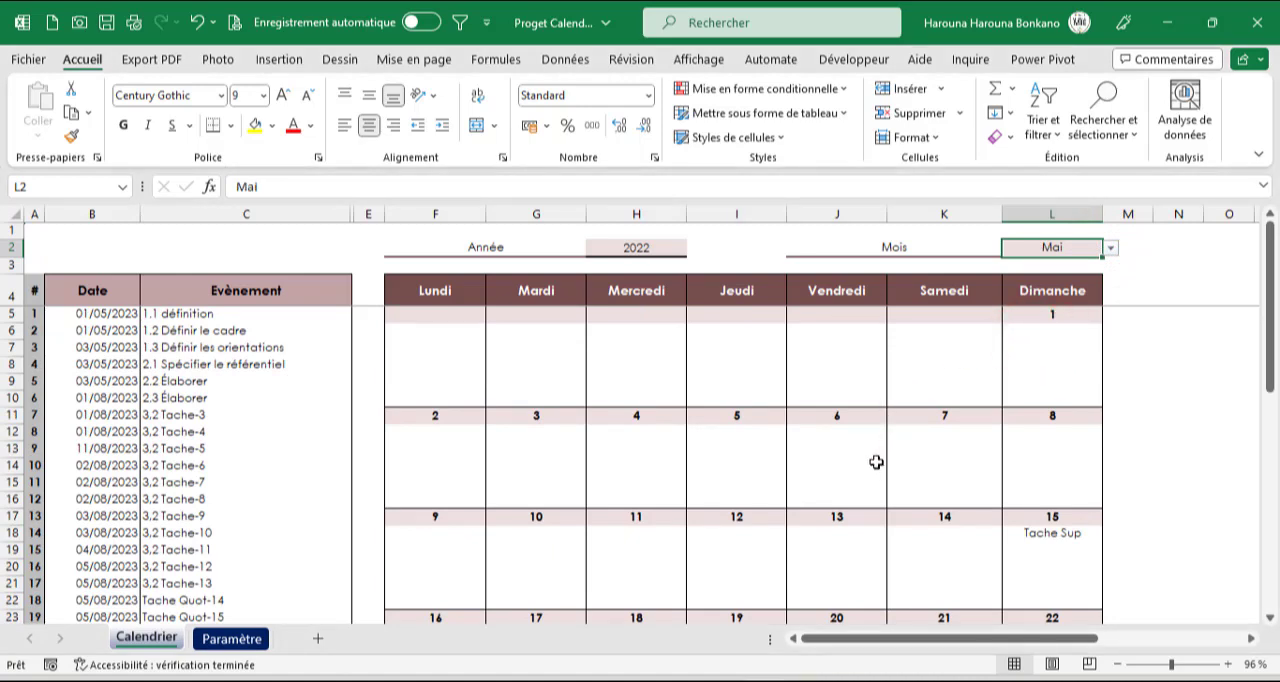